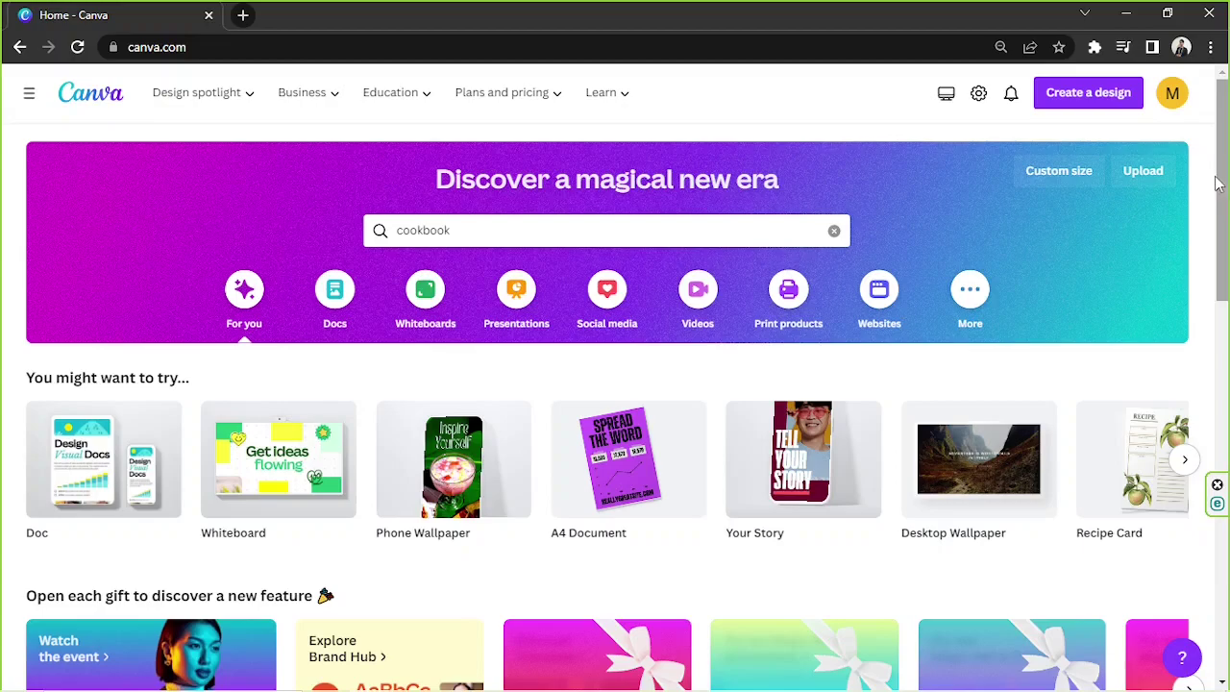
Search the templates for cookbook and show all suggested templates
{"action": "left_click", "coordinate": [544, 235]}
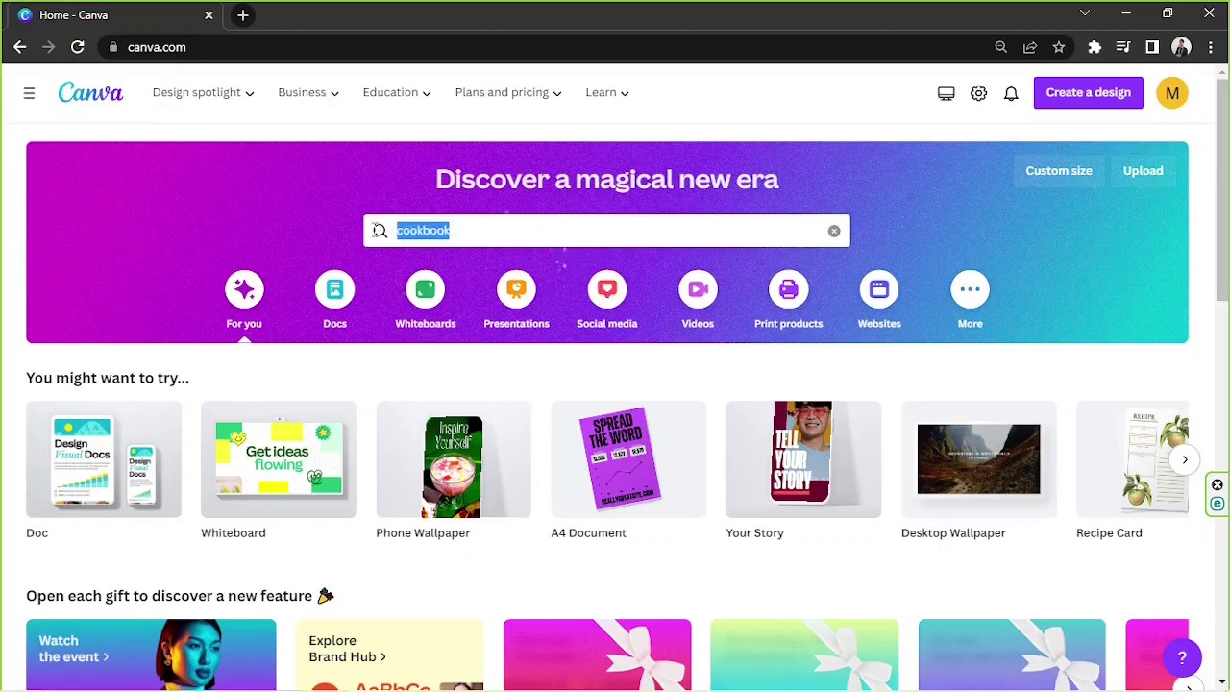
{"action": "left_click", "coordinate": [508, 229]}
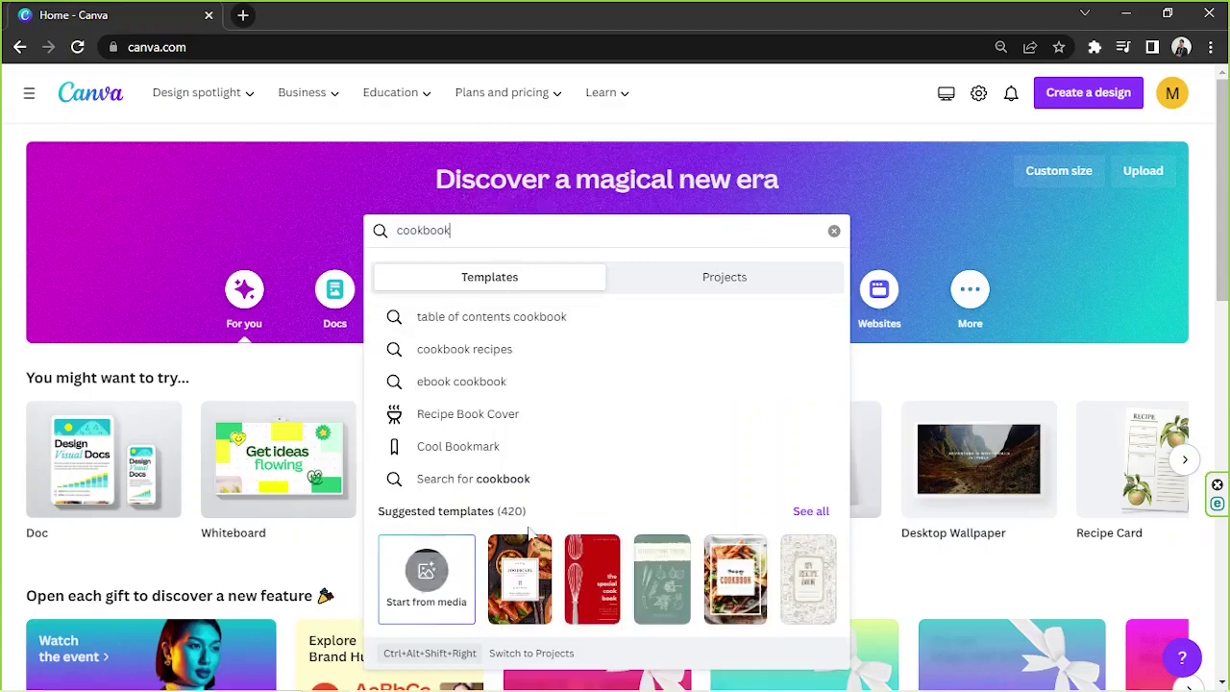
{"action": "left_click", "coordinate": [811, 515]}
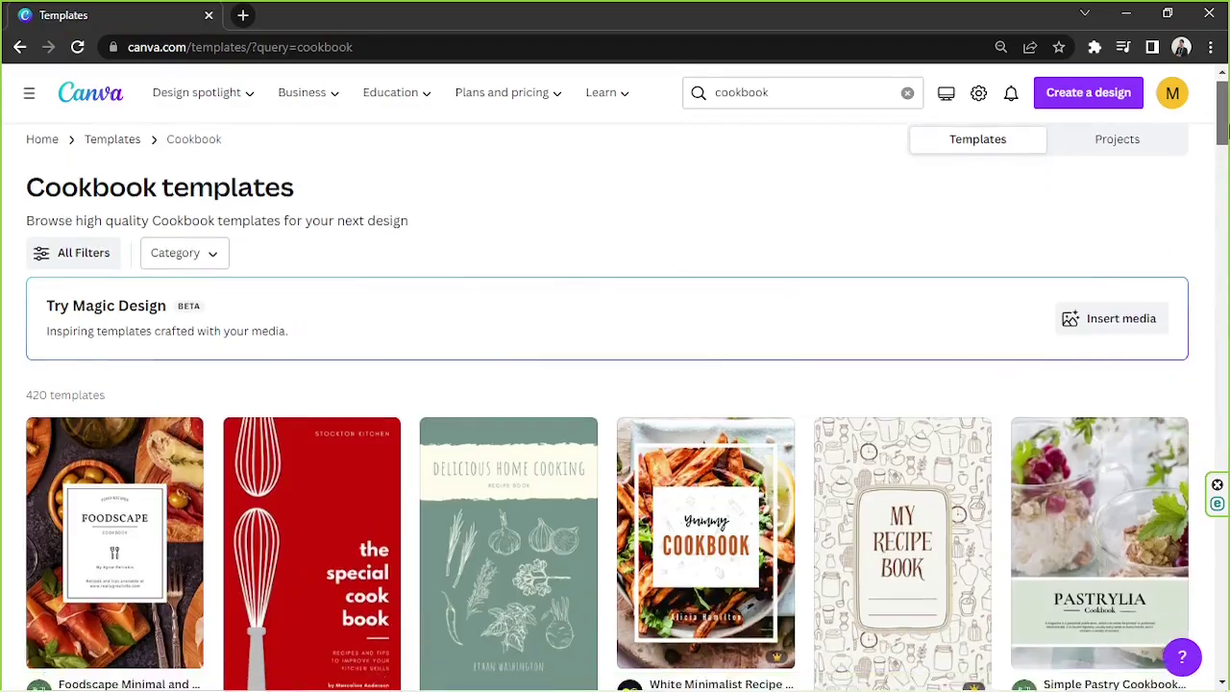
Find the Breakfast Cook Book Magazine template among the cookbook results and open it for customizing
{"action": "left_click_drag", "start_coordinate": [1227, 115], "coordinate": [1227, 144]}
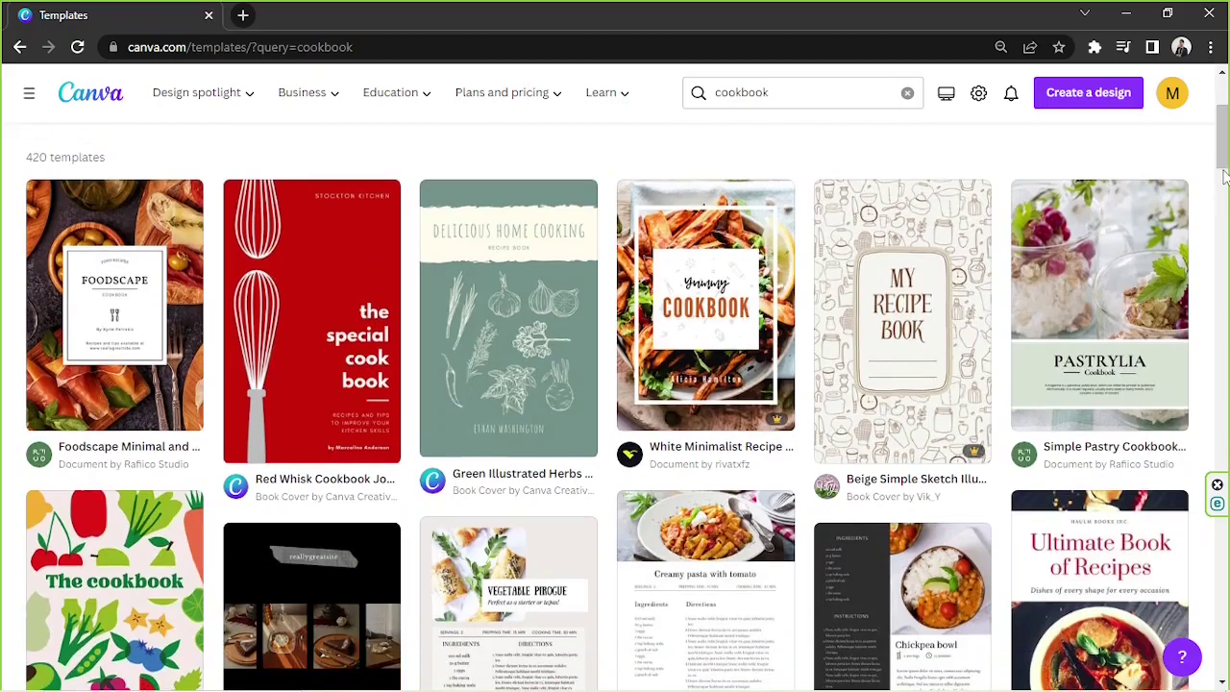
{"action": "scroll", "coordinate": [1224, 176], "scroll_direction": "down", "scroll_amount": 4}
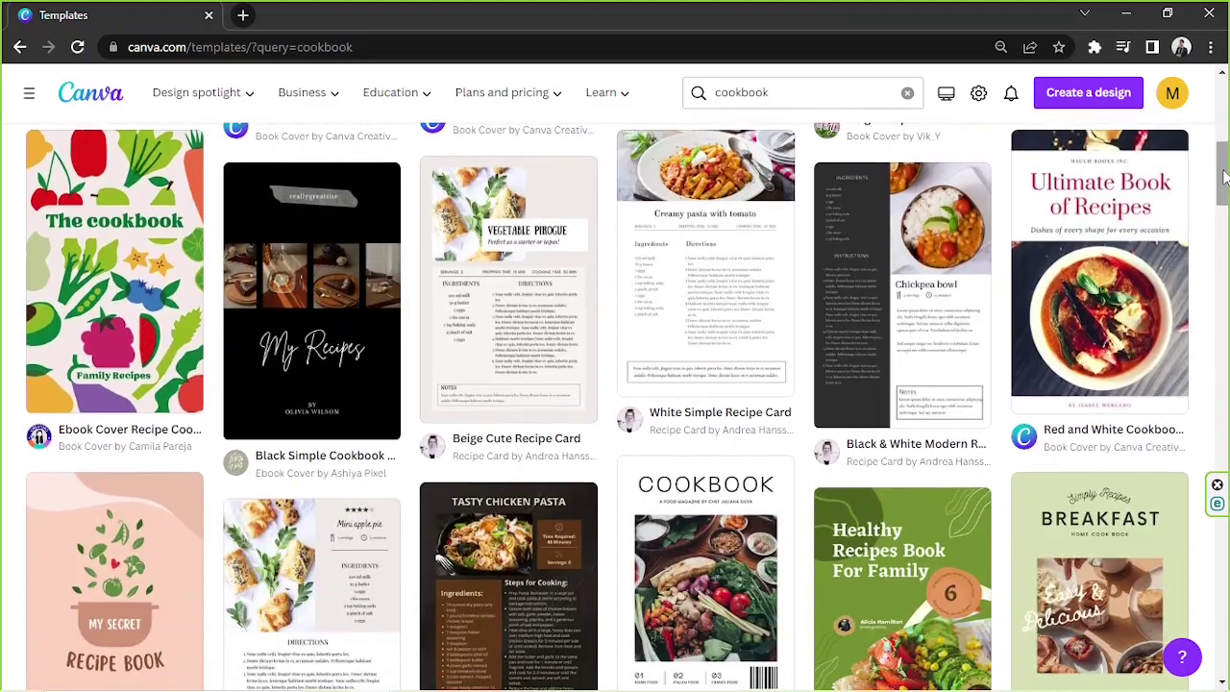
{"action": "scroll", "coordinate": [1224, 176], "scroll_direction": "down", "scroll_amount": 1}
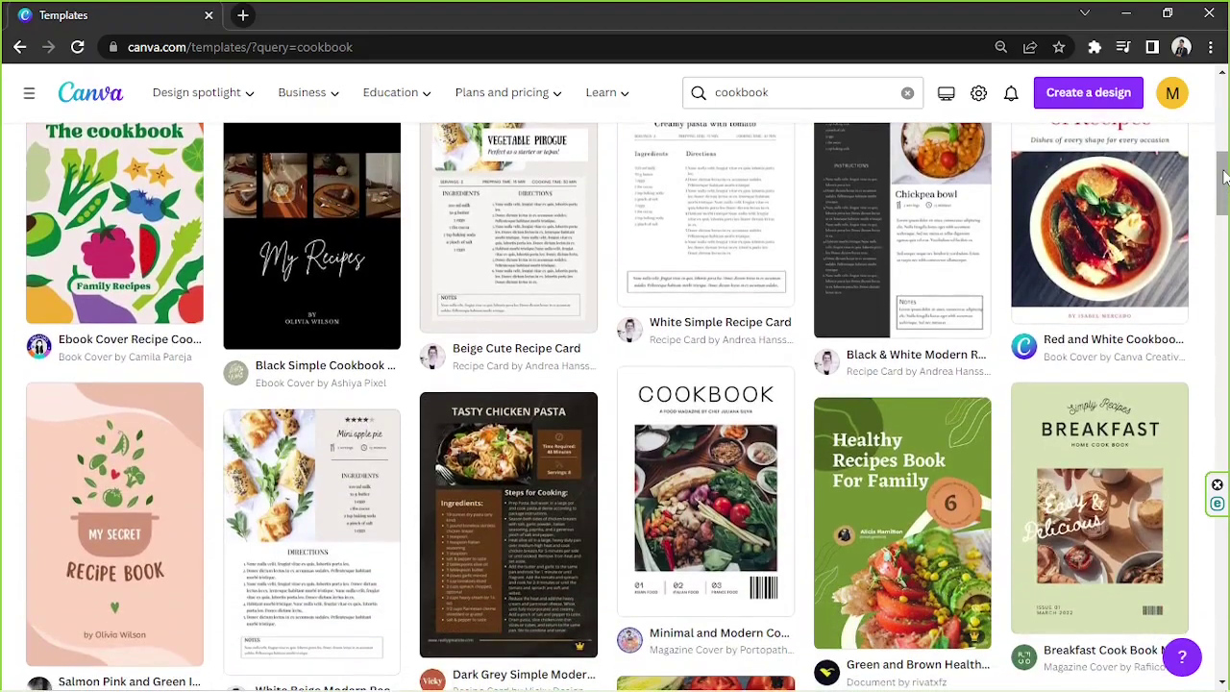
{"action": "scroll", "coordinate": [1224, 176], "scroll_direction": "down", "scroll_amount": 4}
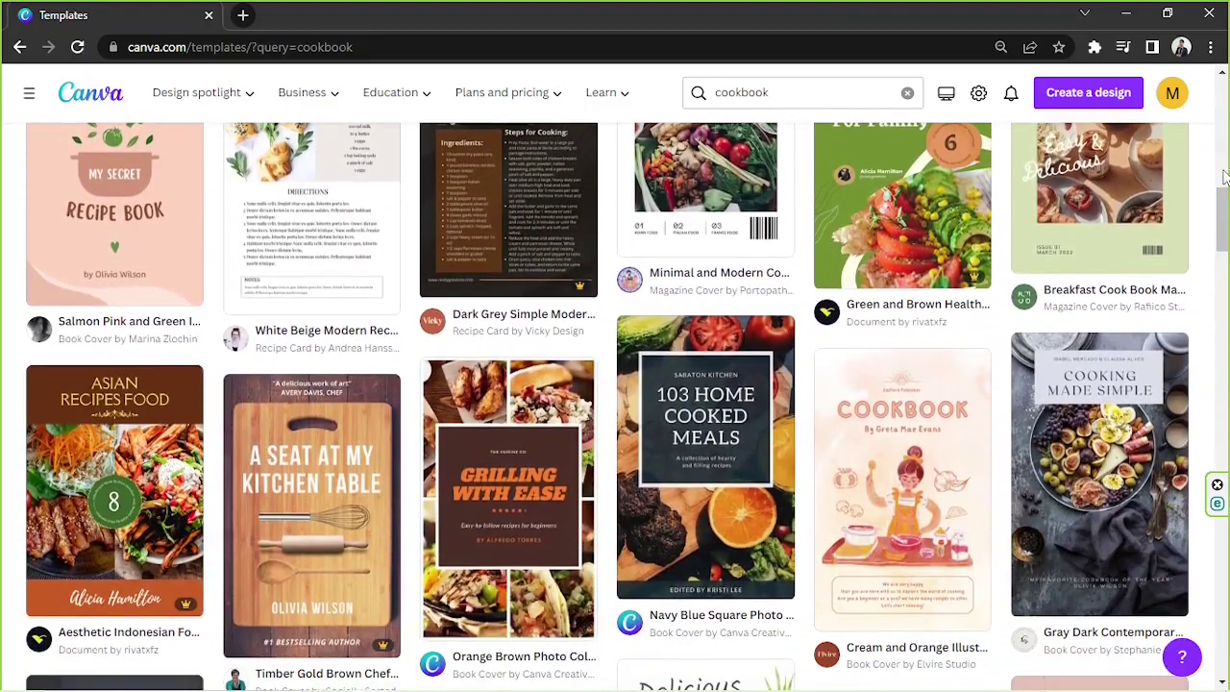
{"action": "scroll", "coordinate": [1224, 176], "scroll_direction": "up", "scroll_amount": 1}
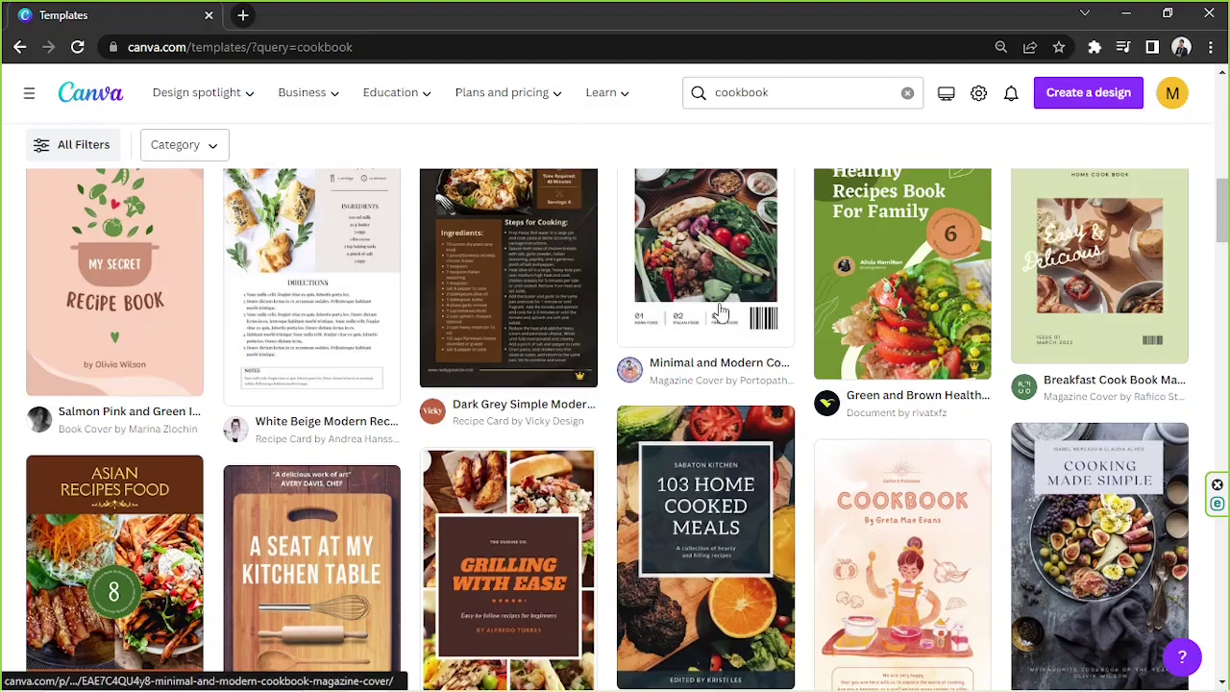
{"action": "scroll", "coordinate": [1038, 279], "scroll_direction": "down", "scroll_amount": 3}
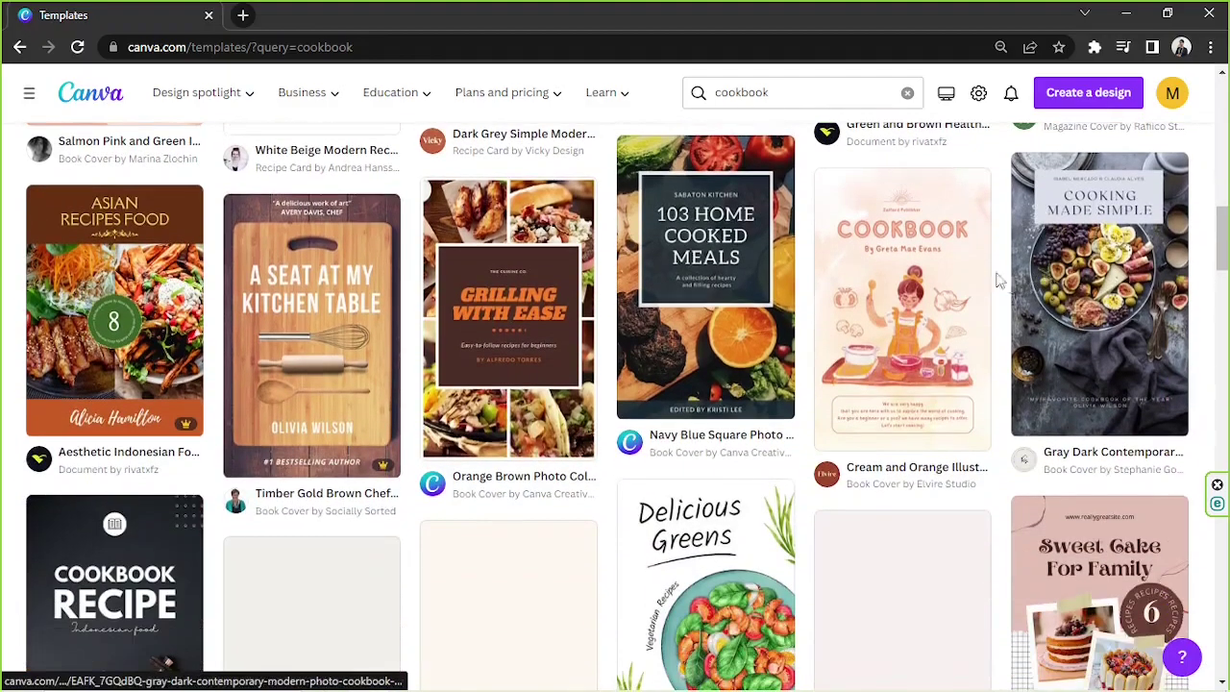
{"action": "scroll", "coordinate": [1147, 180], "scroll_direction": "up", "scroll_amount": 1}
{"action": "scroll", "coordinate": [1147, 180], "scroll_direction": "up", "scroll_amount": 1}
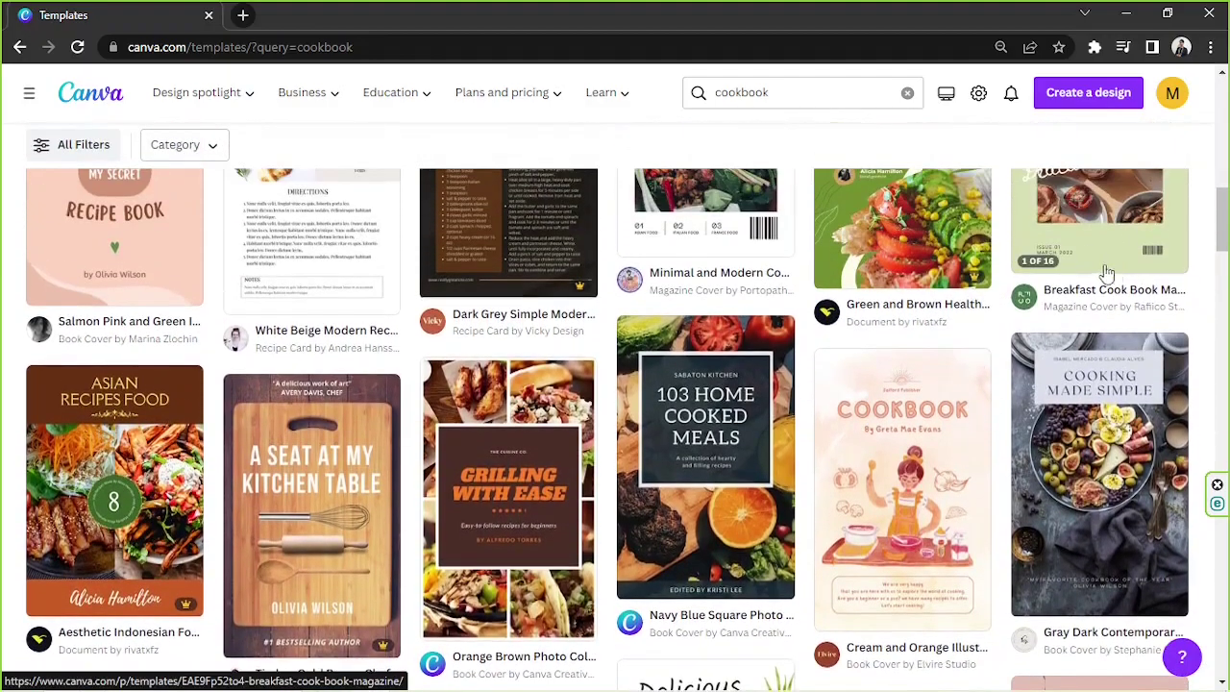
{"action": "scroll", "coordinate": [1072, 432], "scroll_direction": "up", "scroll_amount": 2}
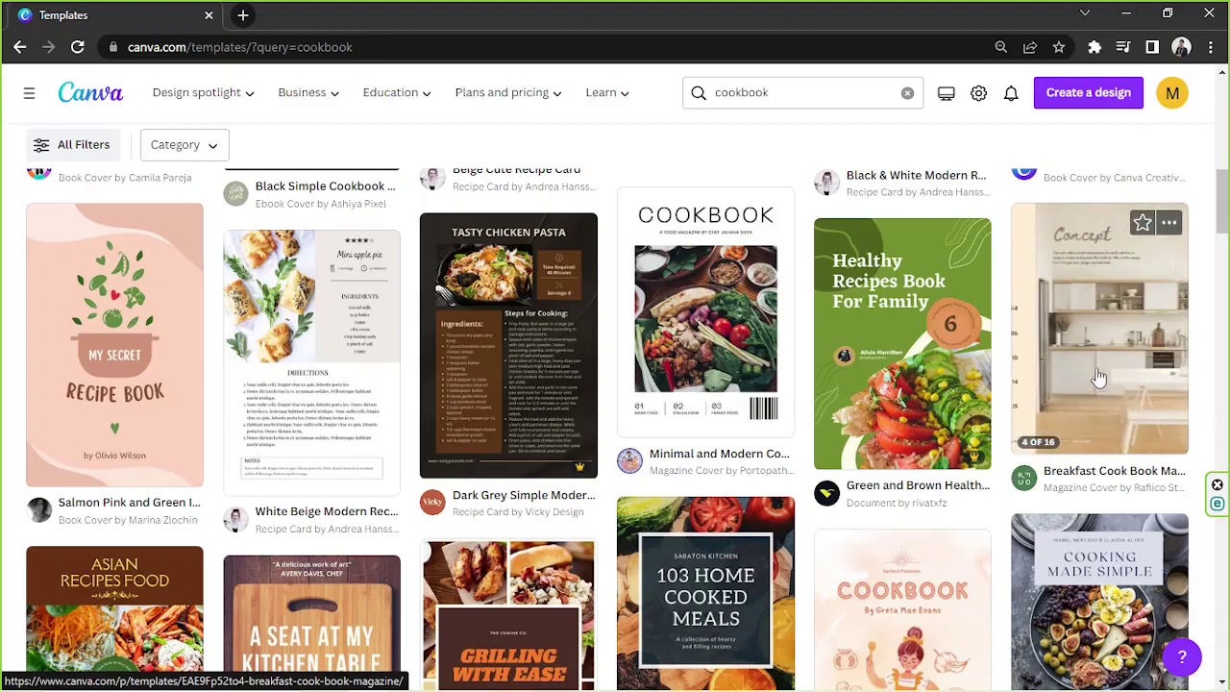
{"action": "left_click", "coordinate": [1135, 322]}
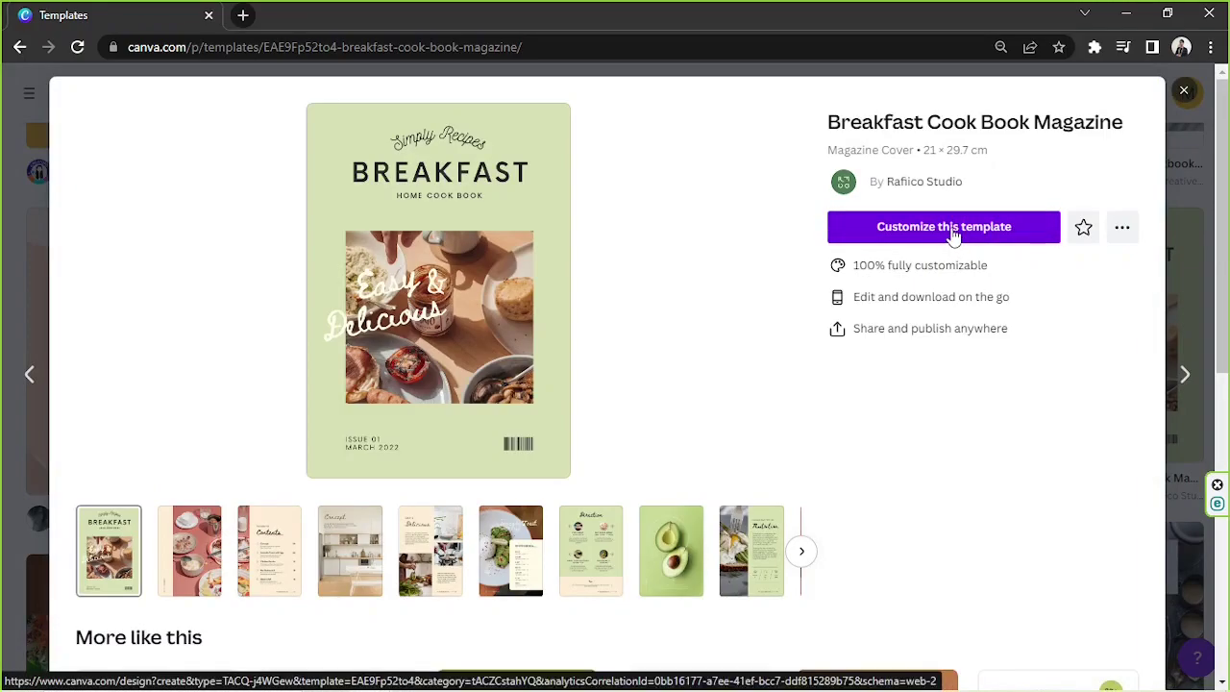
{"action": "left_click", "coordinate": [949, 231]}
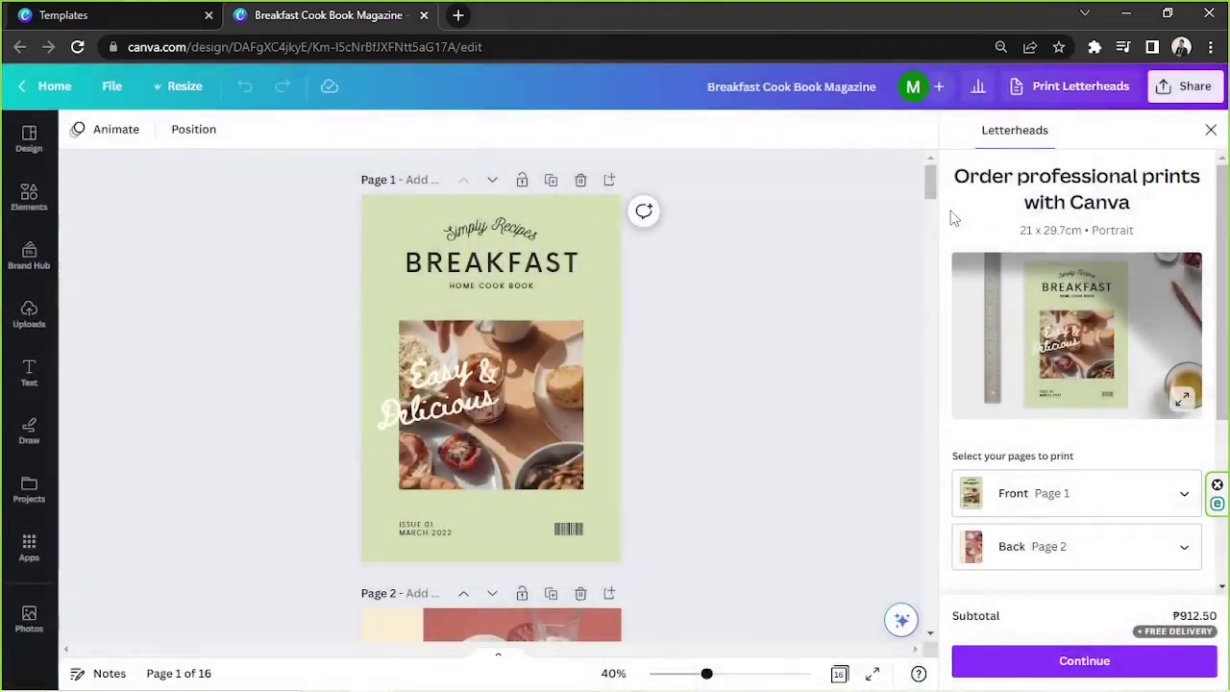
Look through the template's pages to examine its layouts, such as the contents, direction and photo pages
{"action": "left_click_drag", "start_coordinate": [252, 229], "coordinate": [629, 410]}
{"action": "scroll", "coordinate": [737, 404], "scroll_direction": "down", "scroll_amount": 4}
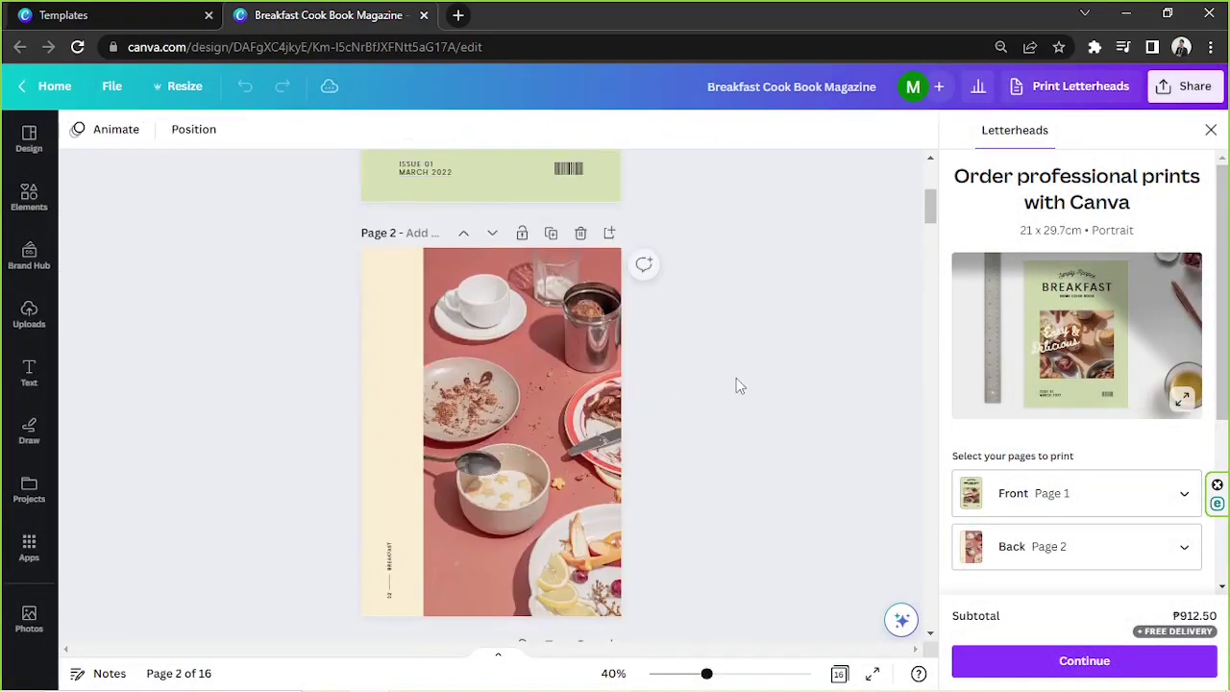
{"action": "scroll", "coordinate": [736, 378], "scroll_direction": "down", "scroll_amount": 10}
{"action": "scroll", "coordinate": [740, 382], "scroll_direction": "down", "scroll_amount": 12}
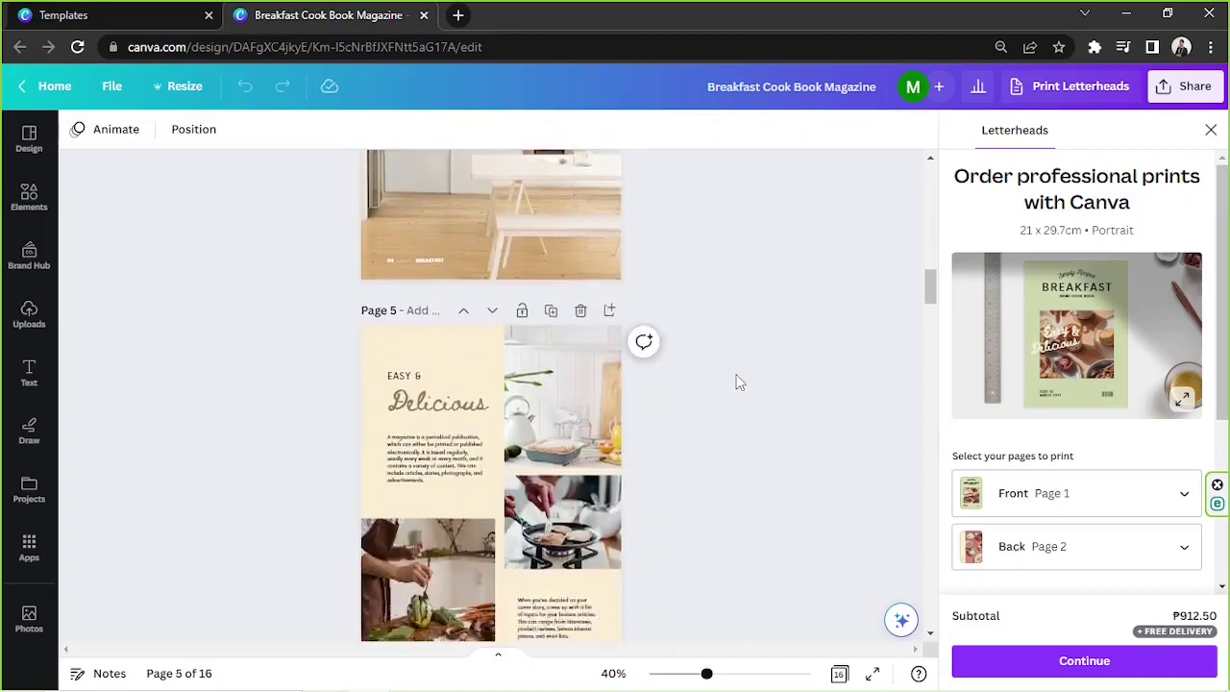
{"action": "scroll", "coordinate": [740, 383], "scroll_direction": "down", "scroll_amount": 10}
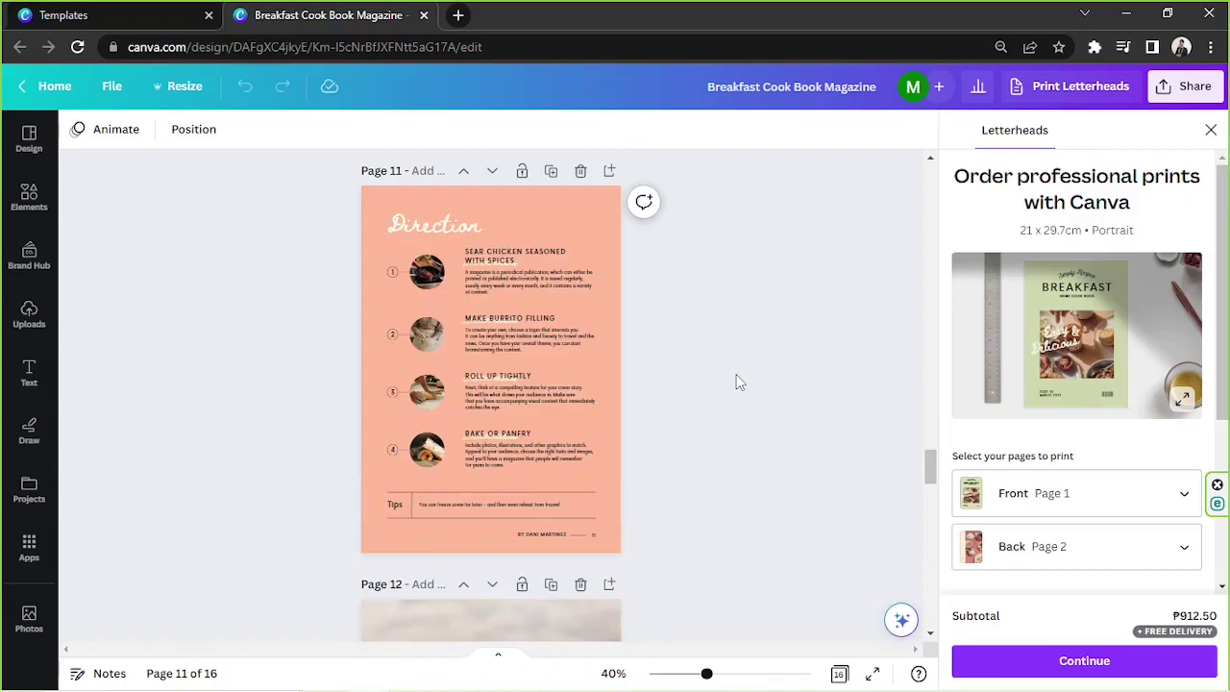
{"action": "scroll", "coordinate": [737, 380], "scroll_direction": "down", "scroll_amount": 5}
{"action": "scroll", "coordinate": [737, 380], "scroll_direction": "up", "scroll_amount": 18}
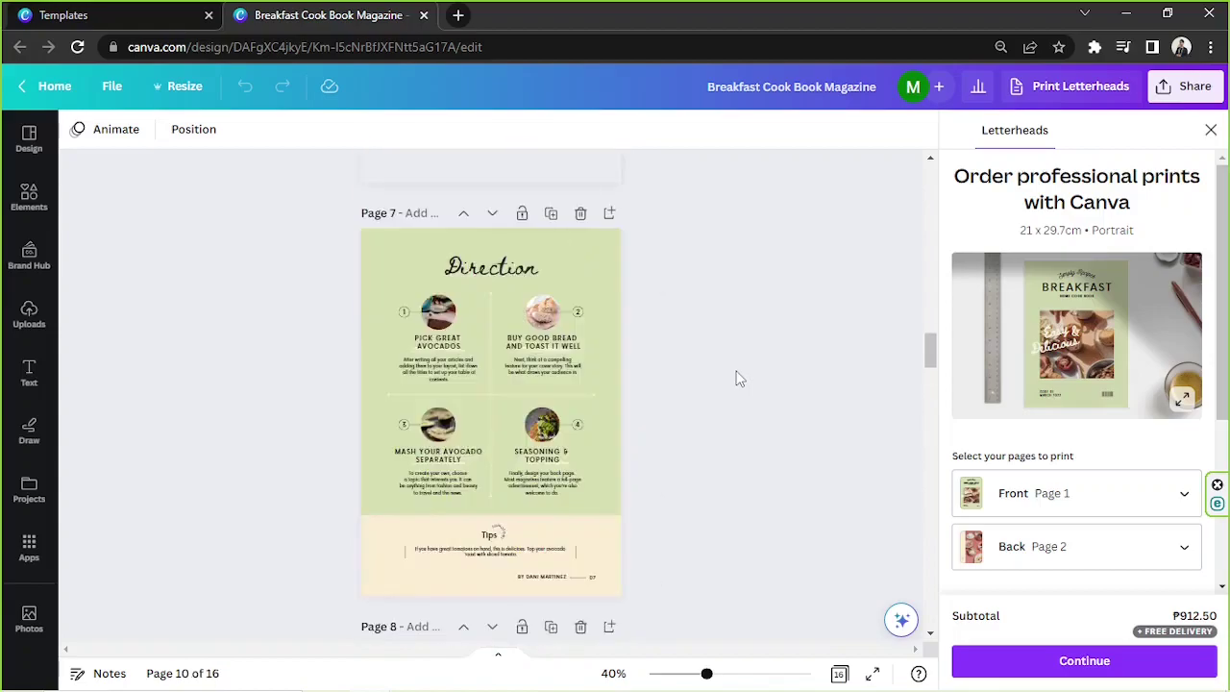
{"action": "scroll", "coordinate": [740, 378], "scroll_direction": "up", "scroll_amount": 8}
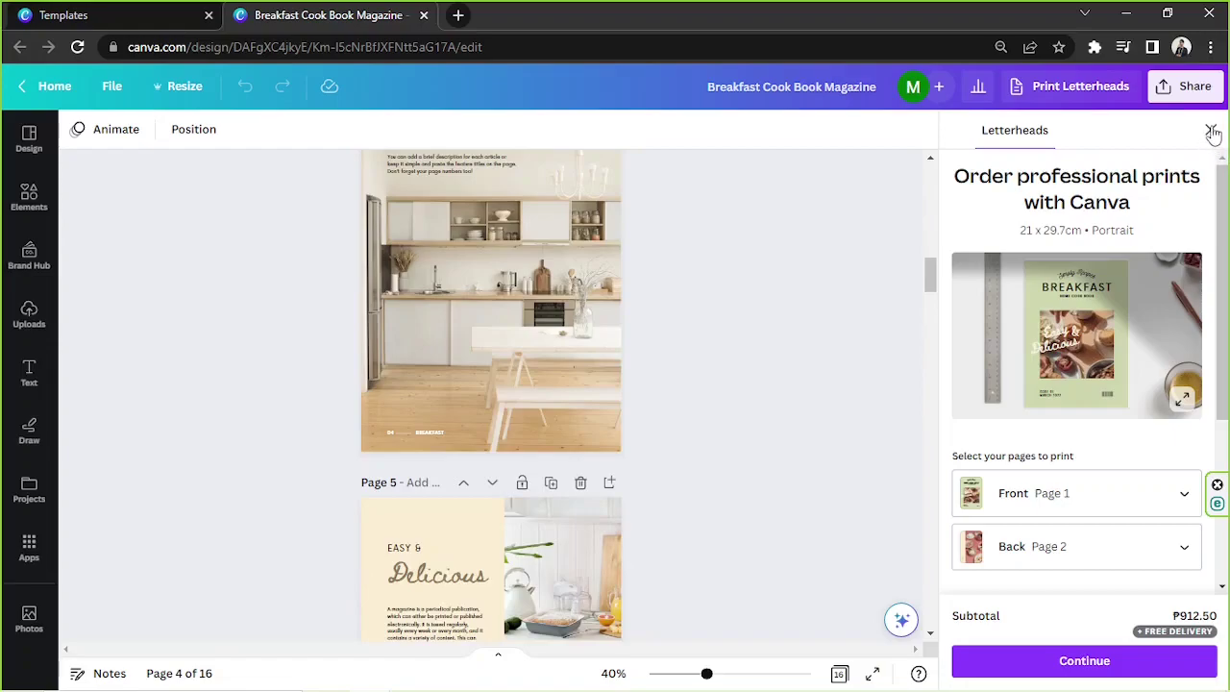
Dismiss the letterhead print offer and return to the cover on page 1
{"action": "left_click", "coordinate": [1212, 131]}
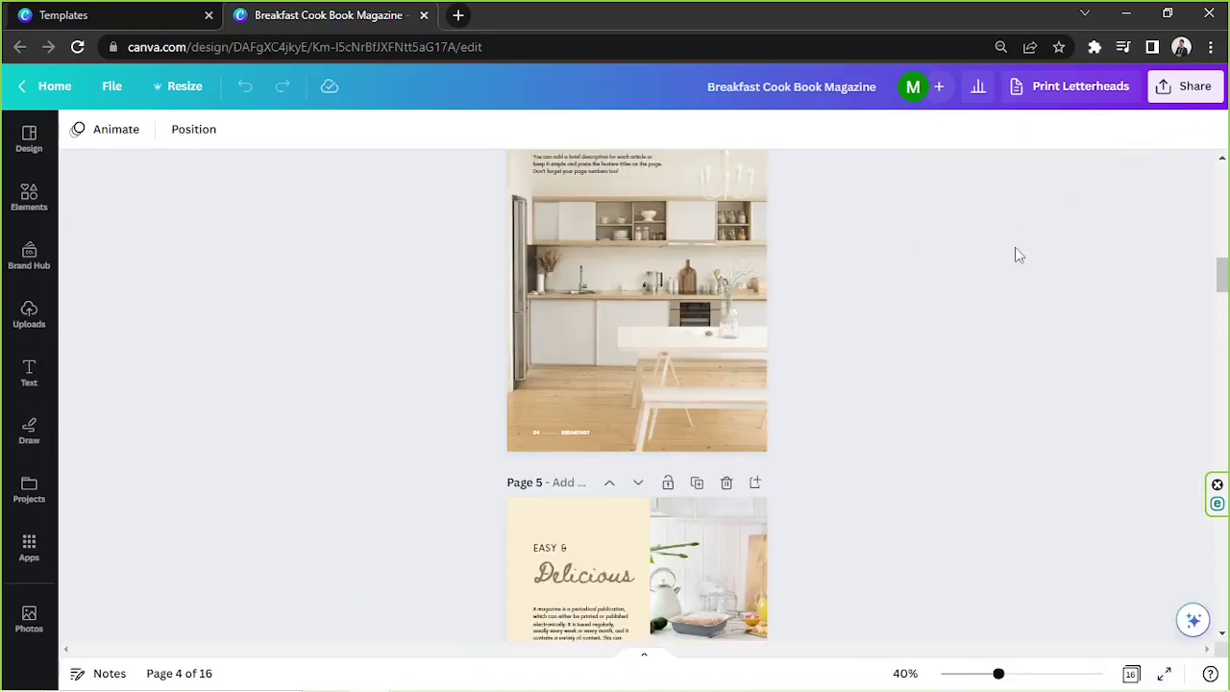
{"action": "left_click_drag", "start_coordinate": [245, 193], "coordinate": [982, 500]}
{"action": "scroll", "coordinate": [985, 501], "scroll_direction": "up", "scroll_amount": 2}
{"action": "left_click_drag", "start_coordinate": [643, 324], "coordinate": [859, 526]}
{"action": "scroll", "coordinate": [865, 514], "scroll_direction": "up", "scroll_amount": 15}
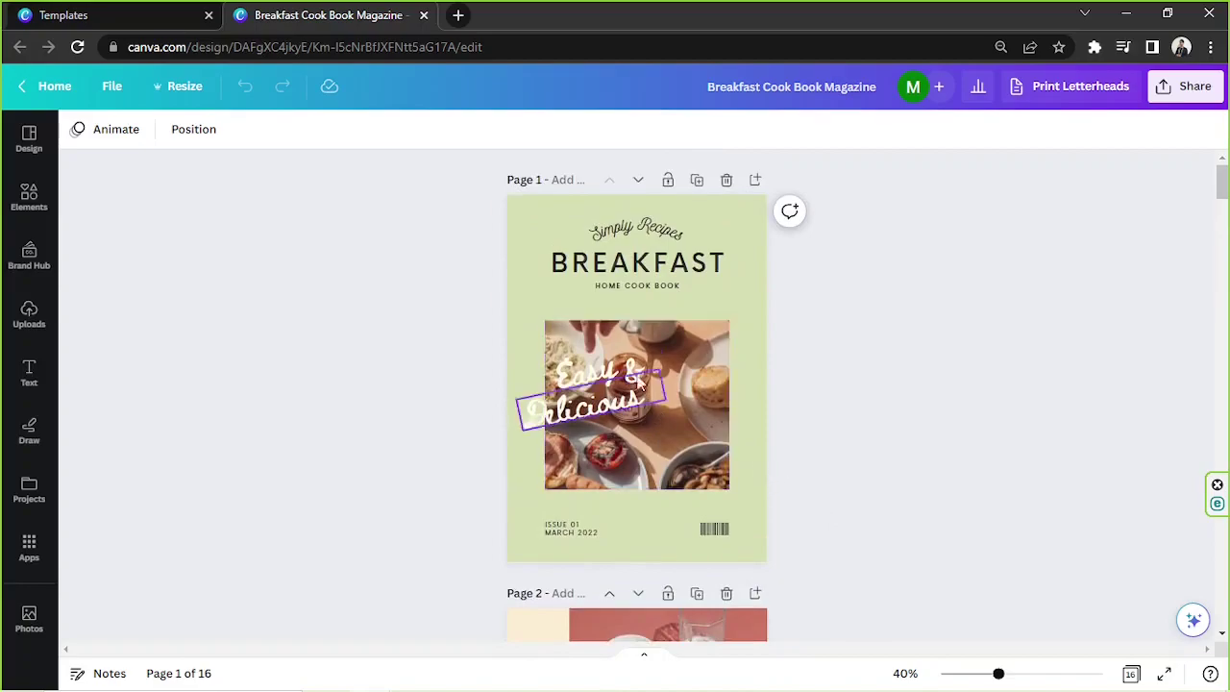
Browse the suggested A4 templates in the editor, compare them with the design's first pages, and hide the suggestions
{"action": "left_click", "coordinate": [29, 141]}
{"action": "scroll", "coordinate": [296, 230], "scroll_direction": "down", "scroll_amount": 6}
{"action": "scroll", "coordinate": [300, 235], "scroll_direction": "down", "scroll_amount": 10}
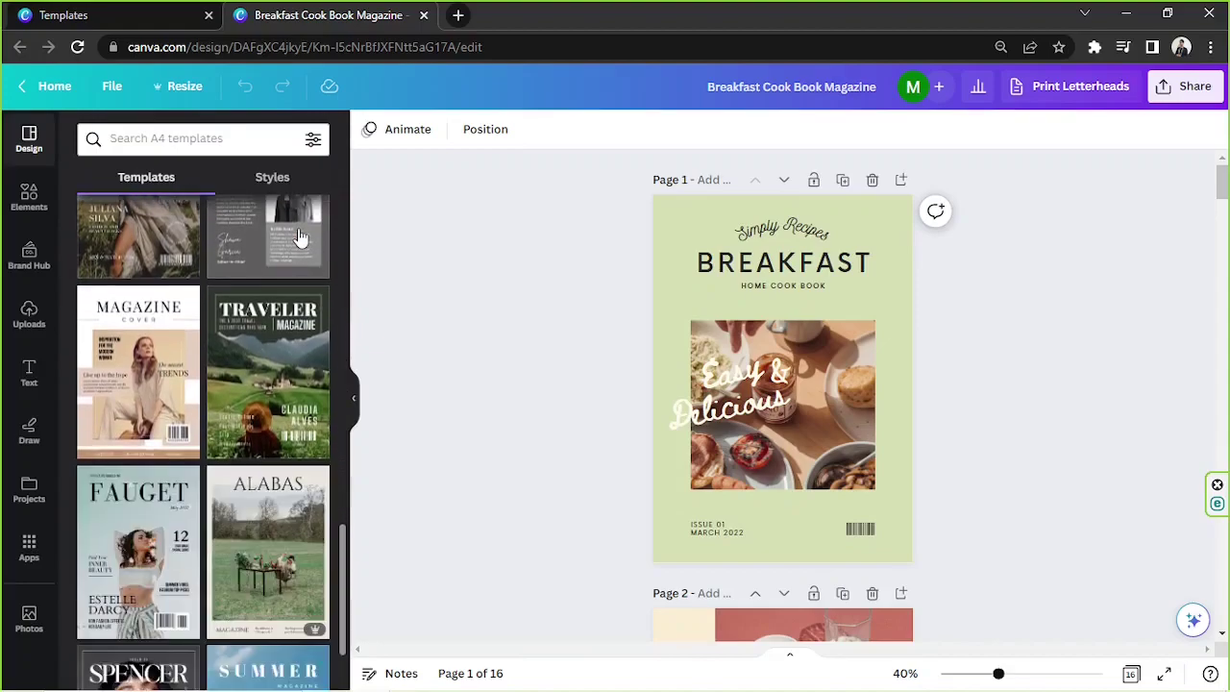
{"action": "scroll", "coordinate": [300, 236], "scroll_direction": "down", "scroll_amount": 1}
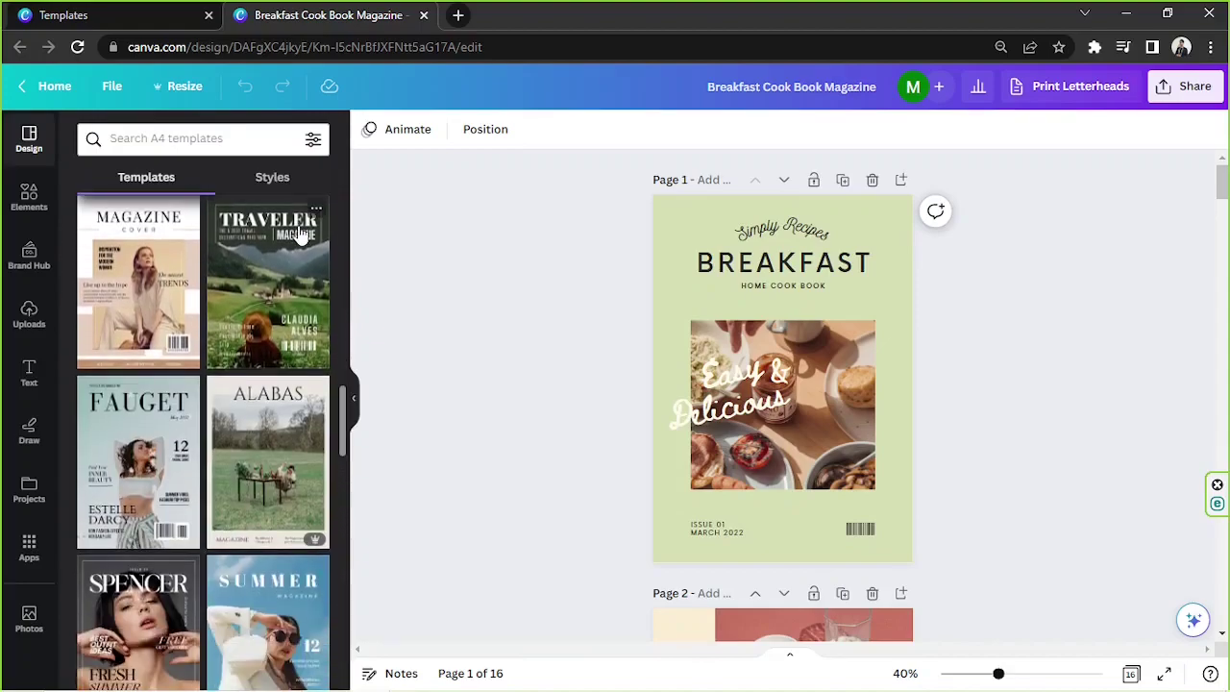
{"action": "left_click", "coordinate": [154, 140]}
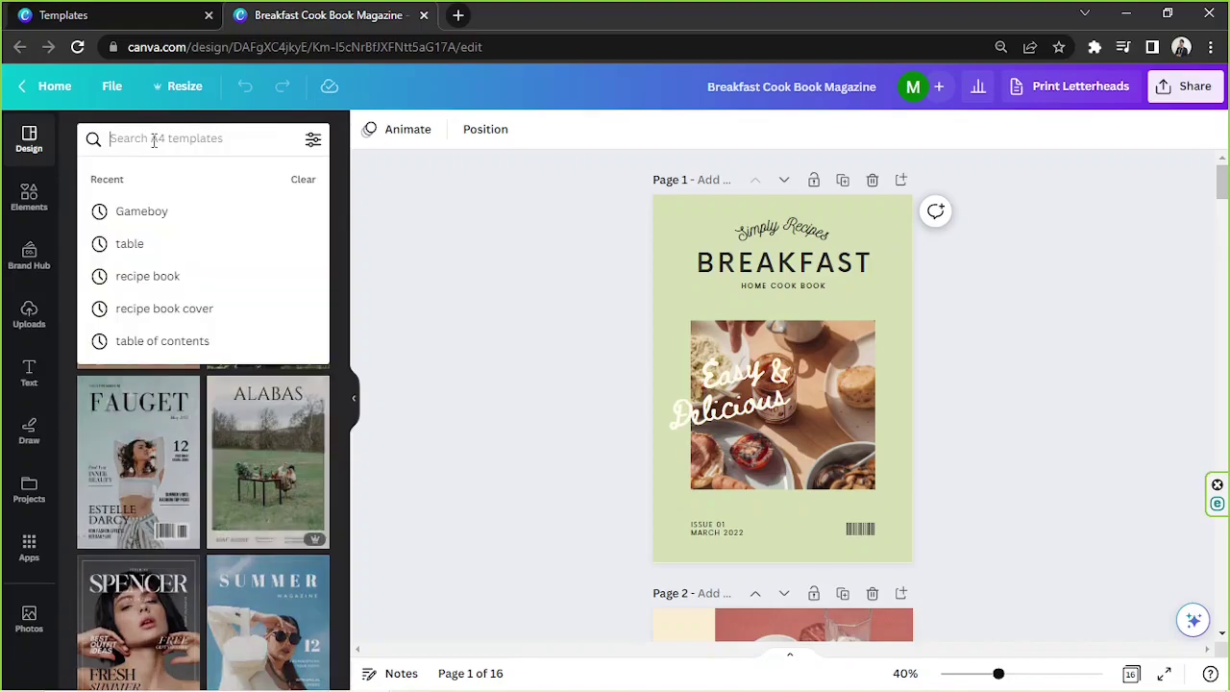
{"action": "left_click", "coordinate": [340, 209]}
{"action": "scroll", "coordinate": [260, 230], "scroll_direction": "down", "scroll_amount": 3}
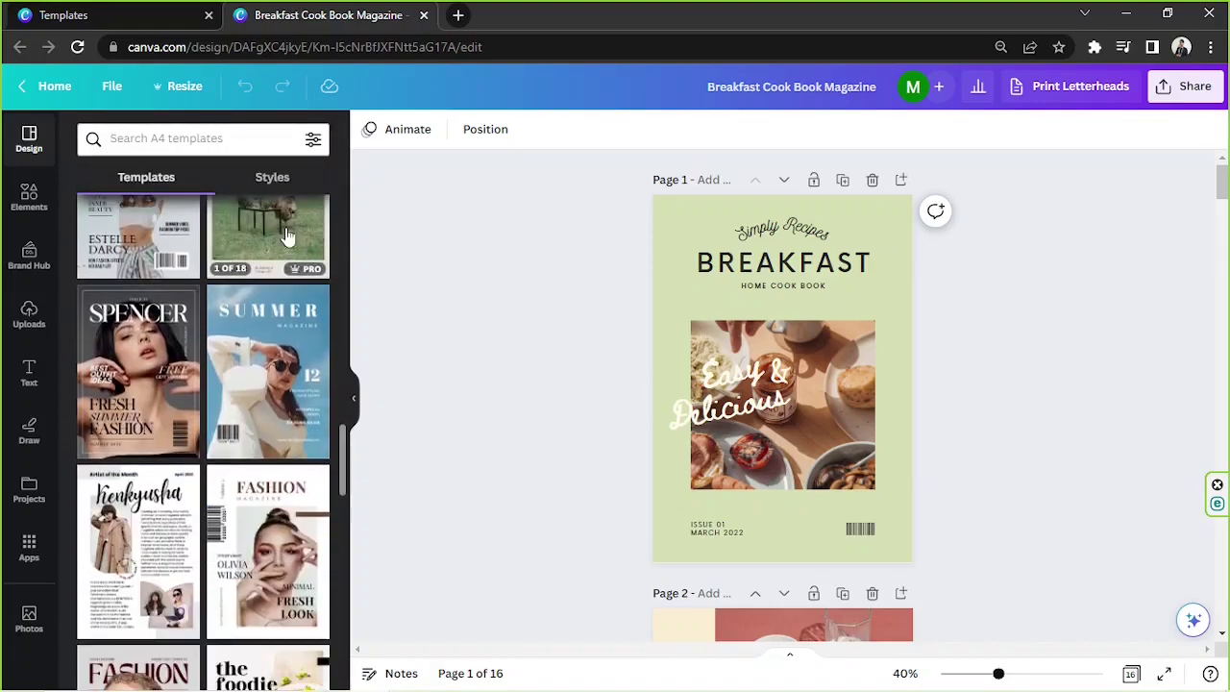
{"action": "scroll", "coordinate": [1011, 377], "scroll_direction": "down", "scroll_amount": 5}
{"action": "scroll", "coordinate": [1012, 377], "scroll_direction": "up", "scroll_amount": 5}
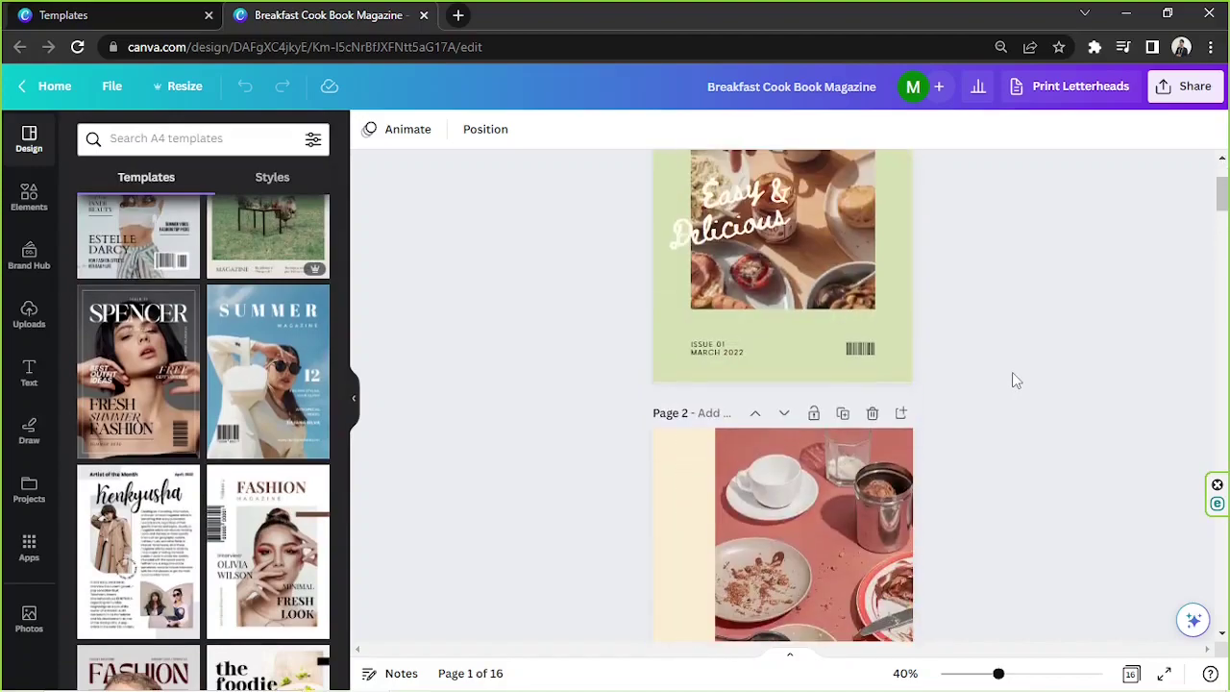
{"action": "scroll", "coordinate": [536, 349], "scroll_direction": "down", "scroll_amount": 5}
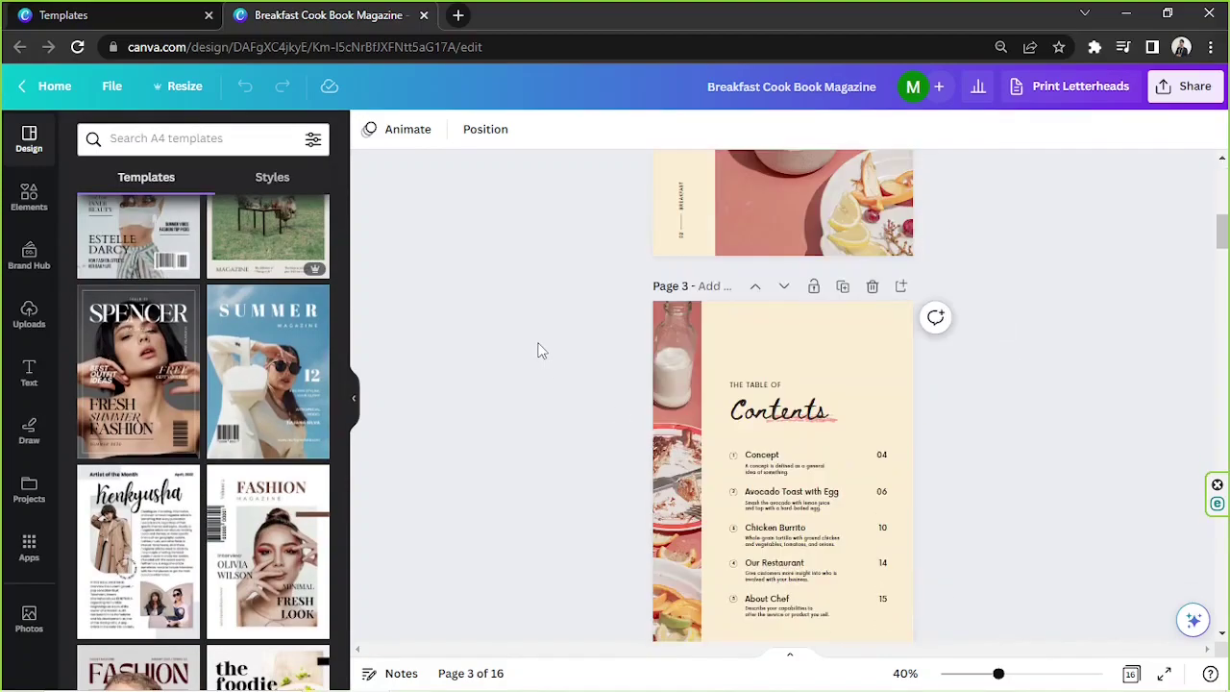
{"action": "left_click", "coordinate": [356, 401]}
Return to the cover page and set the zoom to 55%
{"action": "scroll", "coordinate": [967, 431], "scroll_direction": "up", "scroll_amount": 5}
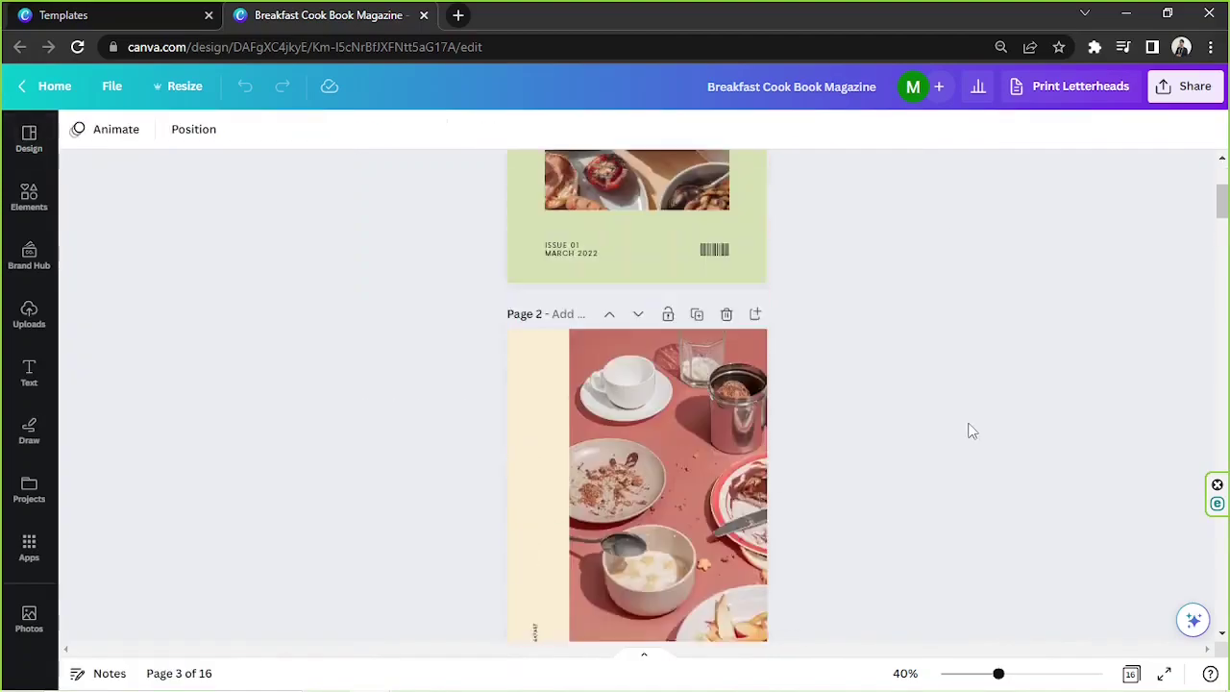
{"action": "scroll", "coordinate": [966, 432], "scroll_direction": "down", "scroll_amount": 6}
{"action": "scroll", "coordinate": [971, 432], "scroll_direction": "up", "scroll_amount": 5}
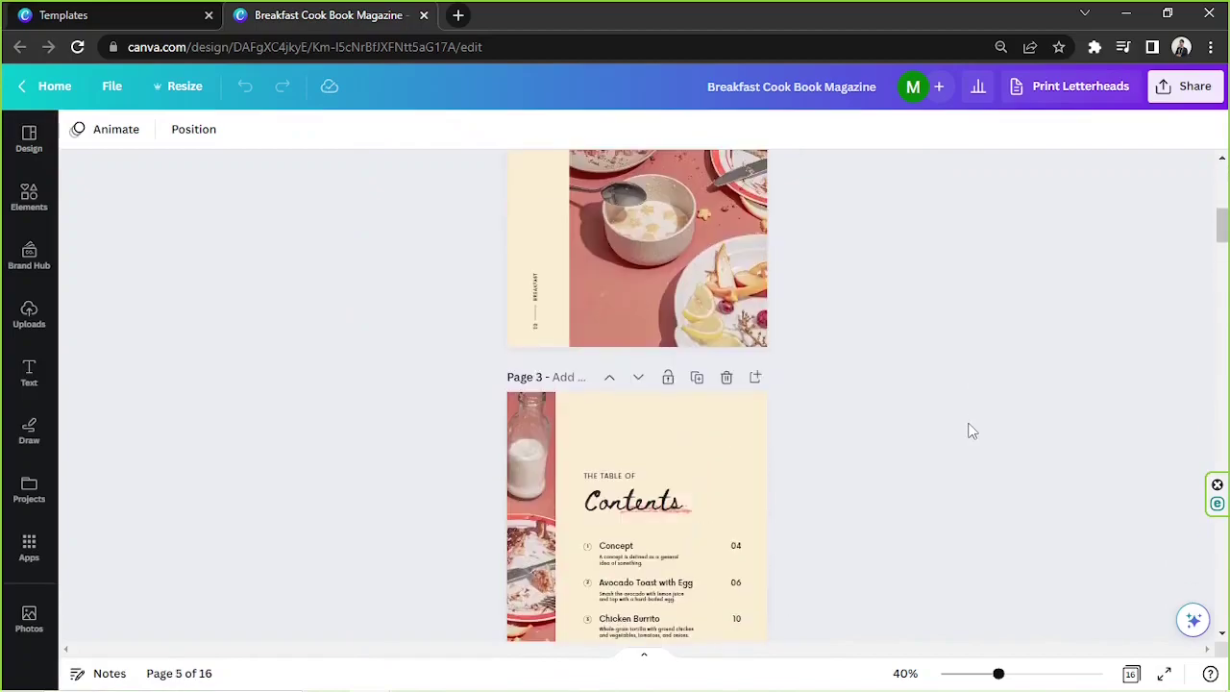
{"action": "left_click_drag", "start_coordinate": [1000, 675], "coordinate": [1011, 678]}
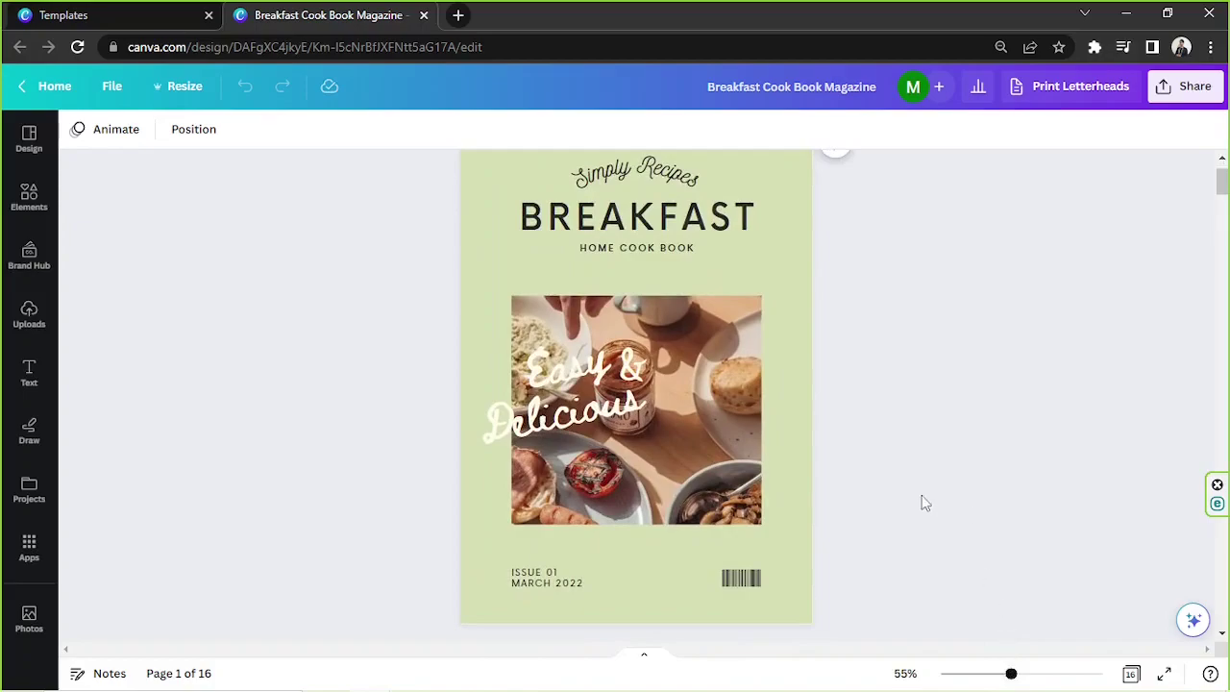
Switch to the Notepad file 91, review the prepared Homemade Pizza and Classic Beef Stew recipes, and return to Canva
{"action": "left_click", "coordinate": [415, 673]}
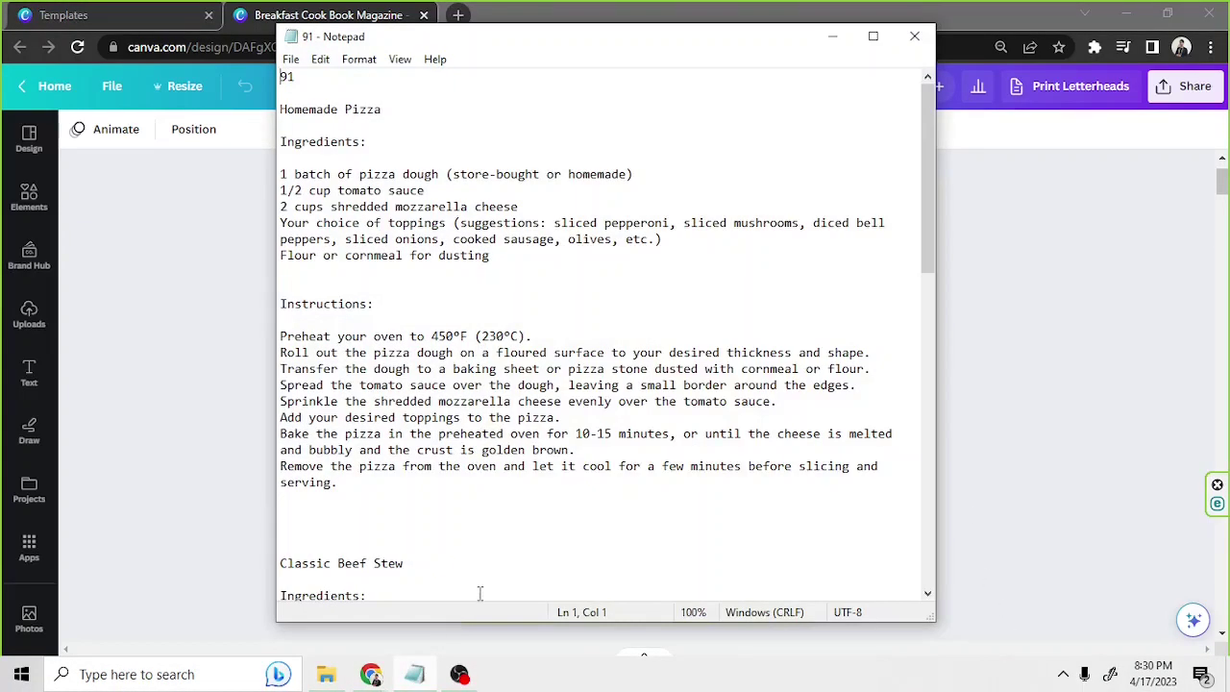
{"action": "scroll", "coordinate": [475, 582], "scroll_direction": "down", "scroll_amount": 8}
{"action": "scroll", "coordinate": [475, 577], "scroll_direction": "up", "scroll_amount": 8}
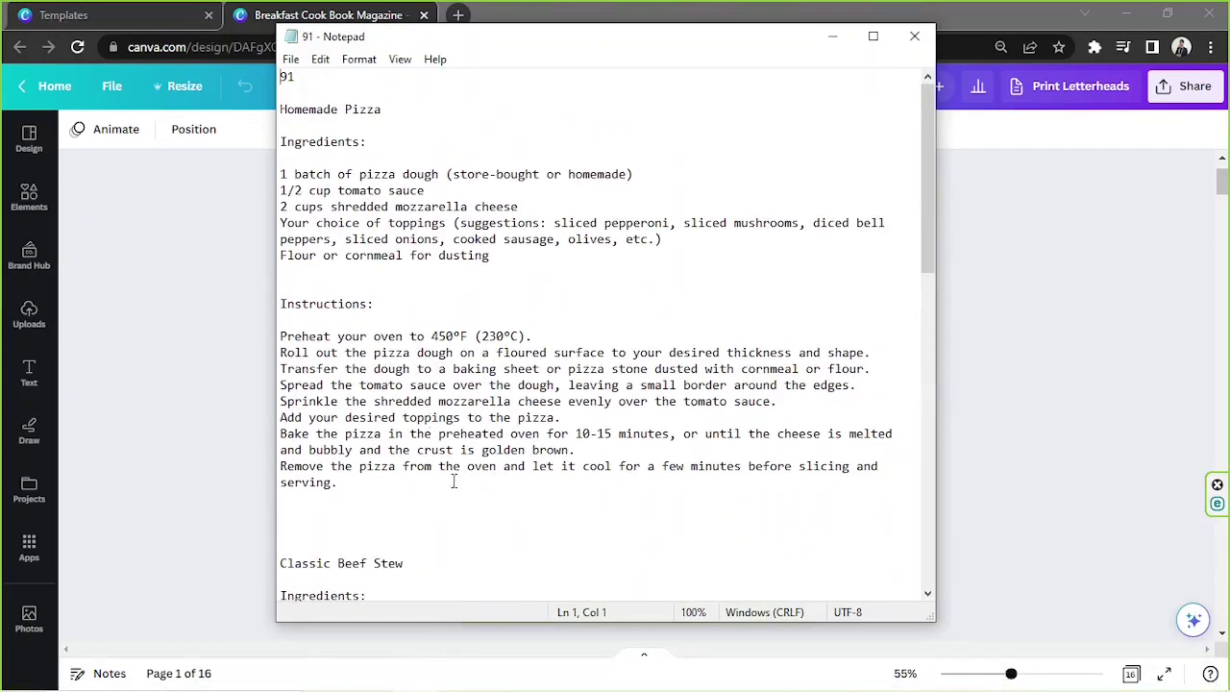
{"action": "left_click_drag", "start_coordinate": [282, 84], "coordinate": [813, 413]}
{"action": "scroll", "coordinate": [813, 413], "scroll_direction": "up", "scroll_amount": 14}
{"action": "left_click", "coordinate": [772, 341]}
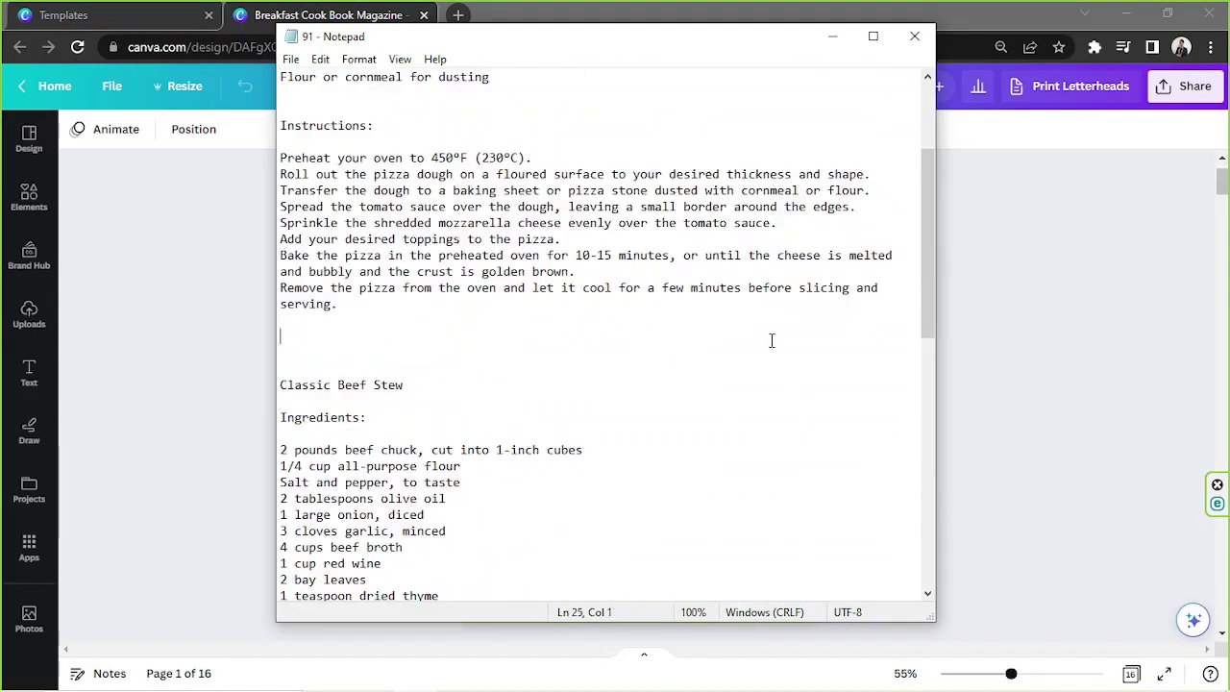
{"action": "scroll", "coordinate": [771, 341], "scroll_direction": "up", "scroll_amount": 4}
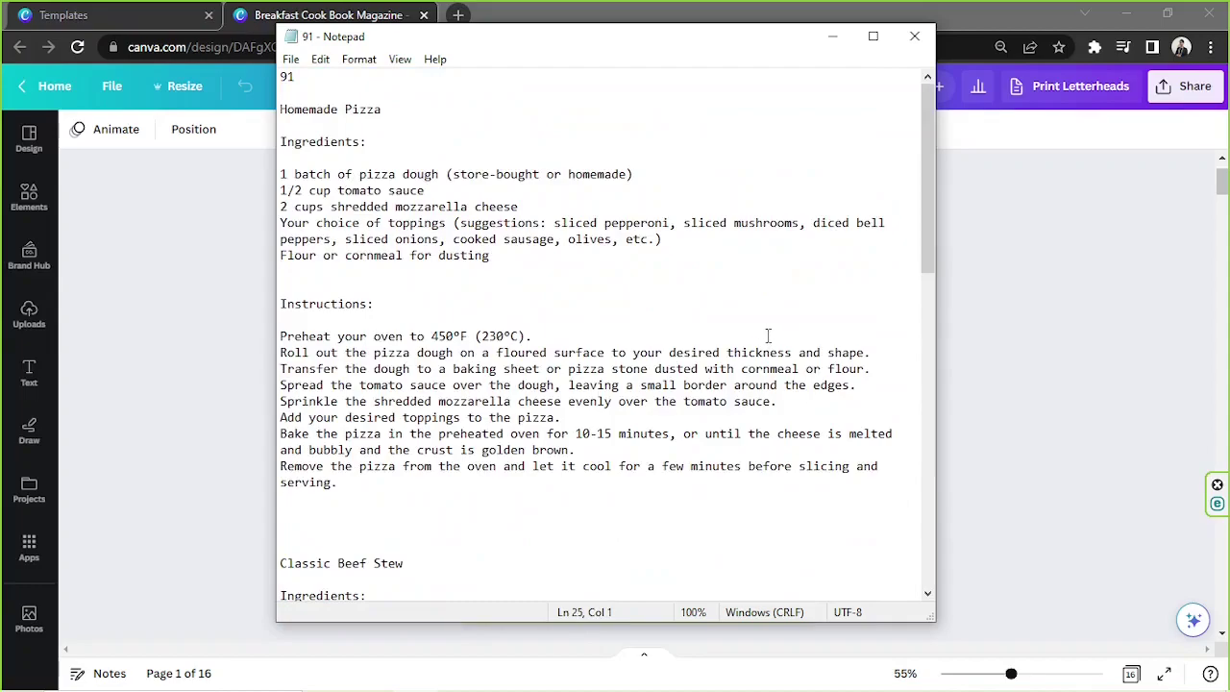
{"action": "left_click", "coordinate": [1035, 273]}
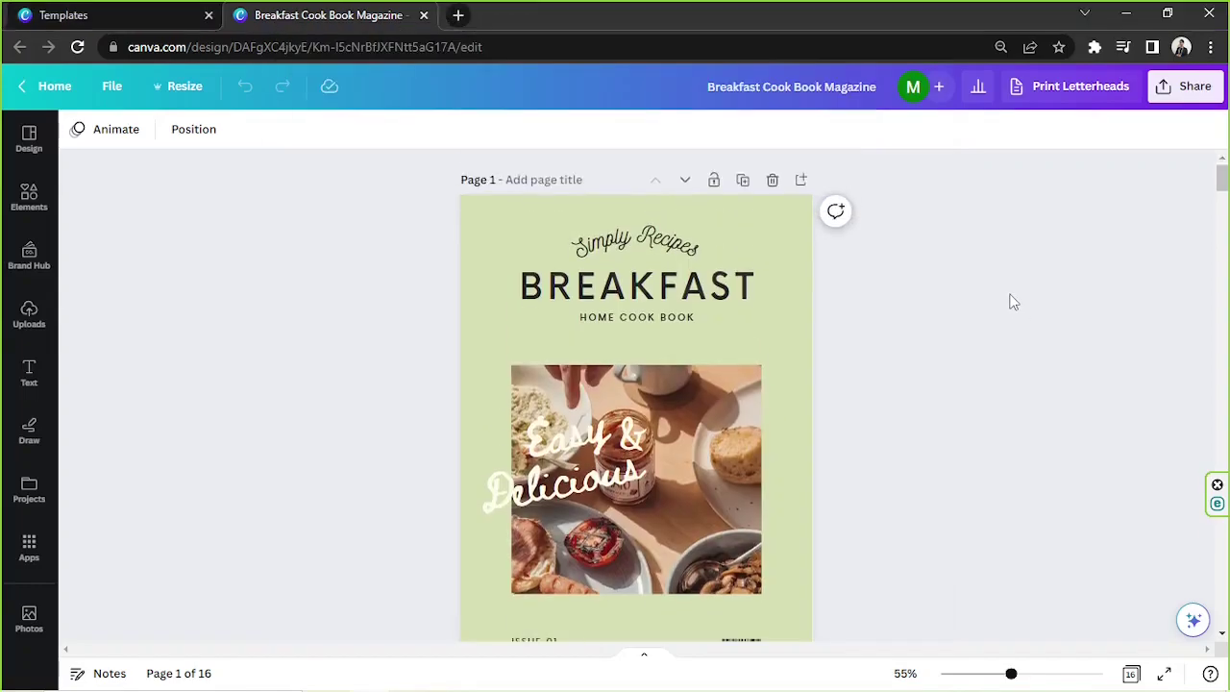
Change the cover page's background to the solid pale yellow #FFEAA0
{"action": "scroll", "coordinate": [1011, 301], "scroll_direction": "down", "scroll_amount": 3}
{"action": "scroll", "coordinate": [1011, 301], "scroll_direction": "up", "scroll_amount": 3}
{"action": "left_click", "coordinate": [791, 254]}
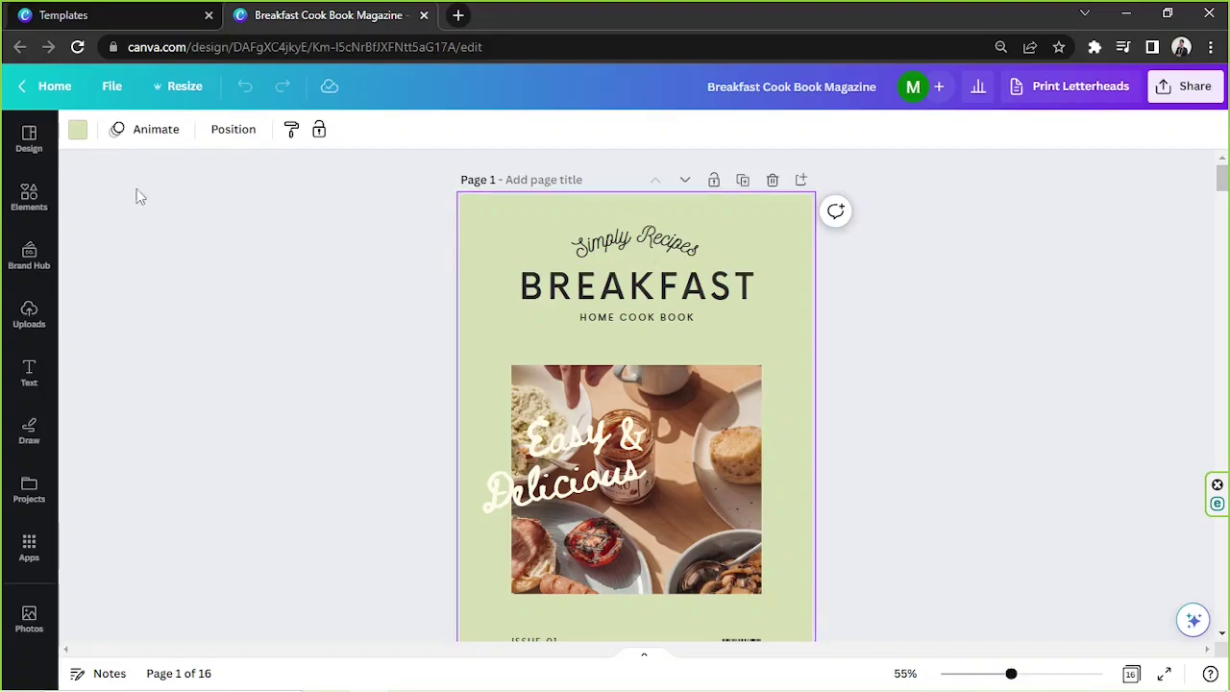
{"action": "left_click", "coordinate": [78, 131]}
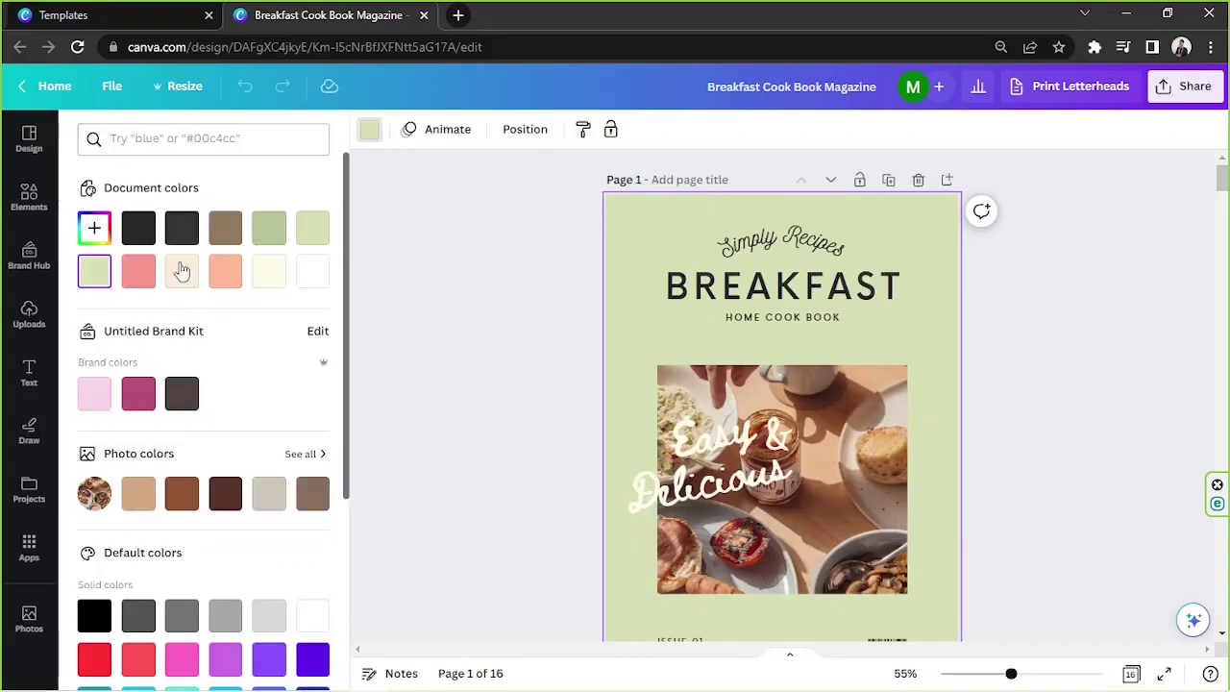
{"action": "left_click", "coordinate": [94, 228]}
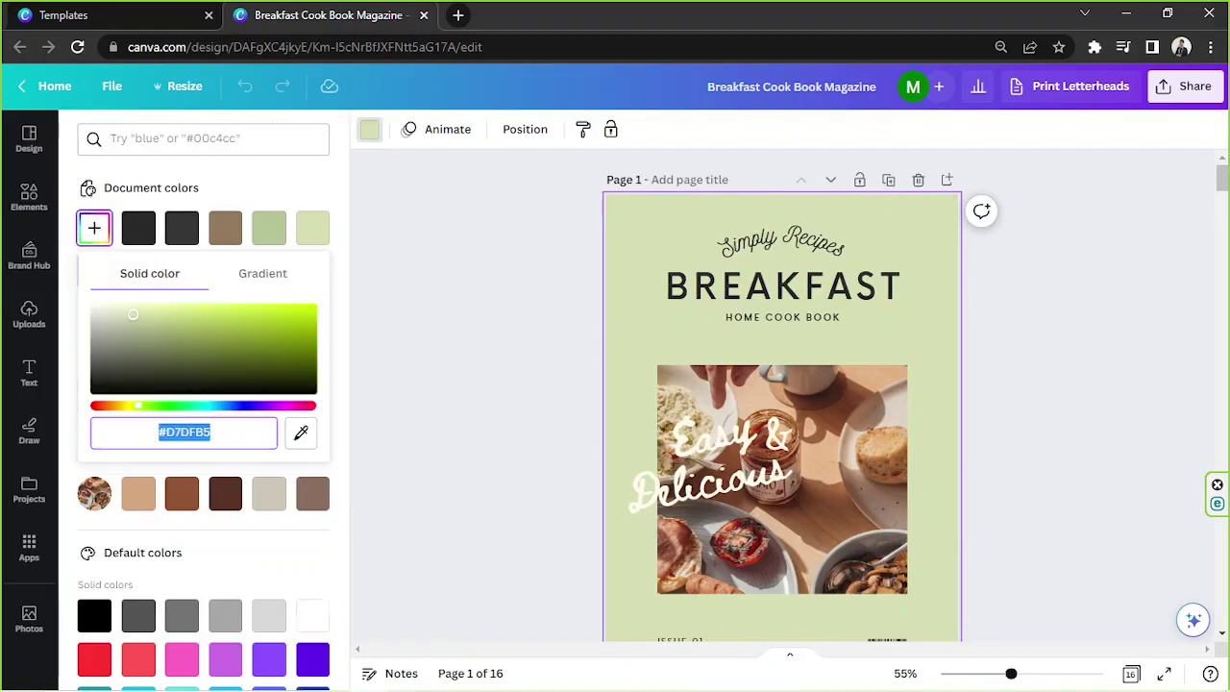
{"action": "left_click", "coordinate": [171, 308]}
{"action": "left_click", "coordinate": [124, 407]}
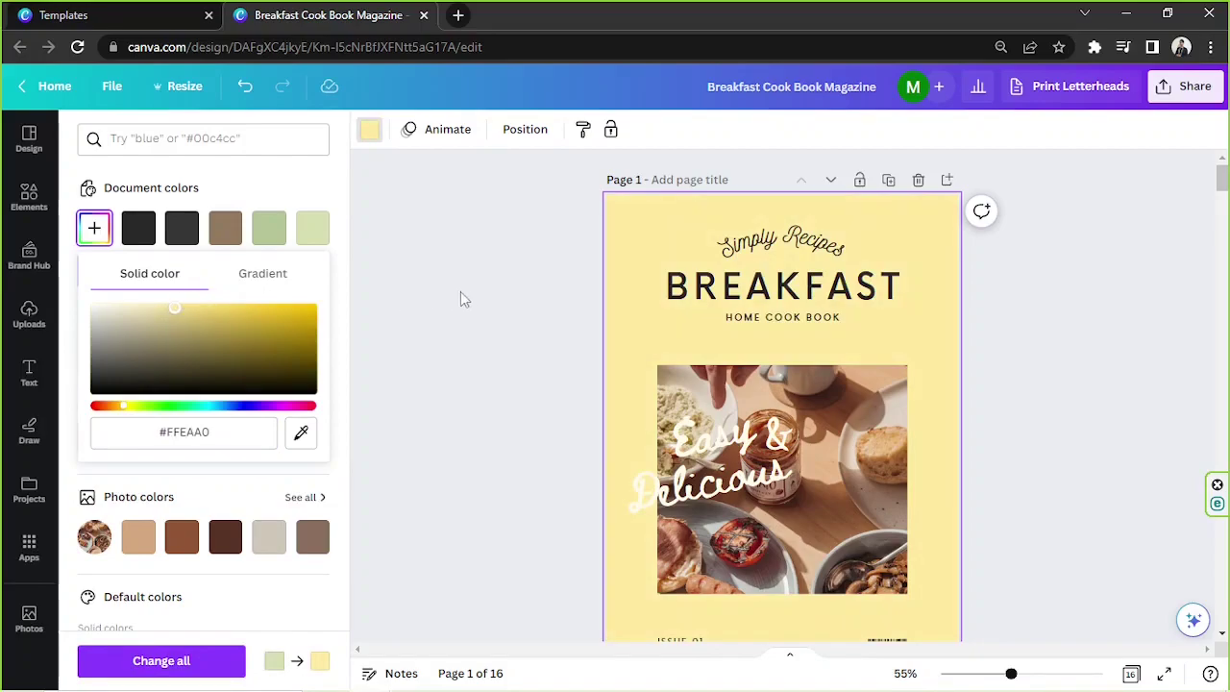
{"action": "left_click", "coordinate": [1063, 304]}
{"action": "scroll", "coordinate": [730, 300], "scroll_direction": "down", "scroll_amount": 3}
{"action": "scroll", "coordinate": [730, 301], "scroll_direction": "up", "scroll_amount": 3}
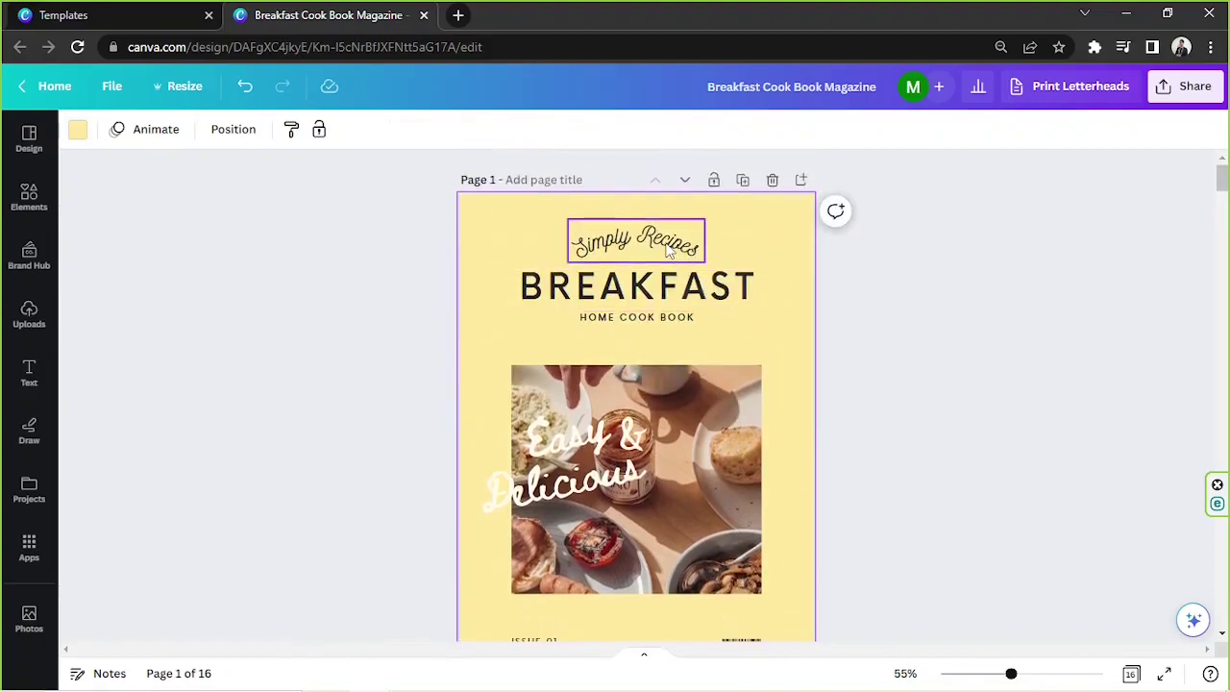
Replace the BREAKFAST title on the cover with RECIPE
{"action": "left_click", "coordinate": [659, 280]}
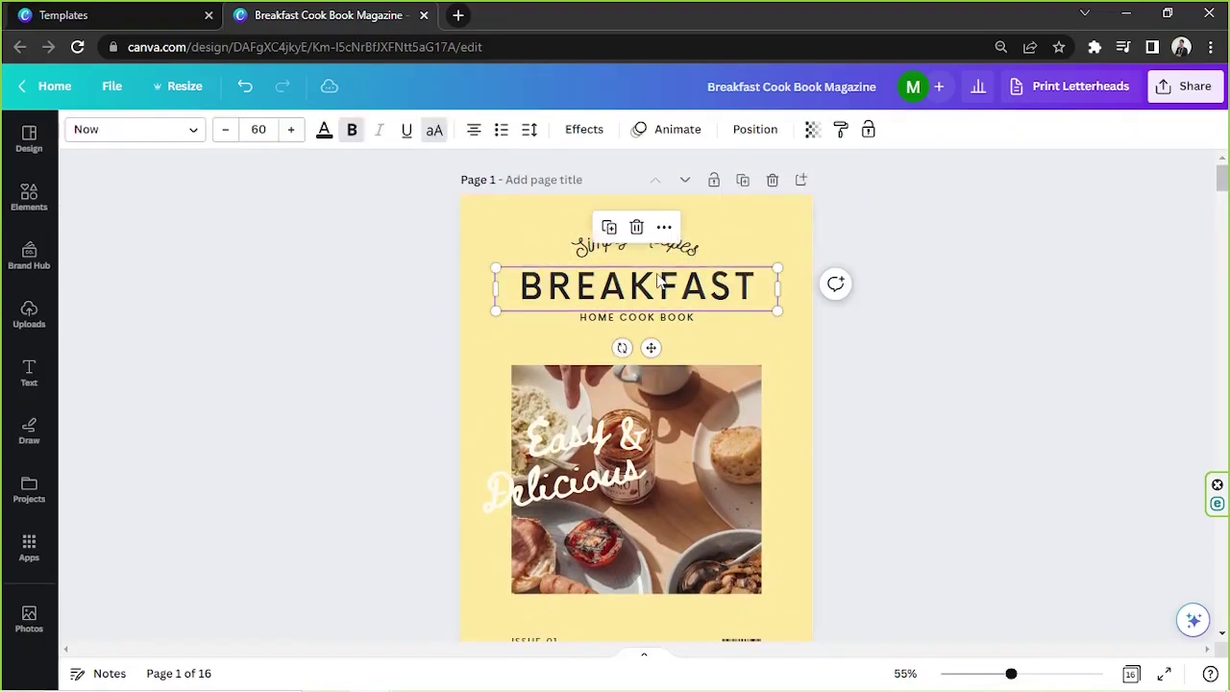
{"action": "double_click", "coordinate": [659, 278]}
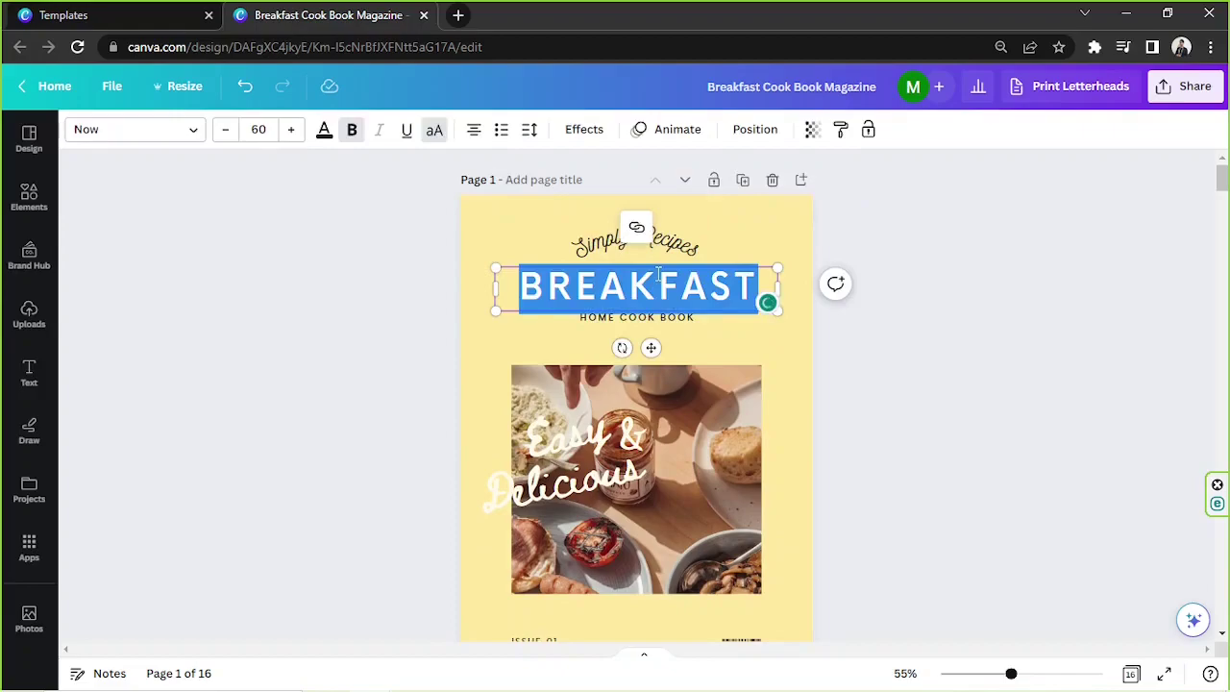
{"action": "type", "text": "RECIE"}
{"action": "key", "text": "BackSpace"}
{"action": "type", "text": "PE"}
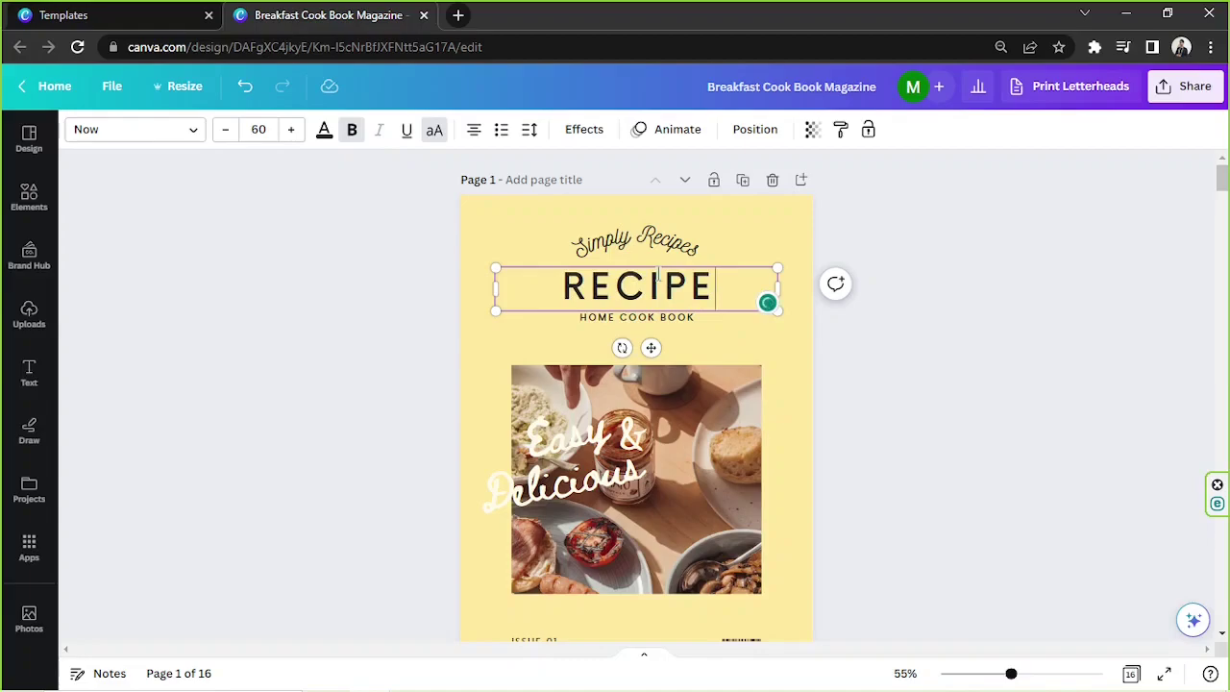
Replace the cover's large main title with COOKBOOK
{"action": "double_click", "coordinate": [659, 279]}
{"action": "type", "text": "COOKBOOK"}
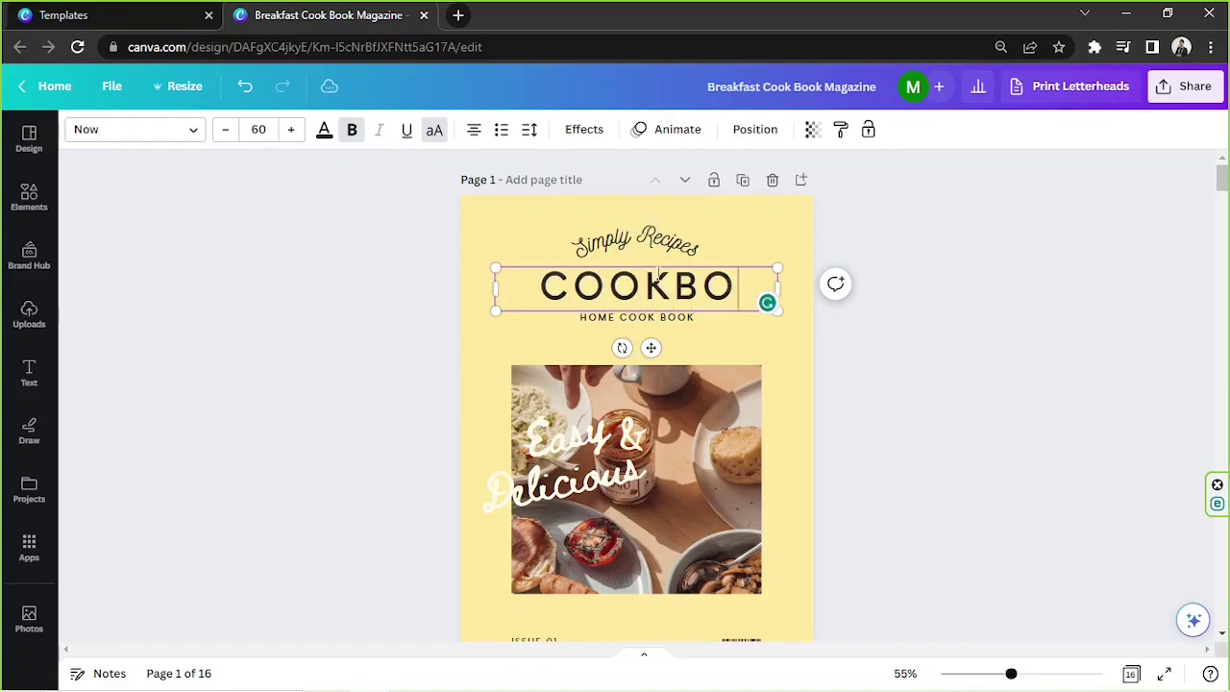
{"action": "left_click", "coordinate": [958, 221]}
Remove the curve shape from the "Simply Recipes" text above the cover title
{"action": "left_click", "coordinate": [633, 247]}
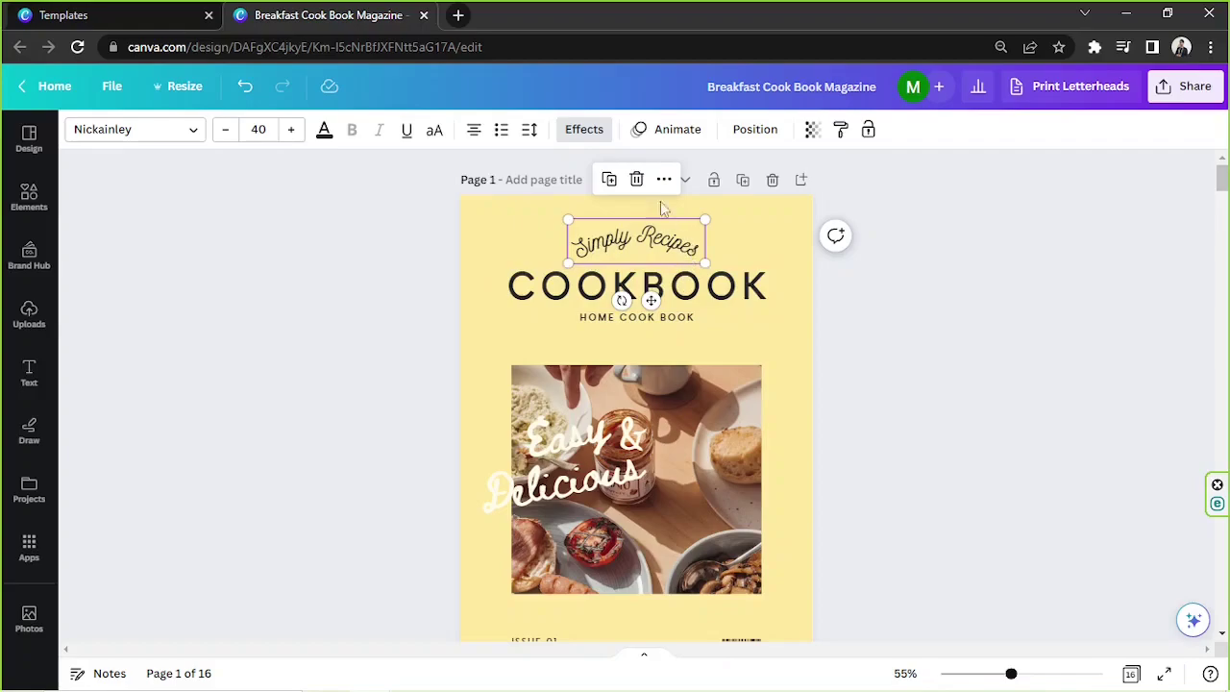
{"action": "left_click", "coordinate": [595, 141]}
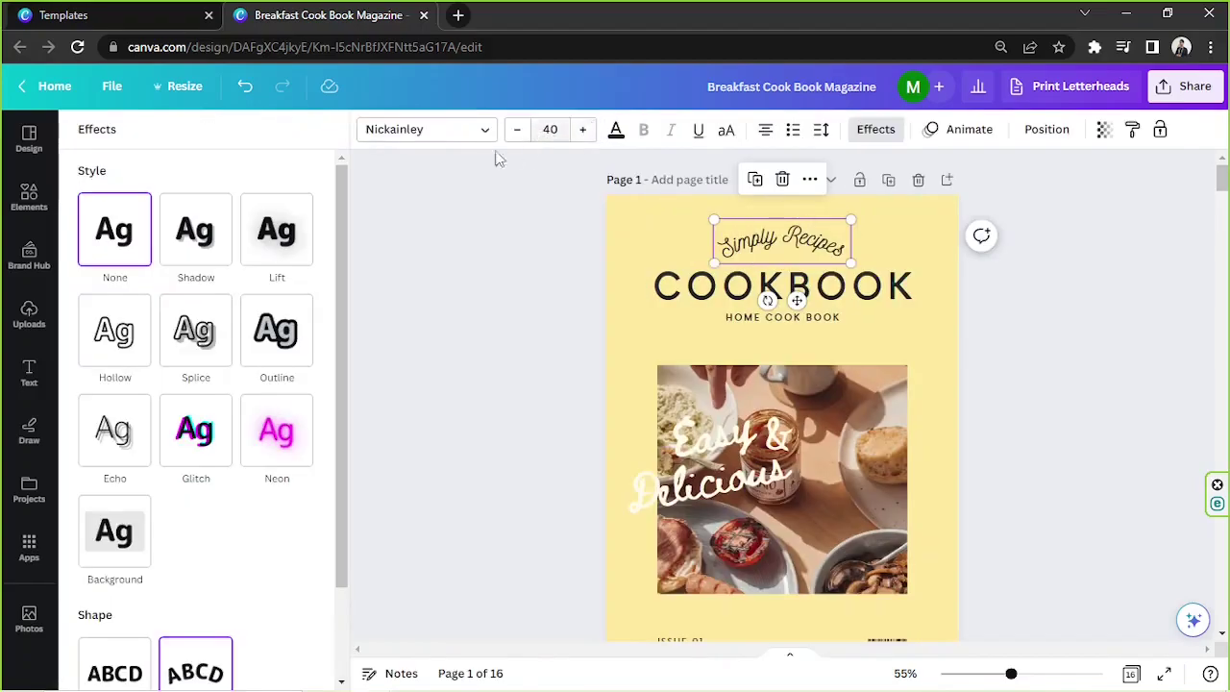
{"action": "scroll", "coordinate": [332, 336], "scroll_direction": "down", "scroll_amount": 2}
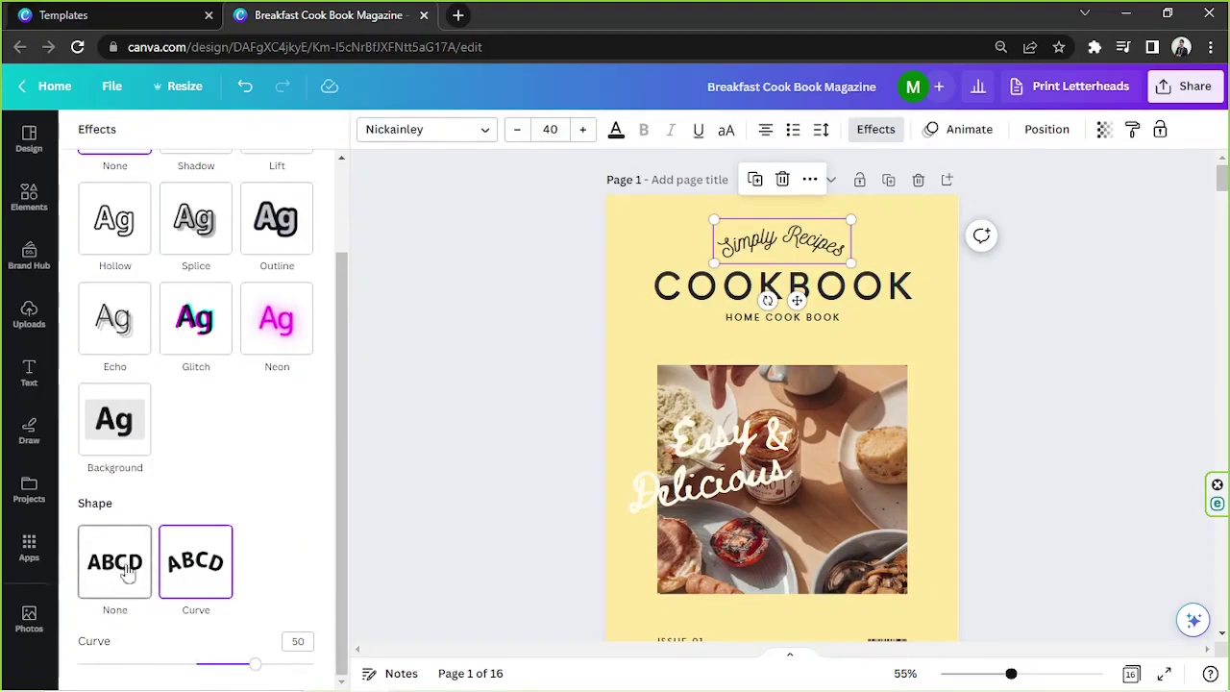
{"action": "left_click", "coordinate": [128, 573]}
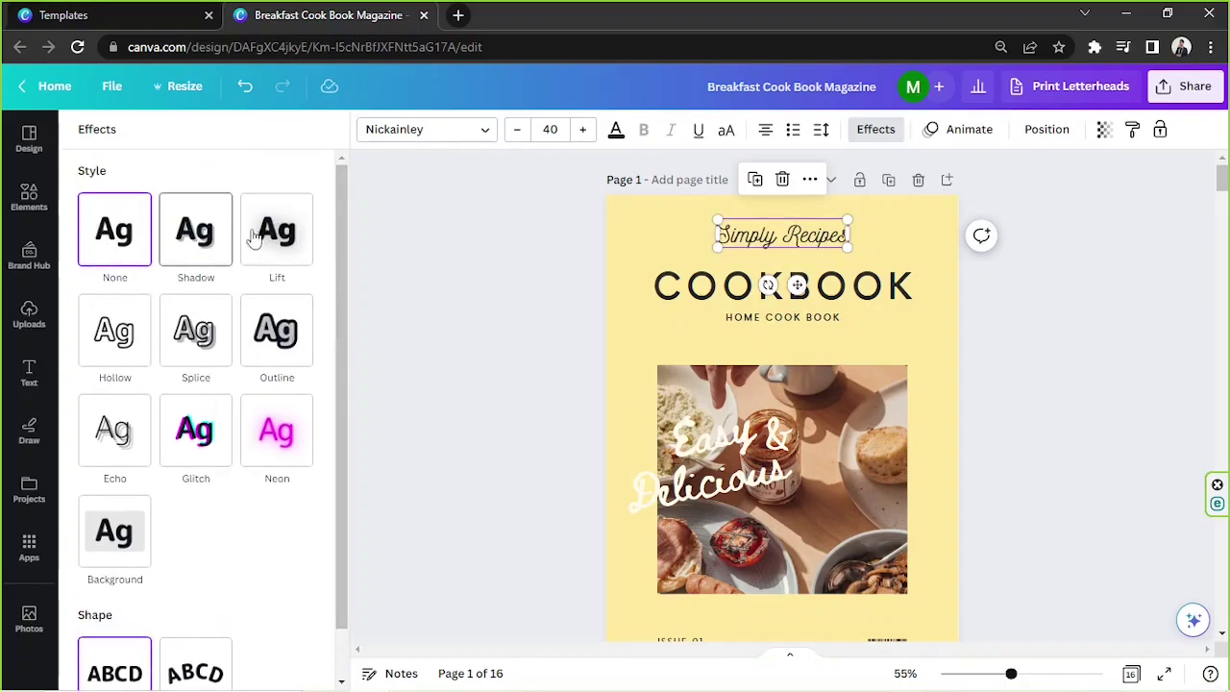
Try the Shadow, Lift, Echo and Splice effects on the "Simply Recipes" text, and restore the None style
{"action": "left_click", "coordinate": [194, 235]}
{"action": "left_click", "coordinate": [276, 234]}
{"action": "left_click", "coordinate": [139, 415]}
{"action": "left_click", "coordinate": [230, 346]}
{"action": "left_click", "coordinate": [113, 273]}
Set the "Simply Recipes" text to the Now font and replace its wording with FAMILY
{"action": "left_click", "coordinate": [431, 134]}
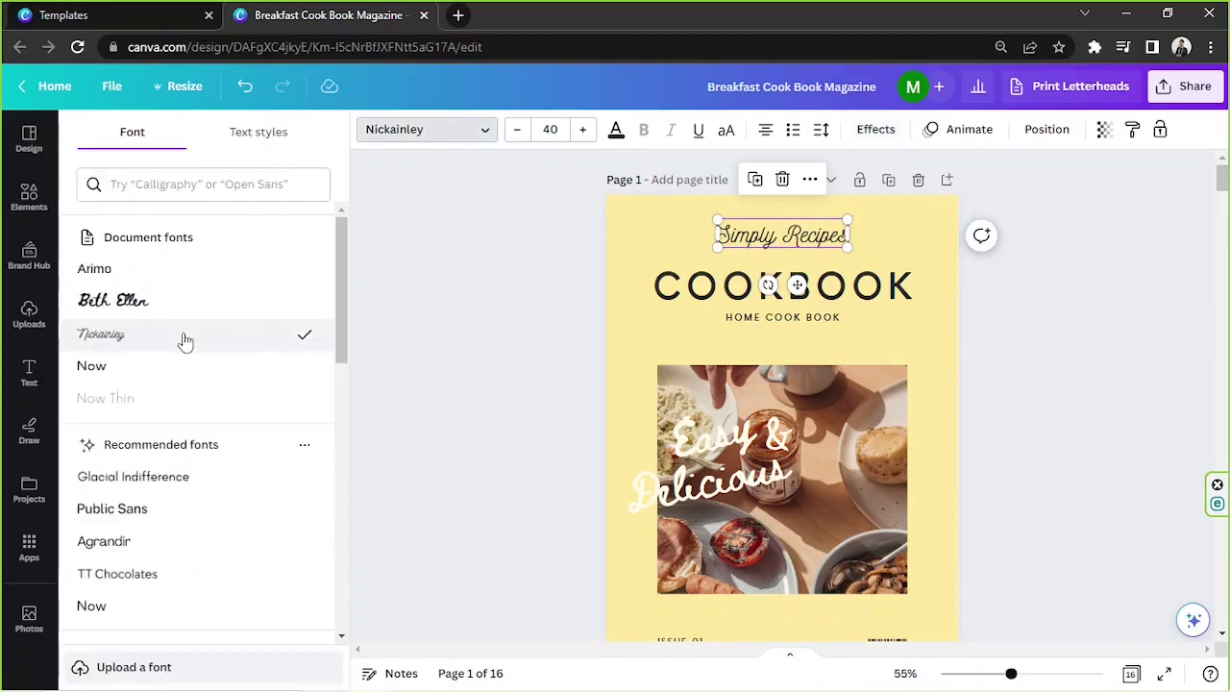
{"action": "left_click", "coordinate": [167, 371]}
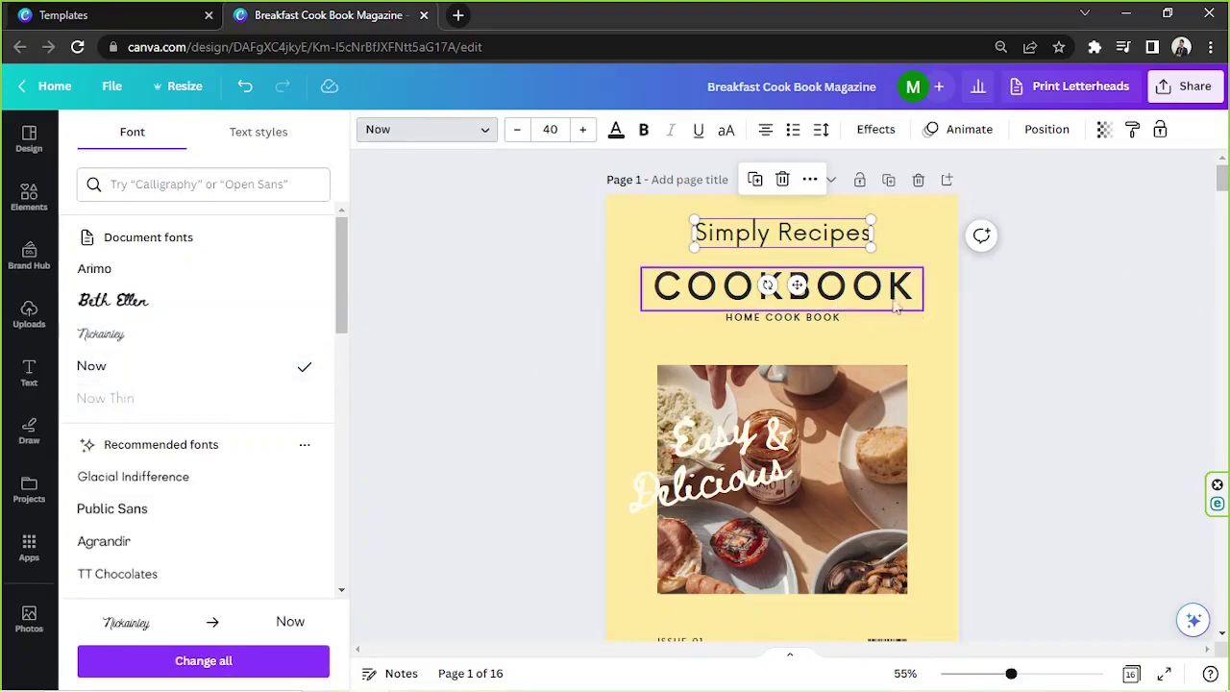
{"action": "double_click", "coordinate": [807, 231]}
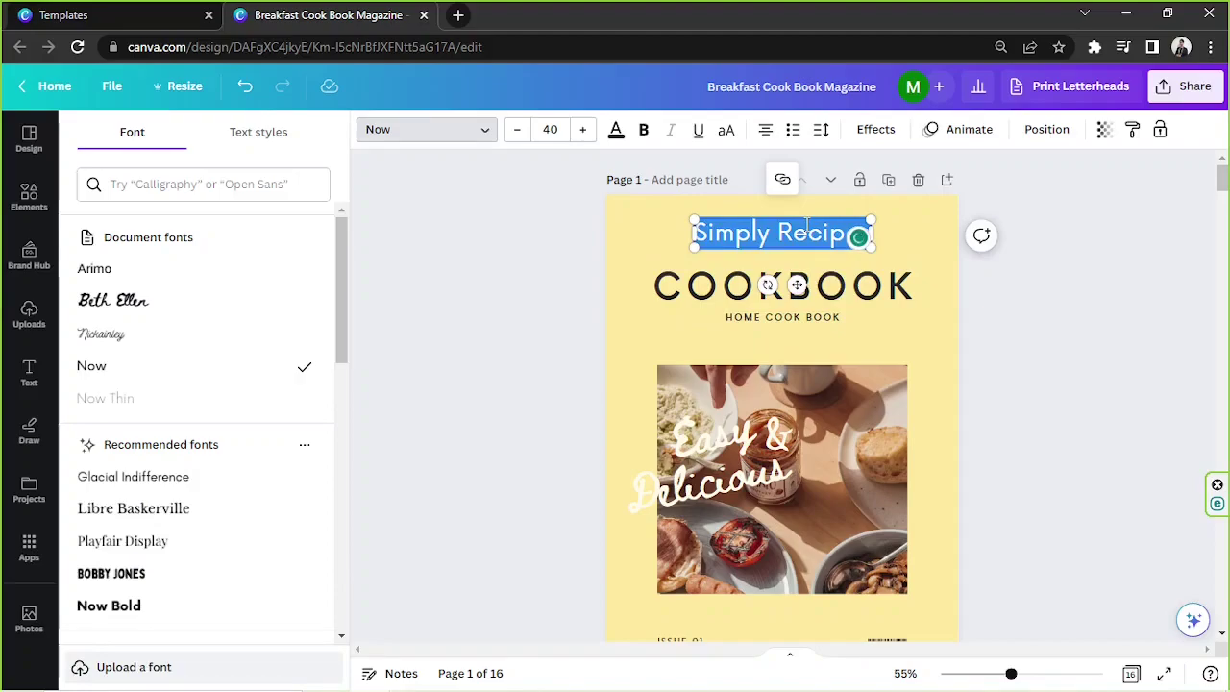
{"action": "type", "text": "FAMILY"}
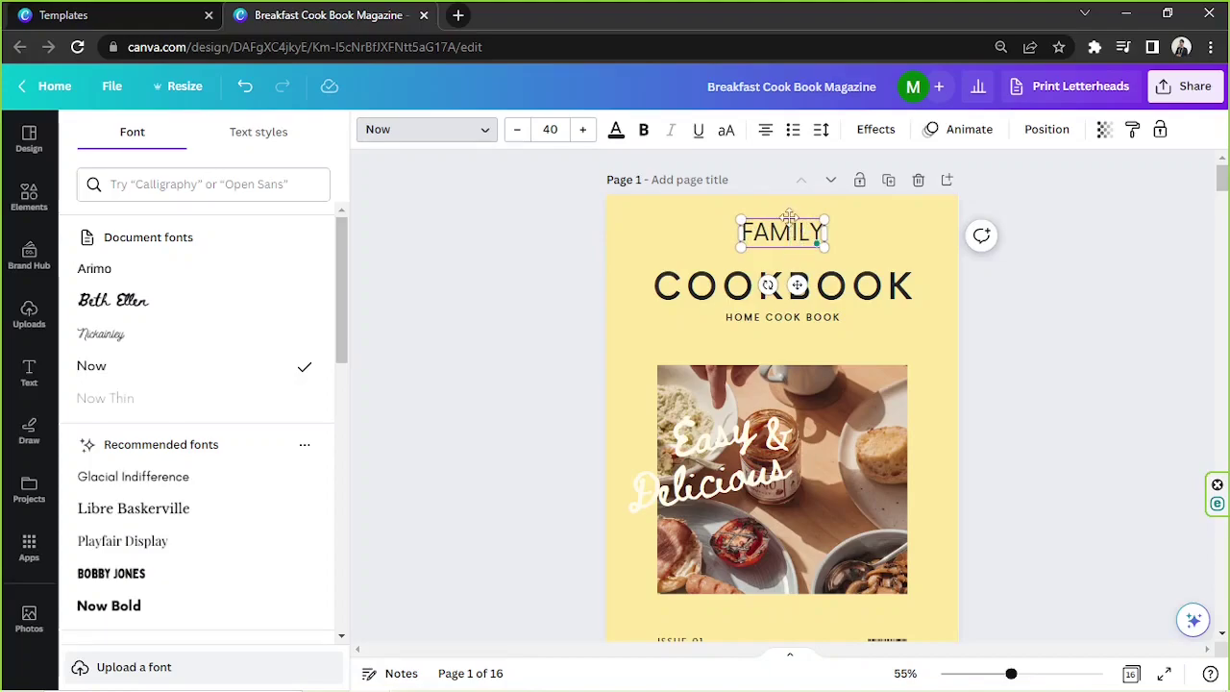
Shrink the FAMILY text to about size 33.1 and centre it just above COOKBOOK
{"action": "left_click_drag", "start_coordinate": [788, 219], "coordinate": [810, 242]}
{"action": "left_click", "coordinate": [777, 287]}
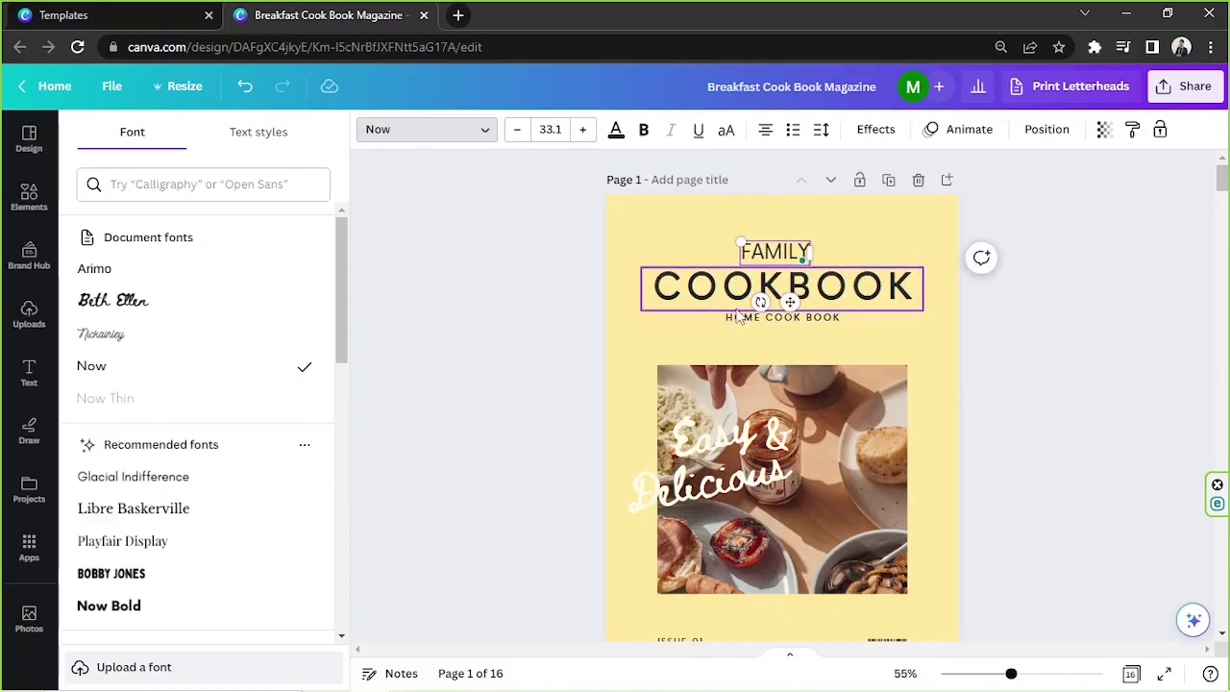
{"action": "left_click_drag", "start_coordinate": [776, 266], "coordinate": [792, 266]}
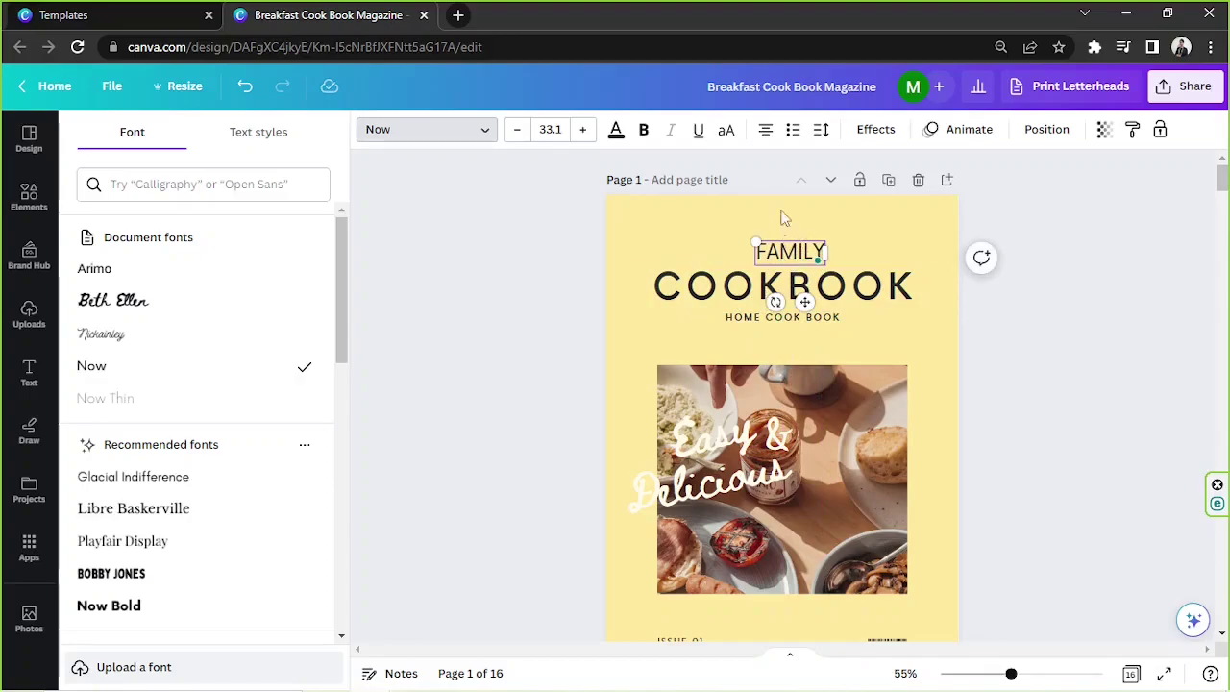
Widen the letter spacing of the FAMILY text and adjust its position above COOKBOOK
{"action": "left_click", "coordinate": [822, 133]}
{"action": "left_click_drag", "start_coordinate": [875, 202], "coordinate": [991, 215]}
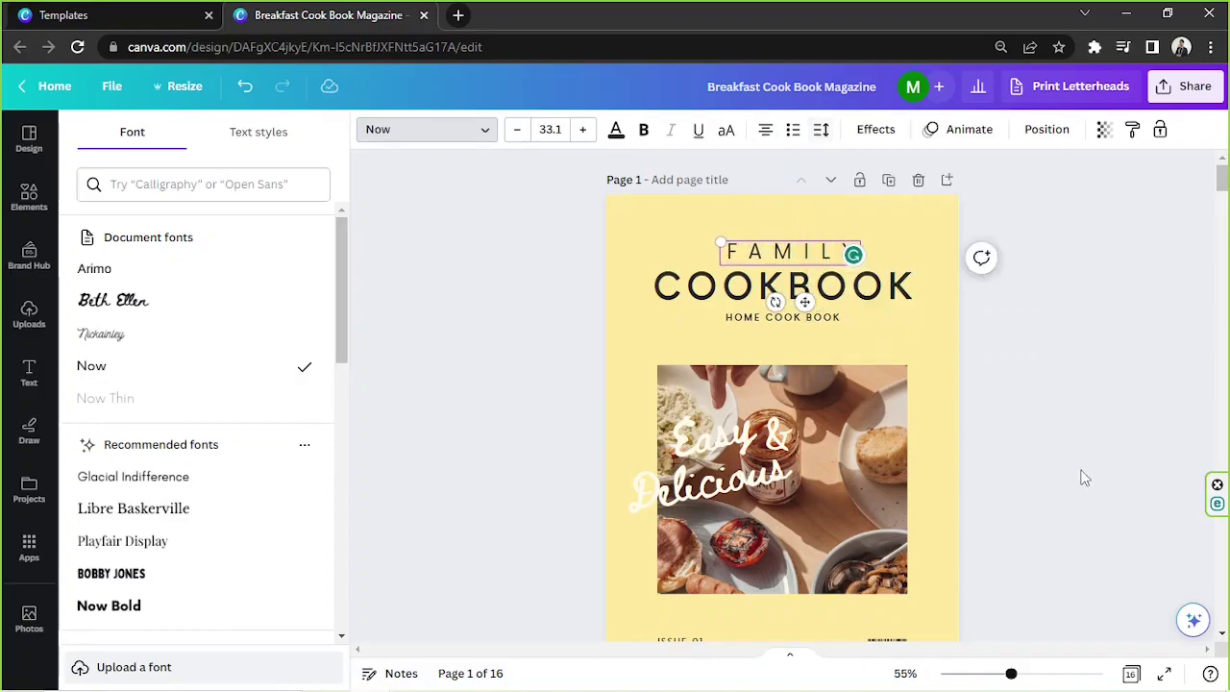
{"action": "left_click_drag", "start_coordinate": [798, 266], "coordinate": [796, 269]}
Delete the small "HOME COOK BOOK" subtitle beneath the cover title
{"action": "left_click", "coordinate": [825, 320]}
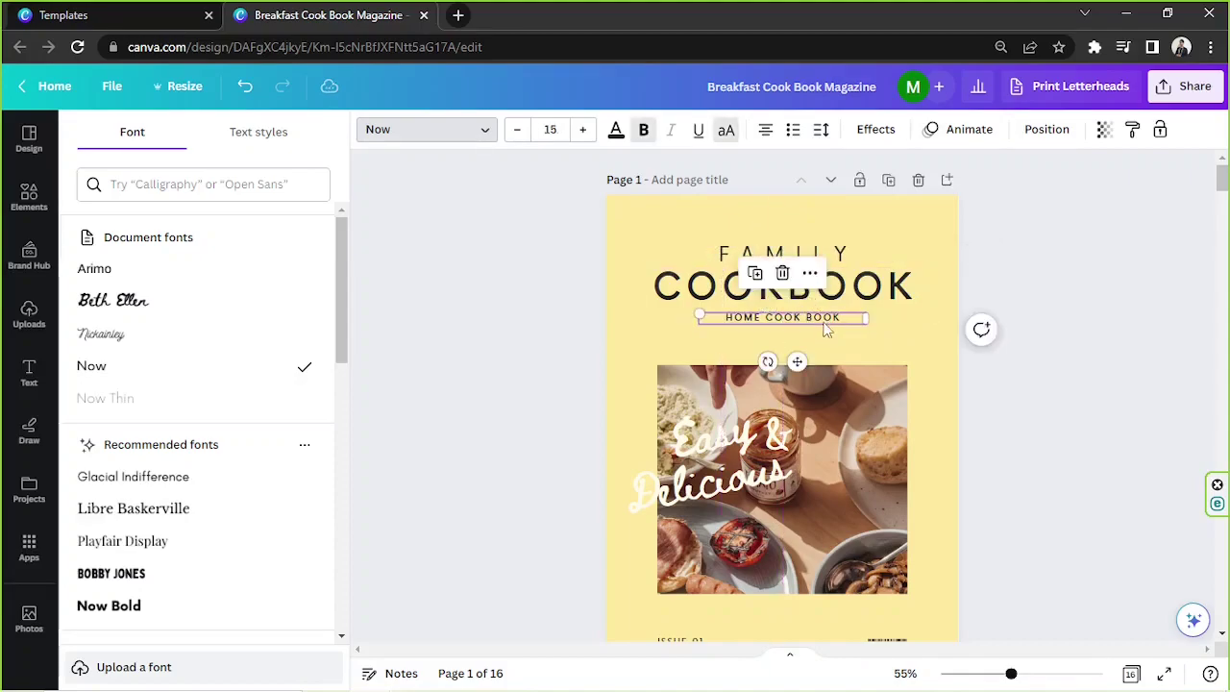
{"action": "left_click", "coordinate": [784, 275]}
{"action": "scroll", "coordinate": [1096, 356], "scroll_direction": "down", "scroll_amount": 2}
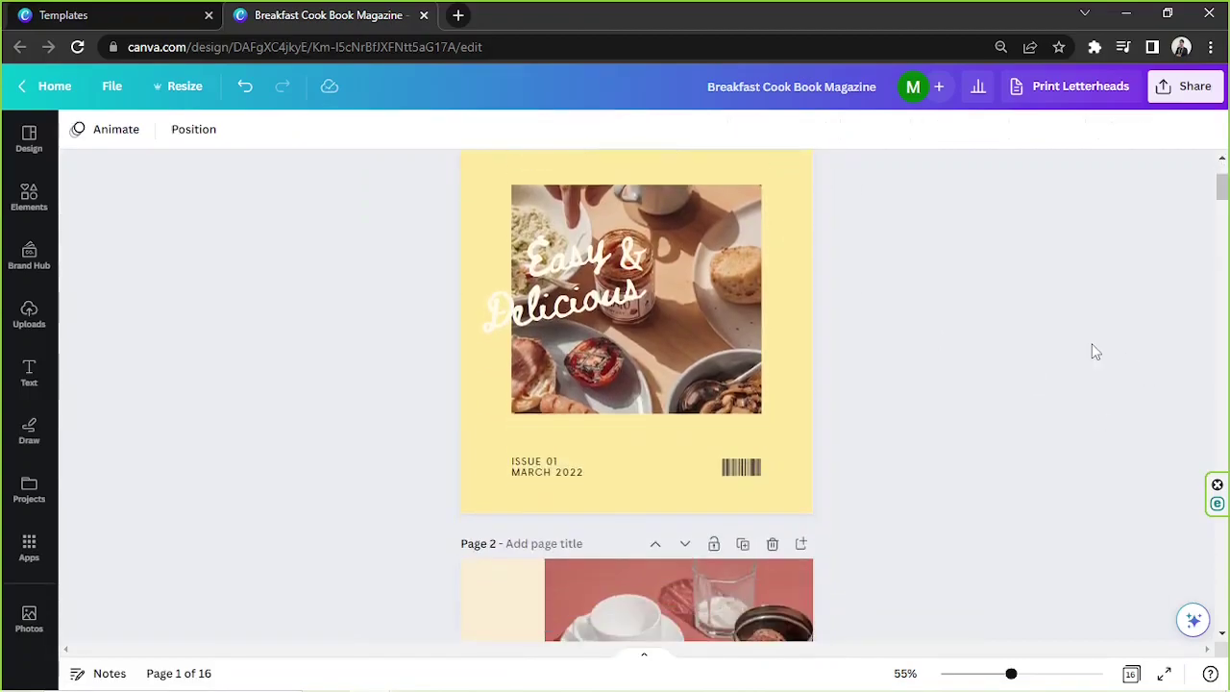
{"action": "scroll", "coordinate": [1091, 343], "scroll_direction": "up", "scroll_amount": 2}
{"action": "left_click", "coordinate": [723, 304]}
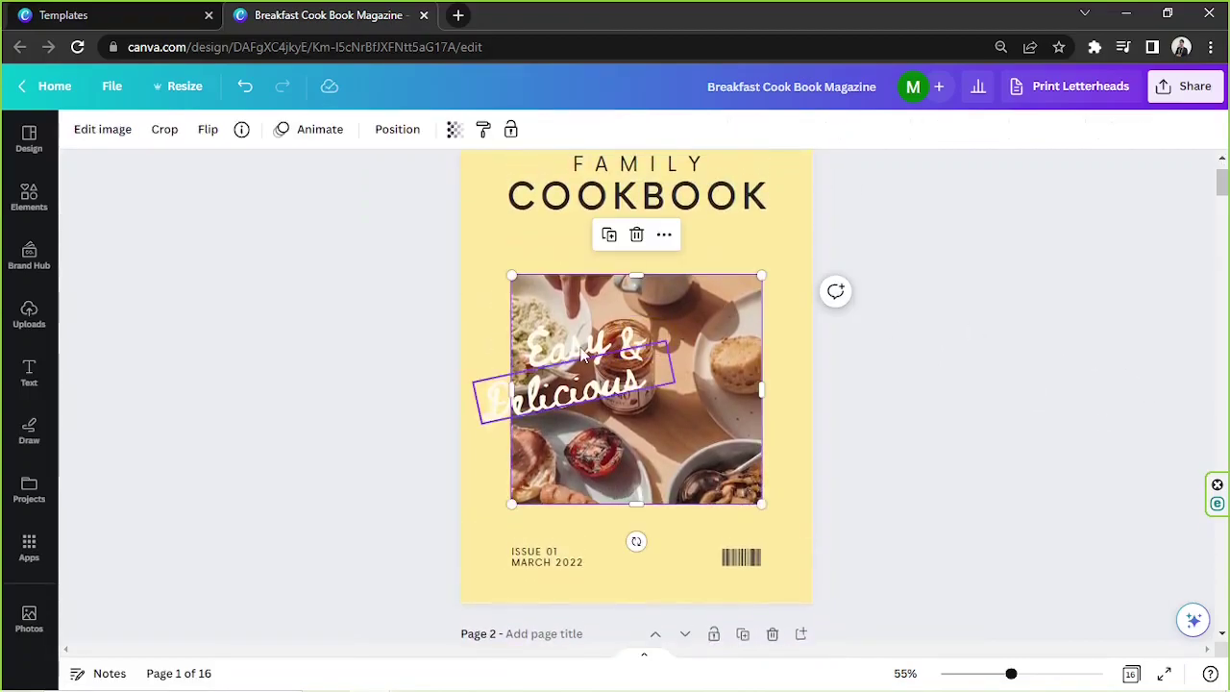
{"action": "left_click", "coordinate": [957, 479]}
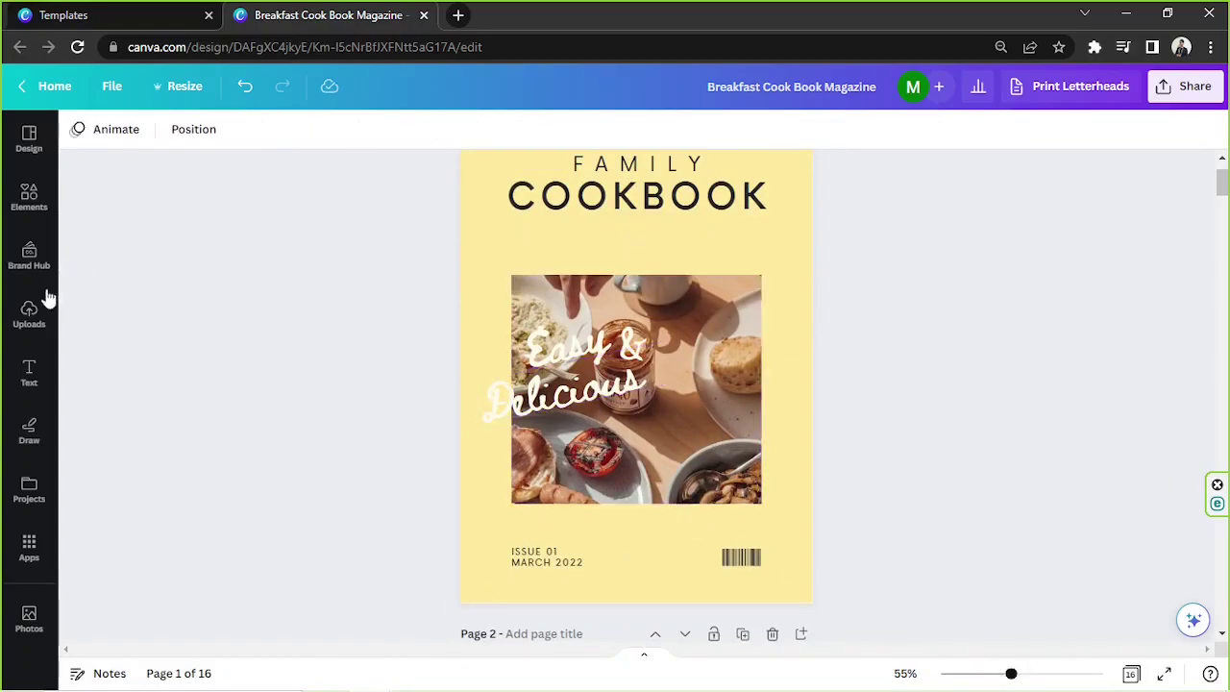
Search the design elements for GRID and show all available grid layouts
{"action": "left_click", "coordinate": [26, 202]}
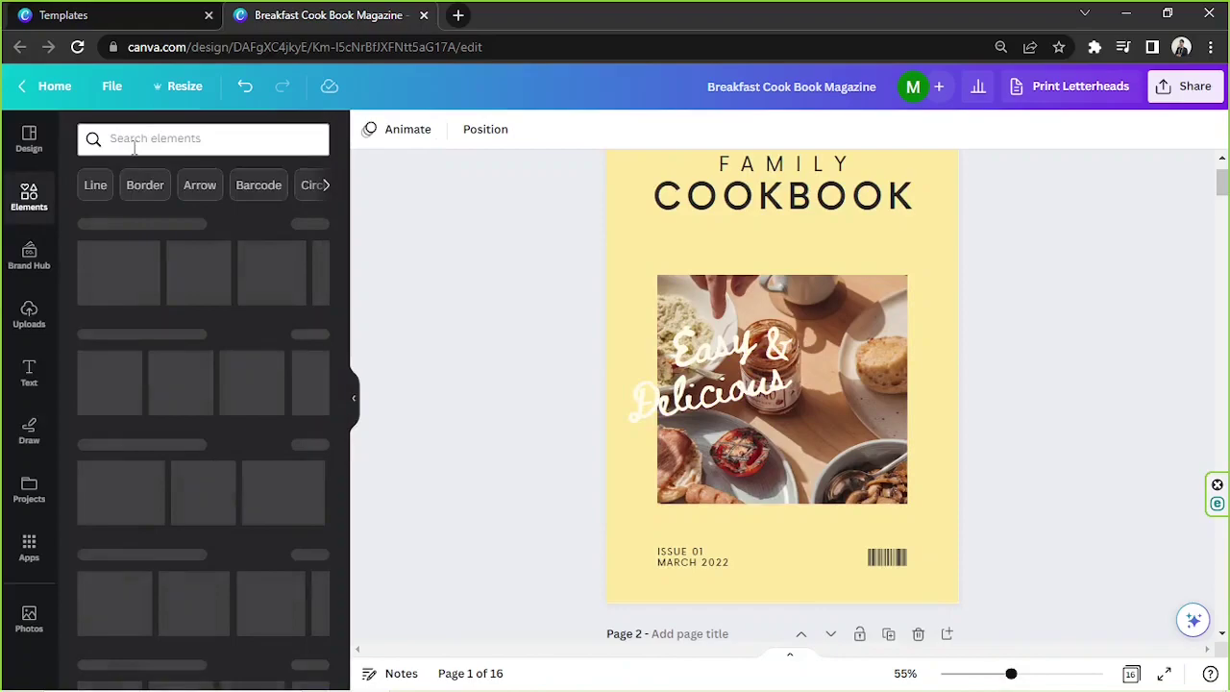
{"action": "left_click", "coordinate": [132, 141]}
{"action": "type", "text": "GRID"}
{"action": "key", "text": "Return"}
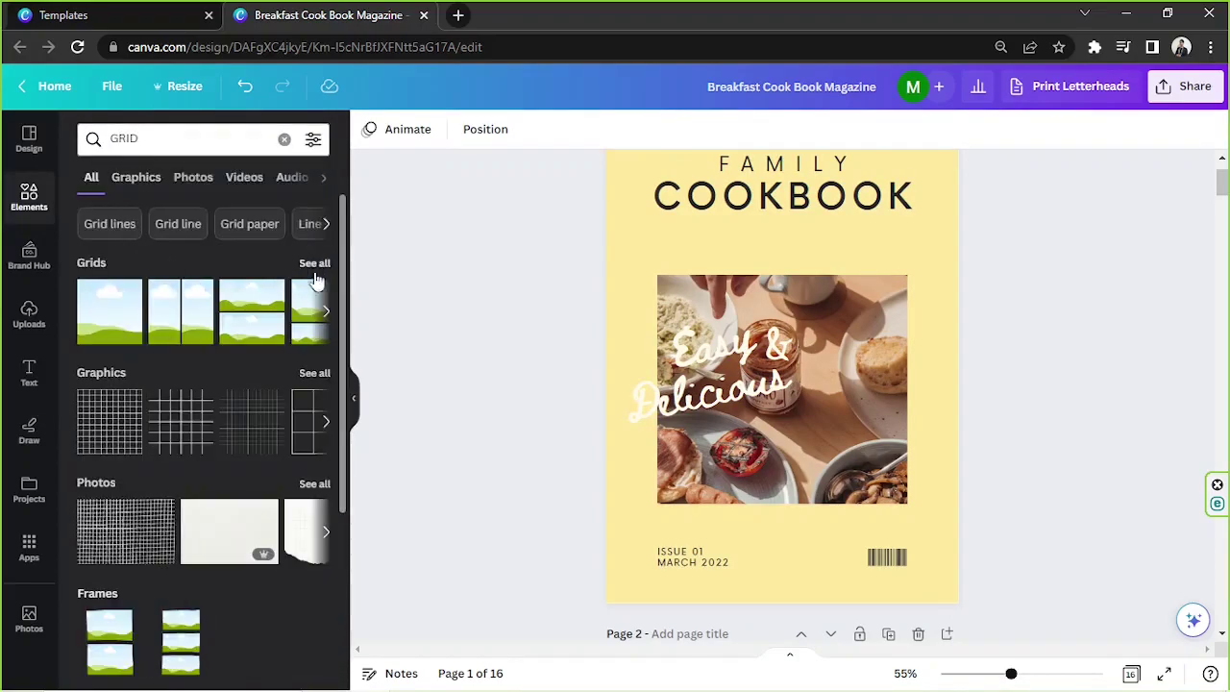
{"action": "left_click", "coordinate": [315, 265]}
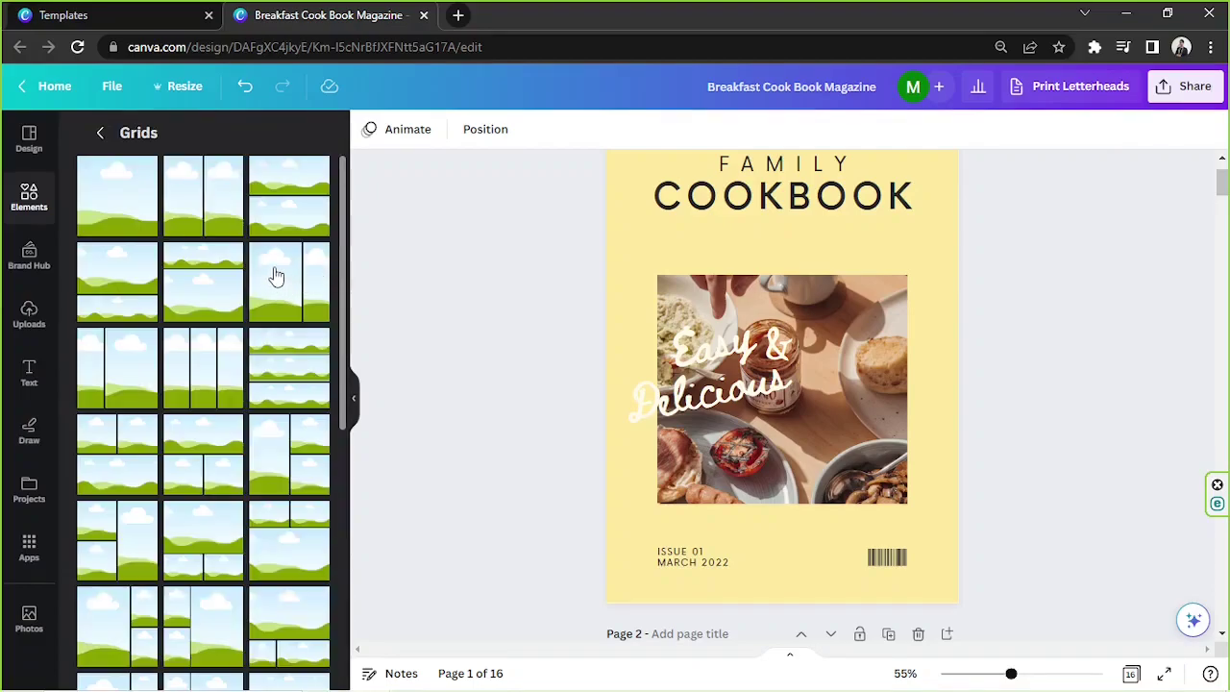
Add the grid layout with one wide cell above two smaller ones, and shrink it toward the cover's upper-left corner
{"action": "scroll", "coordinate": [276, 276], "scroll_direction": "down", "scroll_amount": 5}
{"action": "scroll", "coordinate": [276, 274], "scroll_direction": "down", "scroll_amount": 5}
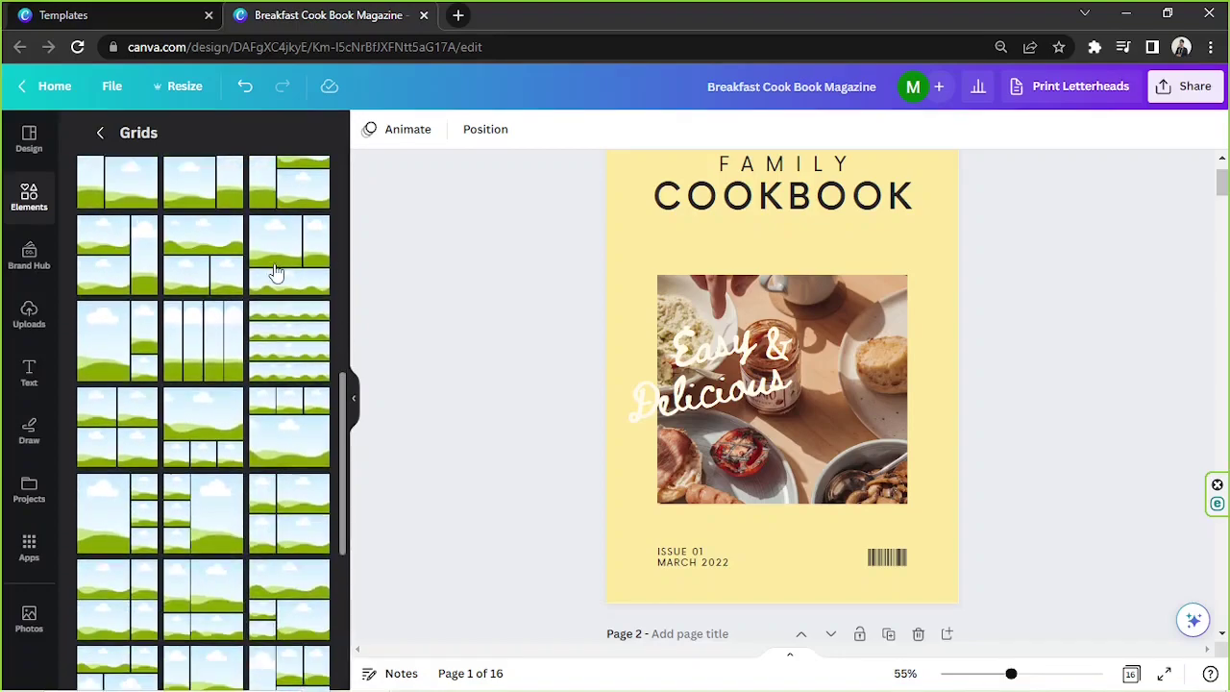
{"action": "scroll", "coordinate": [253, 263], "scroll_direction": "down", "scroll_amount": 2}
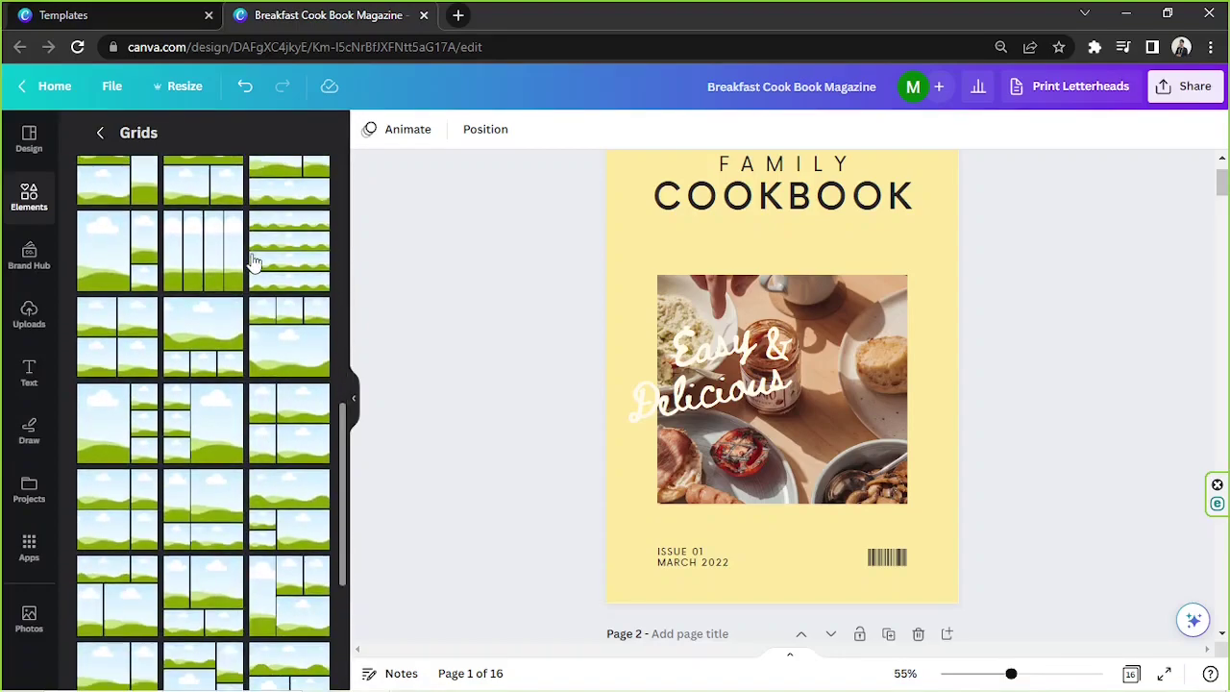
{"action": "scroll", "coordinate": [253, 263], "scroll_direction": "up", "scroll_amount": 4}
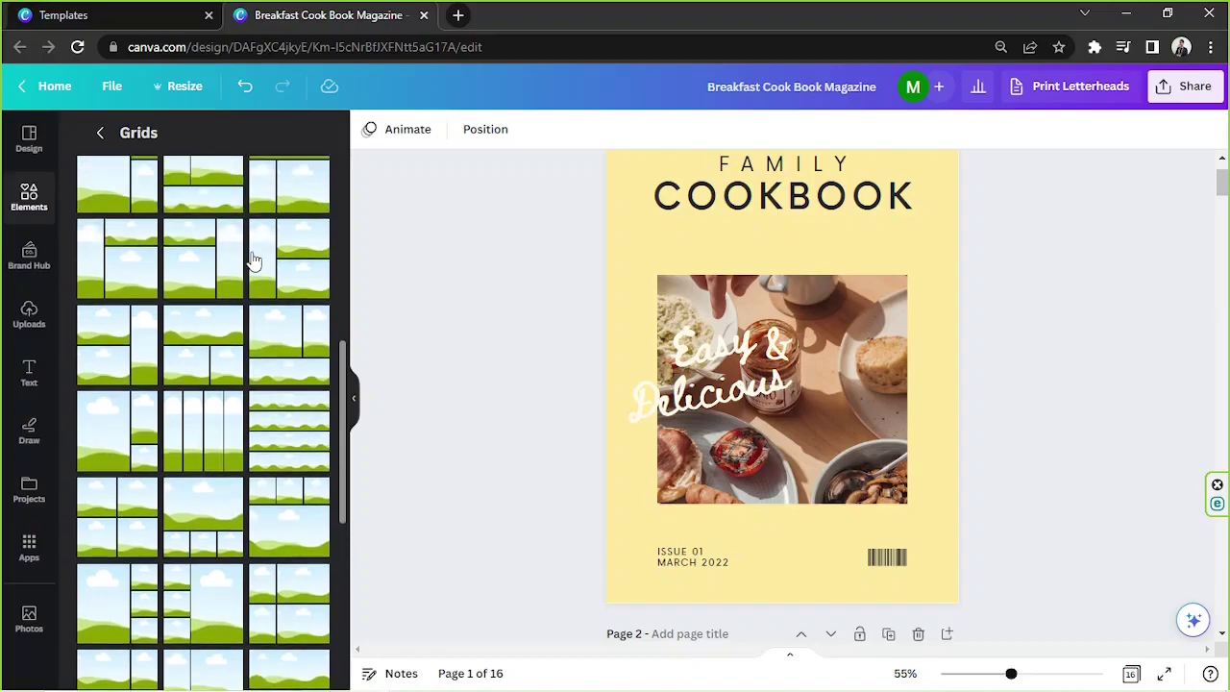
{"action": "left_click", "coordinate": [216, 344]}
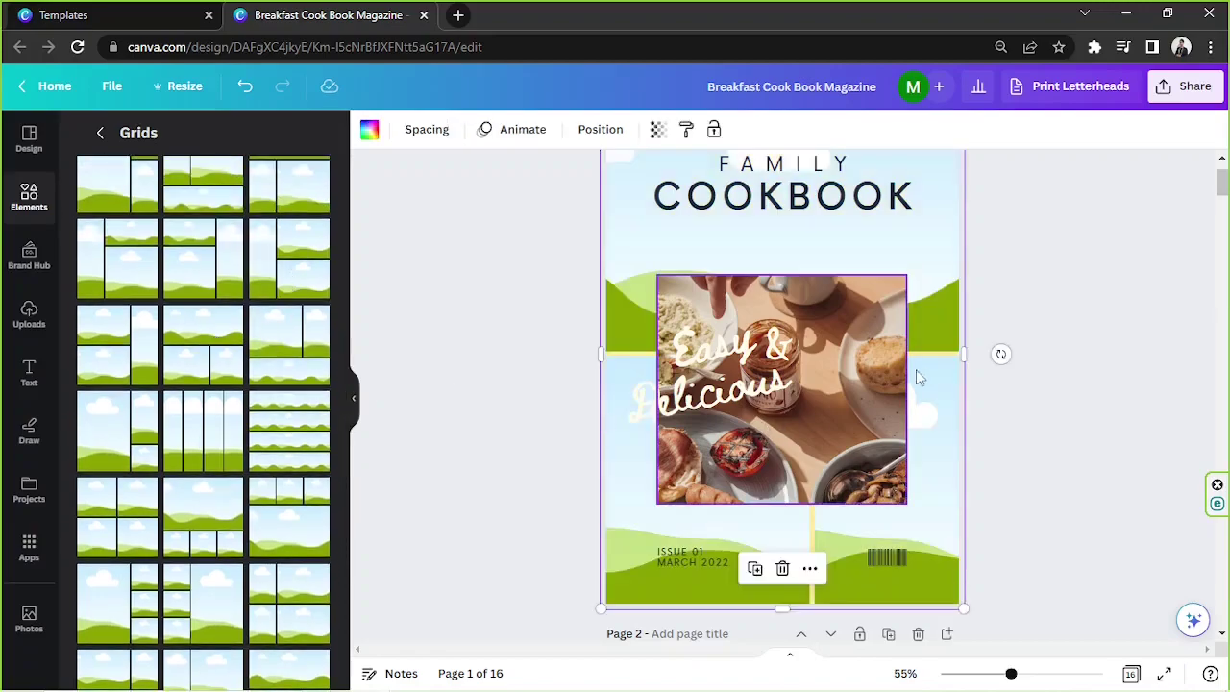
{"action": "left_click_drag", "start_coordinate": [964, 611], "coordinate": [766, 327]}
{"action": "left_click_drag", "start_coordinate": [631, 262], "coordinate": [615, 294]}
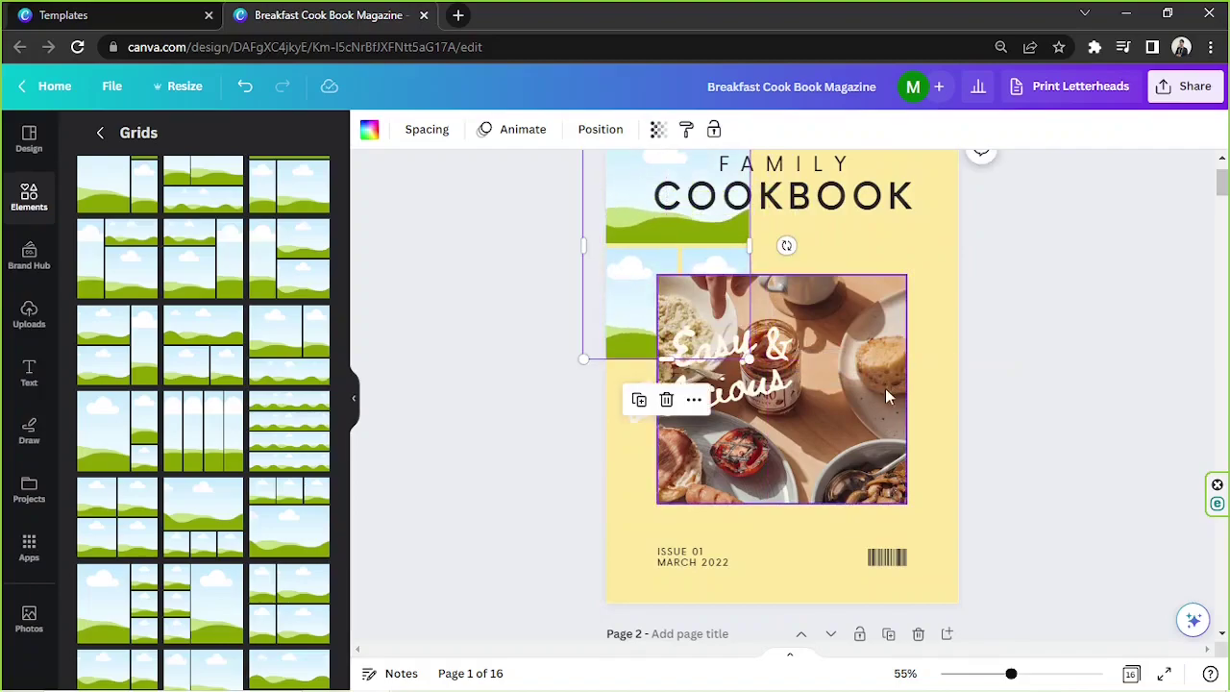
Delete the issue and date text, the barcode and the breakfast photo from the cover
{"action": "left_click_drag", "start_coordinate": [942, 573], "coordinate": [644, 544]}
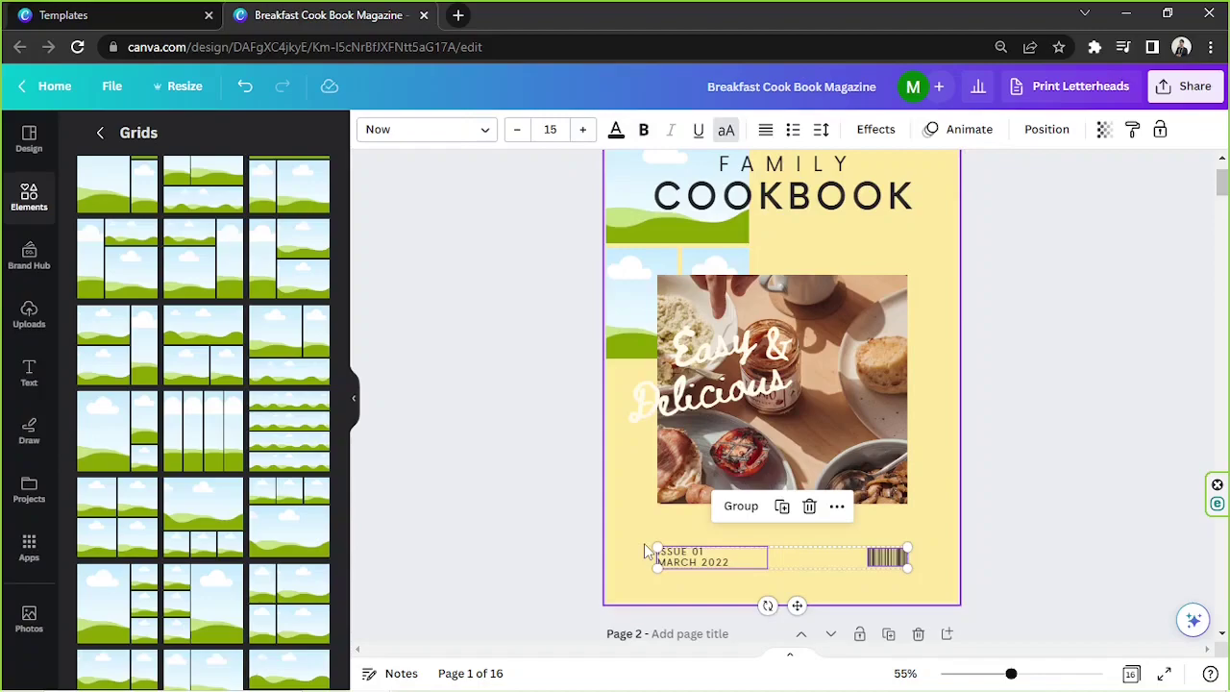
{"action": "left_click", "coordinate": [810, 505]}
{"action": "left_click", "coordinate": [845, 438]}
{"action": "key", "text": "Delete"}
Move the three-cell grid beneath the COOKBOOK title and resize it to fill the former photo area
{"action": "left_click_drag", "start_coordinate": [669, 242], "coordinate": [757, 389]}
{"action": "left_click_drag", "start_coordinate": [849, 369], "coordinate": [879, 396]}
{"action": "scroll", "coordinate": [879, 396], "scroll_direction": "up", "scroll_amount": 1}
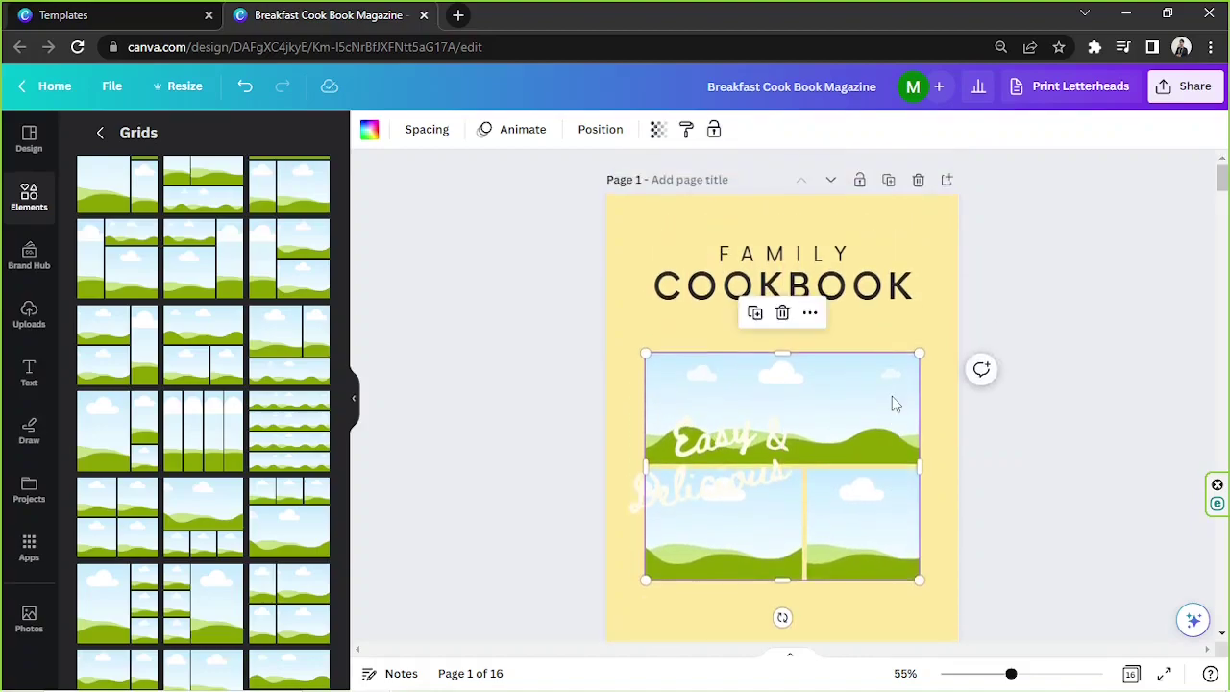
Replace the word "Easy" in the cover's handwritten tagline with "Quick"
{"action": "double_click", "coordinate": [721, 434]}
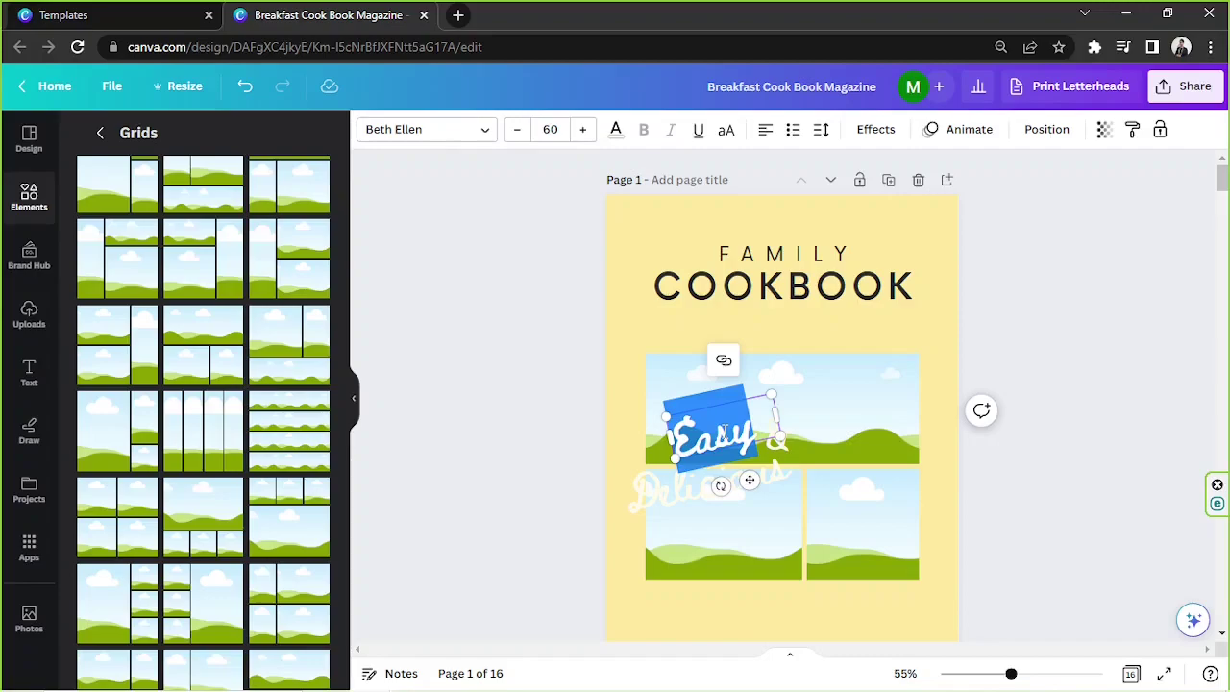
{"action": "type", "text": "qUIC"}
{"action": "key", "text": "ctrl+a"}
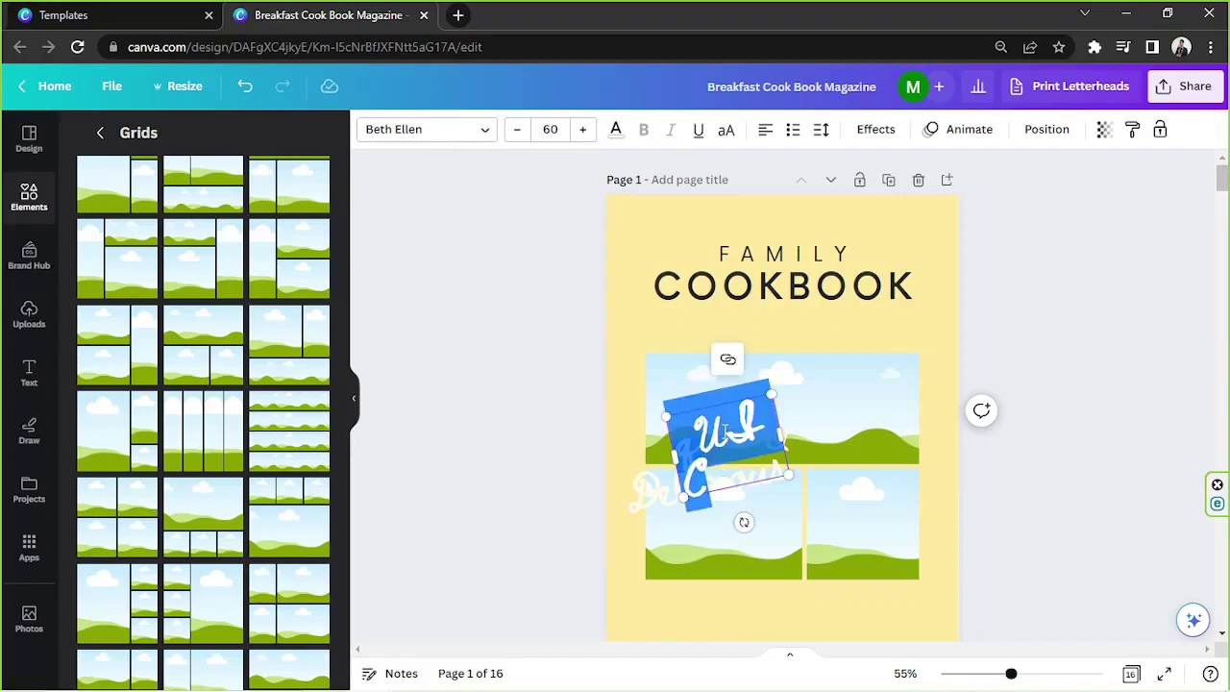
{"action": "type", "text": "Quick &"}
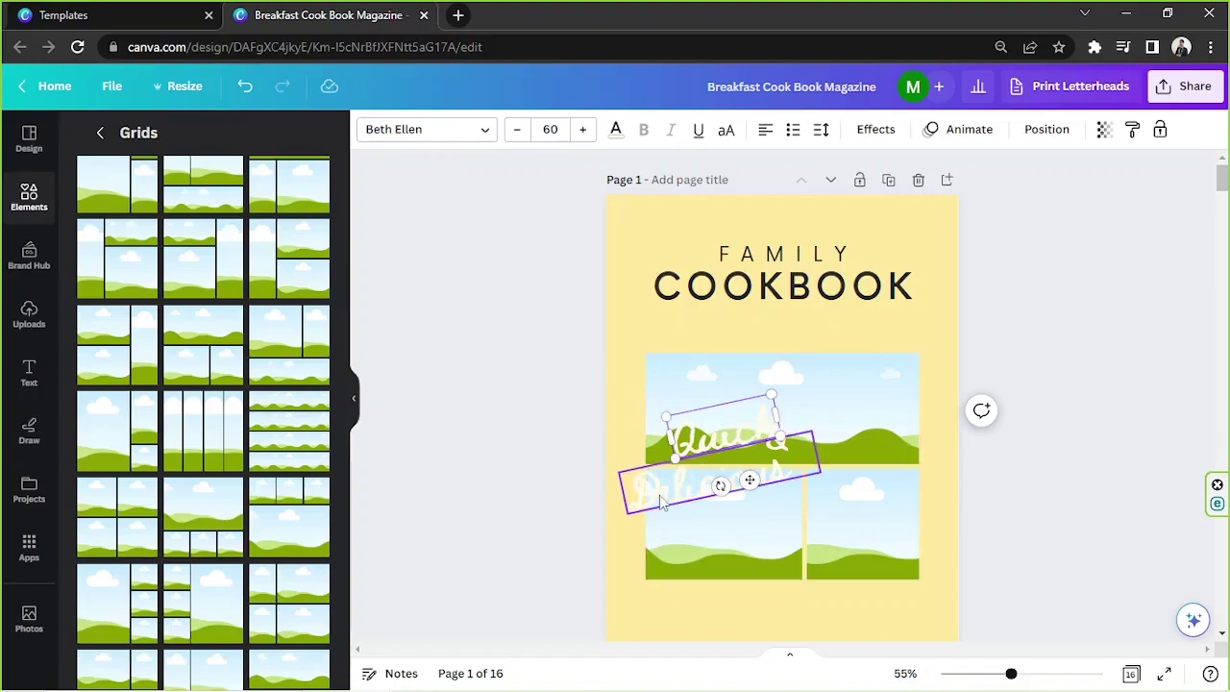
Replace "Delicious" in the cover tagline with "Tasty" and shift the word slightly down over the grid
{"action": "left_click", "coordinate": [660, 501]}
{"action": "left_click_drag", "start_coordinate": [716, 433], "coordinate": [707, 413]}
{"action": "left_click", "coordinate": [684, 492]}
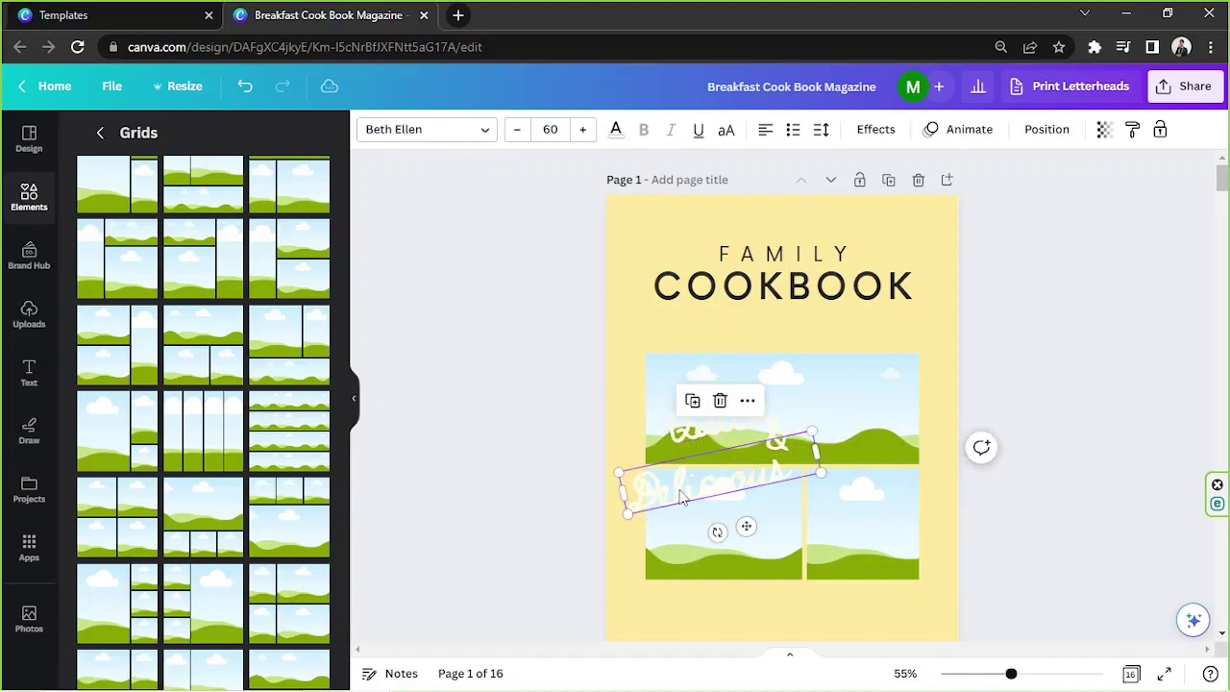
{"action": "double_click", "coordinate": [685, 492]}
{"action": "type", "text": "Tasty"}
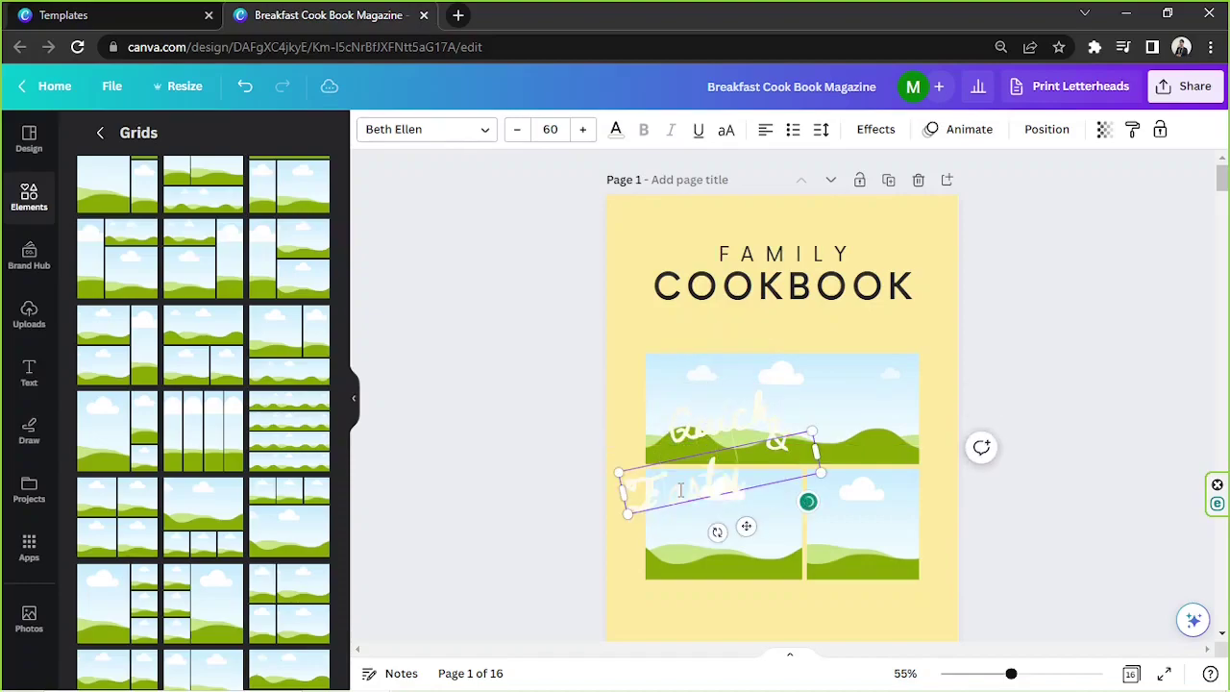
{"action": "left_click", "coordinate": [997, 411]}
{"action": "left_click_drag", "start_coordinate": [694, 498], "coordinate": [701, 508]}
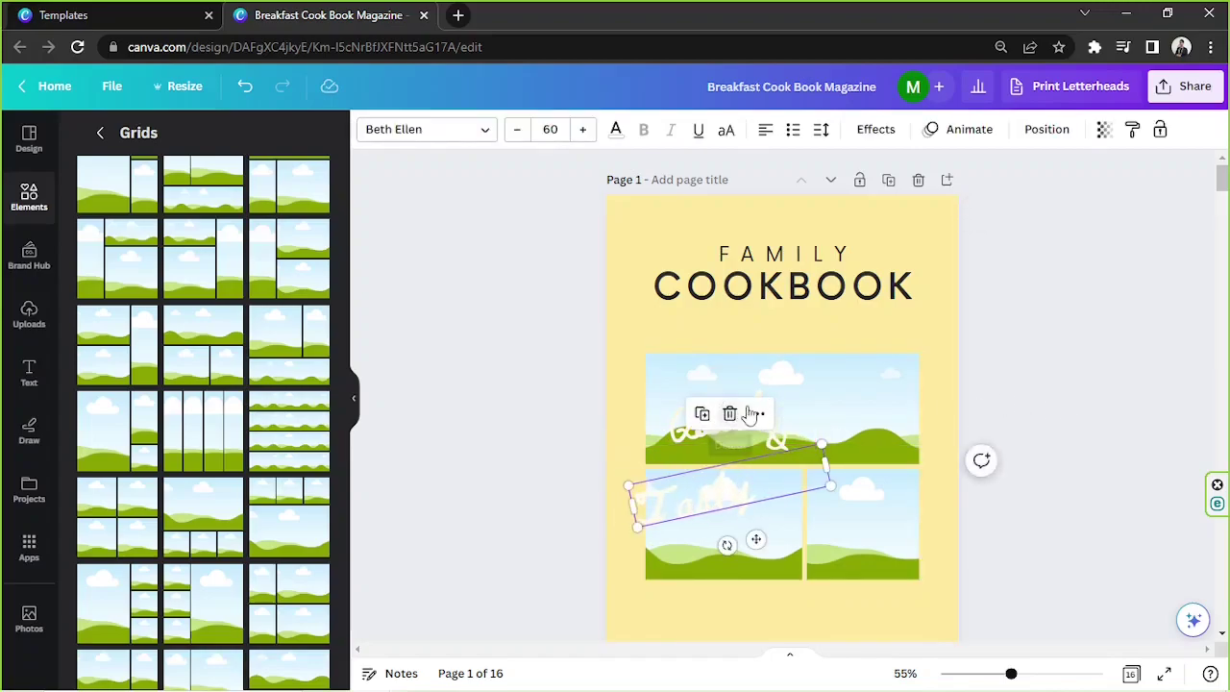
Move "Quick" slightly left and place the ampersand between "Quick" and "Tasty"
{"action": "double_click", "coordinate": [683, 436]}
{"action": "type", "text": "Quick"}
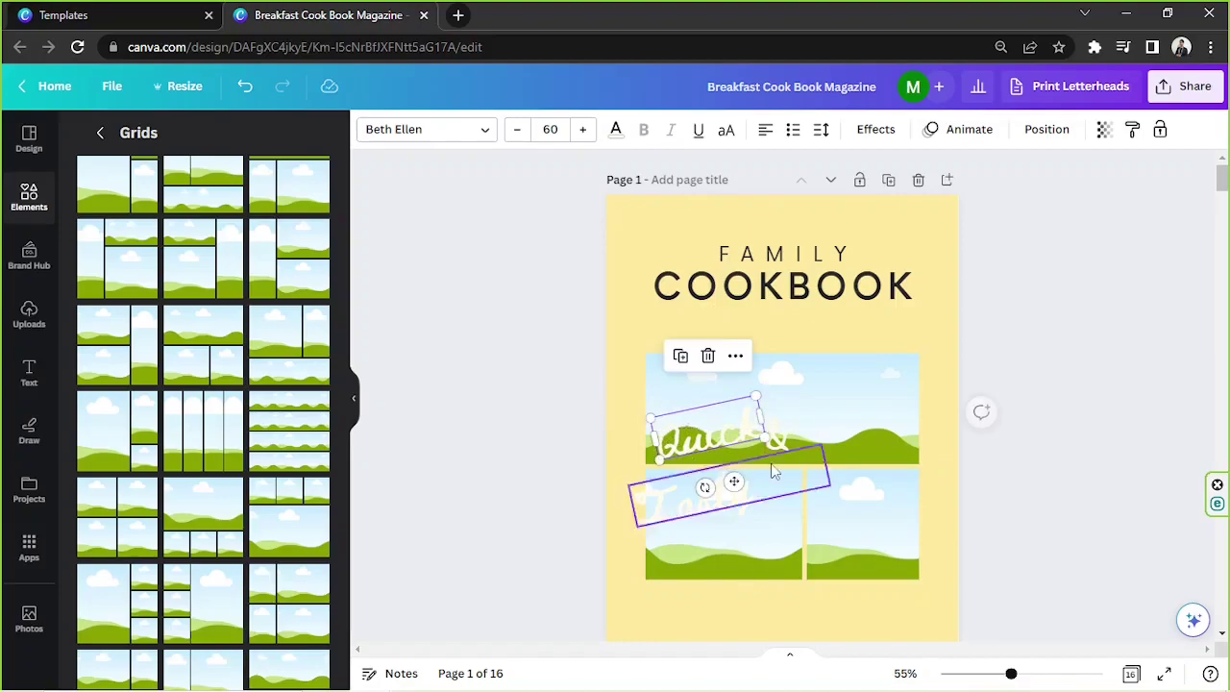
{"action": "left_click_drag", "start_coordinate": [786, 449], "coordinate": [719, 471]}
{"action": "left_click", "coordinate": [800, 354]}
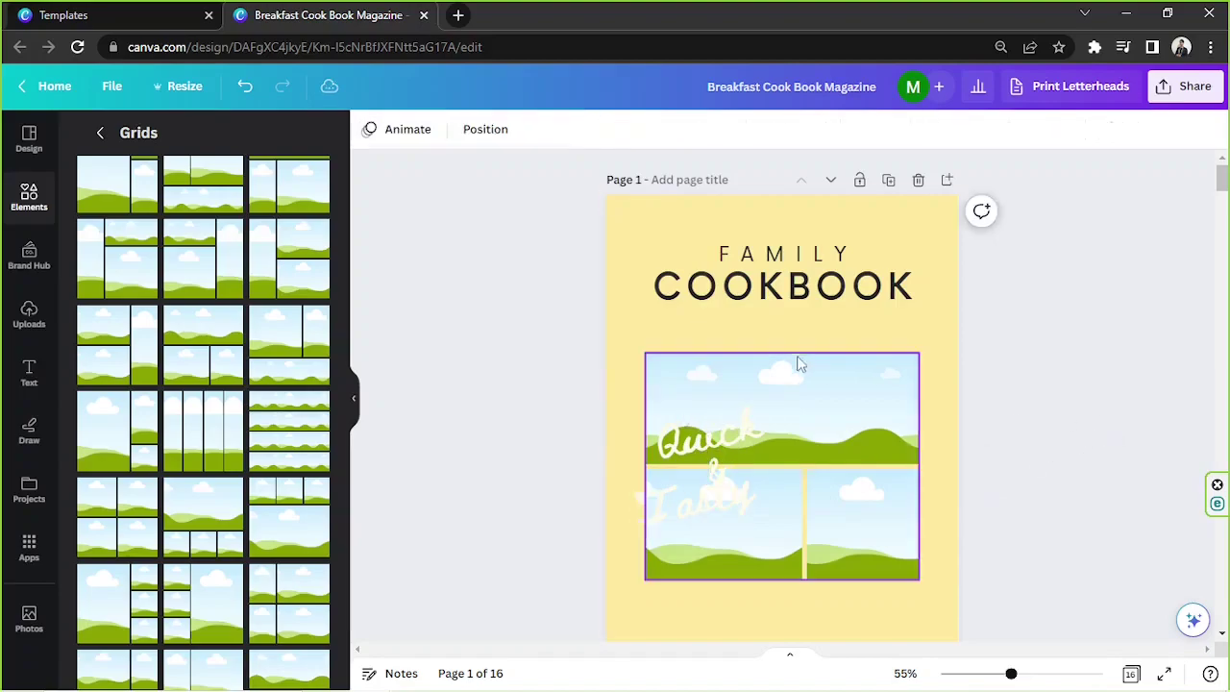
Place the first image from the uploads in the wide upper cell of the cover grid
{"action": "scroll", "coordinate": [816, 338], "scroll_direction": "down", "scroll_amount": 2}
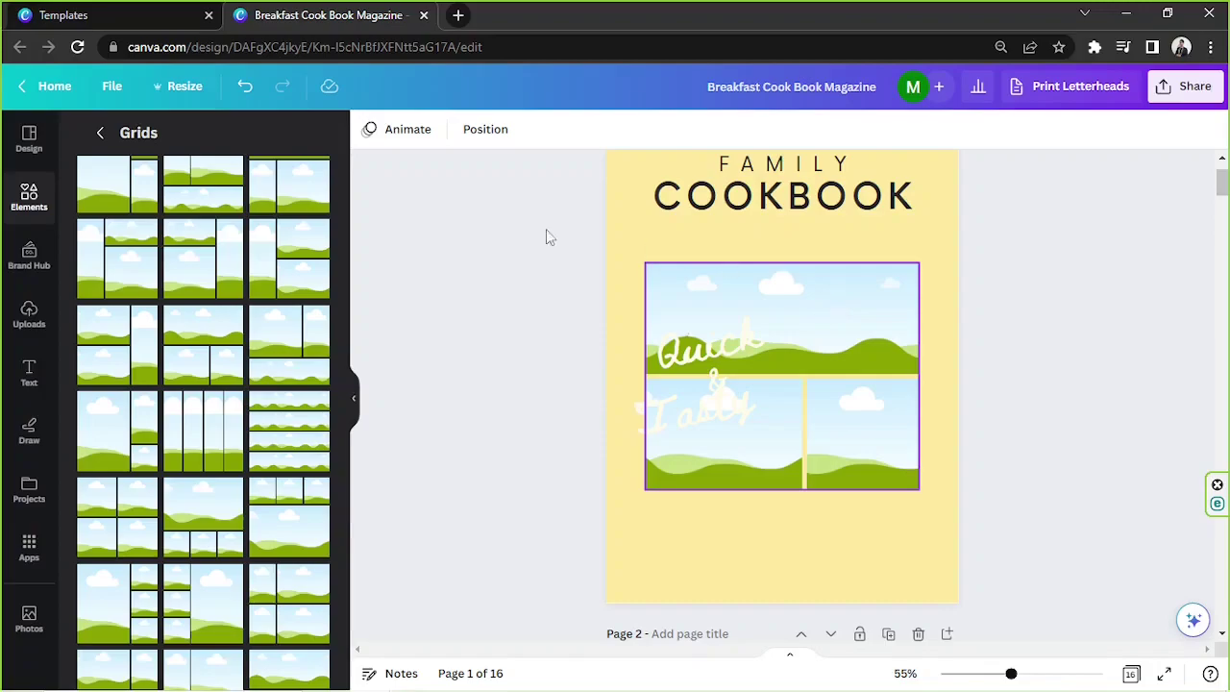
{"action": "left_click", "coordinate": [26, 313]}
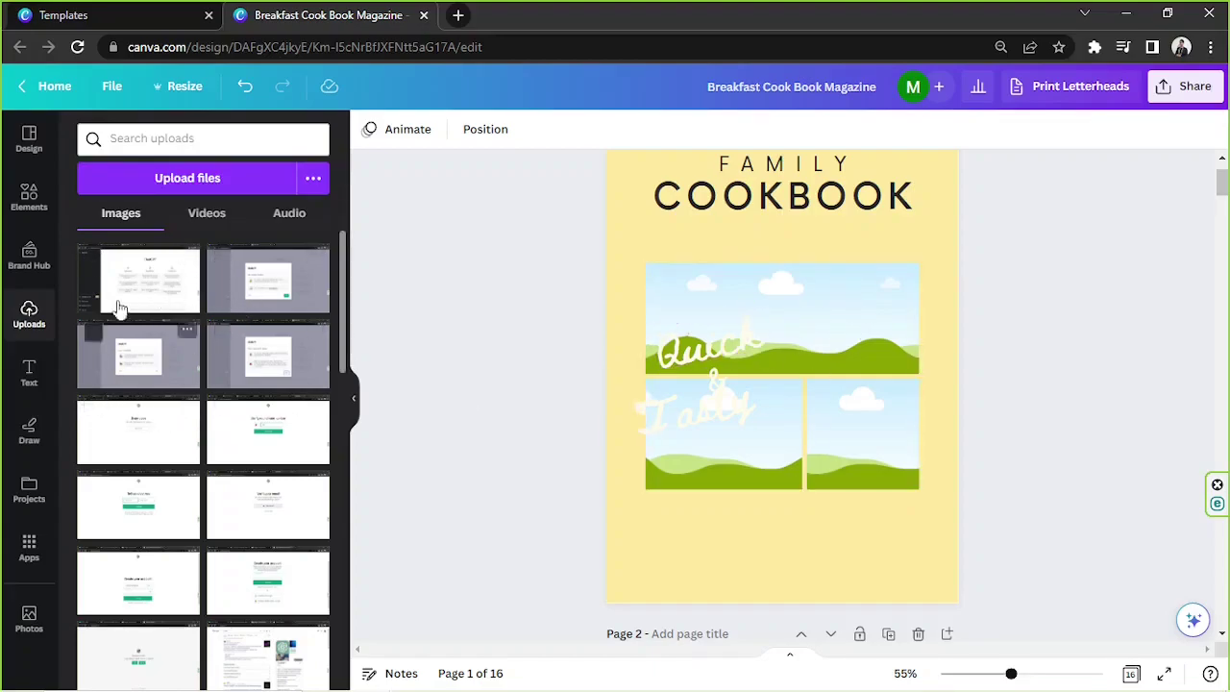
{"action": "left_click_drag", "start_coordinate": [120, 293], "coordinate": [775, 327]}
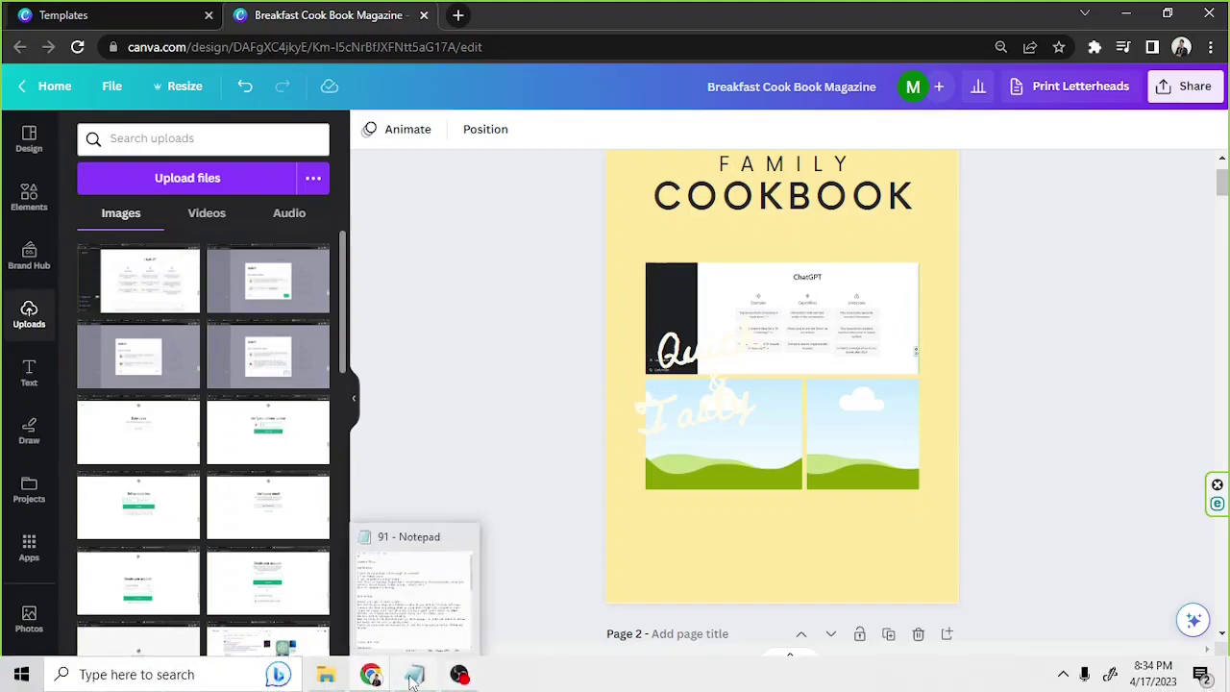
Switch to Notepad, review the pizza and Classic Beef Stew recipes, and return to the Canva design
{"action": "left_click", "coordinate": [414, 673]}
{"action": "left_click_drag", "start_coordinate": [408, 111], "coordinate": [279, 109]}
{"action": "scroll", "coordinate": [534, 317], "scroll_direction": "down", "scroll_amount": 4}
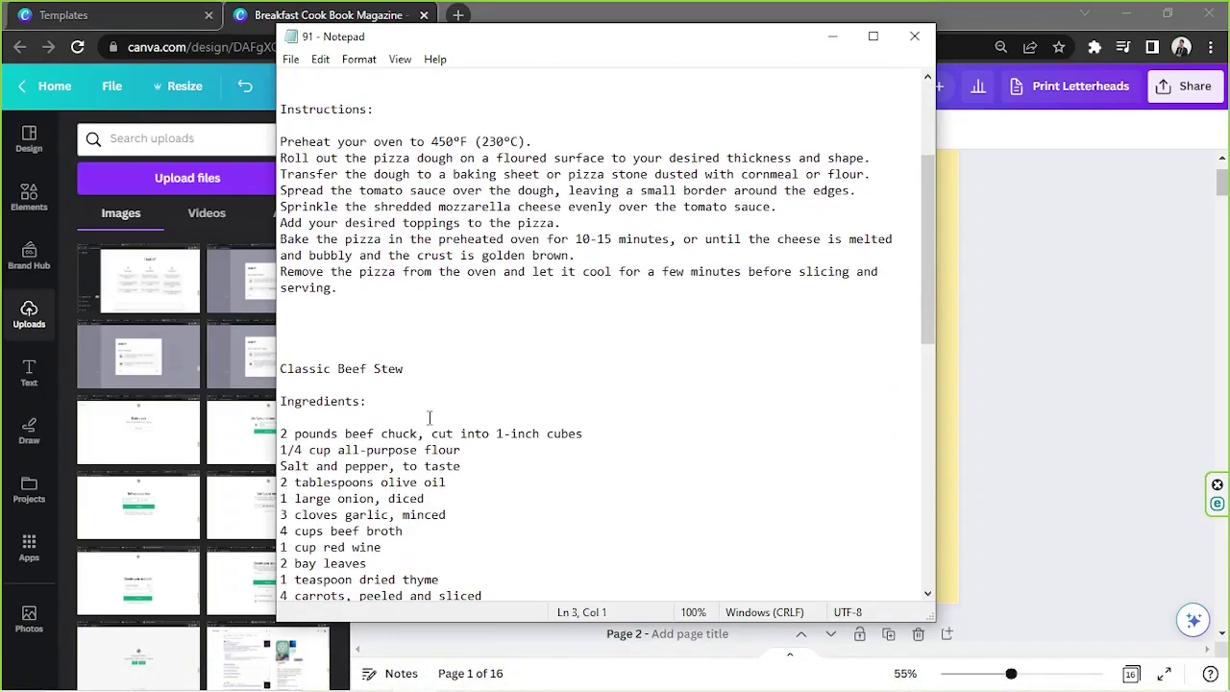
{"action": "left_click", "coordinate": [1130, 386]}
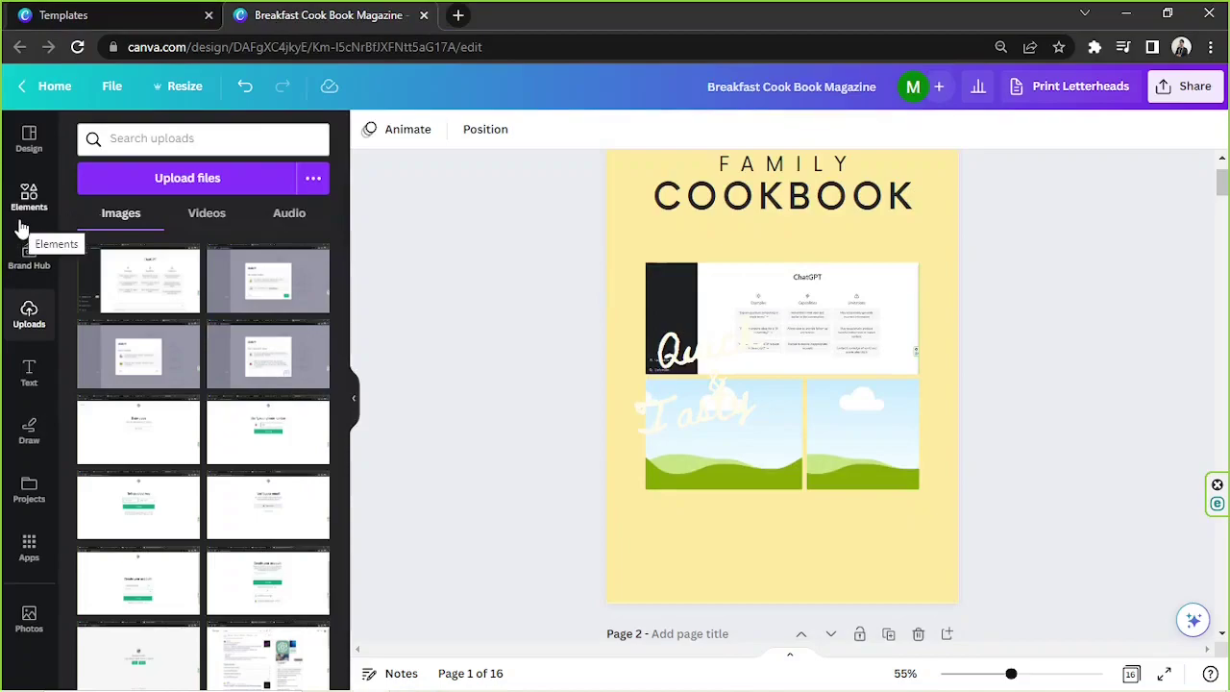
Open the Pexels app among the Canva apps and search it for pizza
{"action": "left_click", "coordinate": [30, 555]}
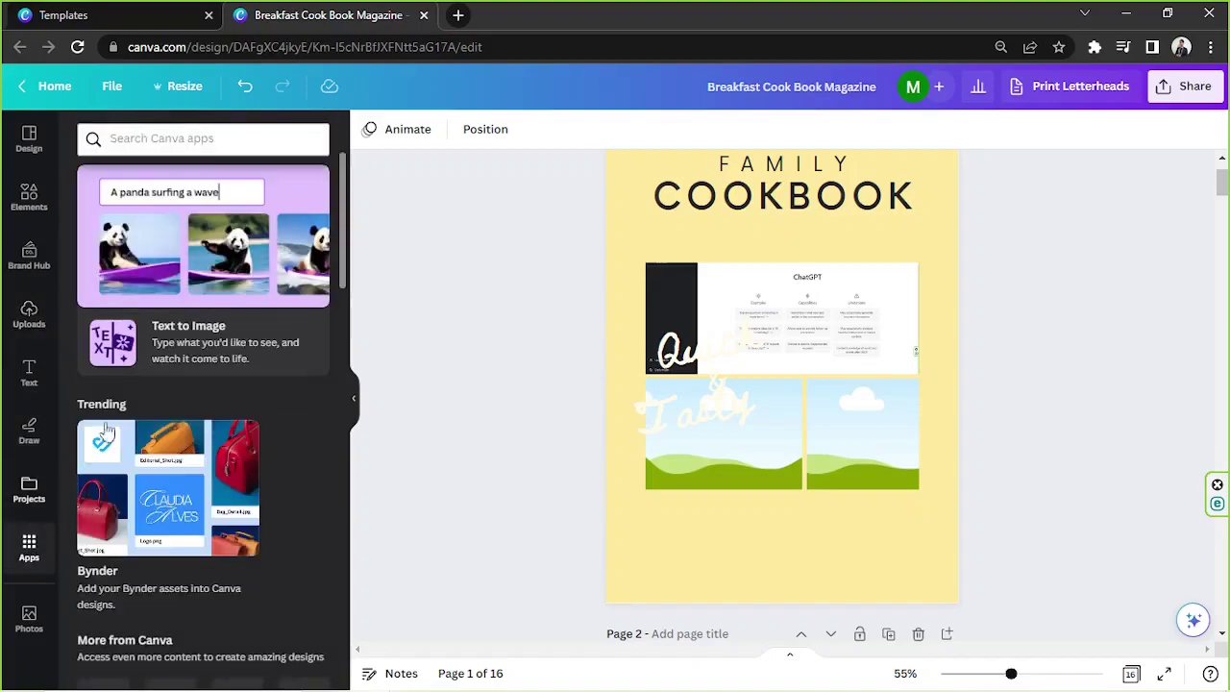
{"action": "scroll", "coordinate": [123, 339], "scroll_direction": "down", "scroll_amount": 1}
{"action": "scroll", "coordinate": [123, 338], "scroll_direction": "down", "scroll_amount": 5}
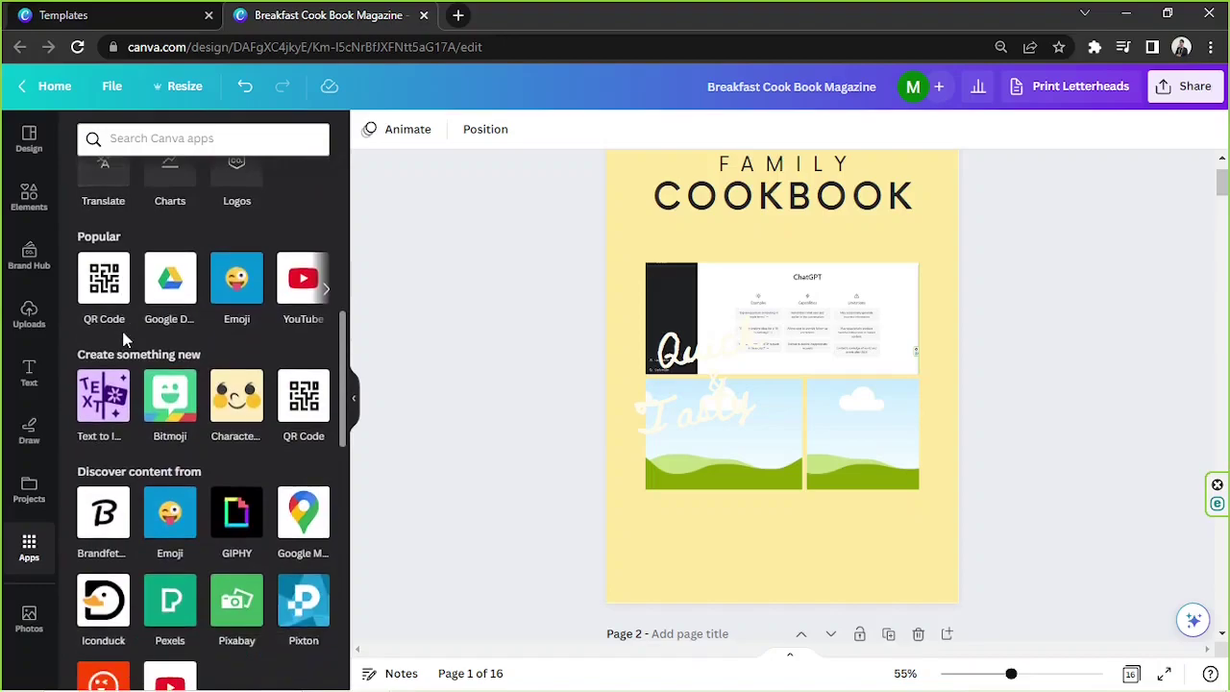
{"action": "scroll", "coordinate": [123, 338], "scroll_direction": "down", "scroll_amount": 3}
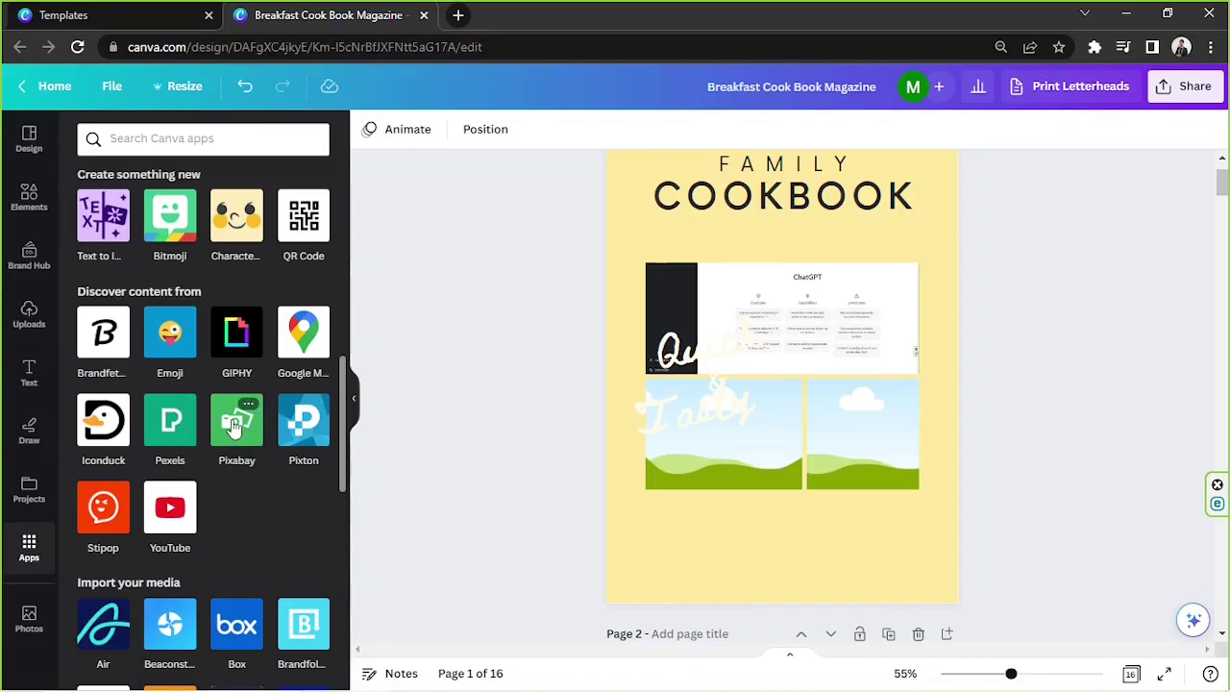
{"action": "left_click", "coordinate": [186, 428]}
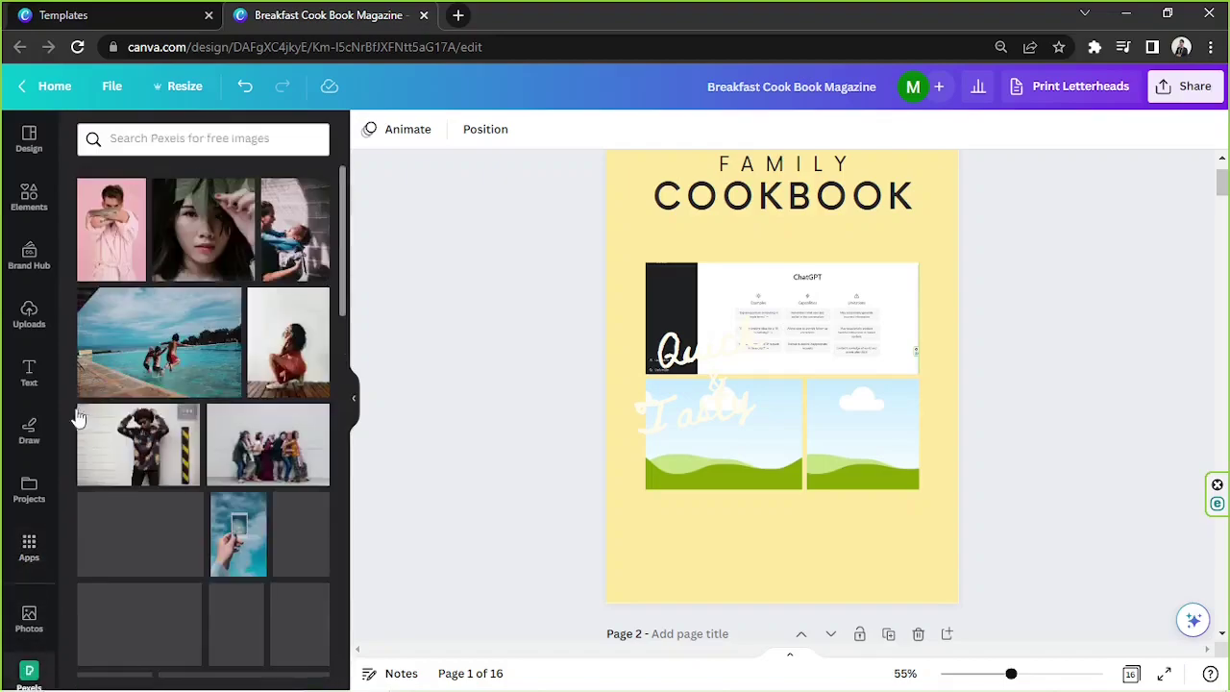
{"action": "left_click", "coordinate": [199, 142]}
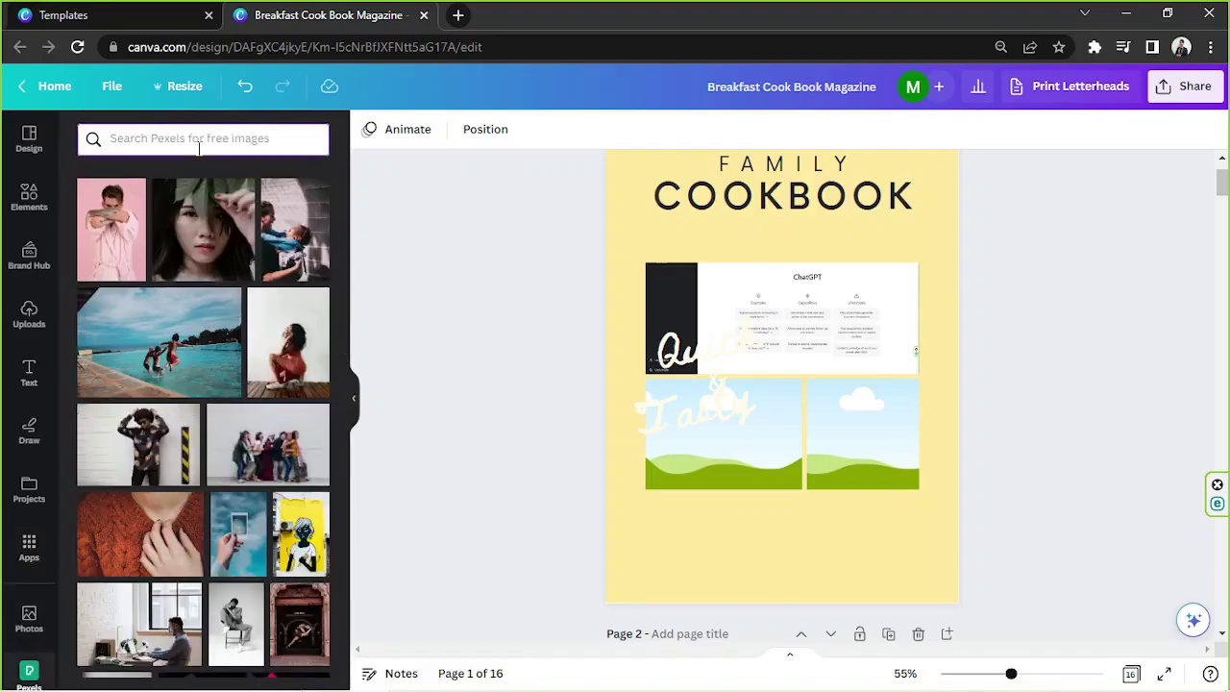
{"action": "type", "text": "pizza"}
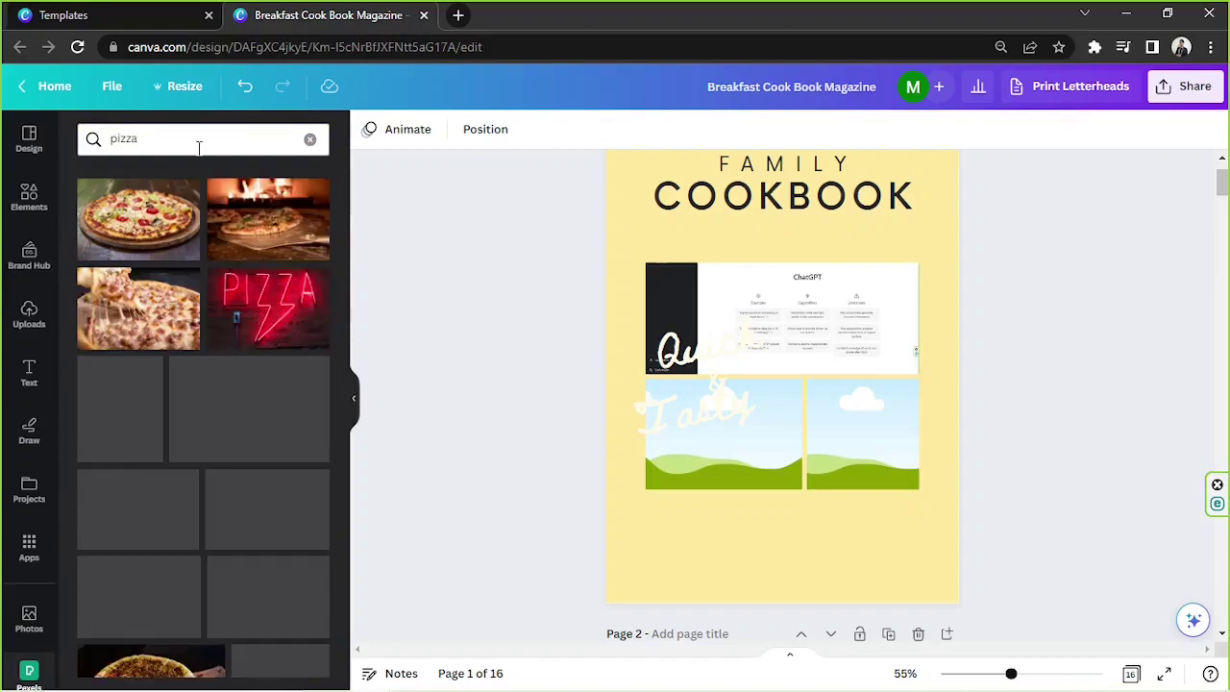
Fill the grid's wide upper cell with the first pizza photo and adjust its vertical position within the crop
{"action": "left_click_drag", "start_coordinate": [126, 206], "coordinate": [824, 320]}
{"action": "double_click", "coordinate": [844, 288]}
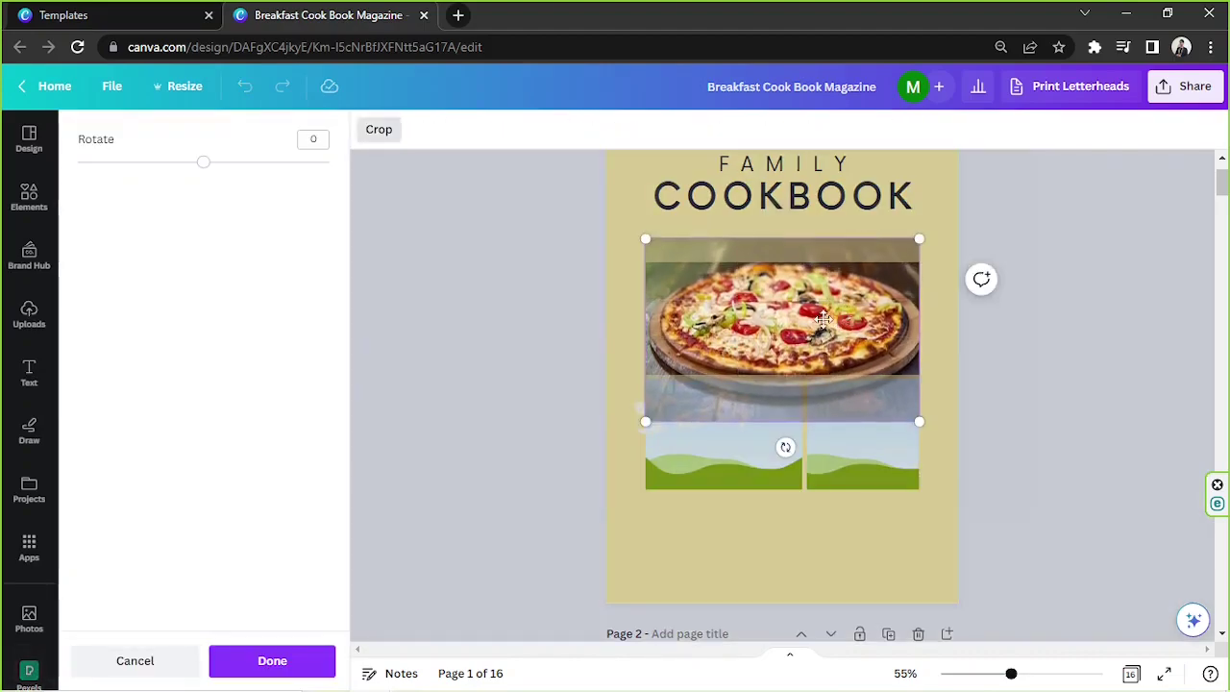
{"action": "left_click", "coordinate": [1045, 311]}
{"action": "double_click", "coordinate": [830, 318]}
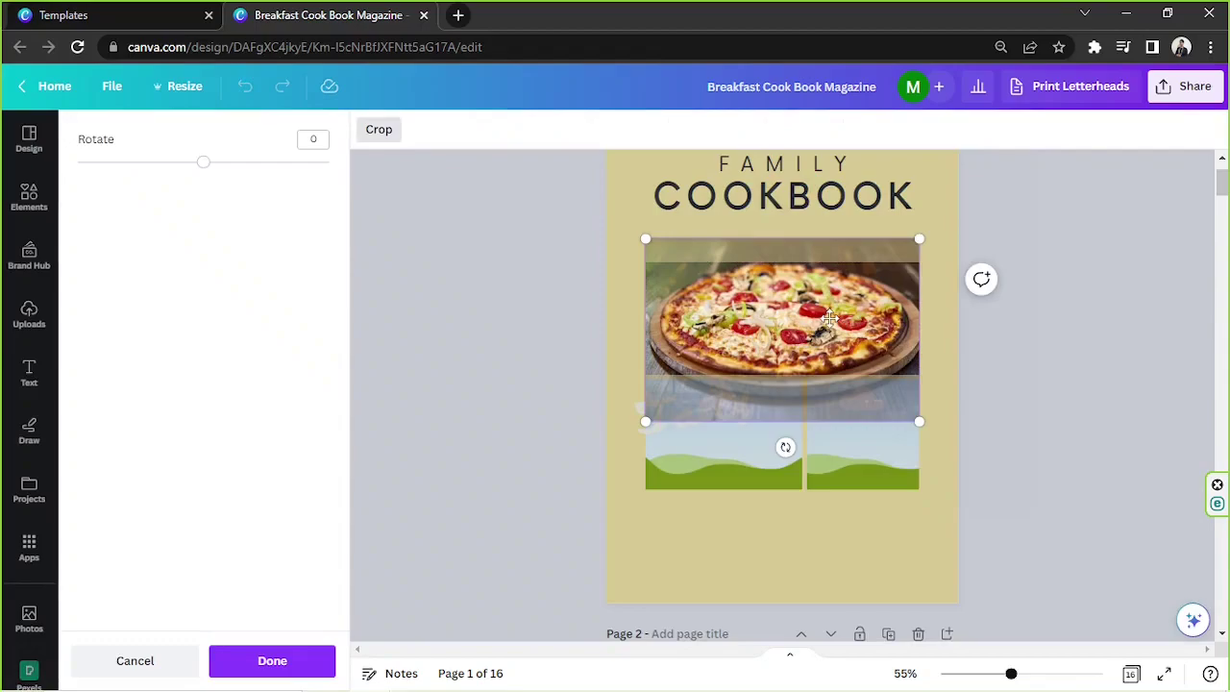
{"action": "left_click_drag", "start_coordinate": [830, 318], "coordinate": [830, 312]}
{"action": "left_click", "coordinate": [1049, 330]}
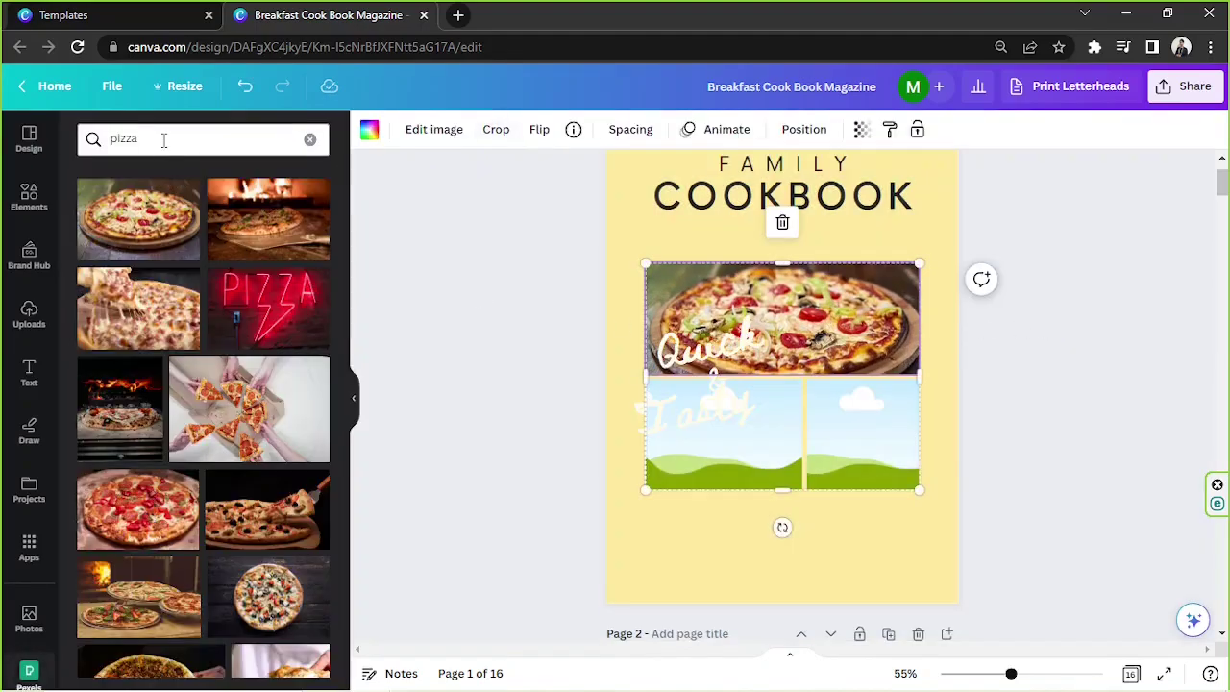
Search the Pexels images for beef stew
{"action": "left_click", "coordinate": [192, 138]}
{"action": "type", "text": "b"}
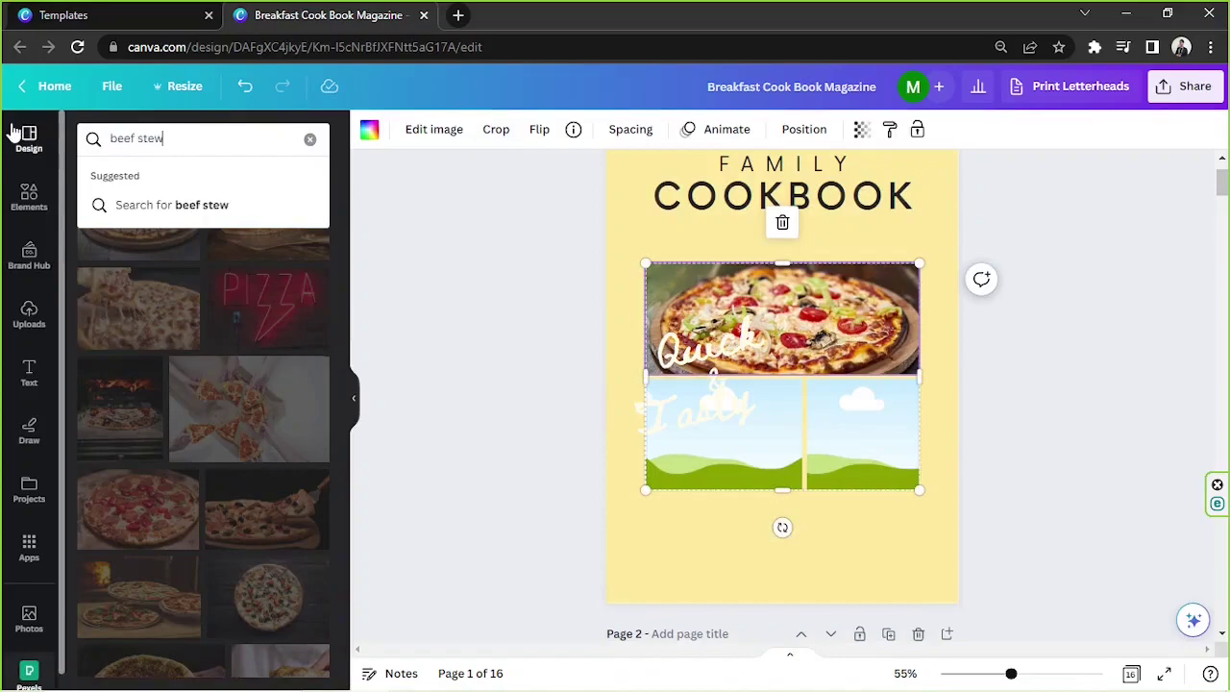
{"action": "type", "text": "eef stew"}
{"action": "key", "text": "Return"}
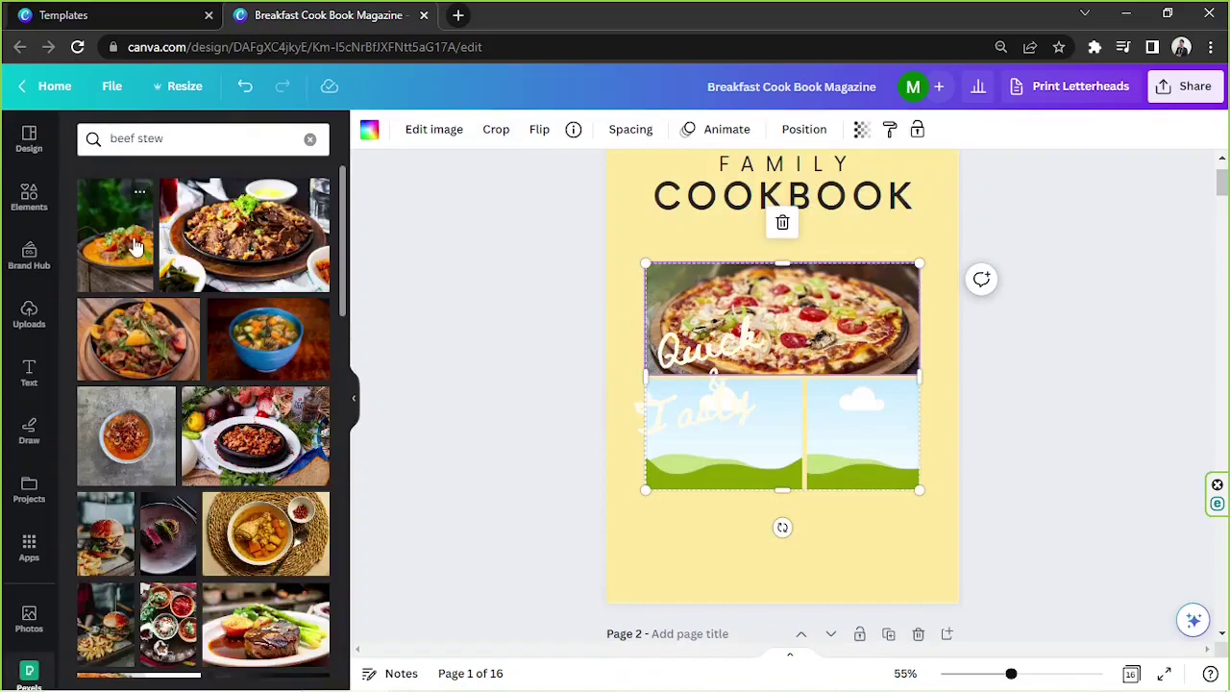
Fill the grid's lower-left cell with the beef platter photo and the lower-right cell with the soup bowl on grey stone
{"action": "left_click_drag", "start_coordinate": [231, 241], "coordinate": [700, 452]}
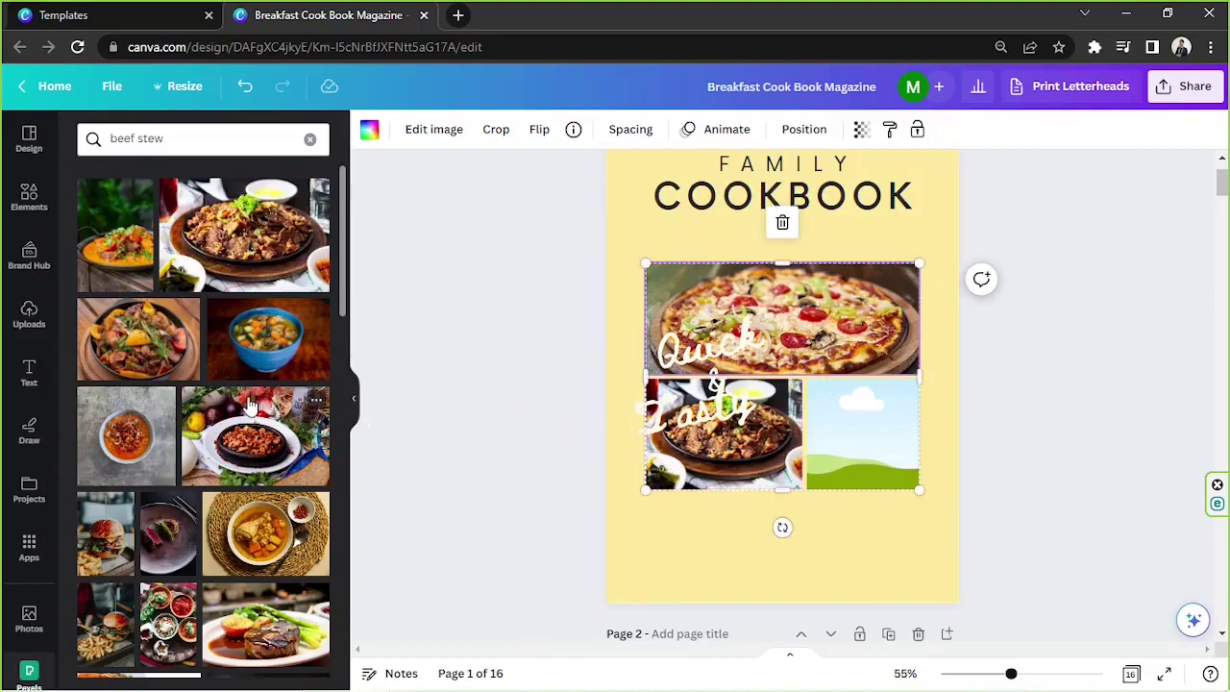
{"action": "left_click_drag", "start_coordinate": [144, 452], "coordinate": [889, 444]}
{"action": "left_click", "coordinate": [1045, 363]}
{"action": "scroll", "coordinate": [1043, 362], "scroll_direction": "up", "scroll_amount": 2}
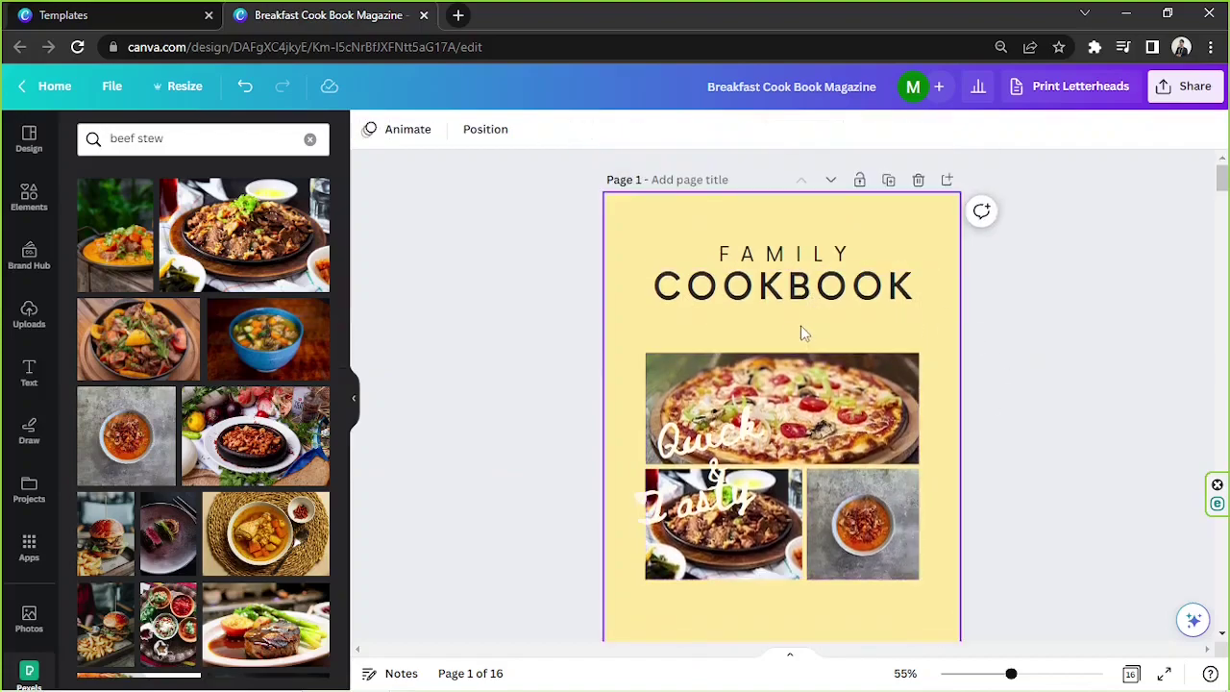
Apply the Lift text effect to "Quick" on the cover with an intensity of 100
{"action": "scroll", "coordinate": [720, 413], "scroll_direction": "down", "scroll_amount": 2}
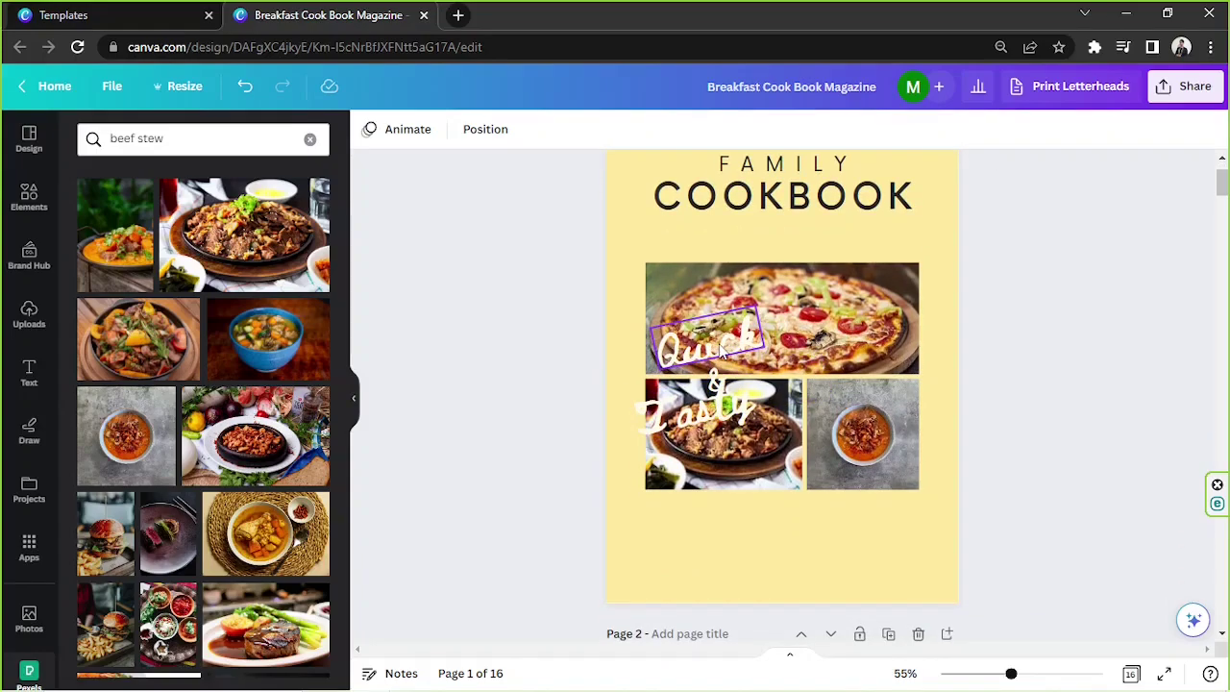
{"action": "left_click", "coordinate": [723, 354]}
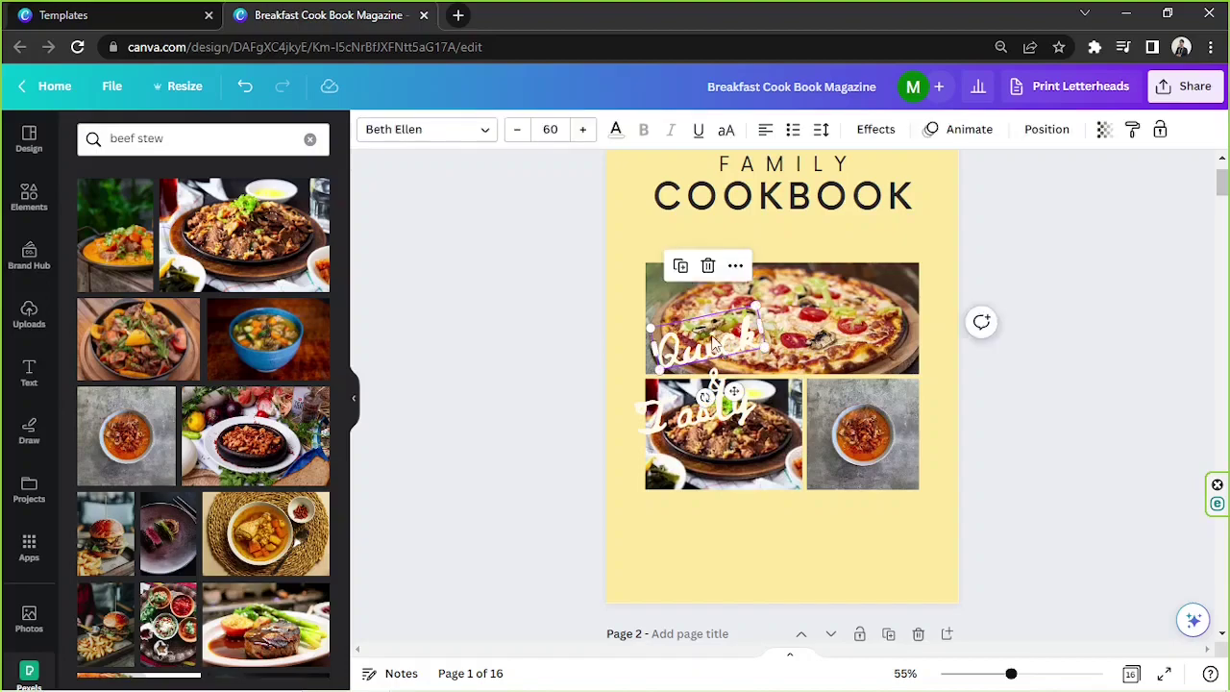
{"action": "left_click", "coordinate": [865, 134]}
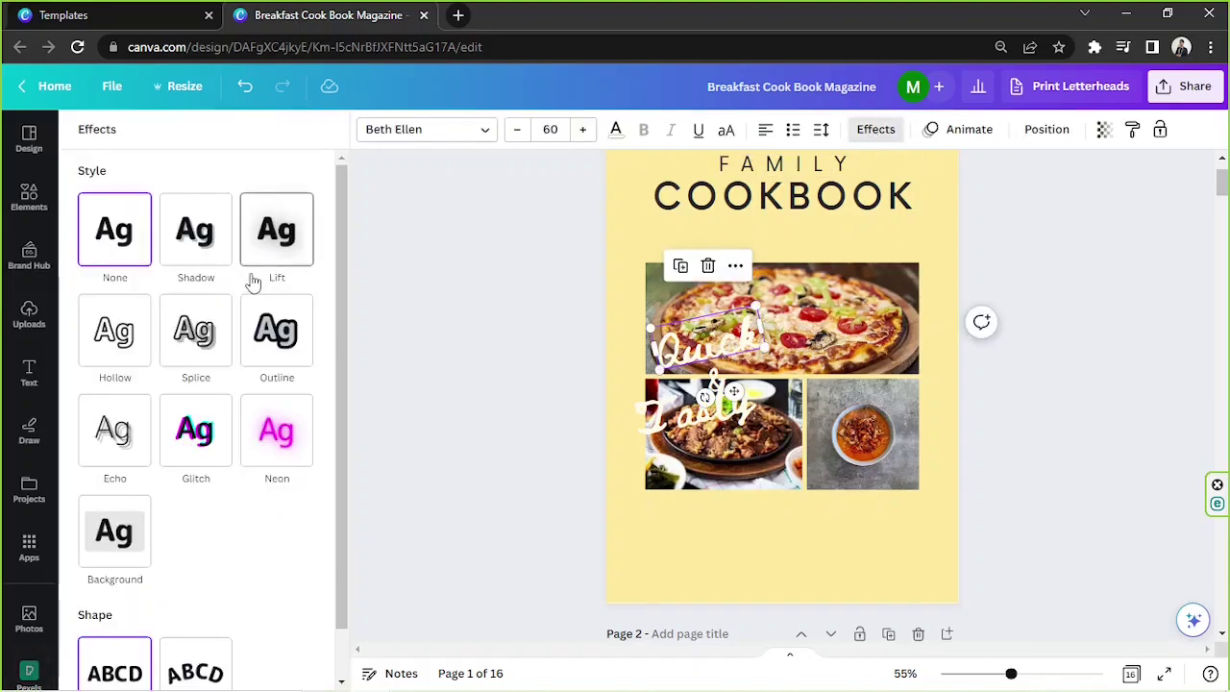
{"action": "left_click", "coordinate": [298, 249]}
{"action": "left_click_drag", "start_coordinate": [196, 331], "coordinate": [315, 330]}
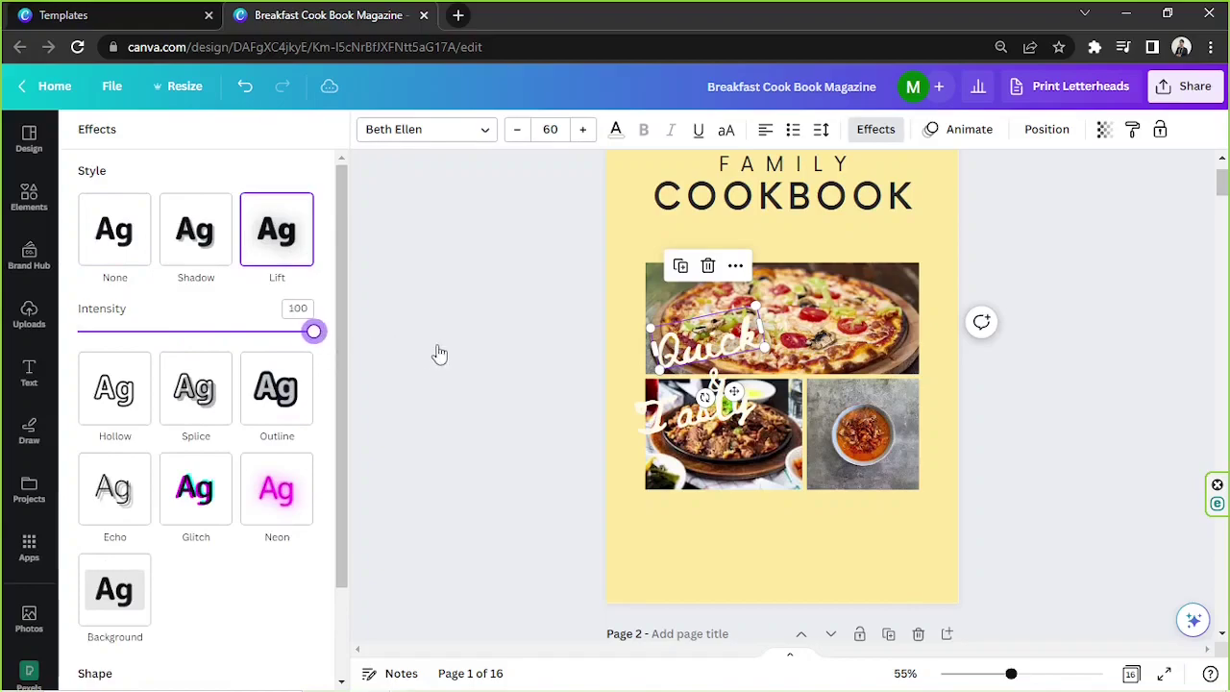
Apply the Lift text effect with an intensity of 100 to "Tasty" and to the ampersand
{"action": "left_click", "coordinate": [707, 415]}
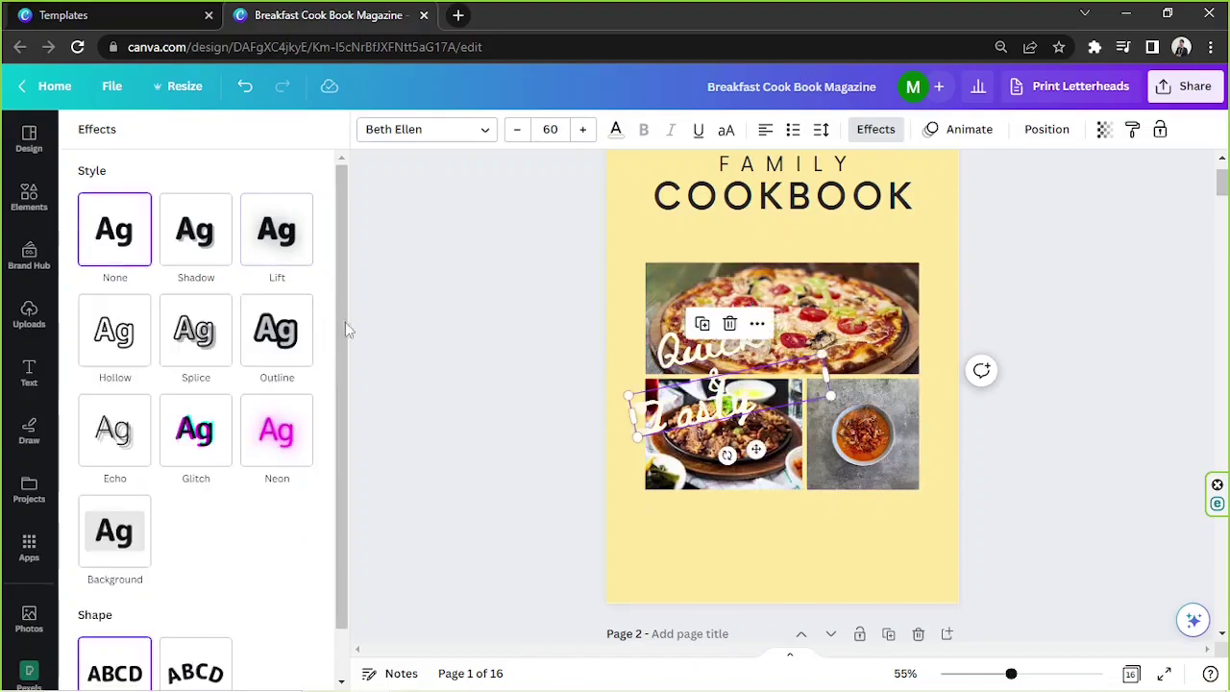
{"action": "left_click", "coordinate": [278, 241]}
{"action": "left_click_drag", "start_coordinate": [199, 344], "coordinate": [442, 353]}
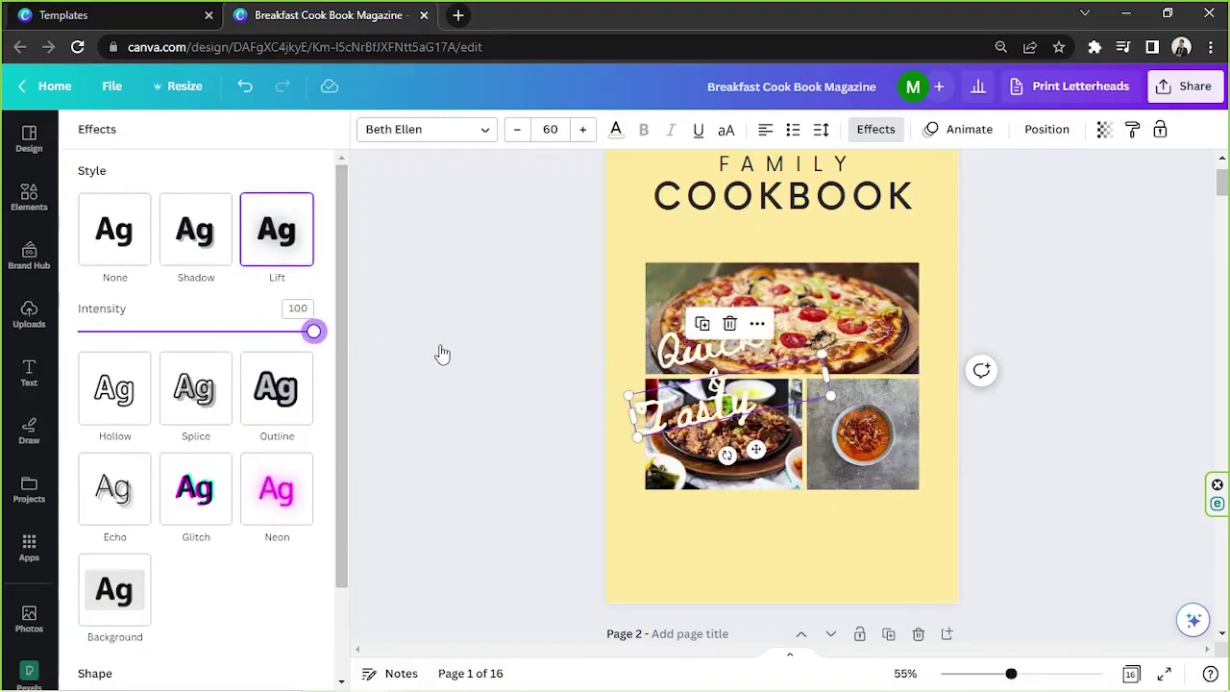
{"action": "left_click", "coordinate": [716, 379]}
{"action": "left_click", "coordinate": [278, 245]}
{"action": "left_click_drag", "start_coordinate": [205, 332], "coordinate": [481, 363]}
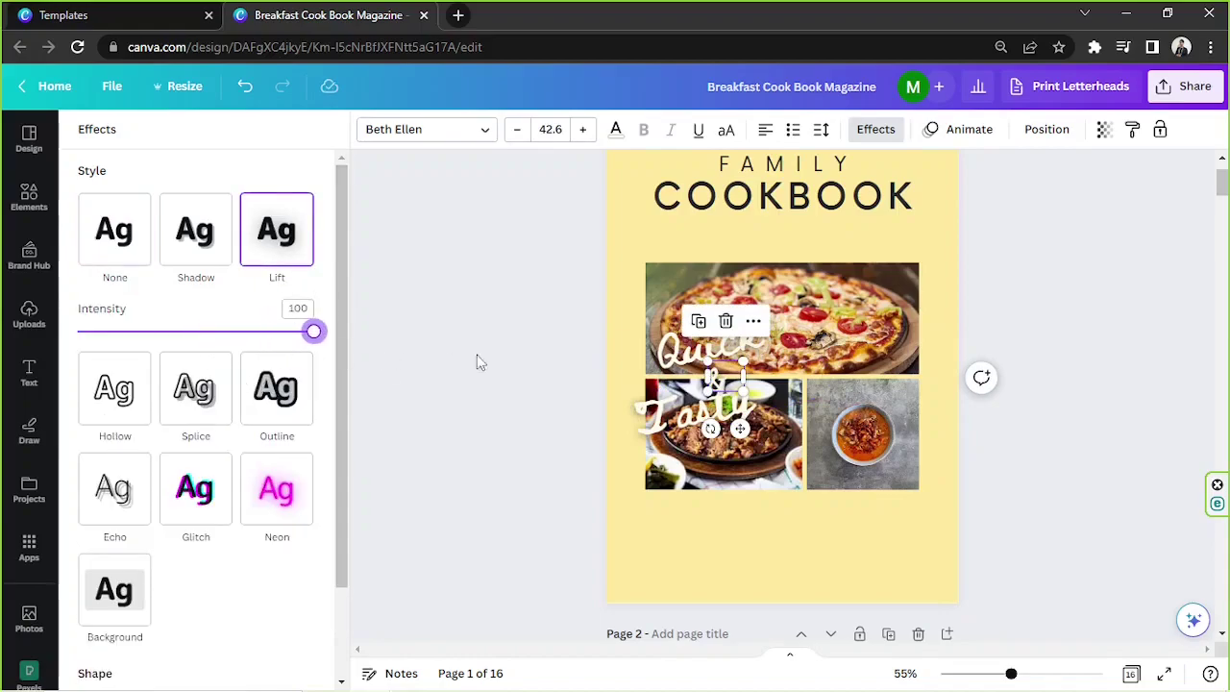
{"action": "left_click", "coordinate": [498, 465]}
Change the text effect of "Quick" on the cover to Outline with thickness 50 in the dark brown brand colour
{"action": "left_click", "coordinate": [685, 356]}
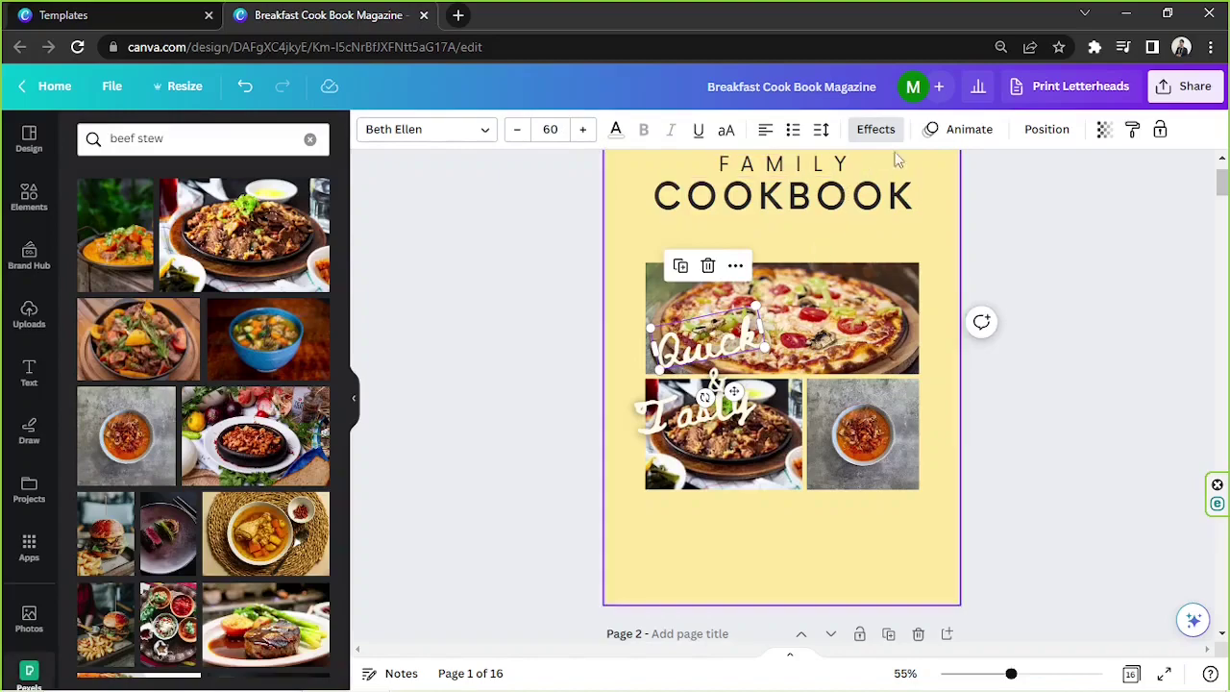
{"action": "left_click", "coordinate": [875, 131]}
{"action": "left_click", "coordinate": [293, 394]}
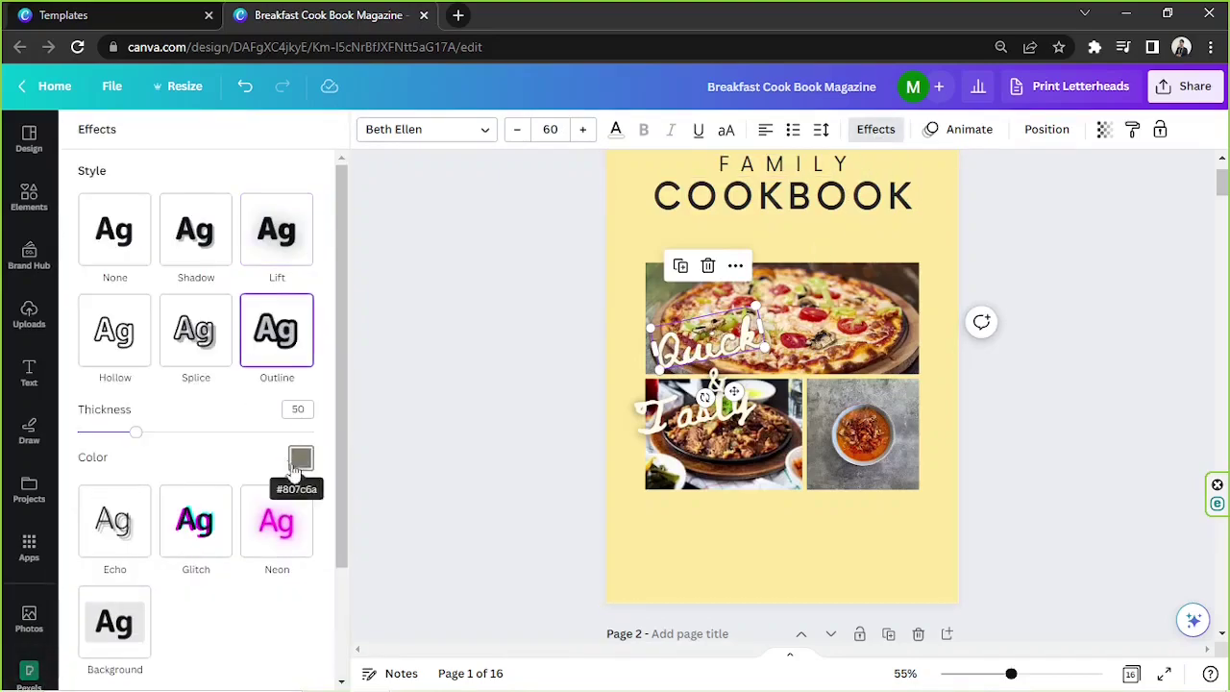
{"action": "left_click", "coordinate": [301, 462]}
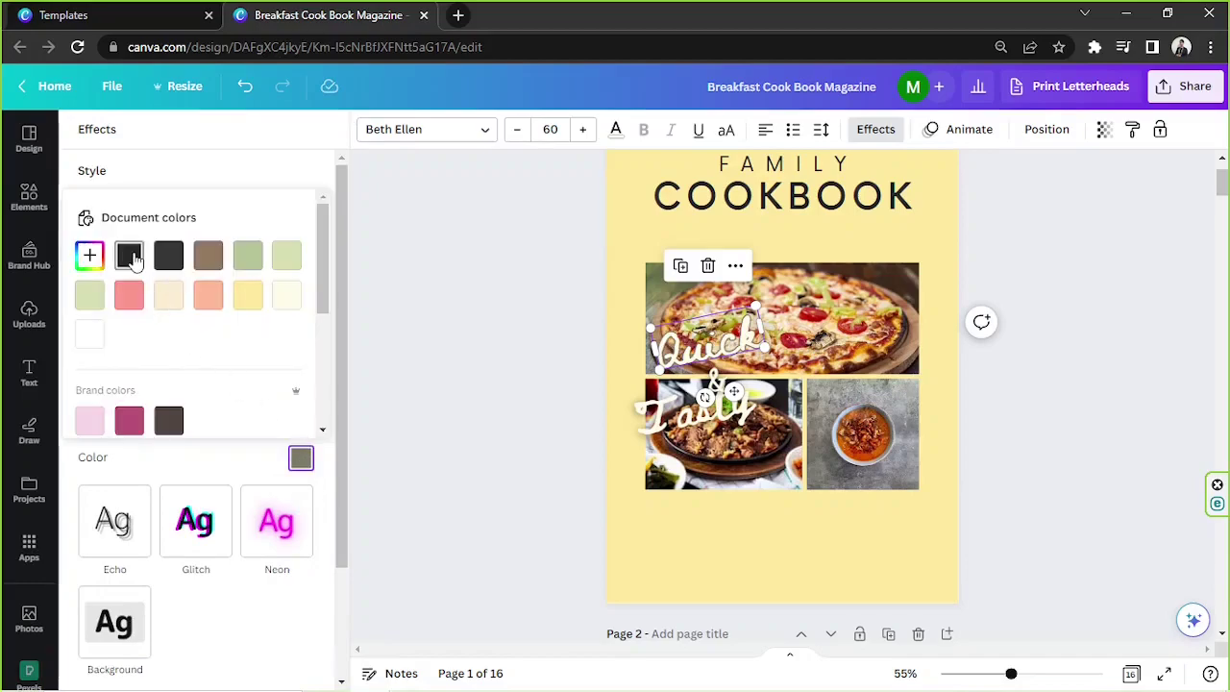
{"action": "left_click", "coordinate": [130, 257]}
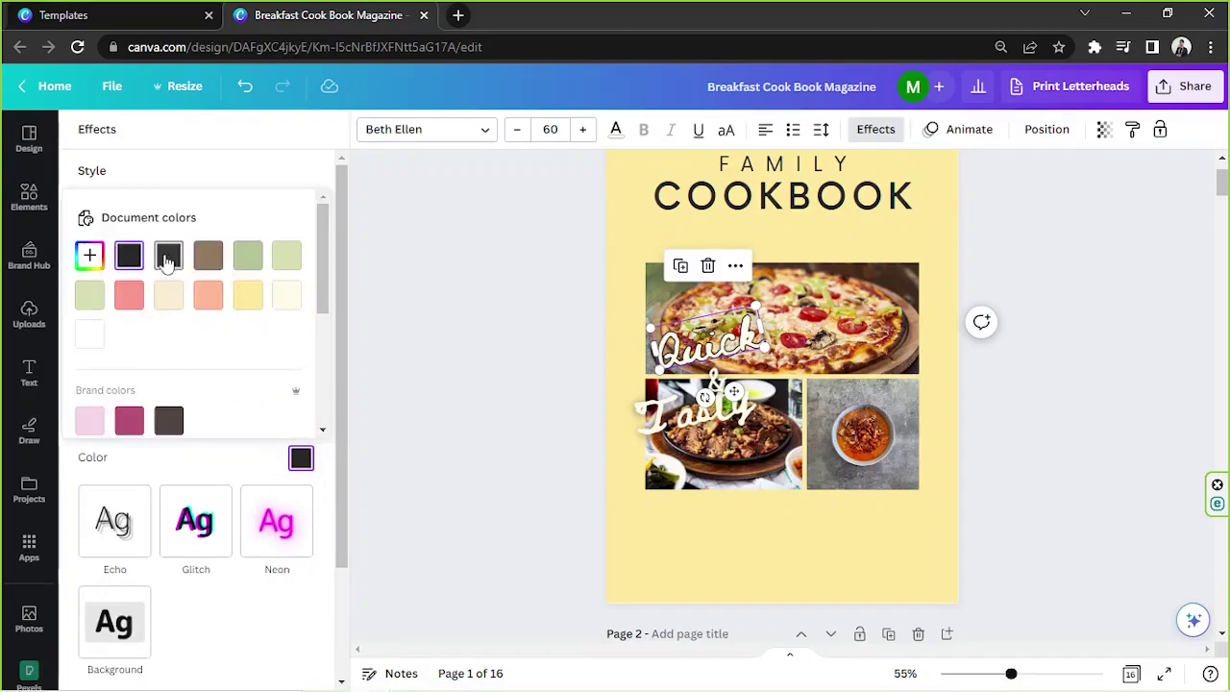
{"action": "left_click", "coordinate": [209, 257]}
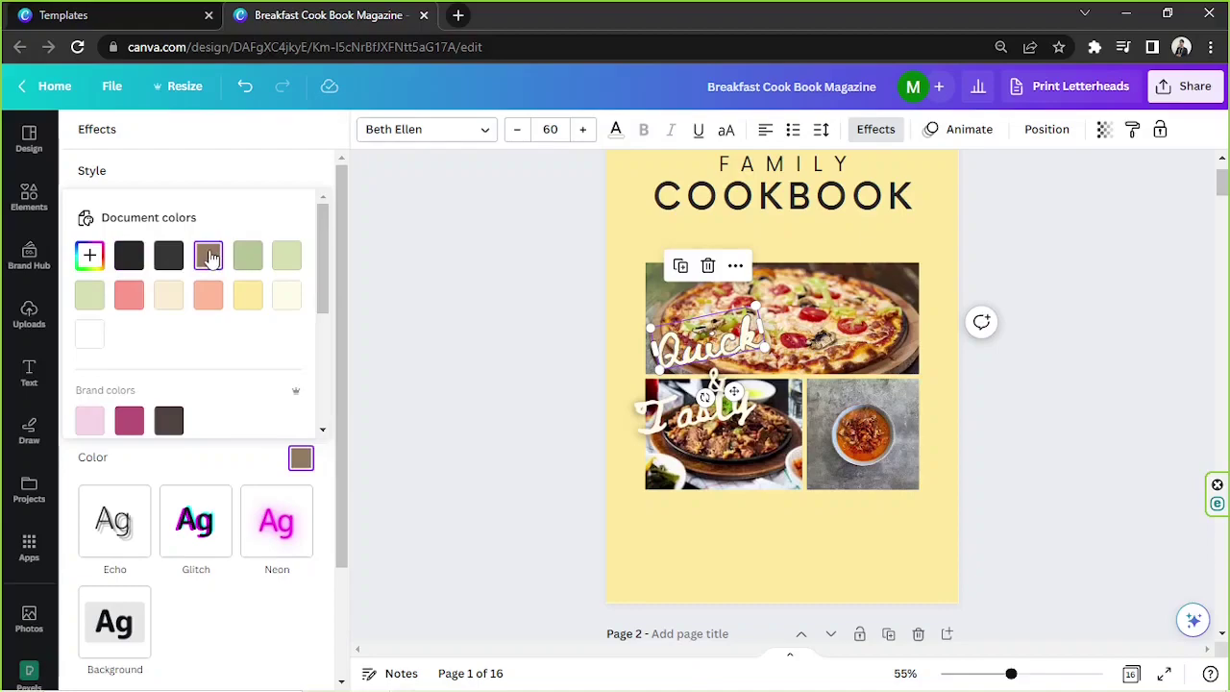
{"action": "left_click", "coordinate": [169, 257]}
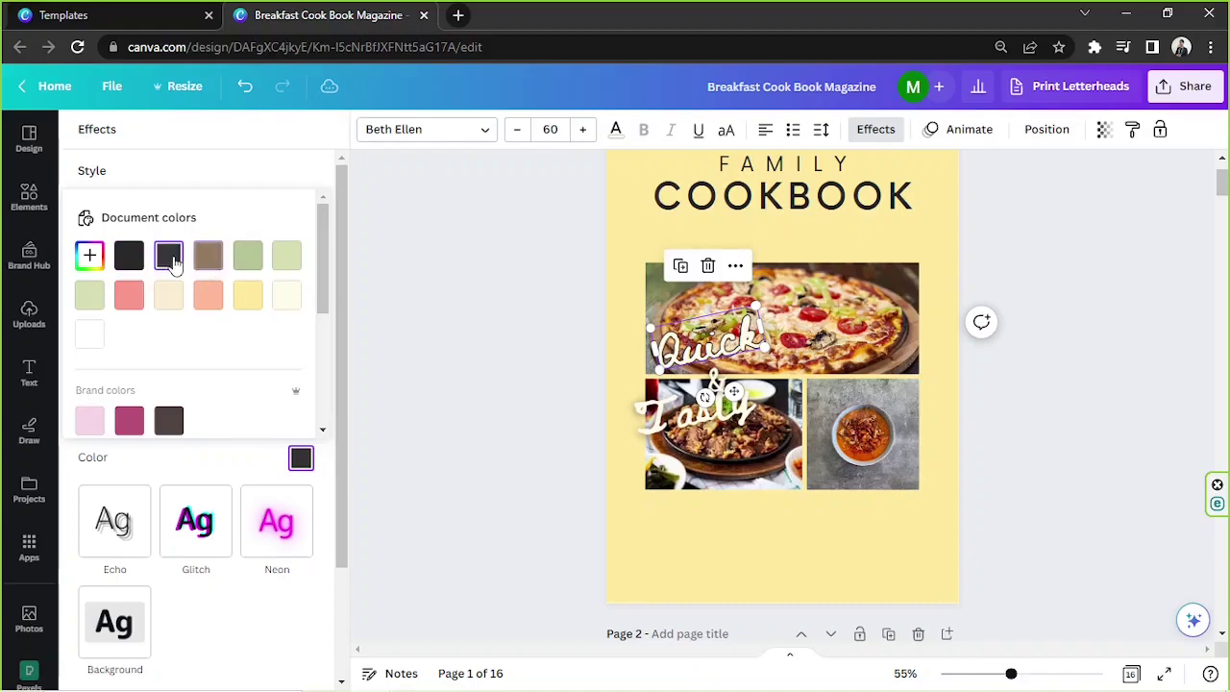
{"action": "left_click", "coordinate": [169, 423]}
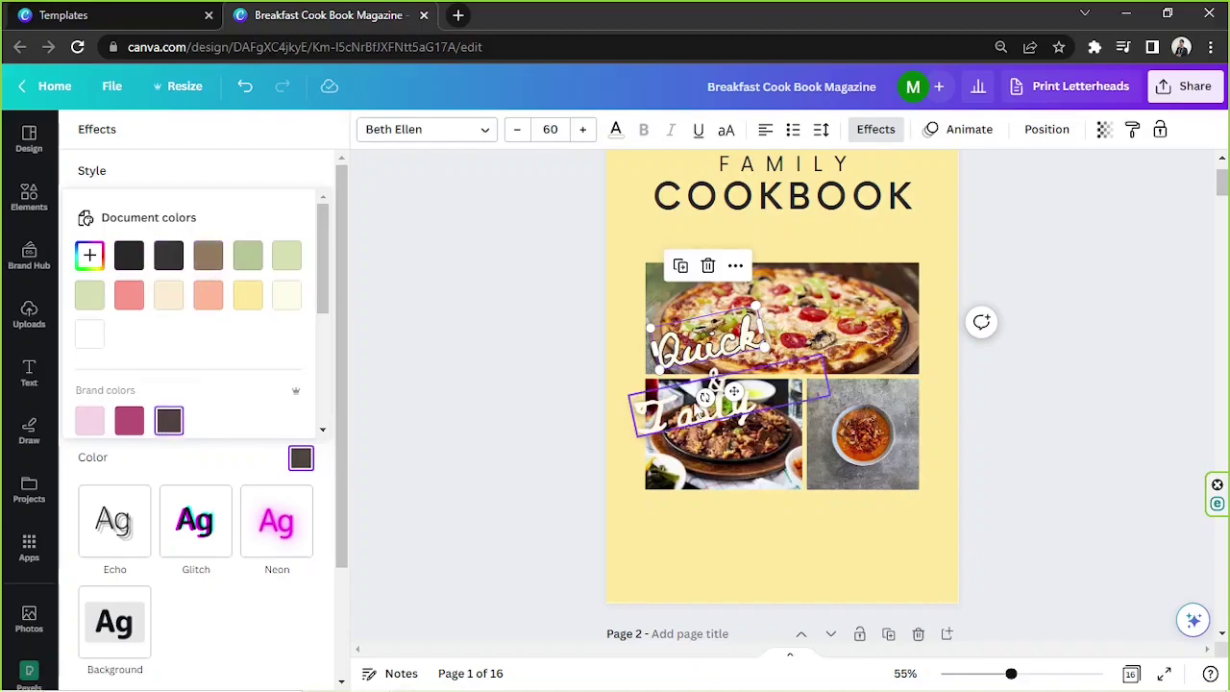
Apply the Outline effect in the dark brown brand colour to "Tasty" and to the ampersand on the cover
{"action": "left_click", "coordinate": [732, 392]}
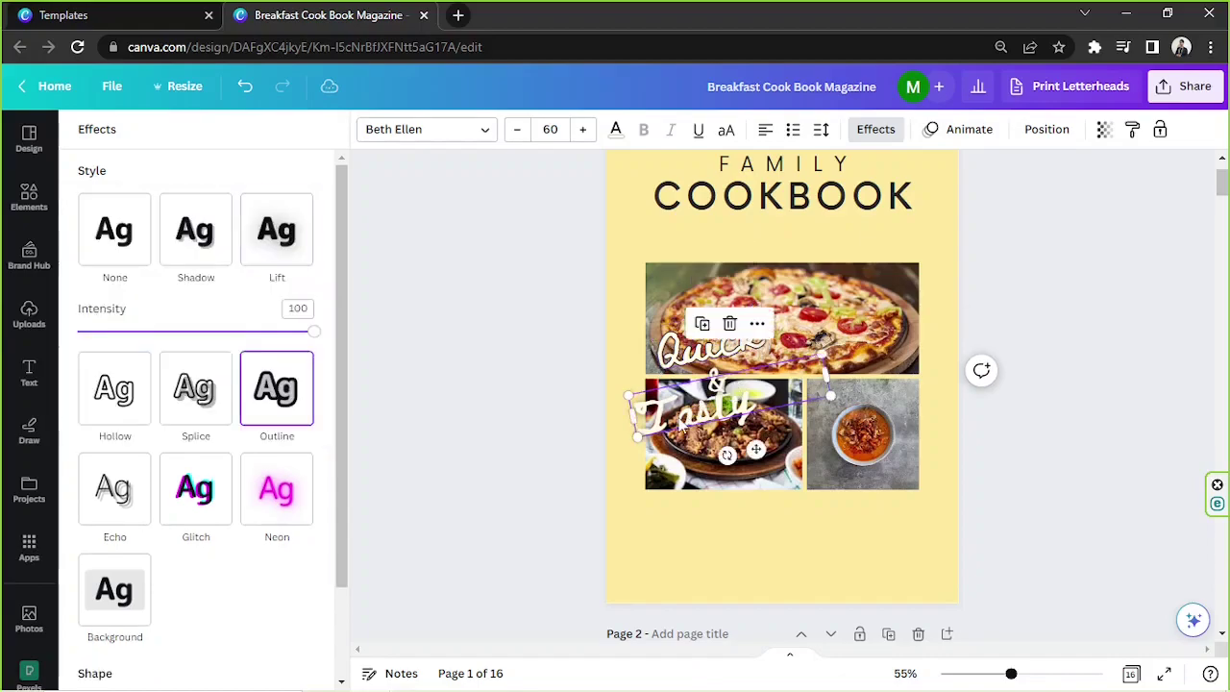
{"action": "left_click", "coordinate": [293, 392]}
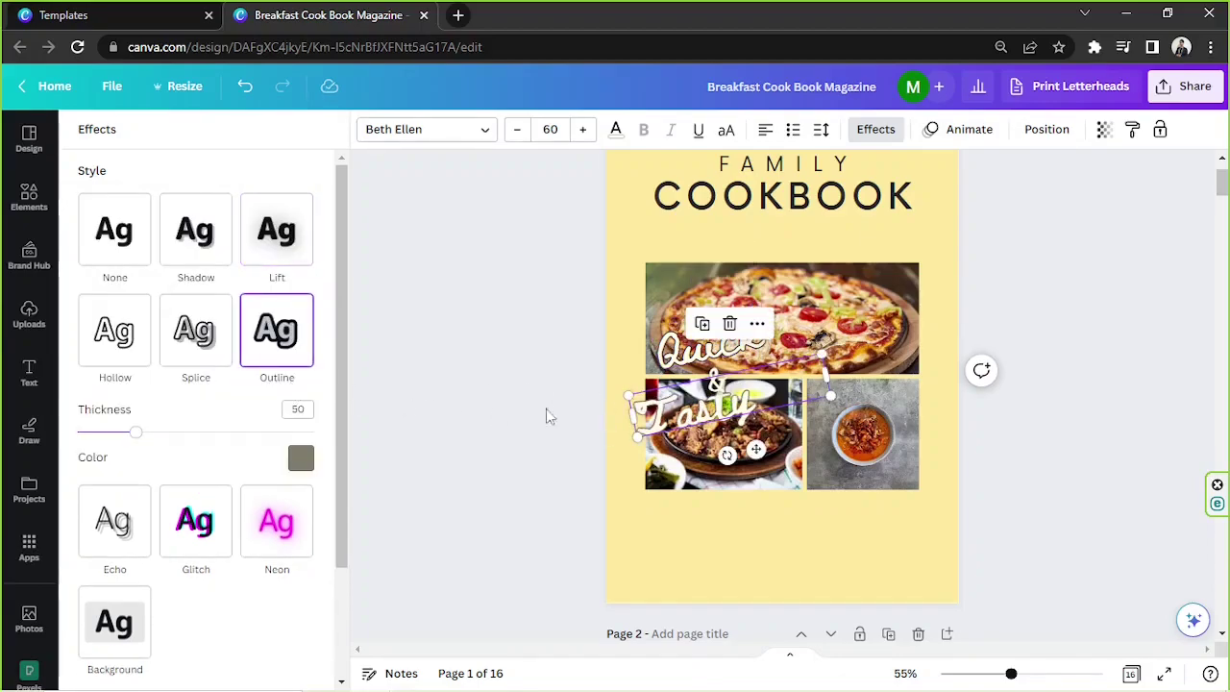
{"action": "left_click", "coordinate": [300, 459]}
{"action": "left_click", "coordinate": [169, 421]}
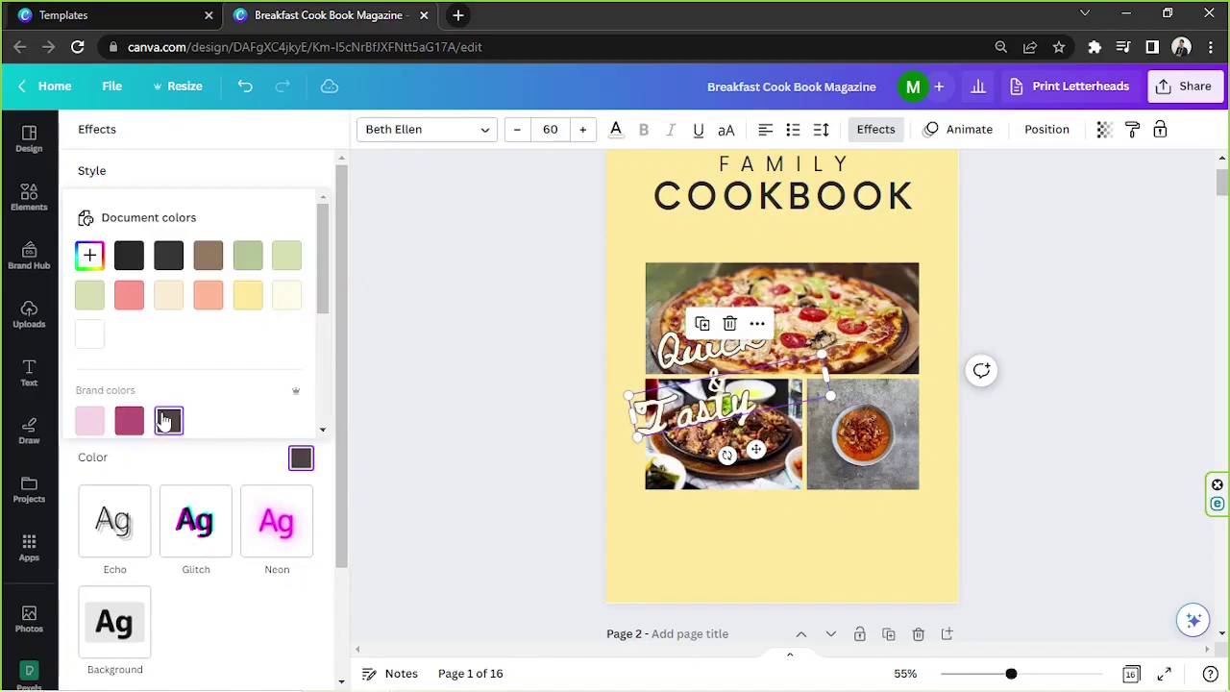
{"action": "left_click", "coordinate": [728, 377]}
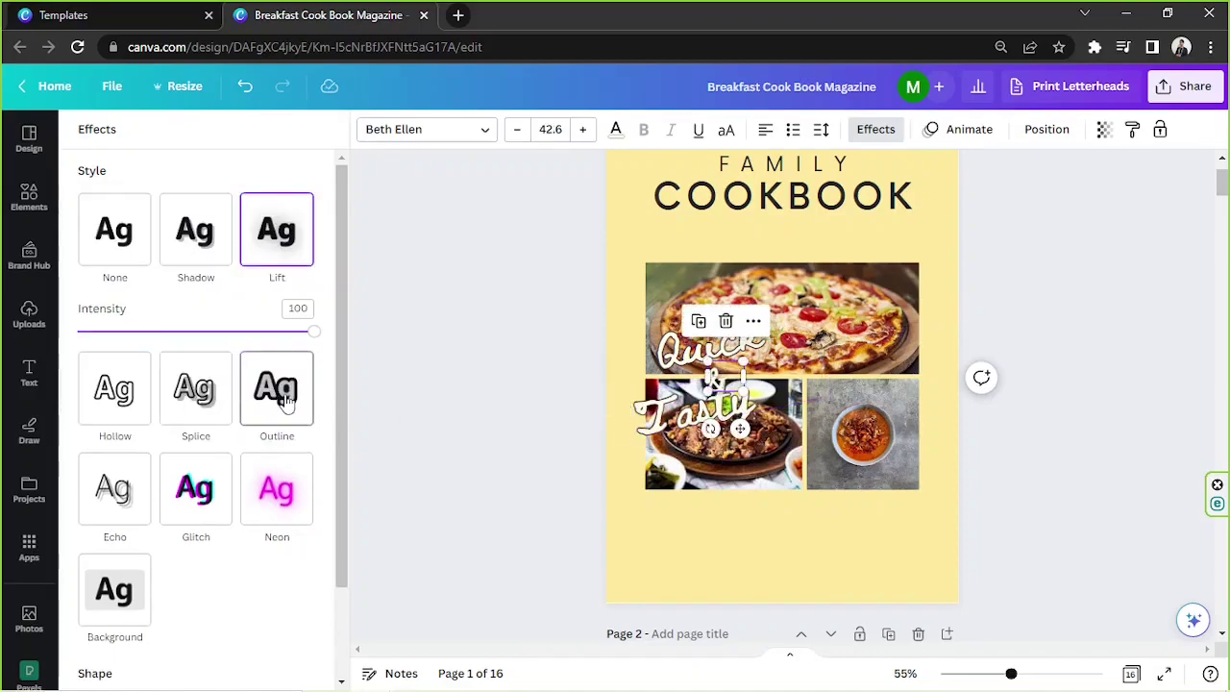
{"action": "left_click", "coordinate": [300, 458]}
{"action": "left_click", "coordinate": [168, 420]}
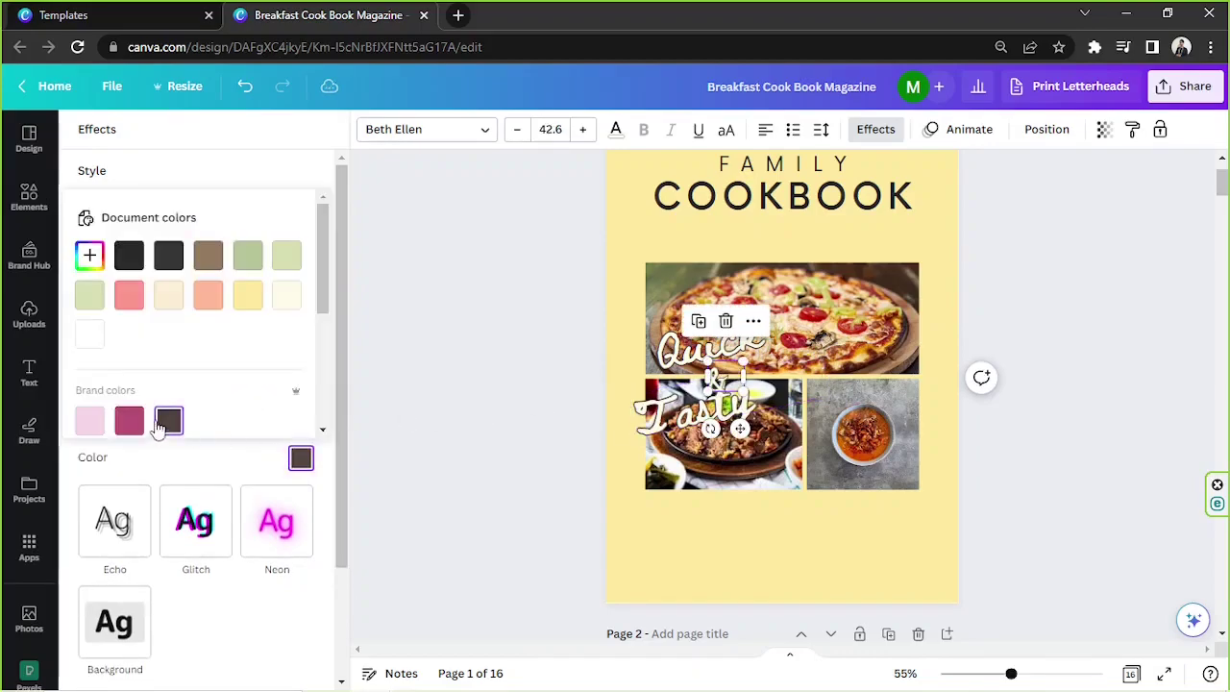
{"action": "left_click", "coordinate": [1114, 409]}
{"action": "left_click", "coordinate": [1105, 404]}
Search the elements for "blobs" and limit the results to graphics
{"action": "scroll", "coordinate": [1104, 405], "scroll_direction": "up", "scroll_amount": 1}
{"action": "scroll", "coordinate": [1103, 403], "scroll_direction": "down", "scroll_amount": 1}
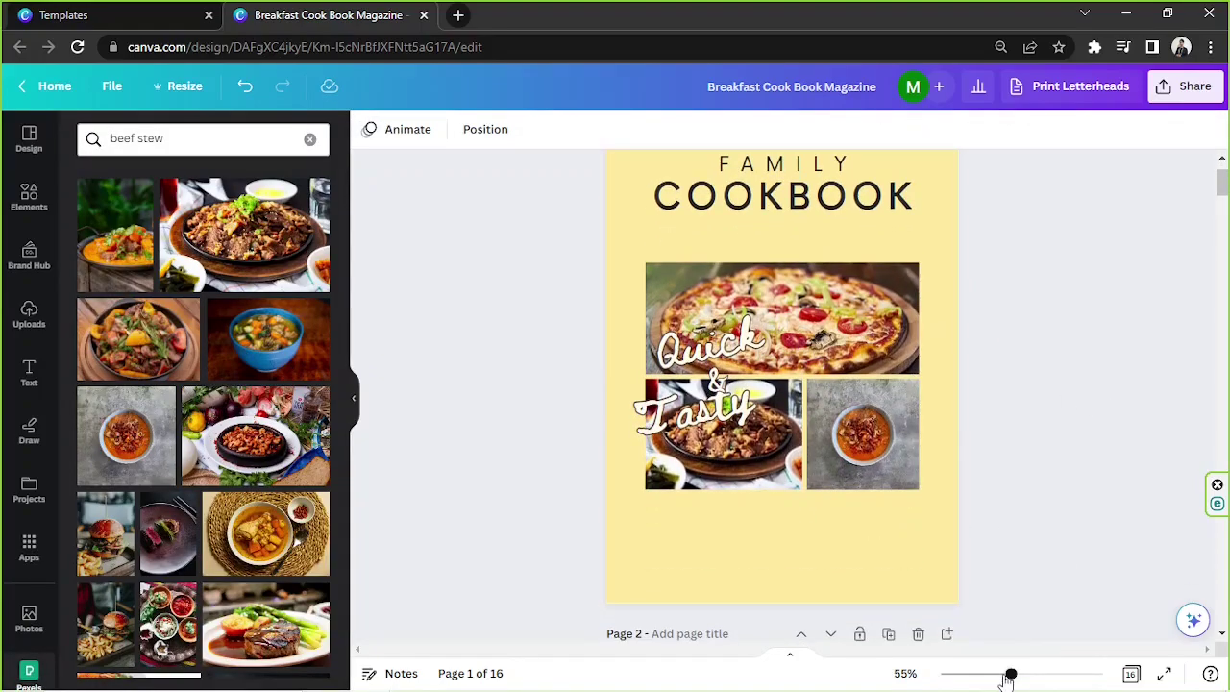
{"action": "left_click_drag", "start_coordinate": [1009, 677], "coordinate": [999, 674]}
{"action": "left_click_drag", "start_coordinate": [606, 197], "coordinate": [1011, 523]}
{"action": "left_click", "coordinate": [1089, 432]}
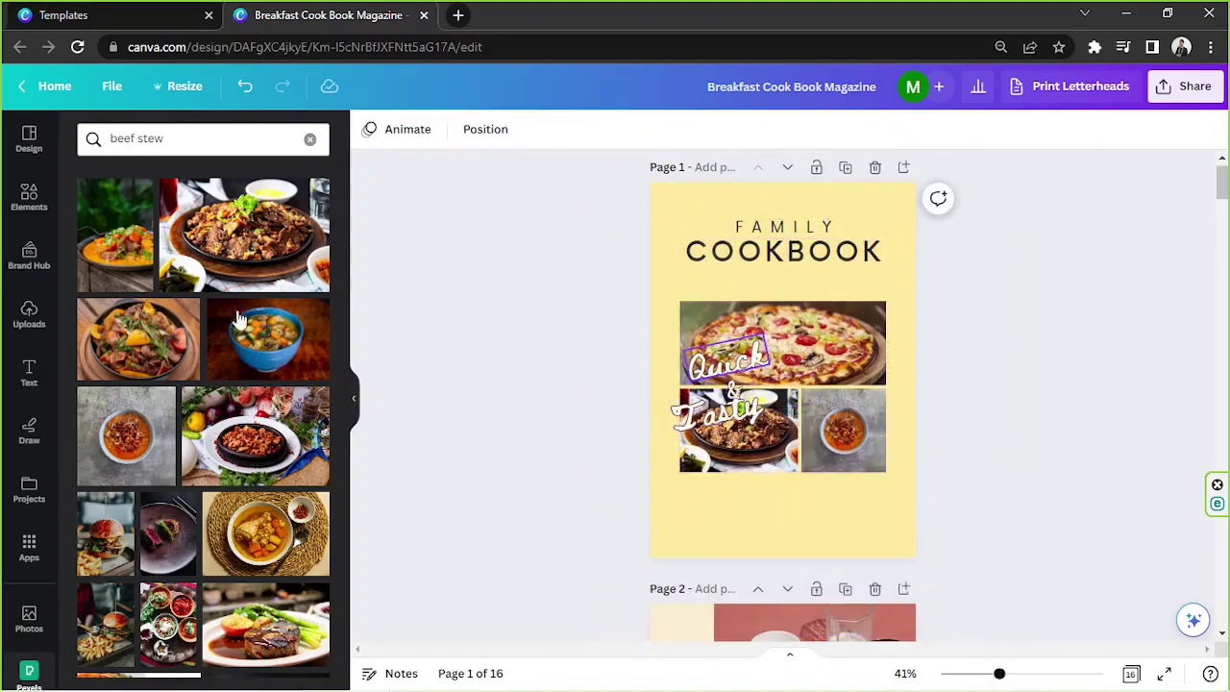
{"action": "left_click", "coordinate": [21, 215]}
{"action": "left_click", "coordinate": [101, 132]}
{"action": "left_click", "coordinate": [147, 138]}
{"action": "left_click", "coordinate": [286, 138]}
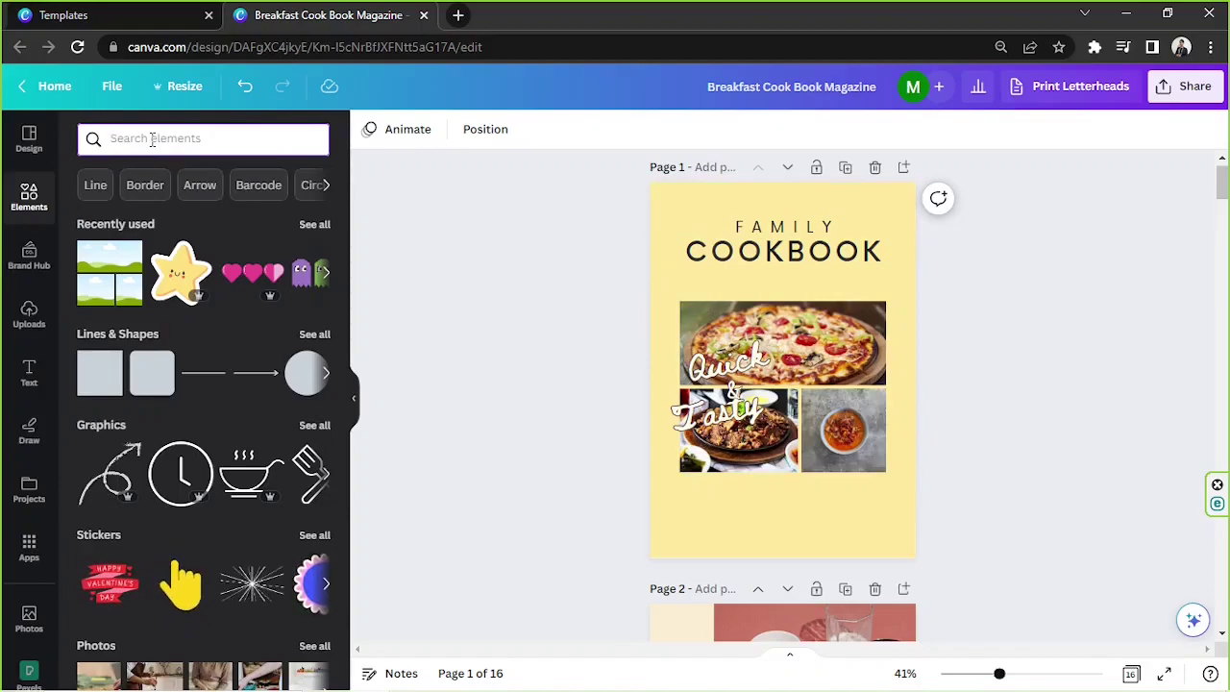
{"action": "type", "text": "blobs"}
{"action": "key", "text": "Return"}
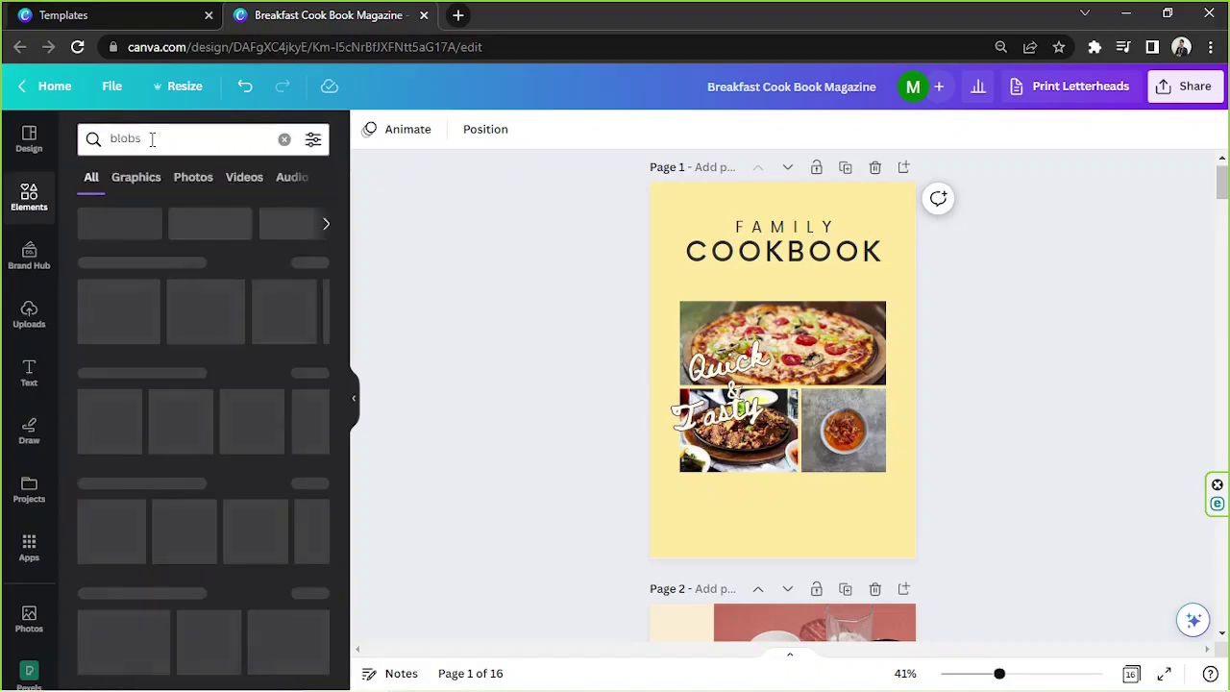
{"action": "left_click", "coordinate": [129, 185]}
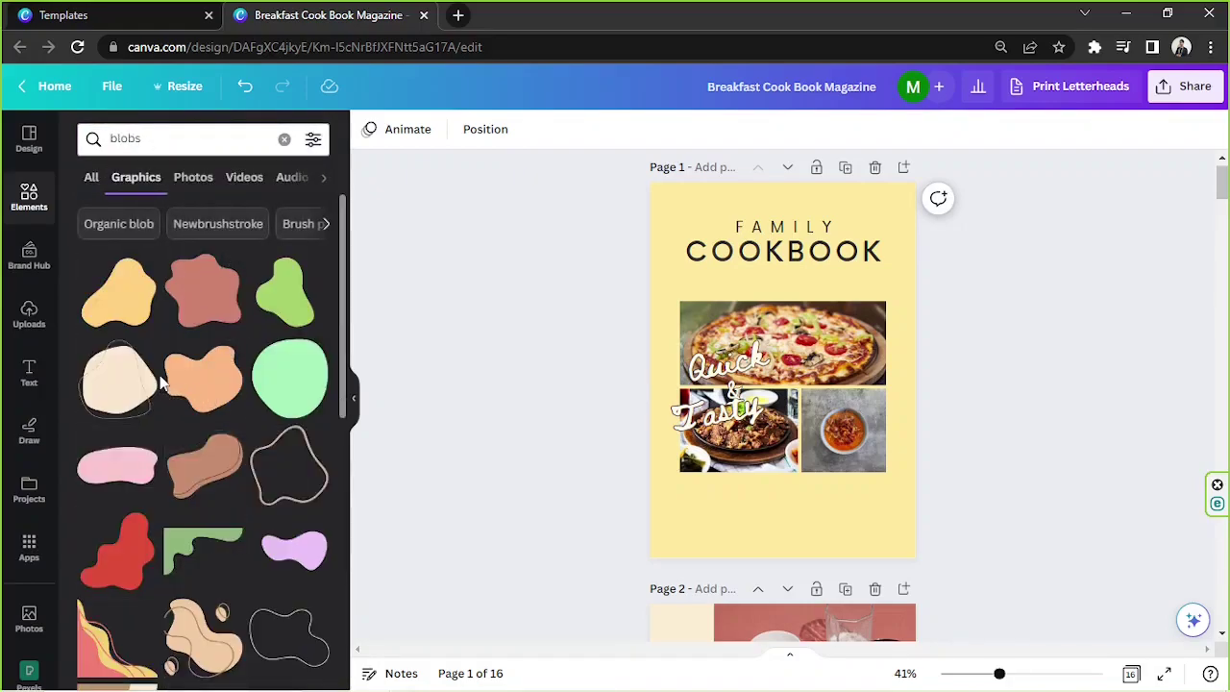
Add the pink and yellow wavy corner graphic, about 14.8 cm wide, at the cover's lower-left corner and send it to the back
{"action": "scroll", "coordinate": [160, 380], "scroll_direction": "down", "scroll_amount": 2}
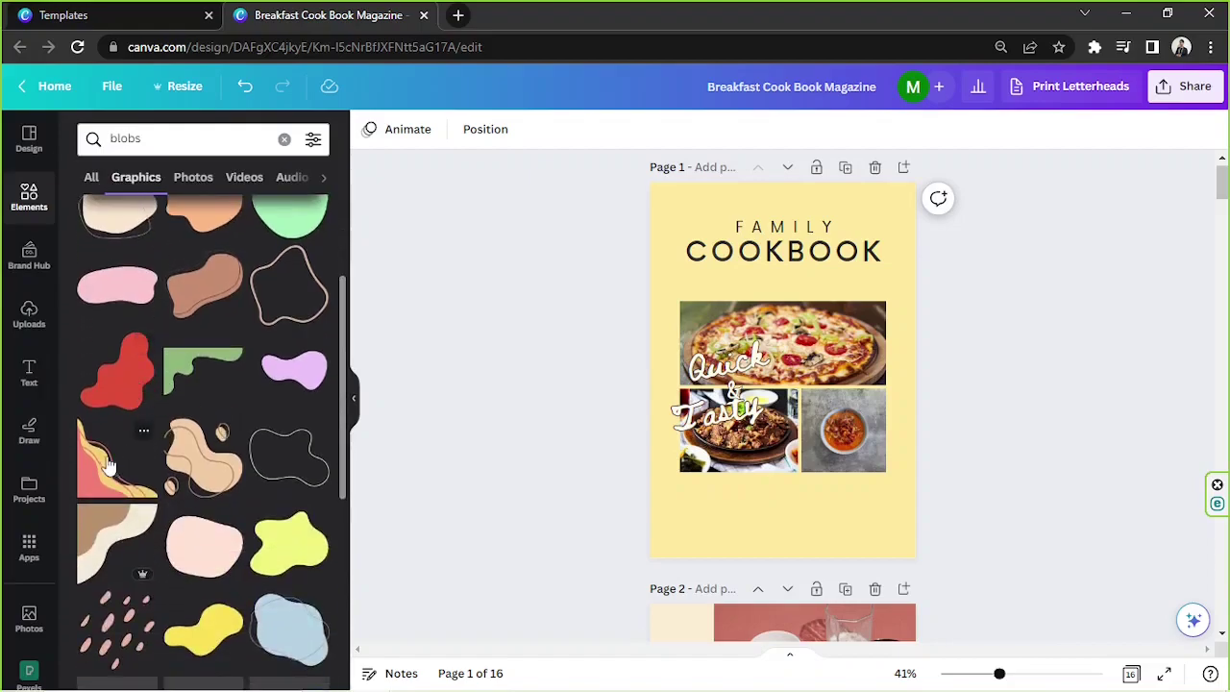
{"action": "left_click_drag", "start_coordinate": [811, 358], "coordinate": [718, 505]}
{"action": "left_click_drag", "start_coordinate": [743, 464], "coordinate": [855, 415]}
{"action": "left_click_drag", "start_coordinate": [733, 504], "coordinate": [718, 508]}
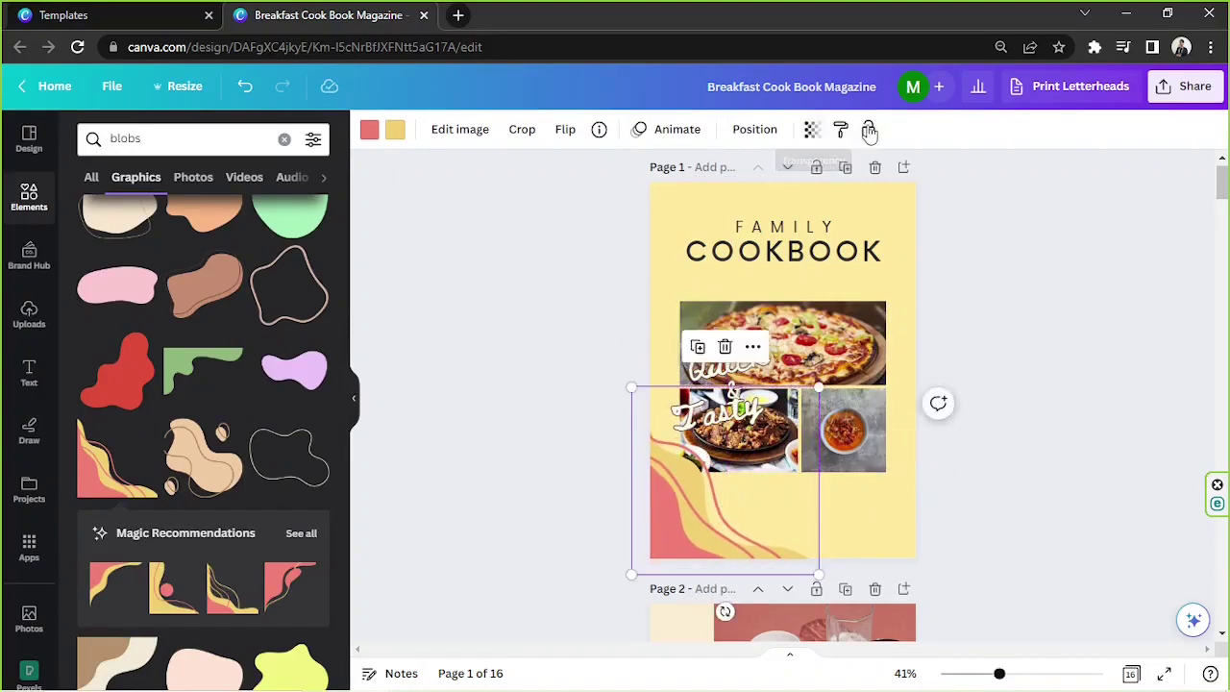
{"action": "left_click", "coordinate": [756, 130]}
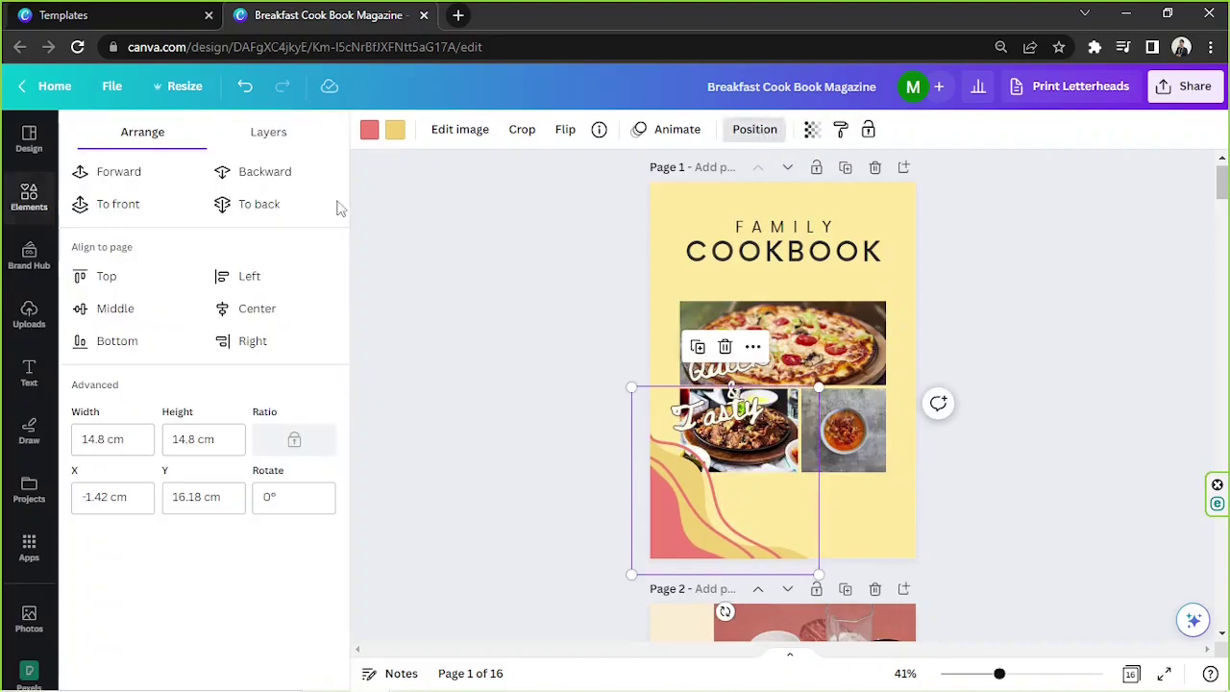
{"action": "left_click", "coordinate": [238, 205]}
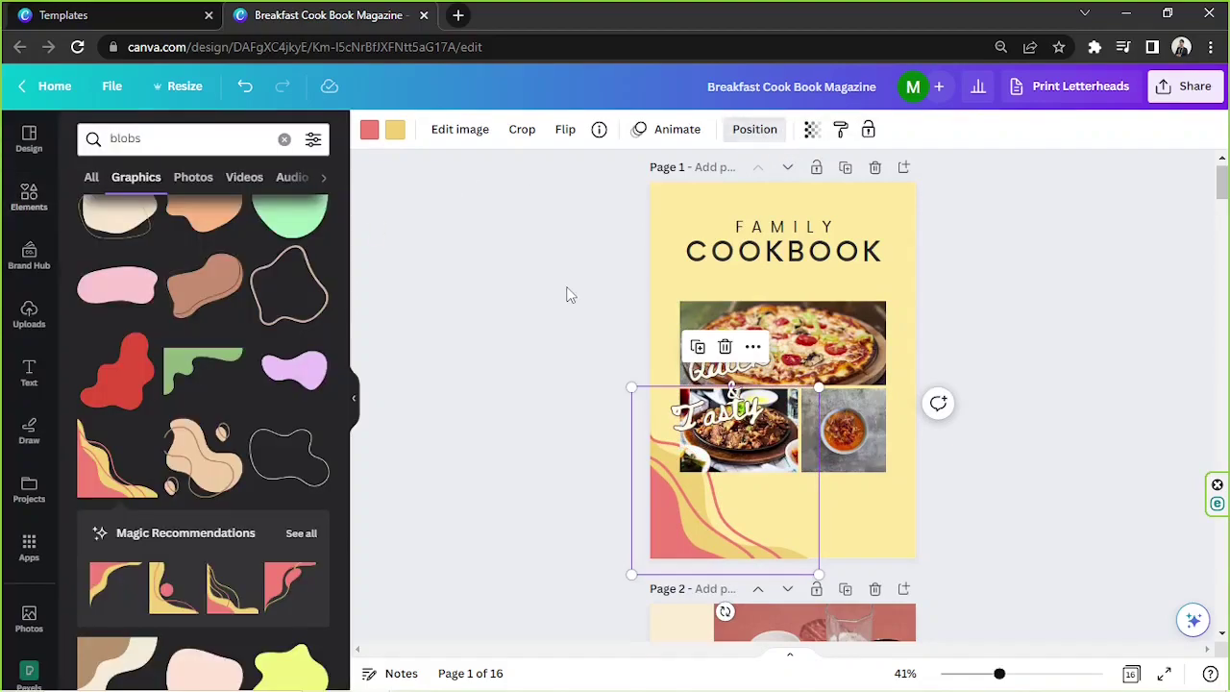
Recolour the wavy graphic's pink areas to brown #927a60 and its yellow areas to the golden tone from the pizza photo's colours
{"action": "left_click", "coordinate": [369, 131]}
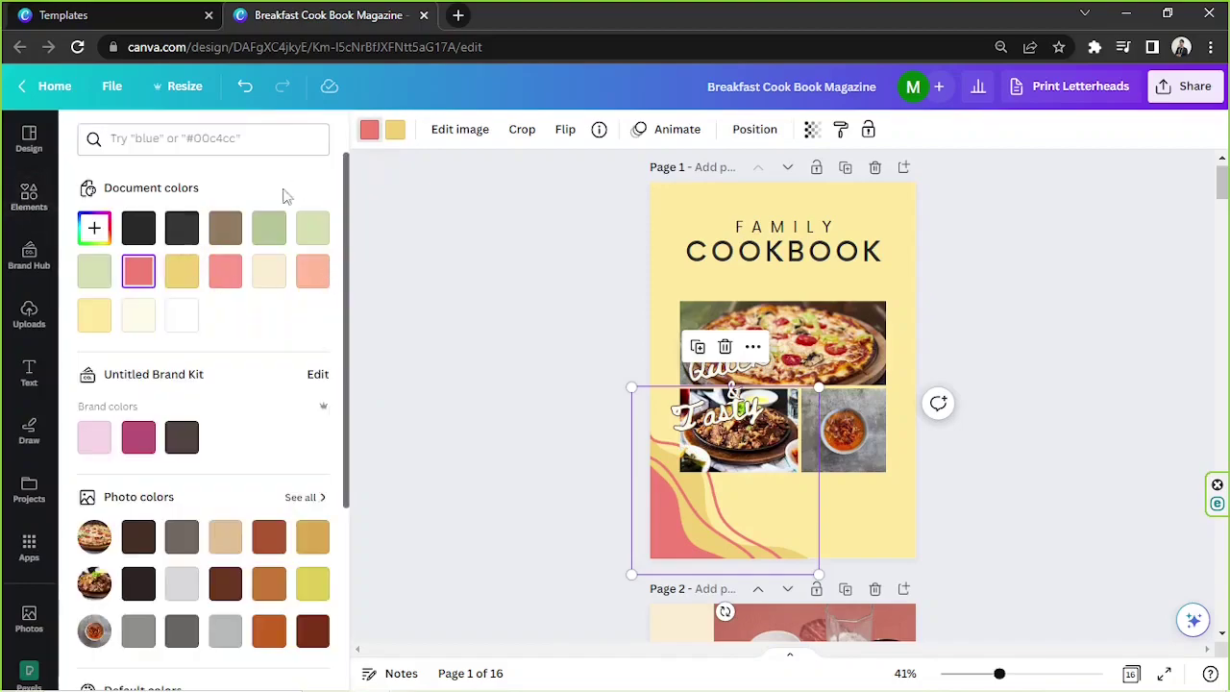
{"action": "left_click", "coordinate": [224, 227]}
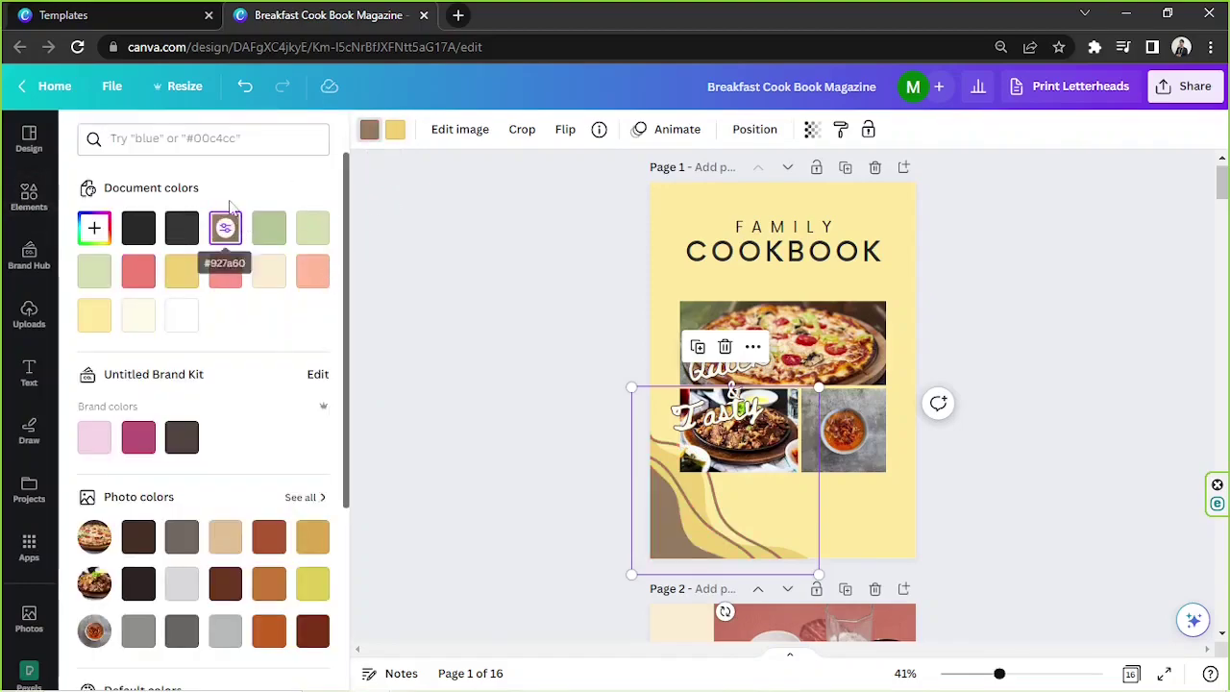
{"action": "left_click", "coordinate": [395, 129]}
{"action": "left_click", "coordinate": [269, 585]}
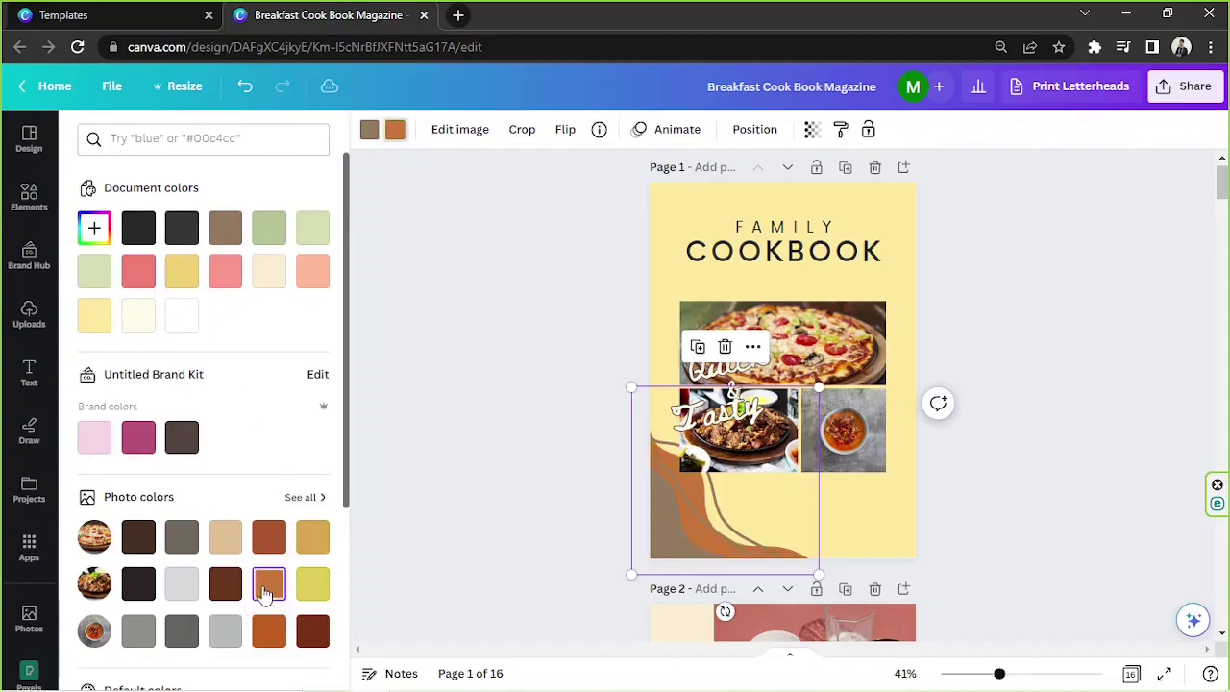
{"action": "left_click", "coordinate": [315, 541]}
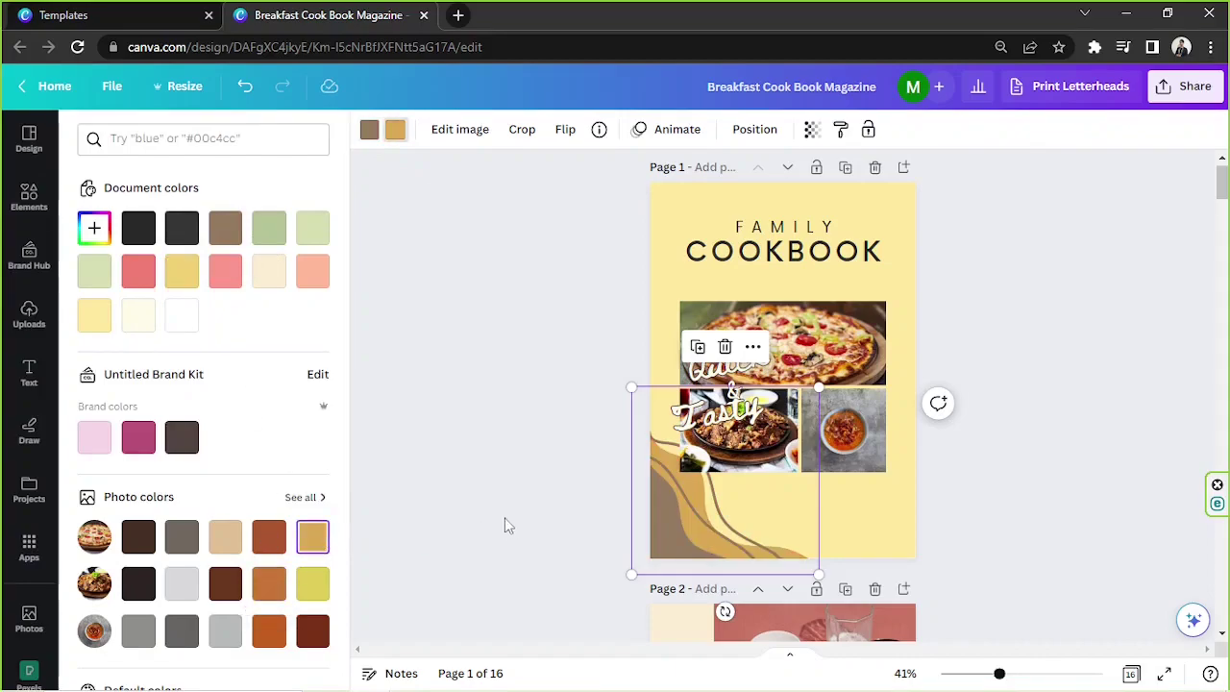
Shift the wavy graphic further past the cover's left edge and place a duplicate of it at the upper-right corner
{"action": "left_click_drag", "start_coordinate": [729, 529], "coordinate": [694, 522]}
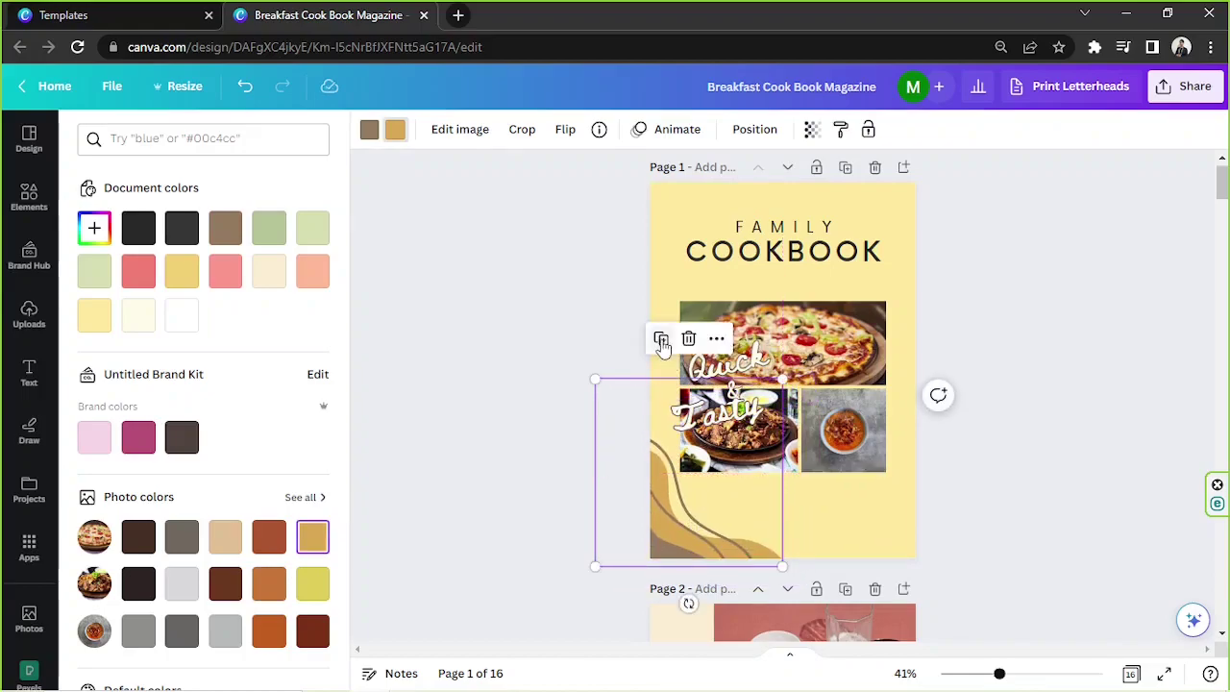
{"action": "left_click", "coordinate": [661, 339]}
{"action": "left_click_drag", "start_coordinate": [730, 432], "coordinate": [880, 231]}
Recolour the brown areas of both wavy graphics to the dark reddish-brown from the beef photo's colours
{"action": "left_click", "coordinate": [663, 529]}
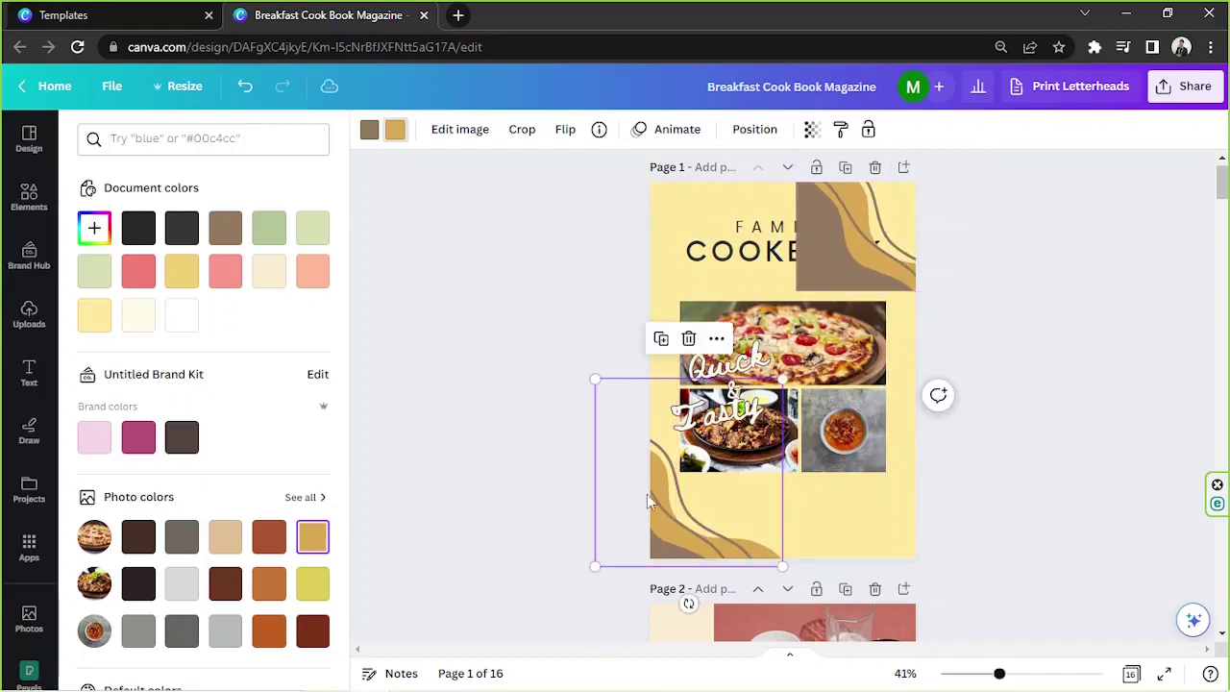
{"action": "left_click", "coordinate": [227, 583]}
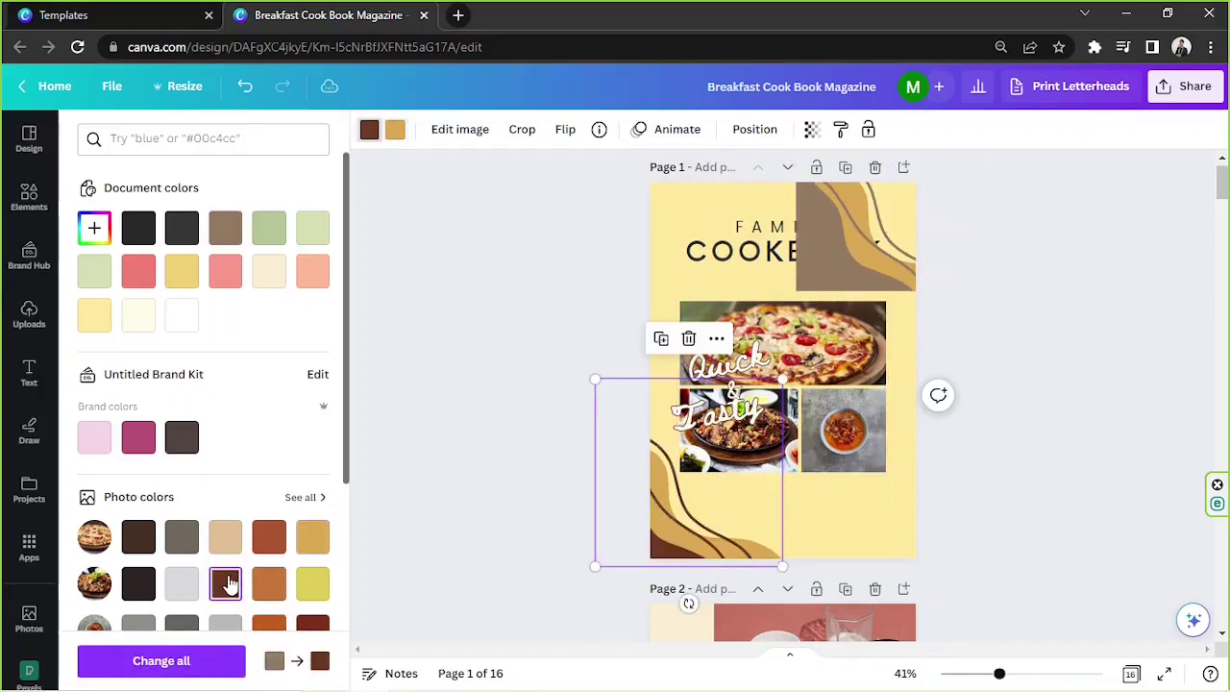
{"action": "left_click", "coordinate": [878, 250]}
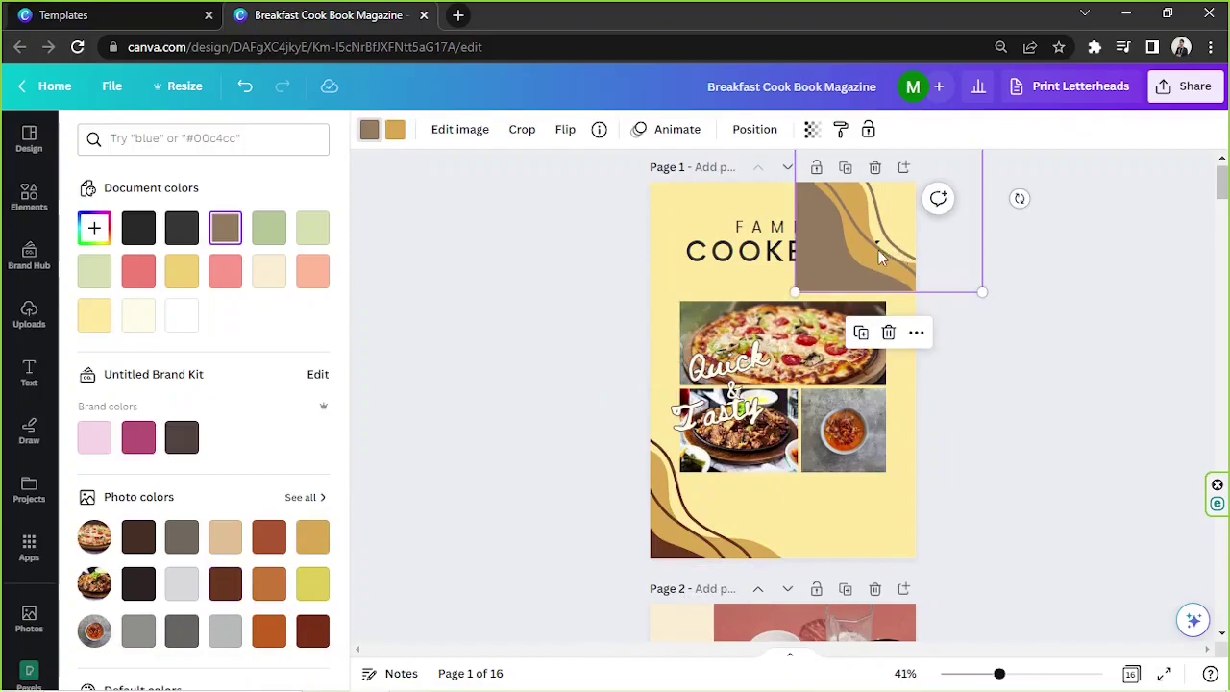
{"action": "left_click", "coordinate": [225, 583]}
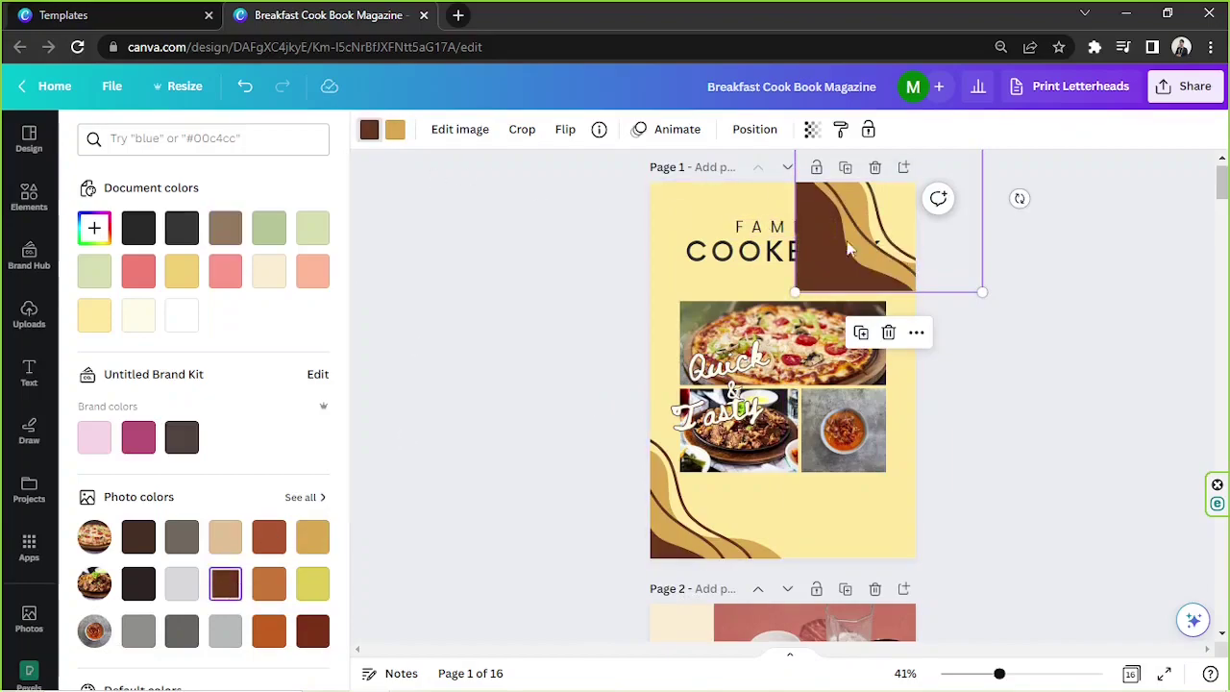
Rotate the duplicated wavy graphic and position it so its waves frame the cover's upper-right corner without covering the title
{"action": "left_click_drag", "start_coordinate": [1020, 200], "coordinate": [975, 231]}
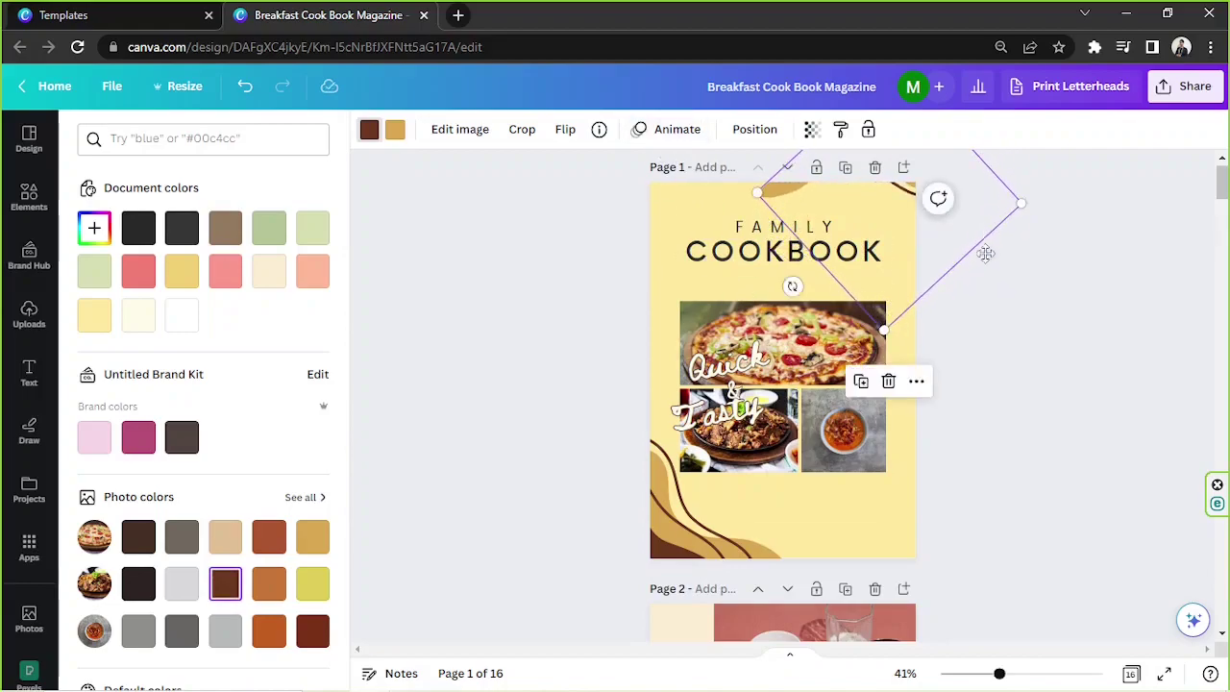
{"action": "left_click_drag", "start_coordinate": [865, 207], "coordinate": [865, 278]}
{"action": "left_click_drag", "start_coordinate": [799, 173], "coordinate": [891, 204]}
{"action": "left_click_drag", "start_coordinate": [920, 253], "coordinate": [900, 204]}
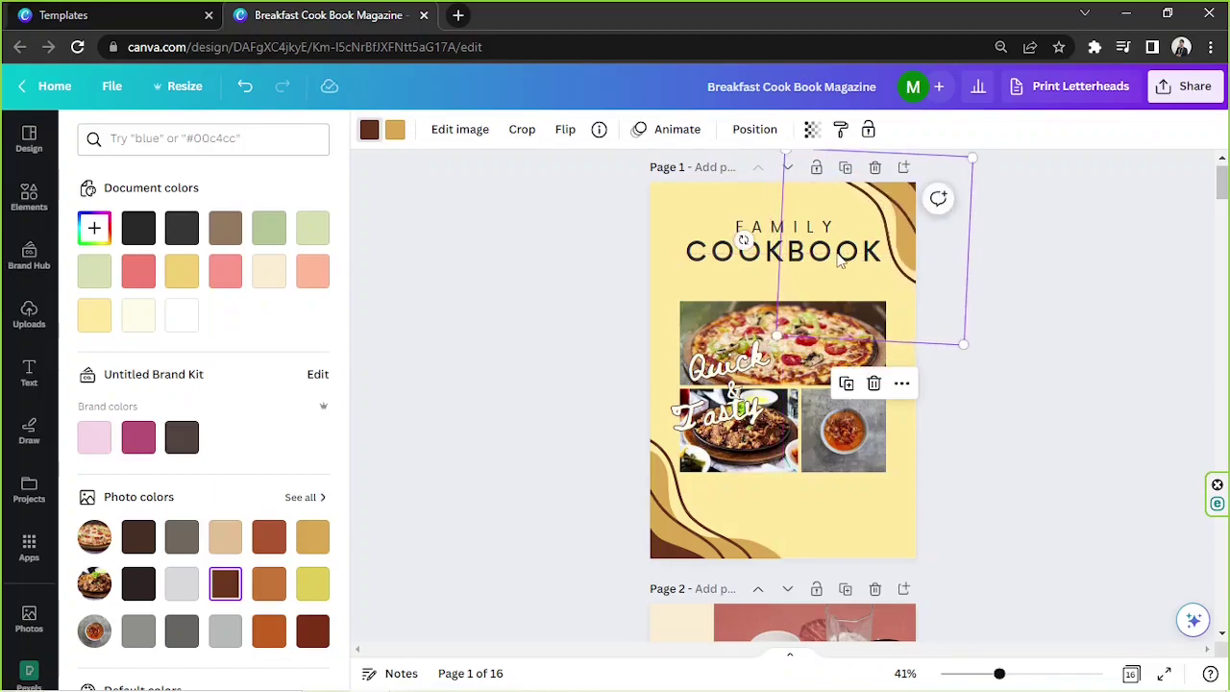
{"action": "left_click", "coordinate": [1126, 389]}
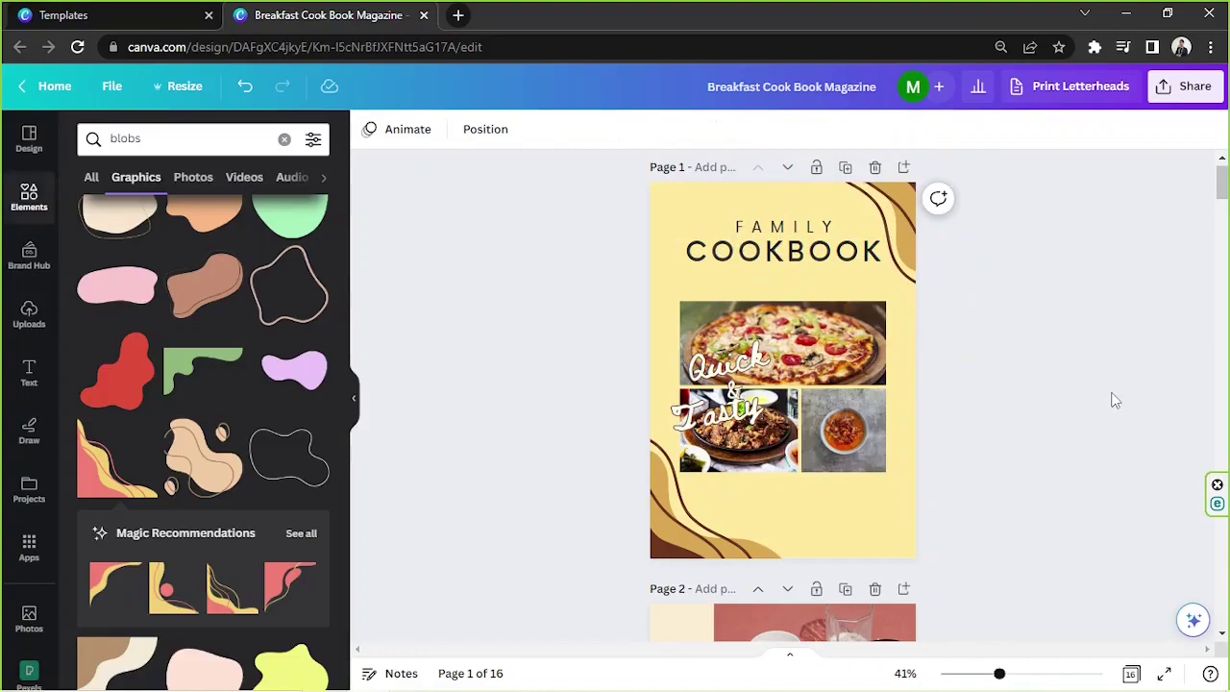
Examine page 2's breakfast photo and layout alongside the cover
{"action": "scroll", "coordinate": [1091, 376], "scroll_direction": "down", "scroll_amount": 5}
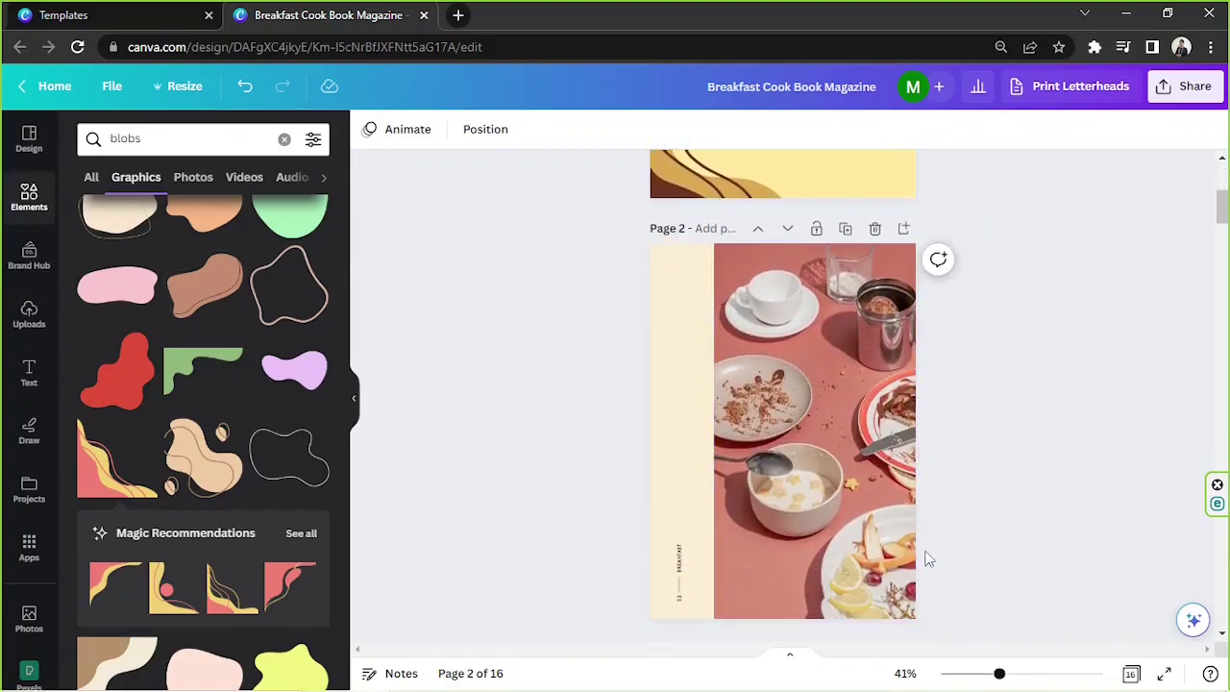
{"action": "scroll", "coordinate": [920, 527], "scroll_direction": "down", "scroll_amount": 2}
{"action": "scroll", "coordinate": [920, 527], "scroll_direction": "up", "scroll_amount": 2}
{"action": "left_click_drag", "start_coordinate": [569, 352], "coordinate": [1057, 634]}
{"action": "left_click_drag", "start_coordinate": [595, 358], "coordinate": [1013, 516]}
{"action": "scroll", "coordinate": [990, 472], "scroll_direction": "up", "scroll_amount": 1}
{"action": "scroll", "coordinate": [988, 466], "scroll_direction": "up", "scroll_amount": 3}
{"action": "scroll", "coordinate": [982, 458], "scroll_direction": "down", "scroll_amount": 2}
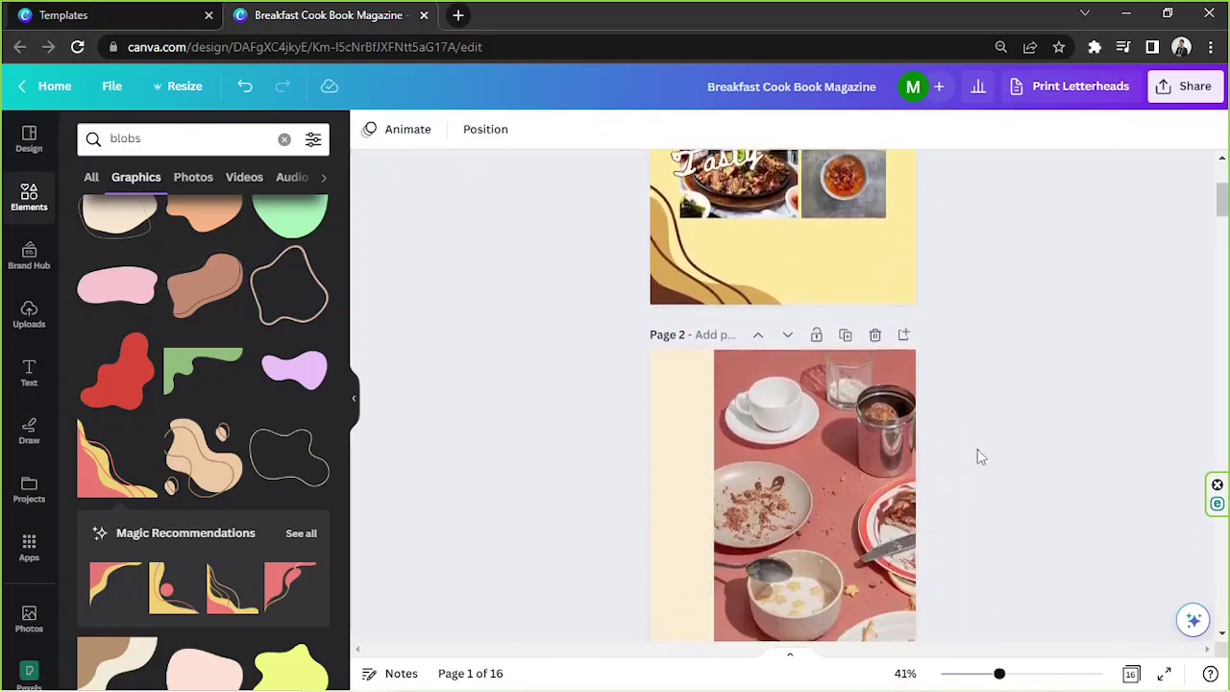
Delete page 2 with the full-height breakfast table photo
{"action": "left_click", "coordinate": [874, 320]}
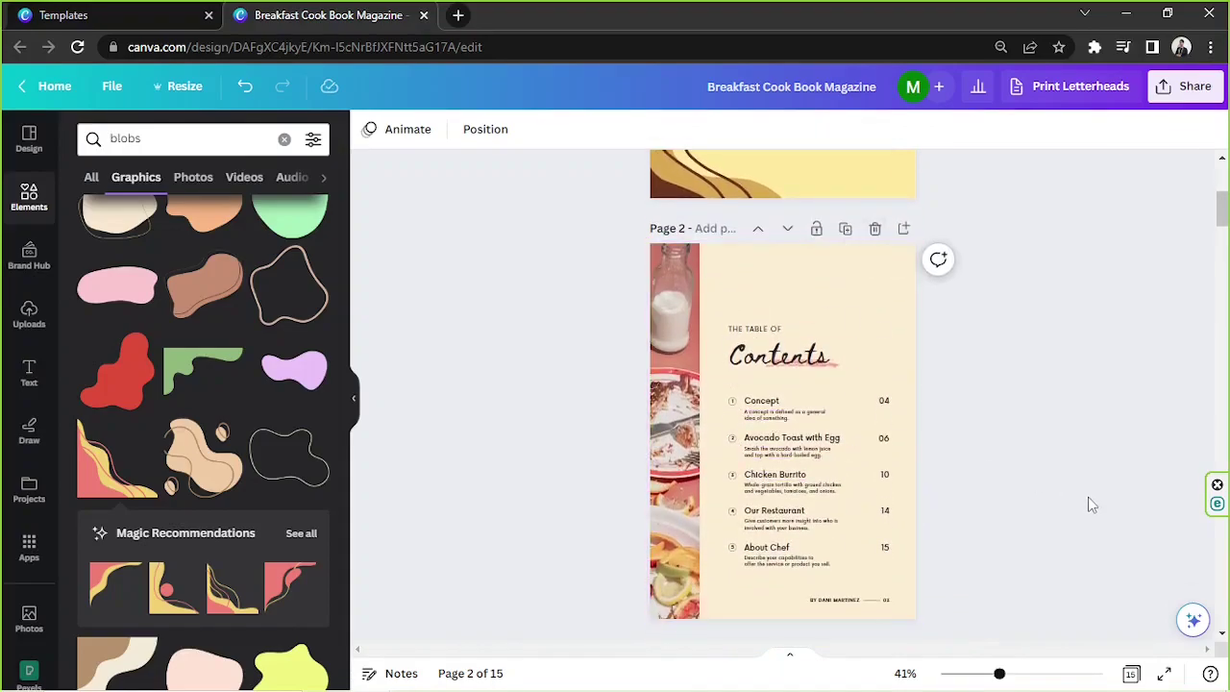
{"action": "scroll", "coordinate": [1087, 503], "scroll_direction": "up", "scroll_amount": 2}
{"action": "scroll", "coordinate": [1060, 486], "scroll_direction": "down", "scroll_amount": 2}
Fill the photo strip on the table of contents page with the Pexels picture of red sauce bowls with herbs
{"action": "left_click", "coordinate": [27, 673]}
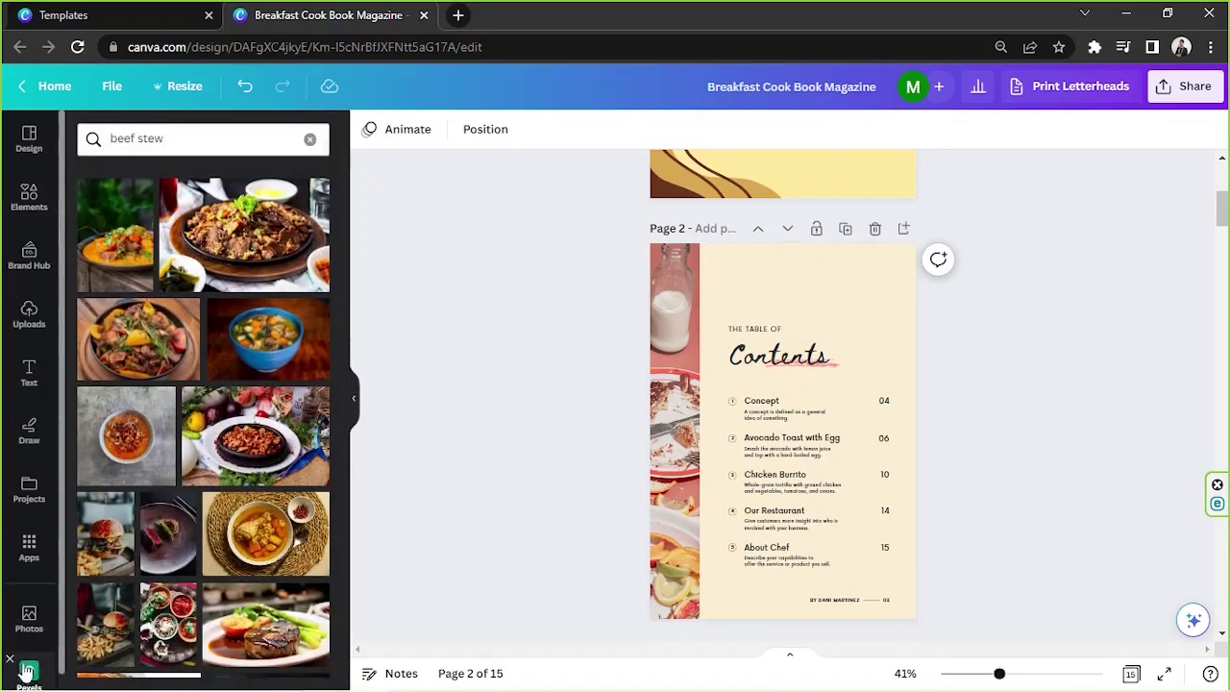
{"action": "left_click_drag", "start_coordinate": [214, 212], "coordinate": [662, 378]}
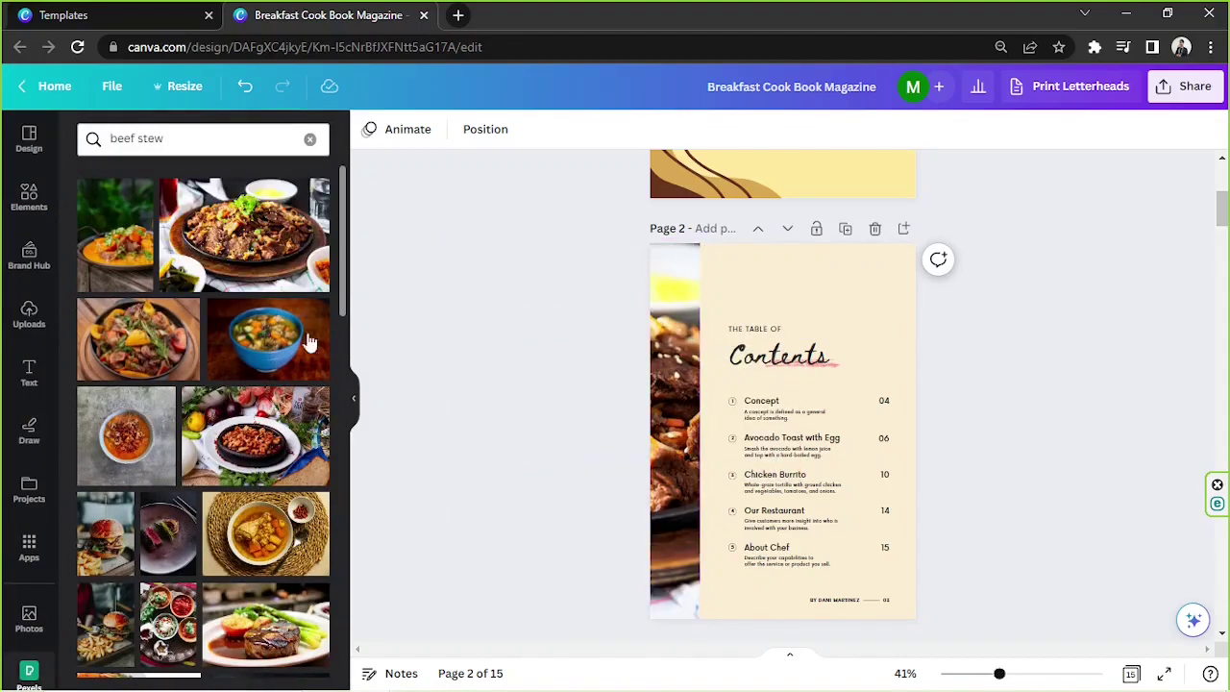
{"action": "scroll", "coordinate": [273, 327], "scroll_direction": "down", "scroll_amount": 2}
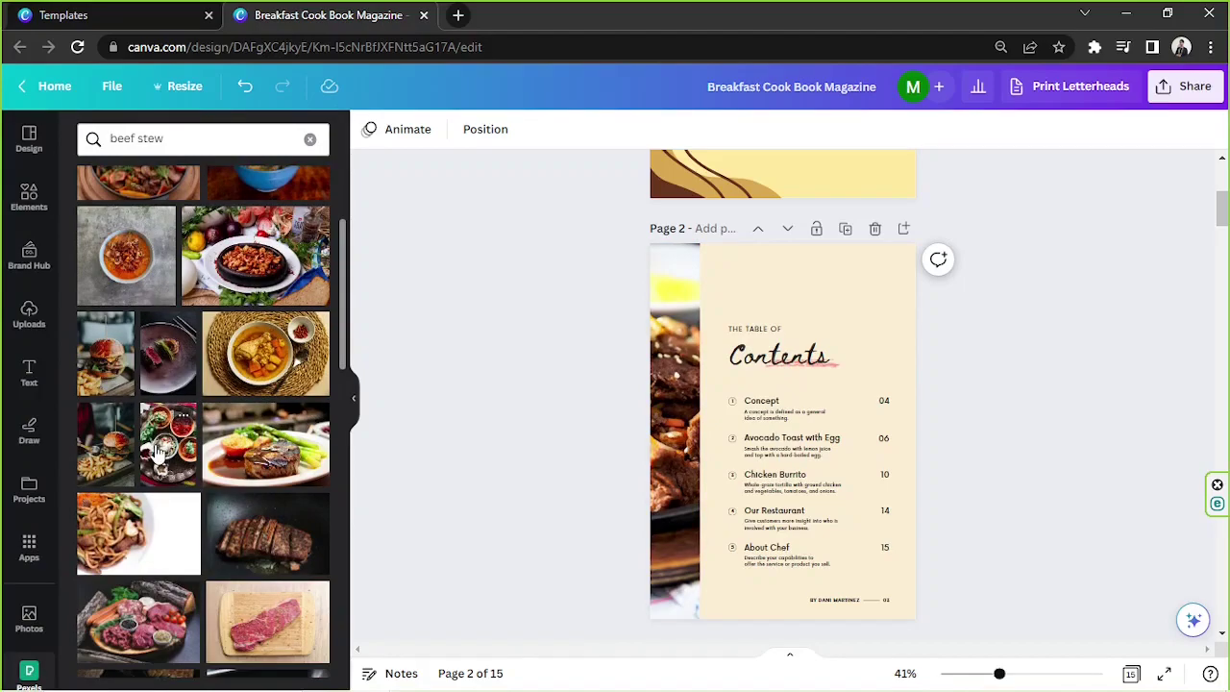
{"action": "left_click_drag", "start_coordinate": [154, 461], "coordinate": [700, 444]}
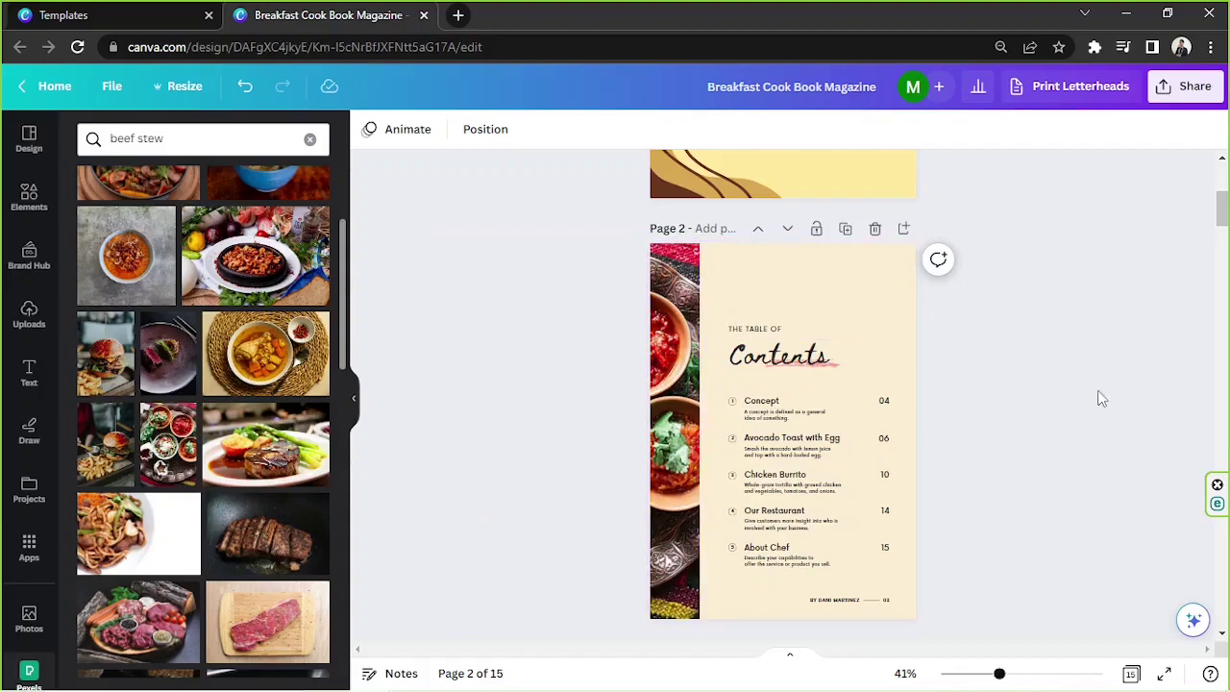
Remove the pink brush underline beneath the Contents heading and reposition the heading under "THE TABLE OF"
{"action": "key", "text": "Tab"}
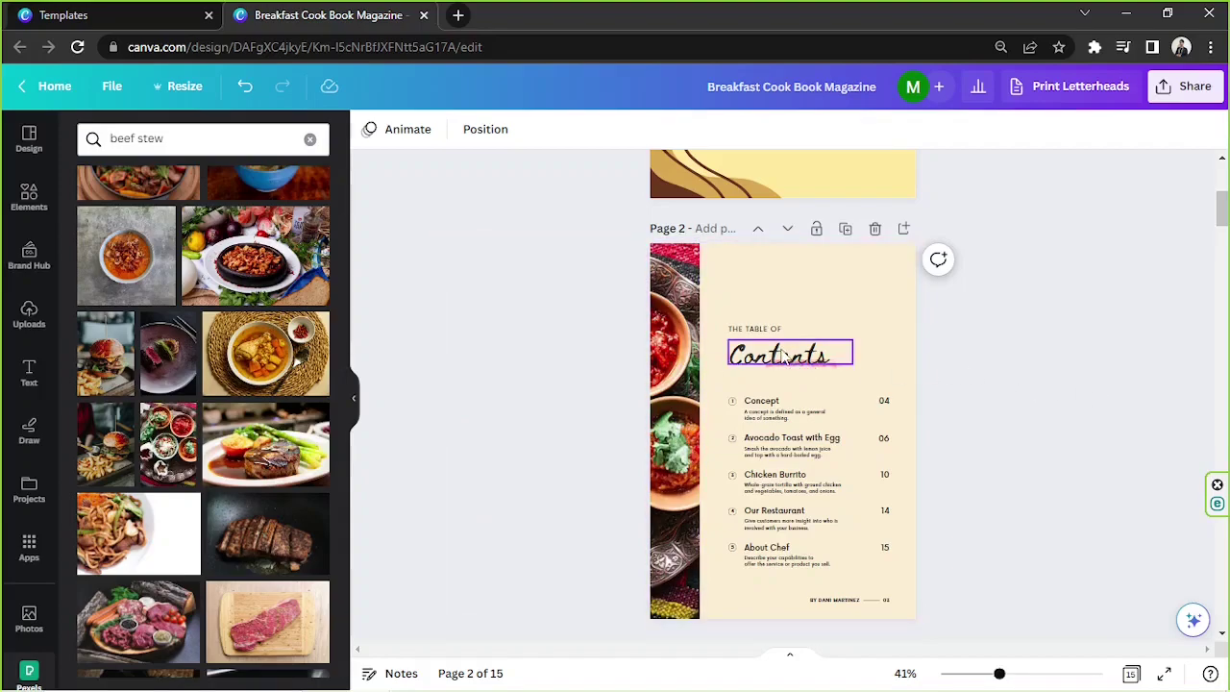
{"action": "left_click_drag", "start_coordinate": [999, 672], "coordinate": [1061, 673]}
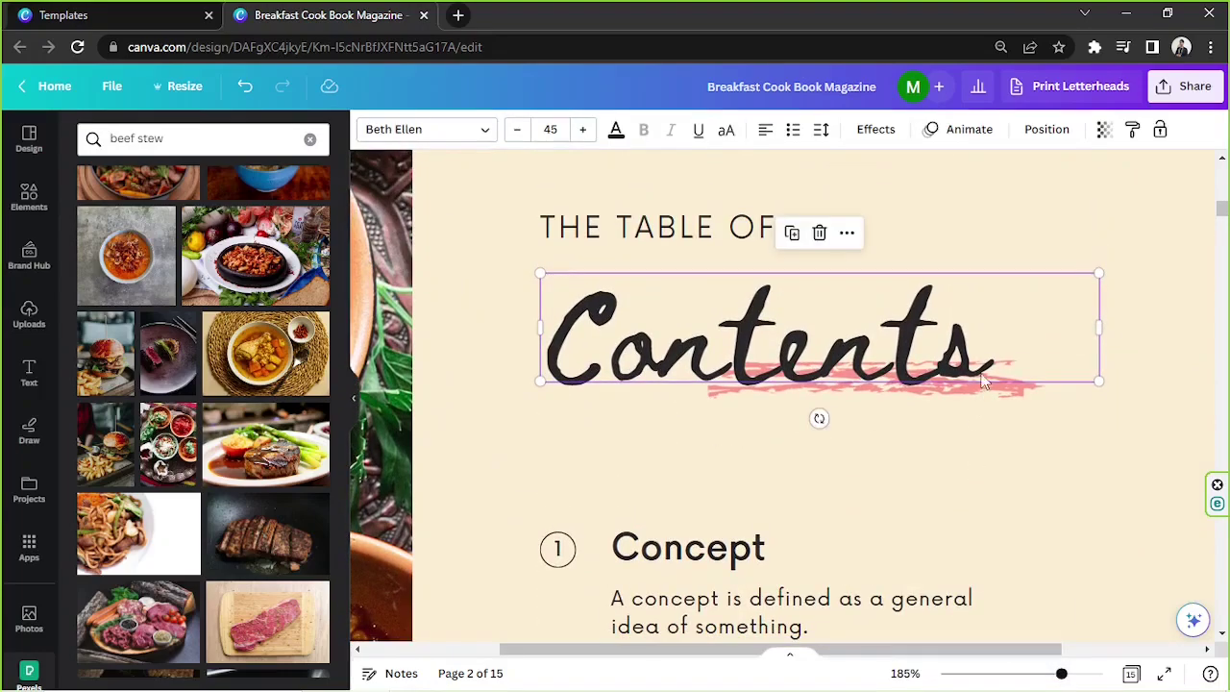
{"action": "left_click", "coordinate": [982, 390]}
{"action": "double_click", "coordinate": [991, 398]}
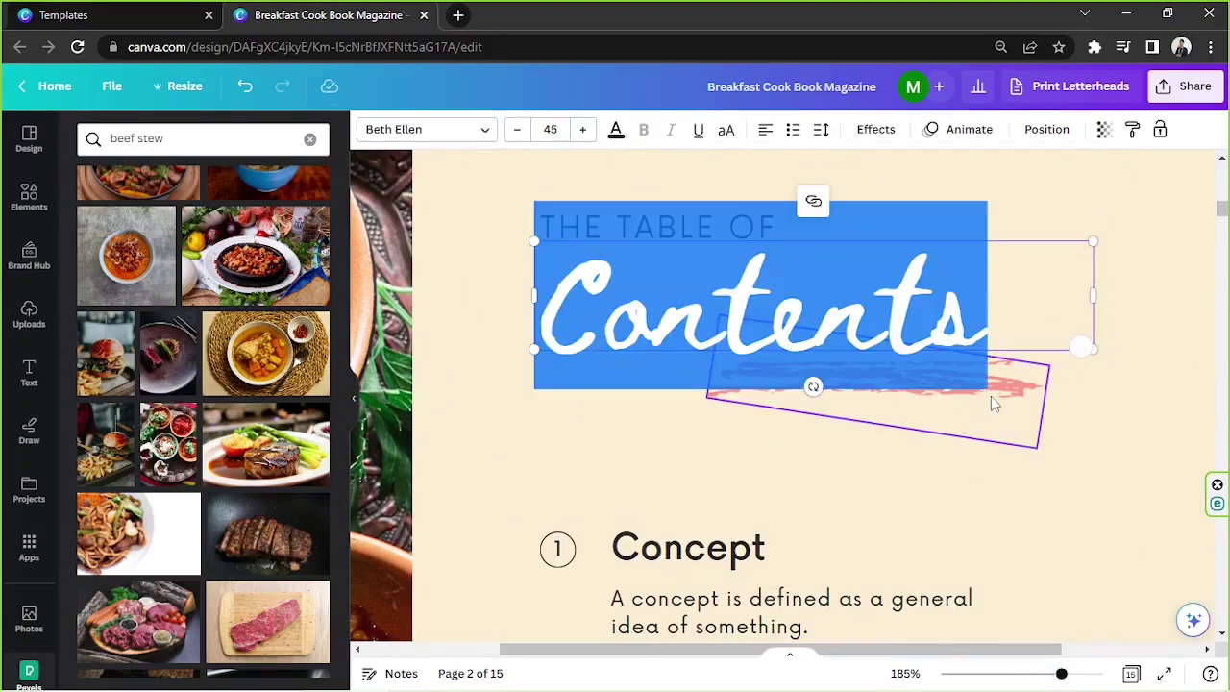
{"action": "left_click", "coordinate": [997, 409]}
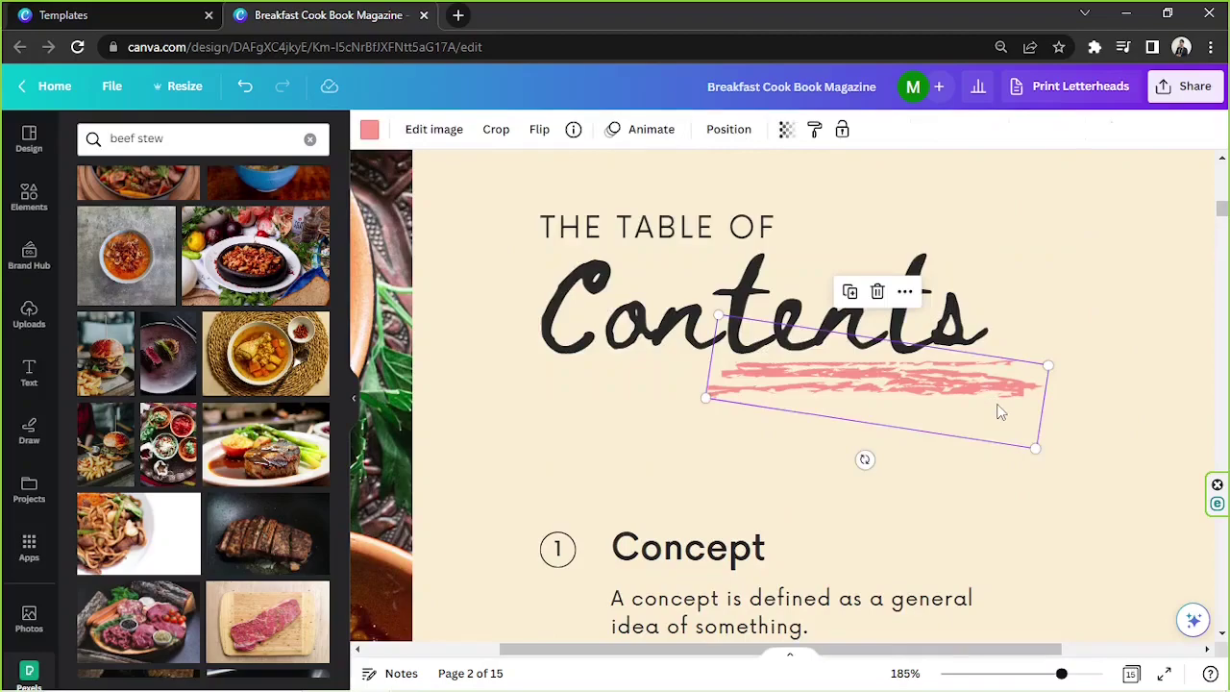
{"action": "left_click", "coordinate": [878, 291]}
{"action": "mouse_move", "coordinate": [832, 310]}
{"action": "left_mouse_down"}
{"action": "mouse_move", "coordinate": [782, 348]}
{"action": "mouse_move", "coordinate": [798, 332]}
{"action": "left_mouse_up"}
{"action": "left_click_drag", "start_coordinate": [1061, 673], "coordinate": [1012, 673]}
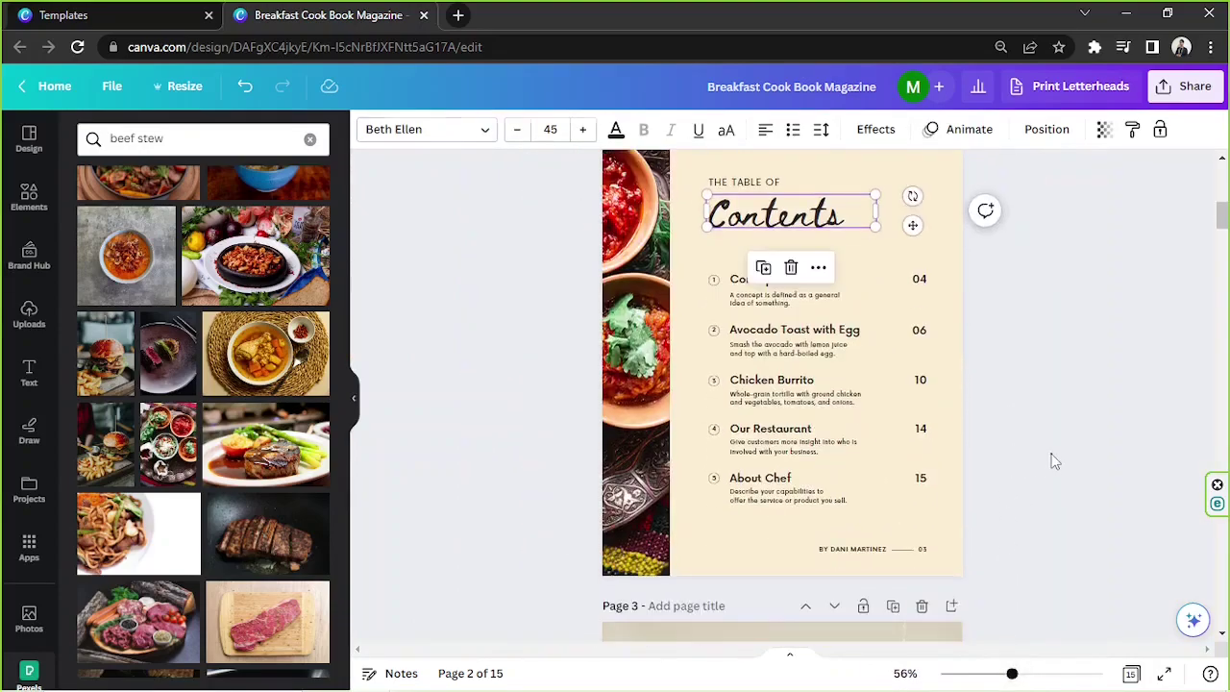
{"action": "left_click", "coordinate": [1054, 461]}
Examine the title and page number text of the Concept entry in the table of contents
{"action": "scroll", "coordinate": [975, 398], "scroll_direction": "up", "scroll_amount": 1}
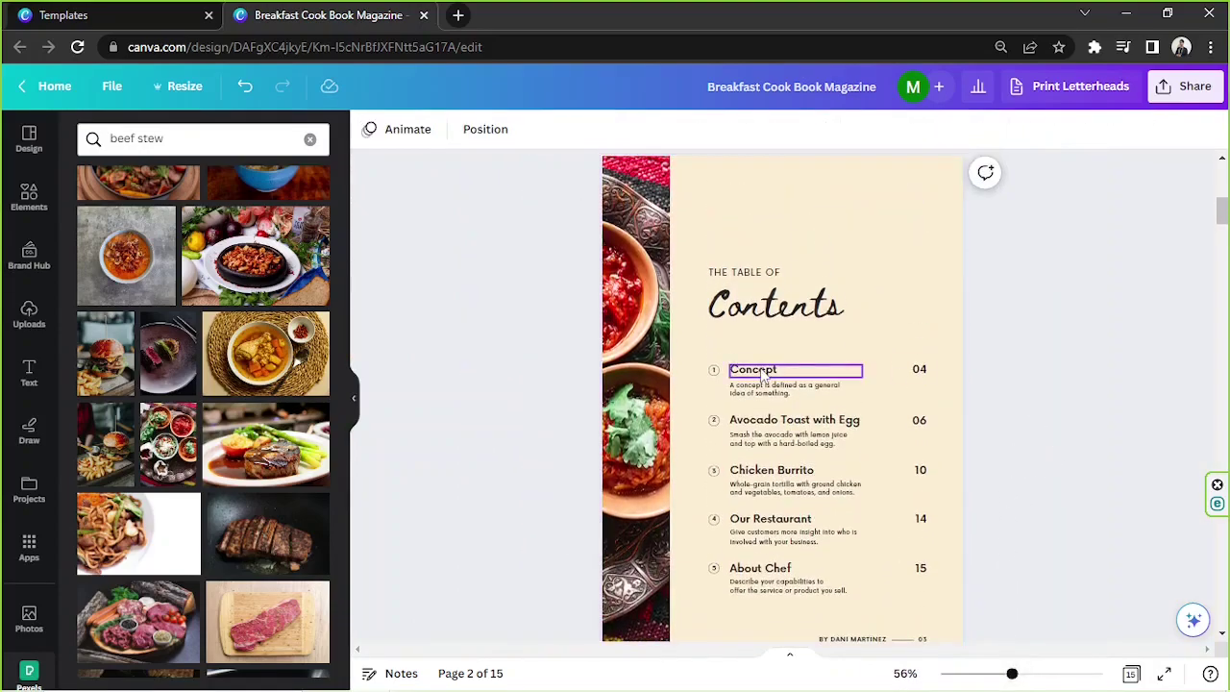
{"action": "double_click", "coordinate": [764, 373]}
{"action": "left_click", "coordinate": [1029, 429]}
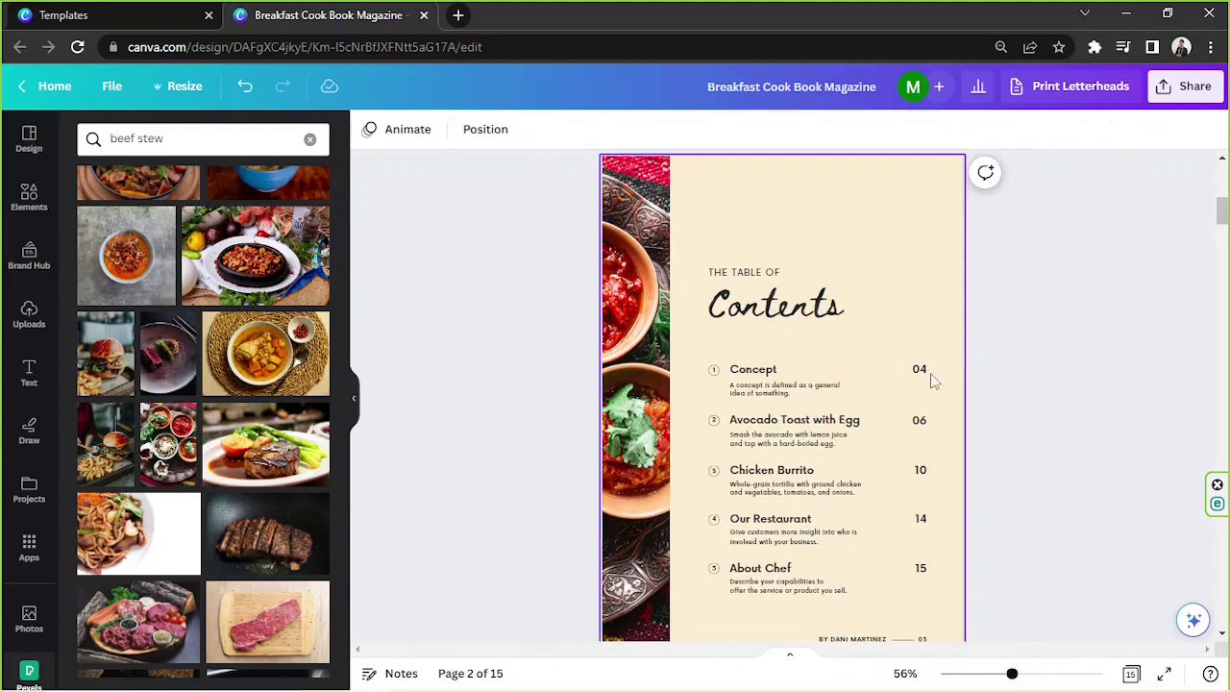
{"action": "double_click", "coordinate": [919, 371]}
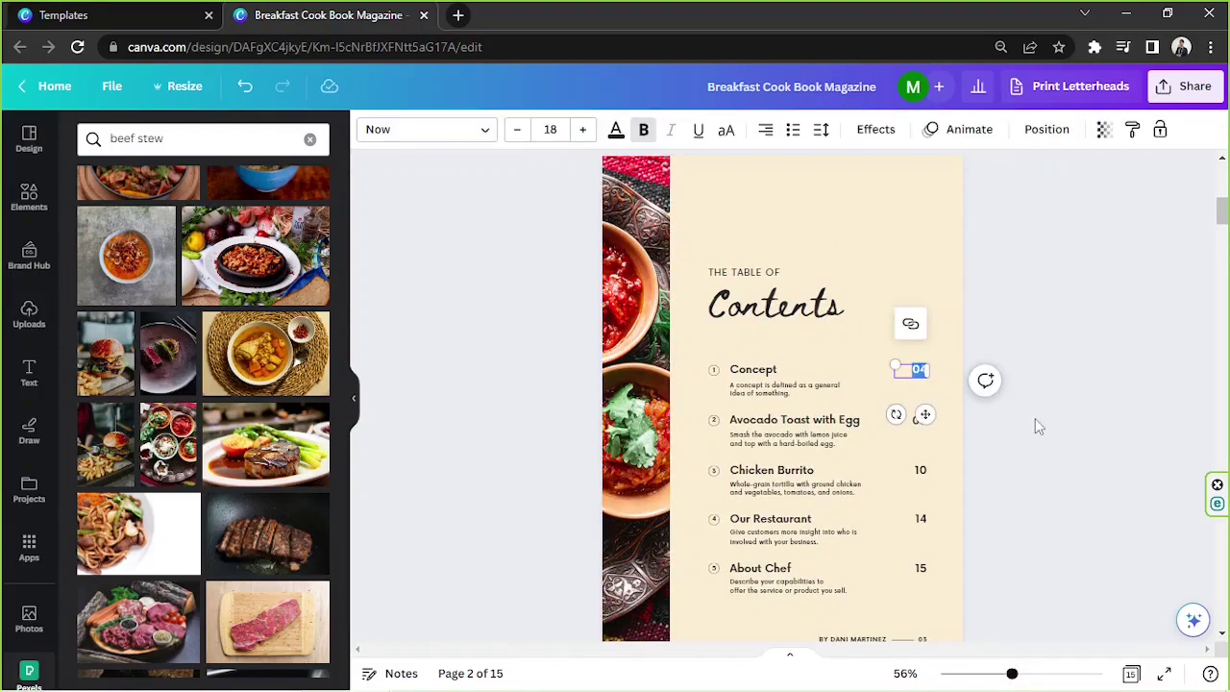
{"action": "left_click", "coordinate": [1069, 369]}
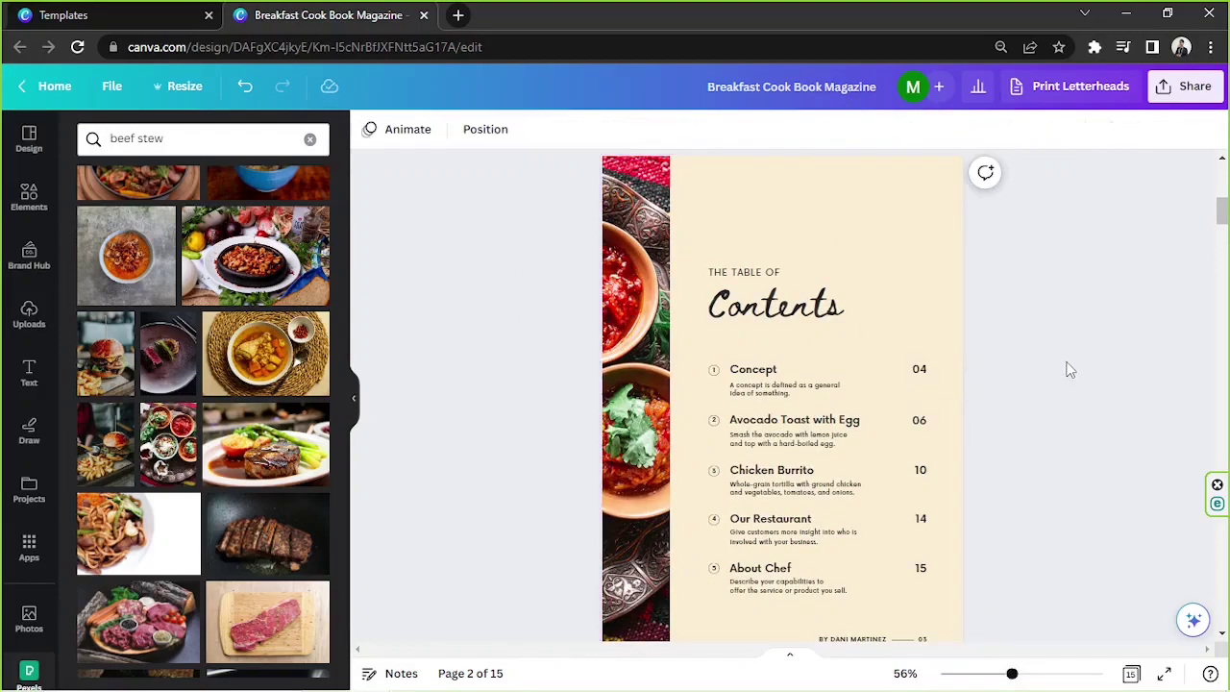
Delete the author credit, line and page number from the footer of the table of contents page
{"action": "scroll", "coordinate": [1070, 371], "scroll_direction": "down", "scroll_amount": 2}
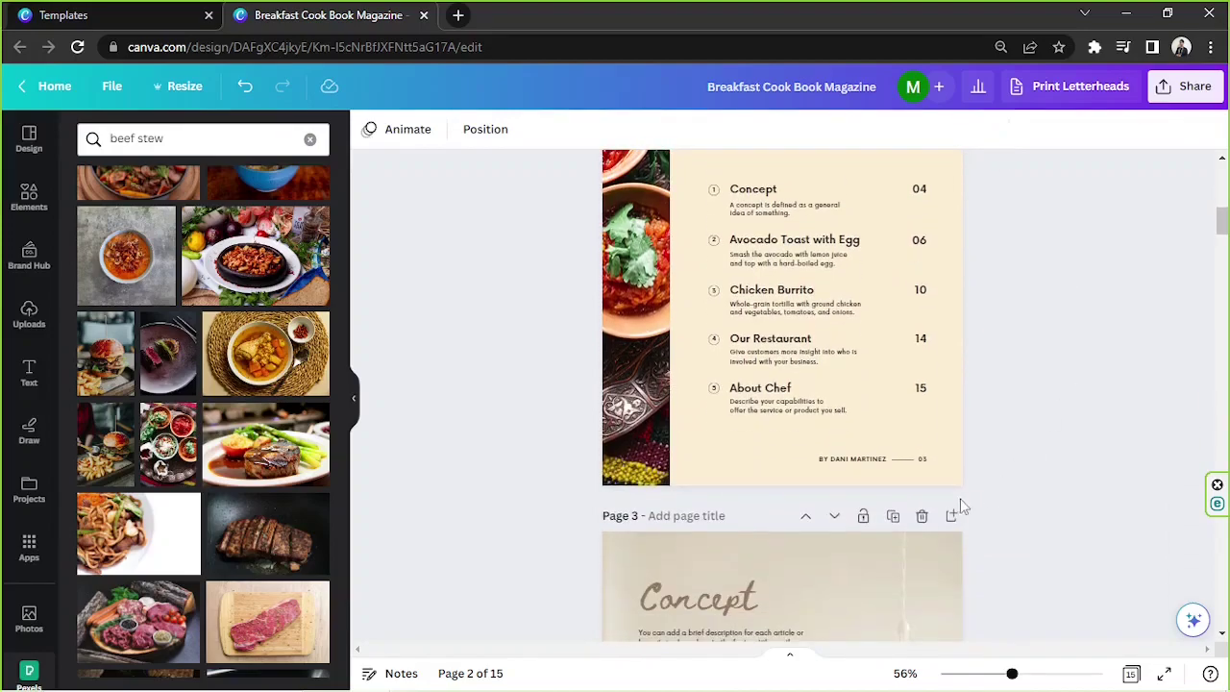
{"action": "left_click_drag", "start_coordinate": [818, 450], "coordinate": [969, 479]}
{"action": "left_click", "coordinate": [970, 471]}
{"action": "scroll", "coordinate": [993, 461], "scroll_direction": "up", "scroll_amount": 3}
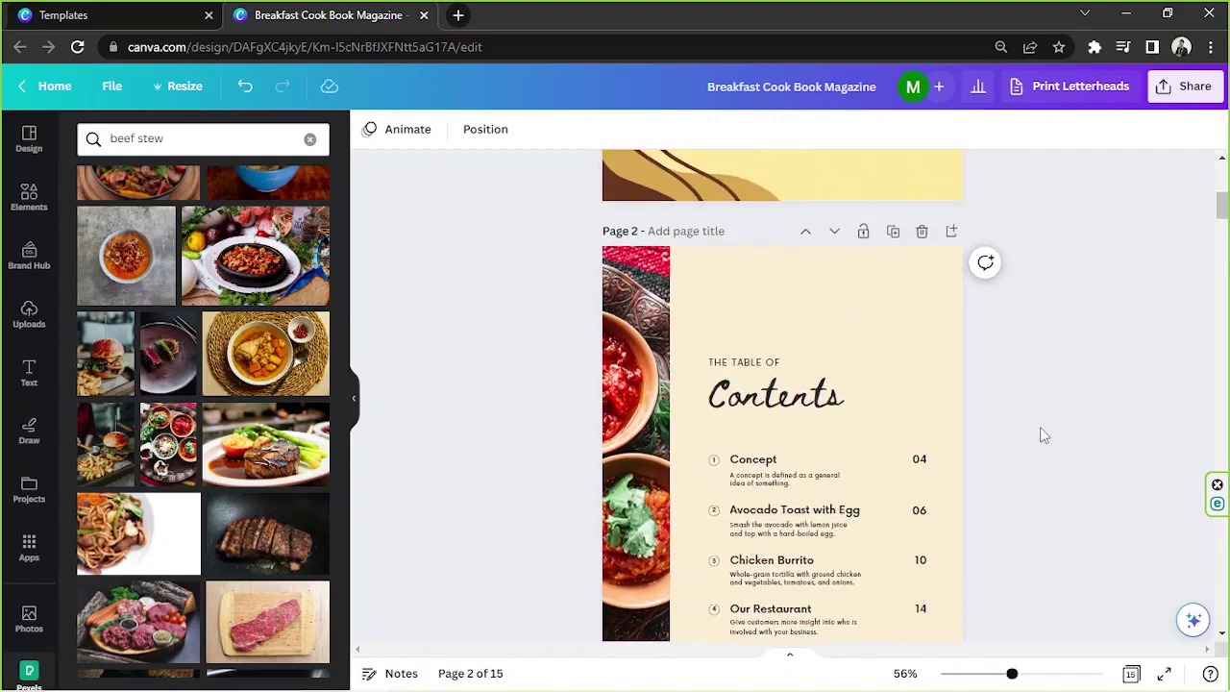
{"action": "scroll", "coordinate": [1041, 432], "scroll_direction": "down", "scroll_amount": 2}
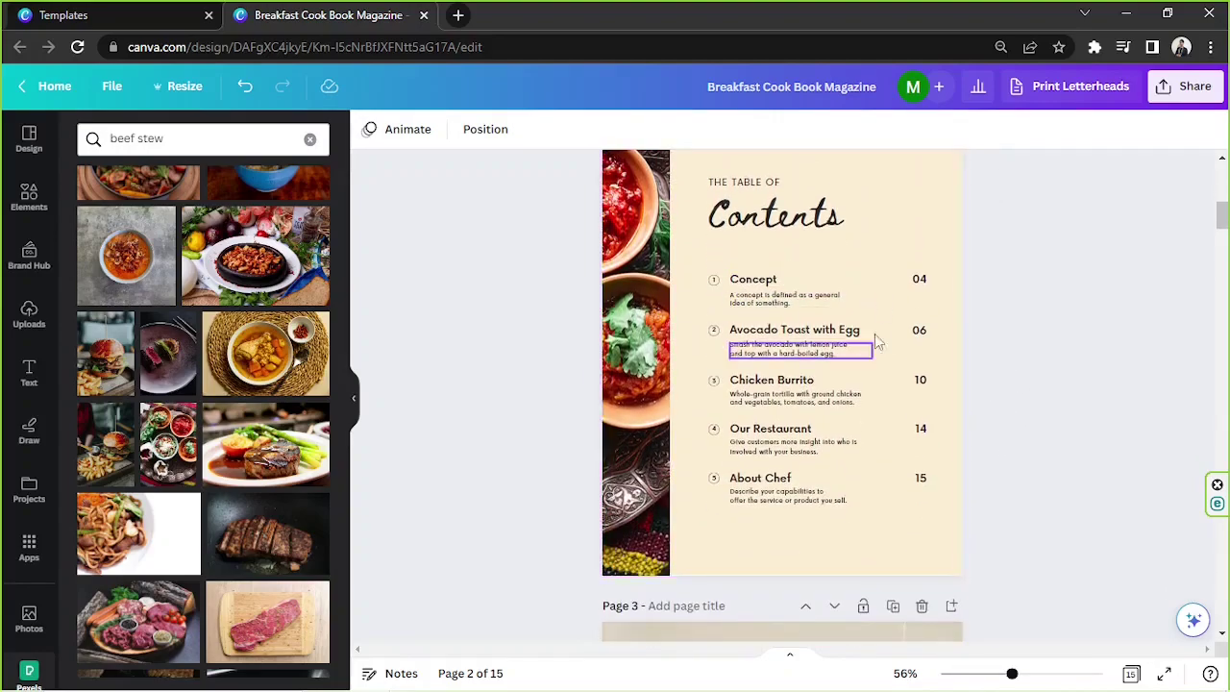
Delete the Concept page with the kitchen photo
{"action": "scroll", "coordinate": [1091, 482], "scroll_direction": "down", "scroll_amount": 5}
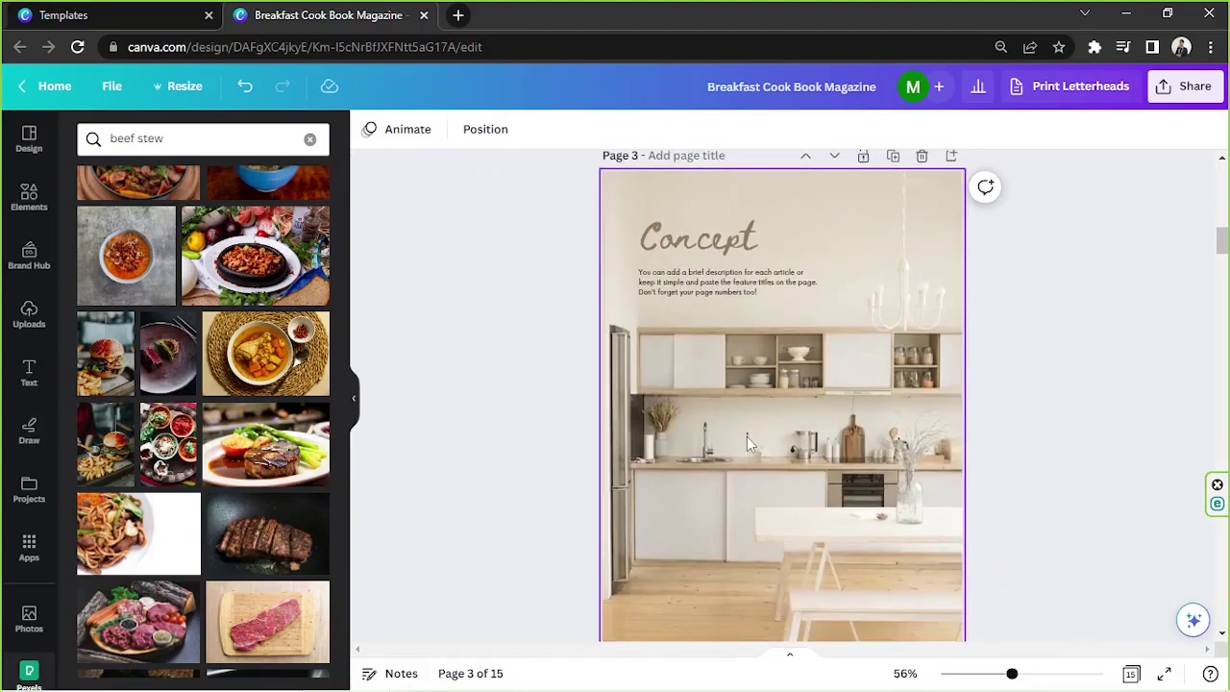
{"action": "left_click", "coordinate": [746, 435]}
{"action": "scroll", "coordinate": [846, 452], "scroll_direction": "up", "scroll_amount": 2}
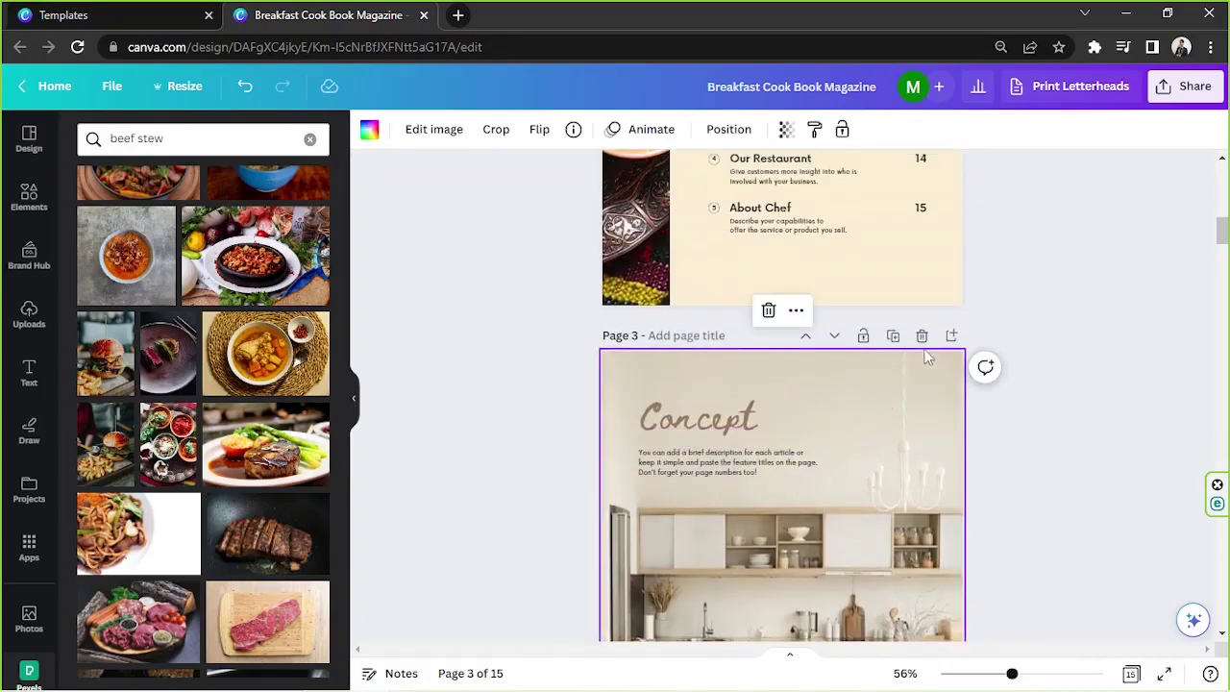
{"action": "scroll", "coordinate": [530, 352], "scroll_direction": "down", "scroll_amount": 4}
{"action": "scroll", "coordinate": [534, 317], "scroll_direction": "up", "scroll_amount": 1}
{"action": "scroll", "coordinate": [537, 282], "scroll_direction": "up", "scroll_amount": 2}
{"action": "left_click_drag", "start_coordinate": [540, 306], "coordinate": [1064, 449]}
{"action": "scroll", "coordinate": [961, 413], "scroll_direction": "down", "scroll_amount": 3}
{"action": "scroll", "coordinate": [1064, 448], "scroll_direction": "up", "scroll_amount": 4}
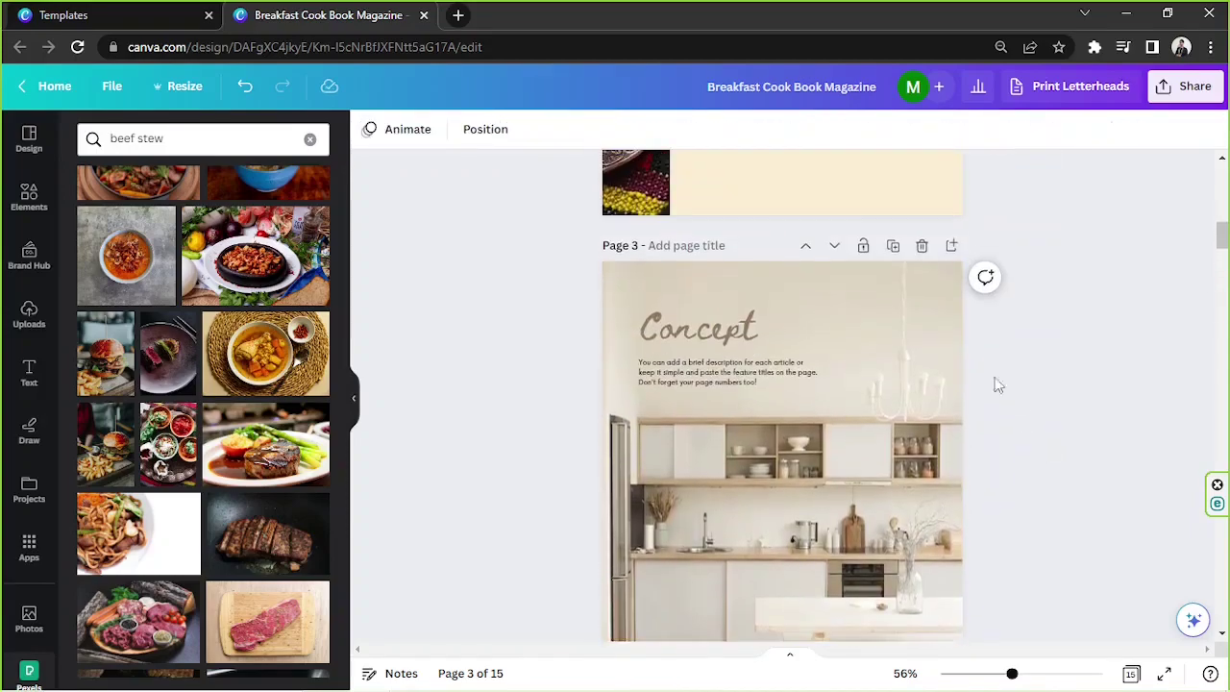
{"action": "left_click", "coordinate": [922, 248]}
Delete the "Easy & Delicious" page that follows the table of contents
{"action": "scroll", "coordinate": [1050, 389], "scroll_direction": "down", "scroll_amount": 4}
{"action": "scroll", "coordinate": [1050, 388], "scroll_direction": "up", "scroll_amount": 4}
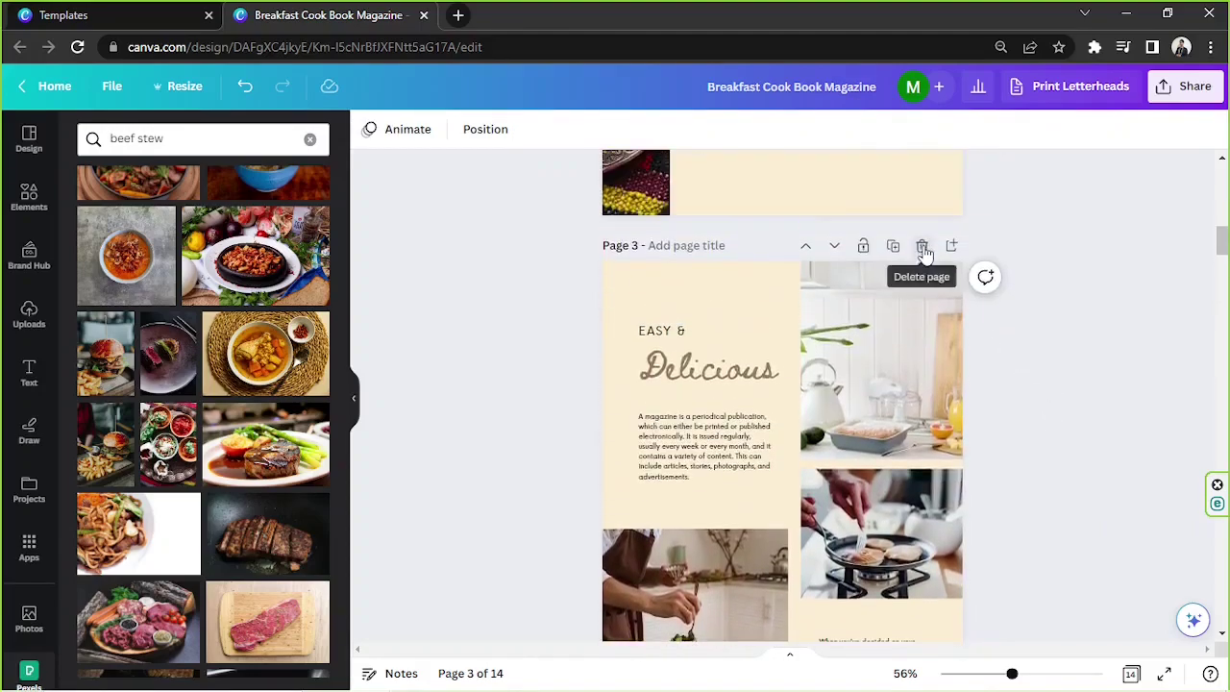
{"action": "left_click", "coordinate": [922, 248]}
Search the Pexels photos for "pizza" to illustrate the Avocado Toast with Egg recipe page
{"action": "scroll", "coordinate": [981, 283], "scroll_direction": "down", "scroll_amount": 3}
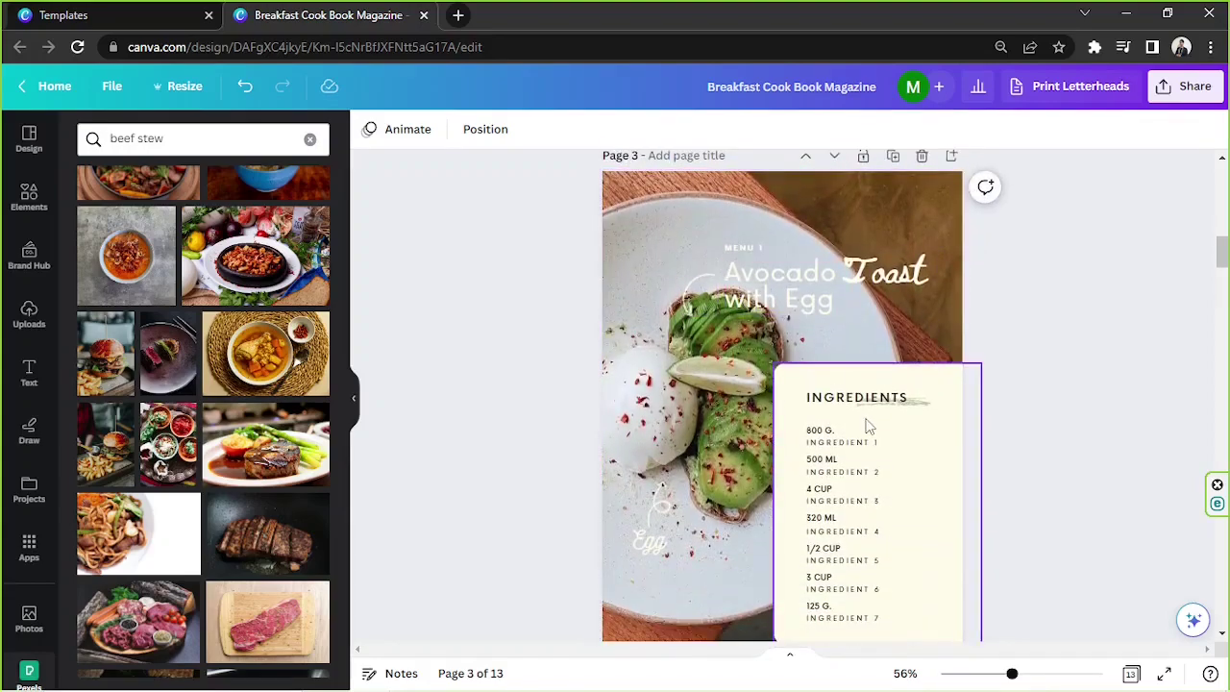
{"action": "scroll", "coordinate": [868, 425], "scroll_direction": "down", "scroll_amount": 2}
{"action": "scroll", "coordinate": [868, 426], "scroll_direction": "up", "scroll_amount": 2}
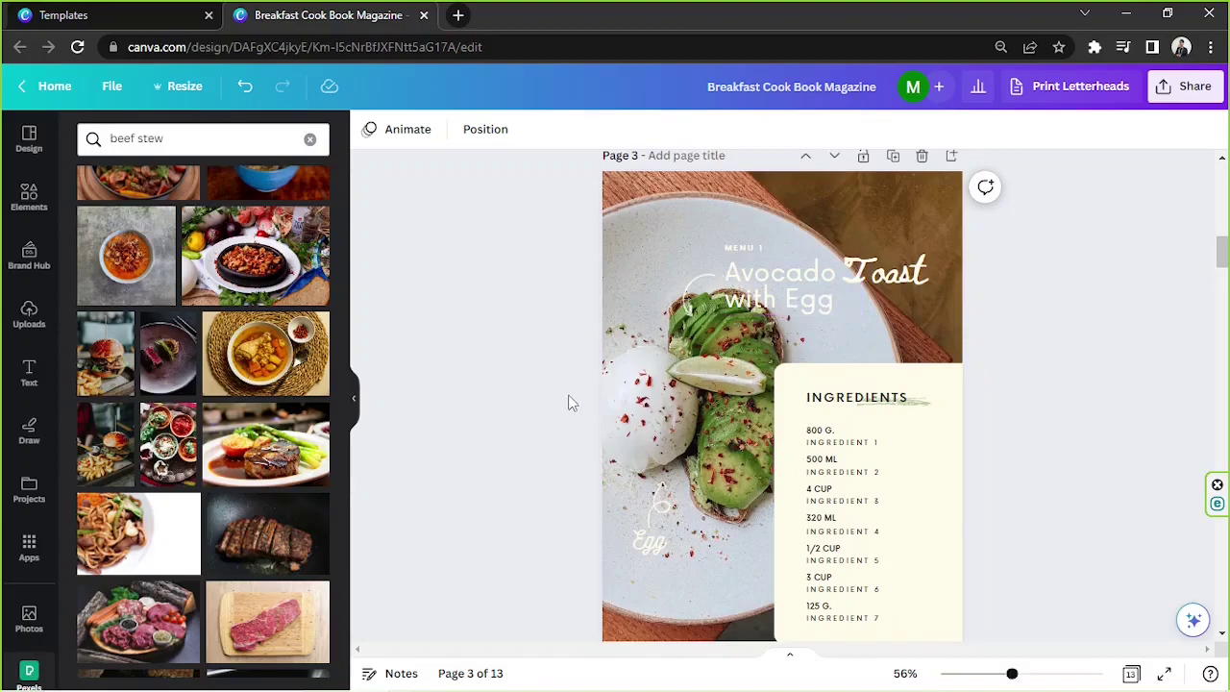
{"action": "left_click", "coordinate": [173, 139]}
{"action": "type", "text": "pizza"}
{"action": "key", "text": "Return"}
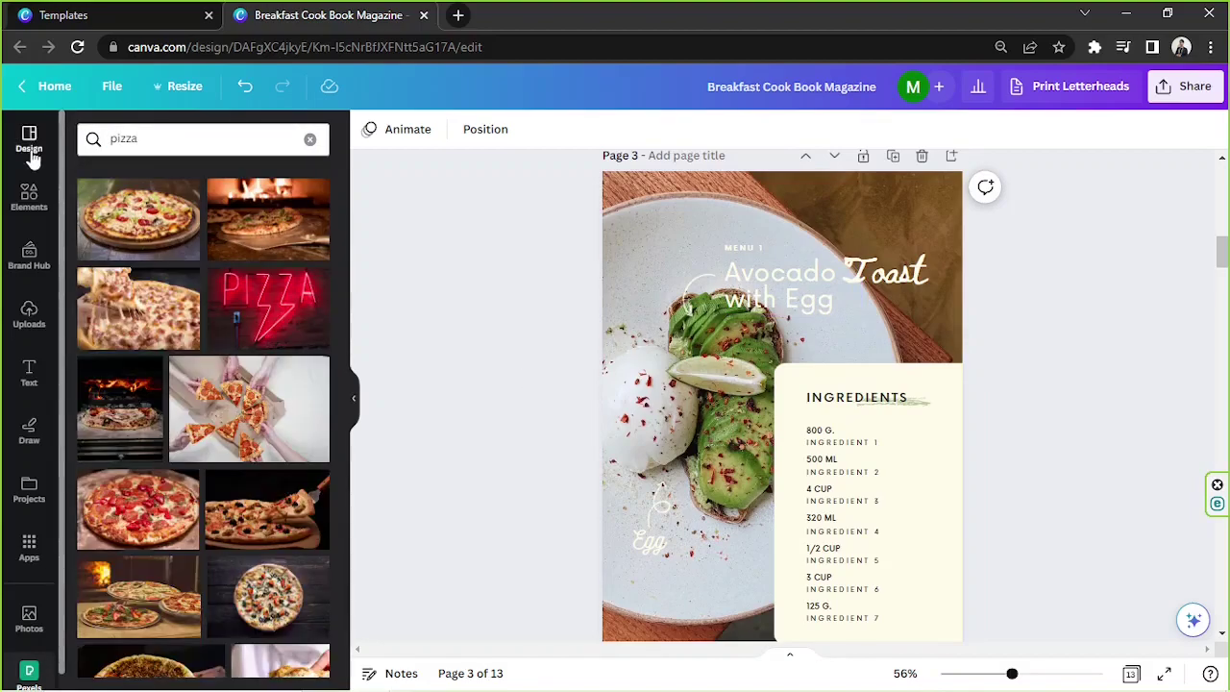
Replace the avocado toast background on page 3 with the close-up photo of a pizza with green peppers and mushrooms
{"action": "scroll", "coordinate": [247, 453], "scroll_direction": "down", "scroll_amount": 3}
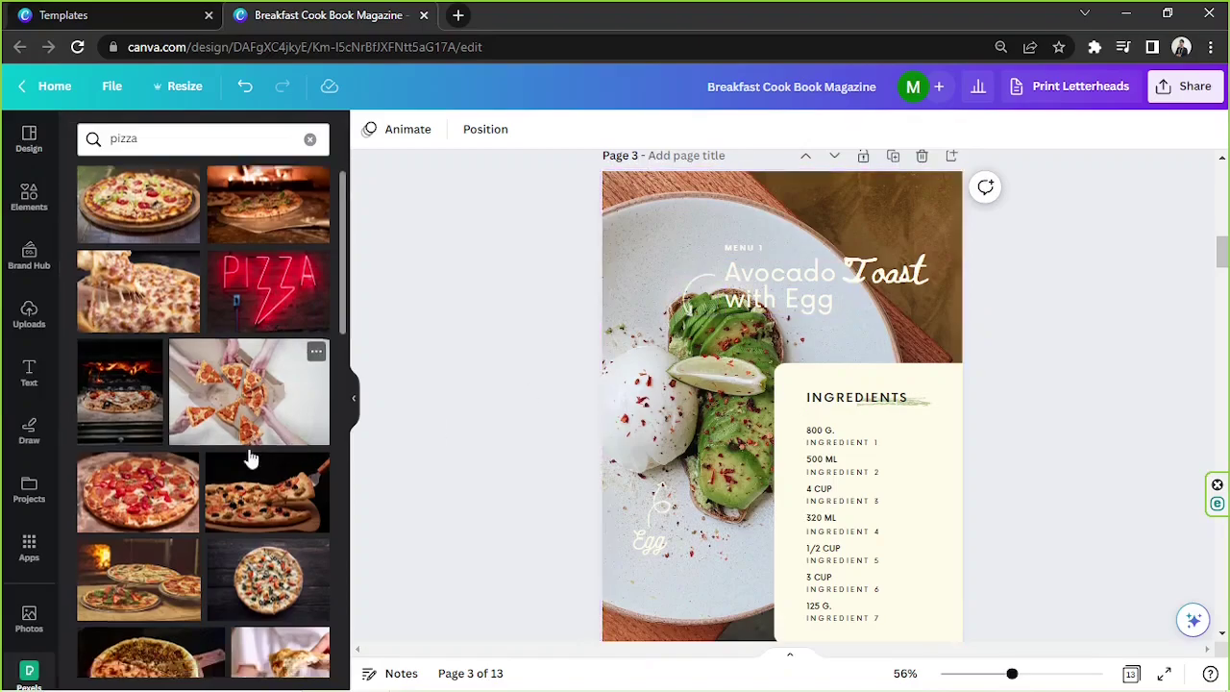
{"action": "left_click_drag", "start_coordinate": [120, 339], "coordinate": [624, 472]}
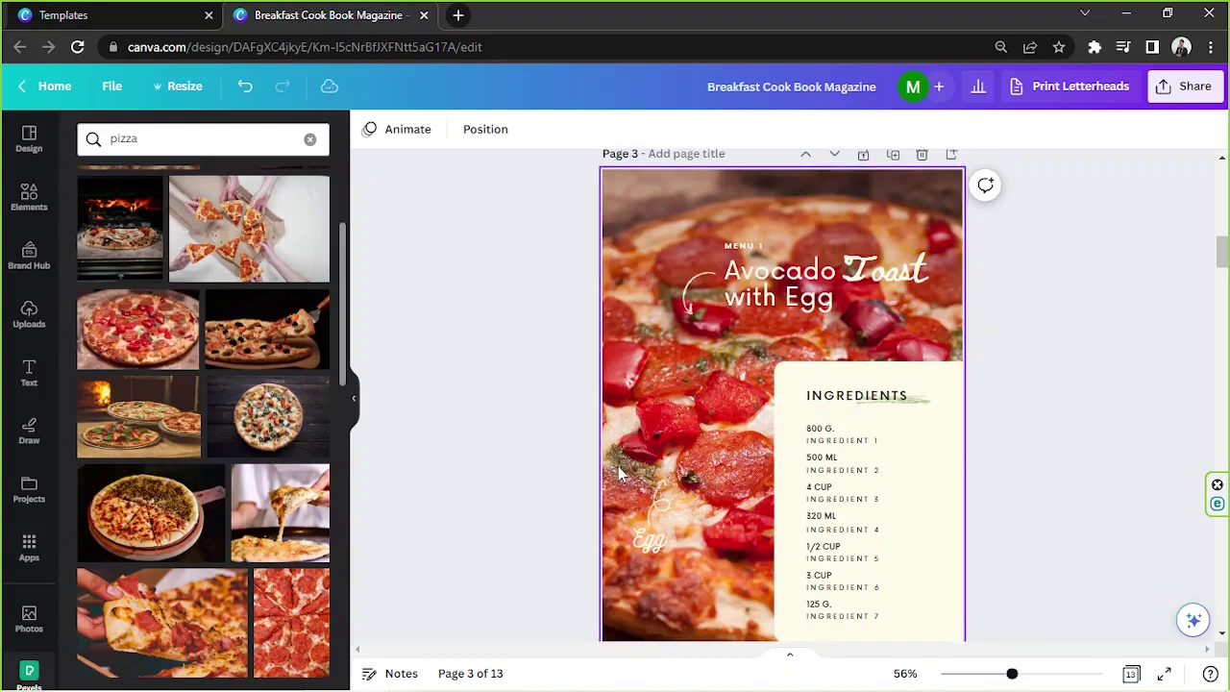
{"action": "scroll", "coordinate": [625, 472], "scroll_direction": "down", "scroll_amount": 2}
{"action": "scroll", "coordinate": [169, 493], "scroll_direction": "down", "scroll_amount": 3}
{"action": "left_click_drag", "start_coordinate": [261, 370], "coordinate": [626, 243]}
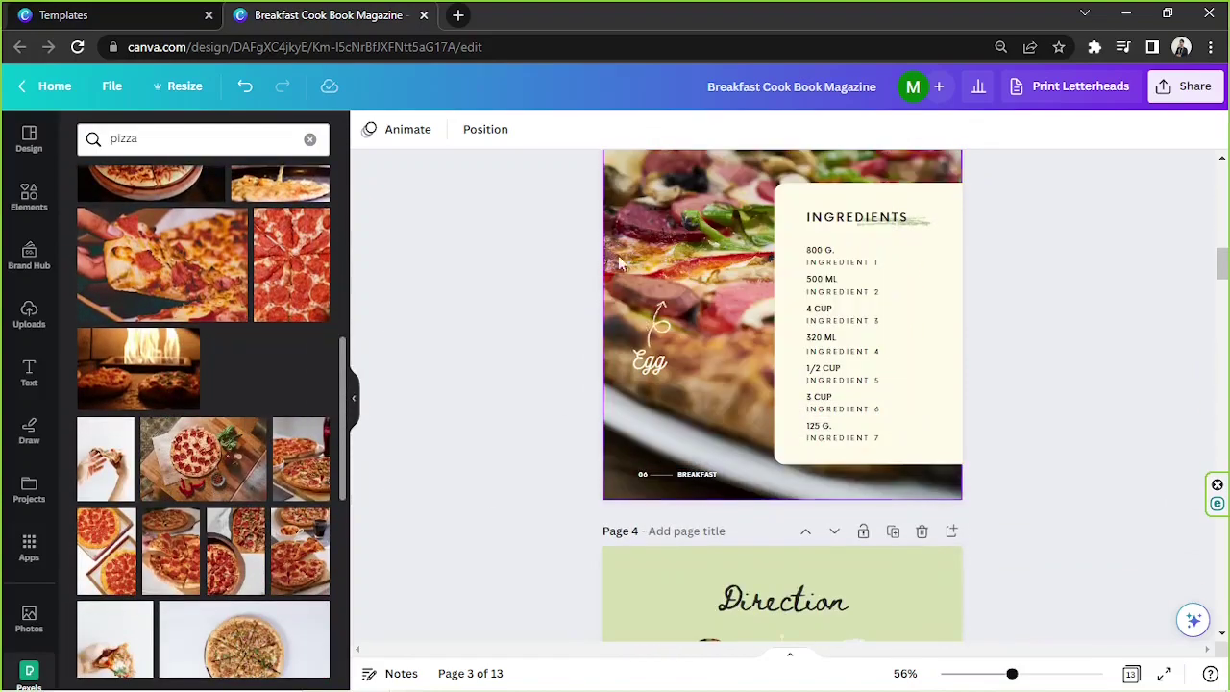
{"action": "scroll", "coordinate": [526, 442], "scroll_direction": "up", "scroll_amount": 3}
{"action": "scroll", "coordinate": [527, 447], "scroll_direction": "down", "scroll_amount": 2}
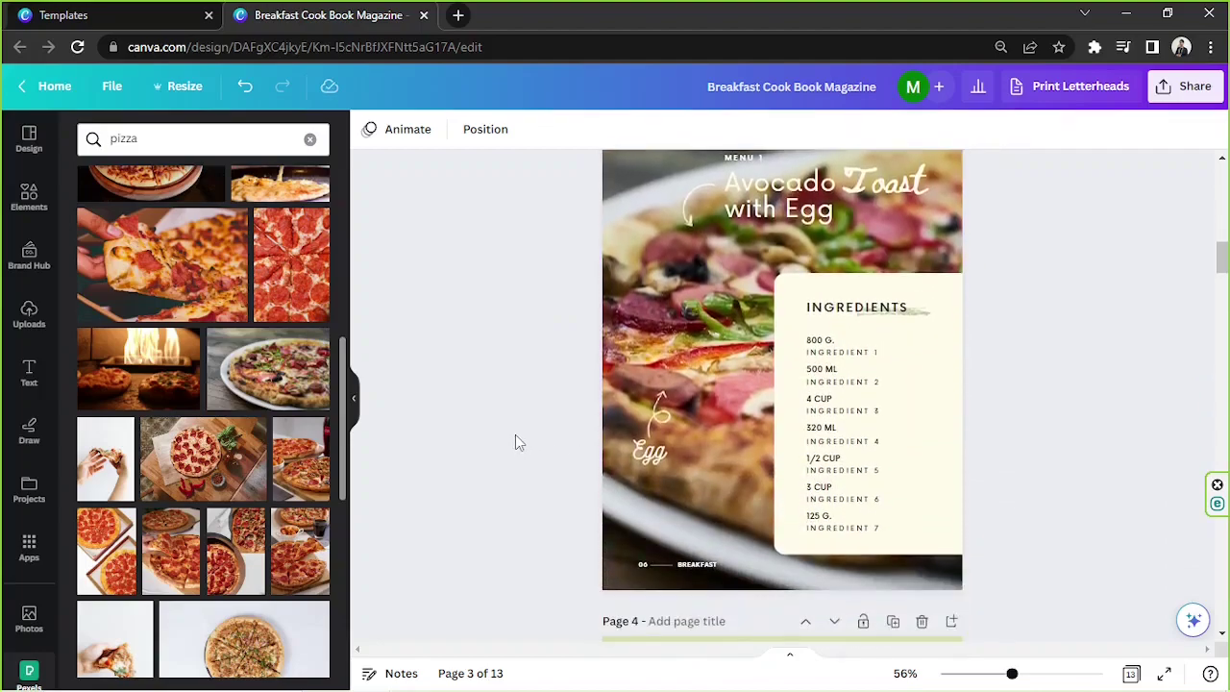
{"action": "scroll", "coordinate": [307, 423], "scroll_direction": "up", "scroll_amount": 3}
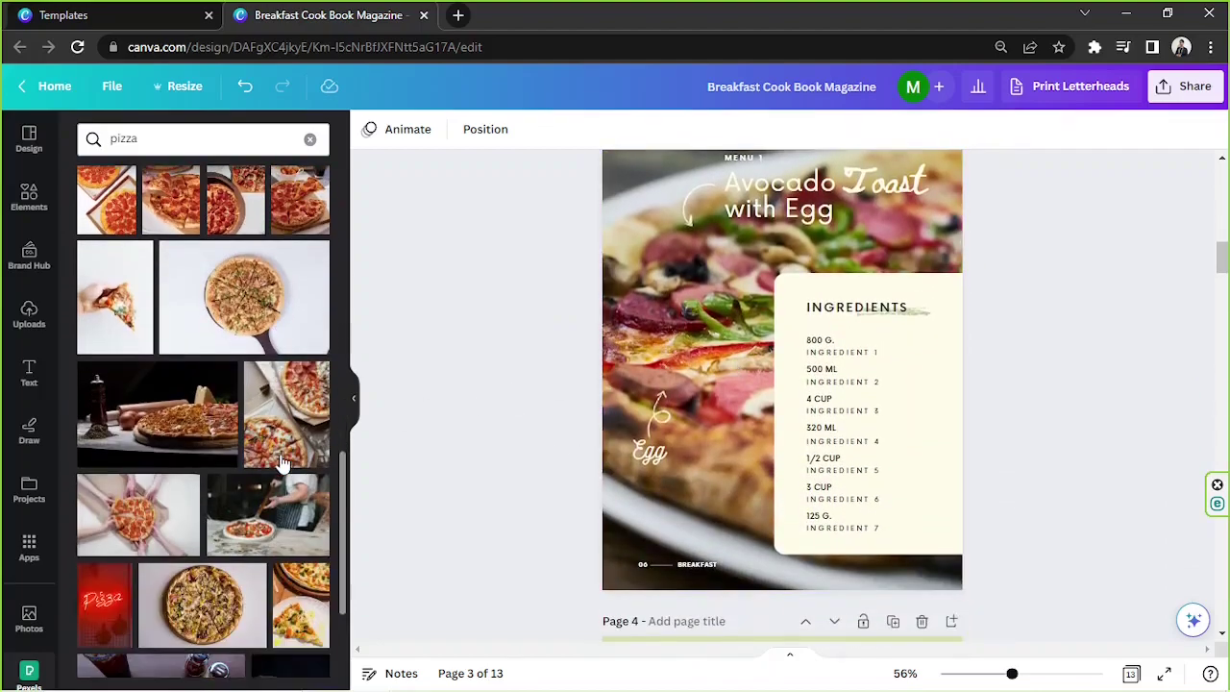
{"action": "scroll", "coordinate": [963, 443], "scroll_direction": "up", "scroll_amount": 1}
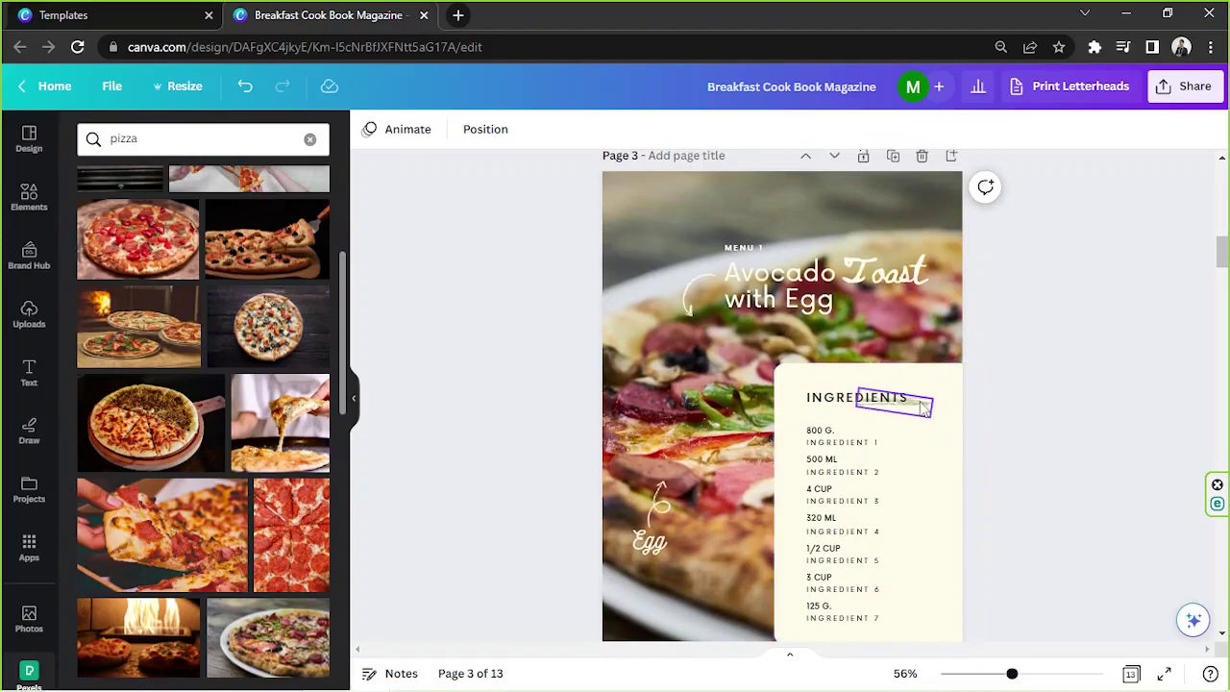
Delete the green brush underline beneath the INGREDIENTS heading on page 3
{"action": "left_click", "coordinate": [925, 409]}
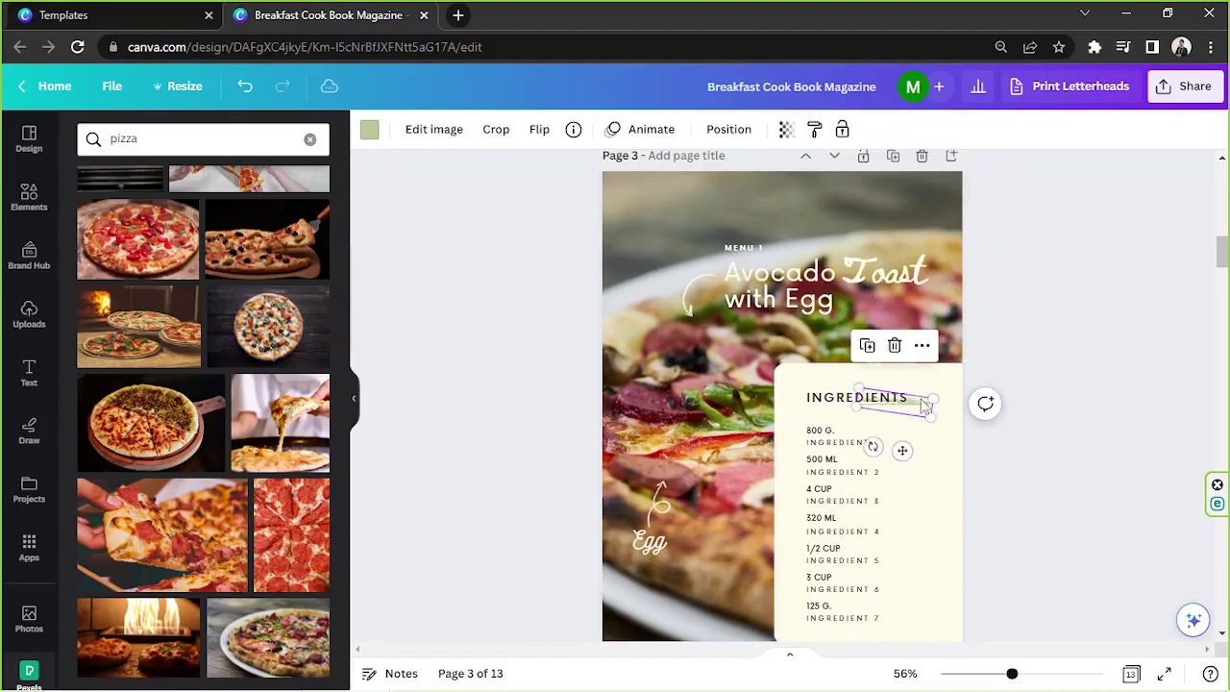
{"action": "left_click", "coordinate": [894, 348]}
{"action": "scroll", "coordinate": [947, 413], "scroll_direction": "down", "scroll_amount": 1}
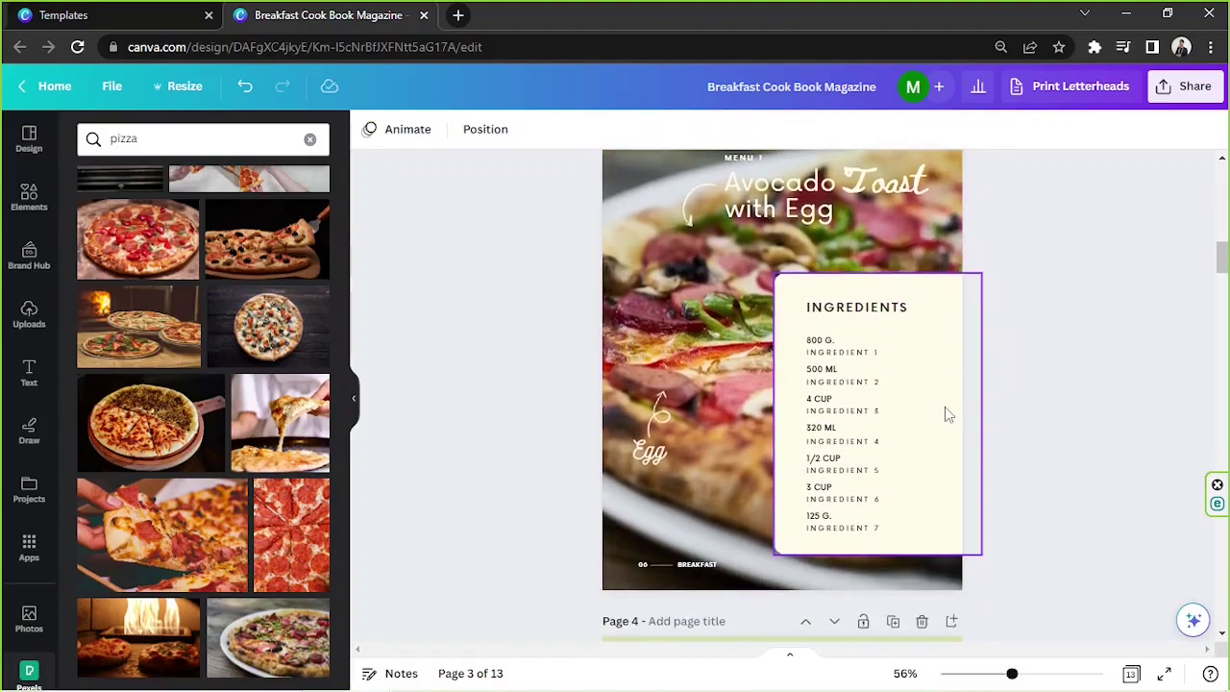
Switch to the Notepad file 91, look over the pizza recipe text, and return to the cookbook design
{"action": "mouse_move", "coordinate": [532, 679]}
{"action": "left_click", "coordinate": [416, 674]}
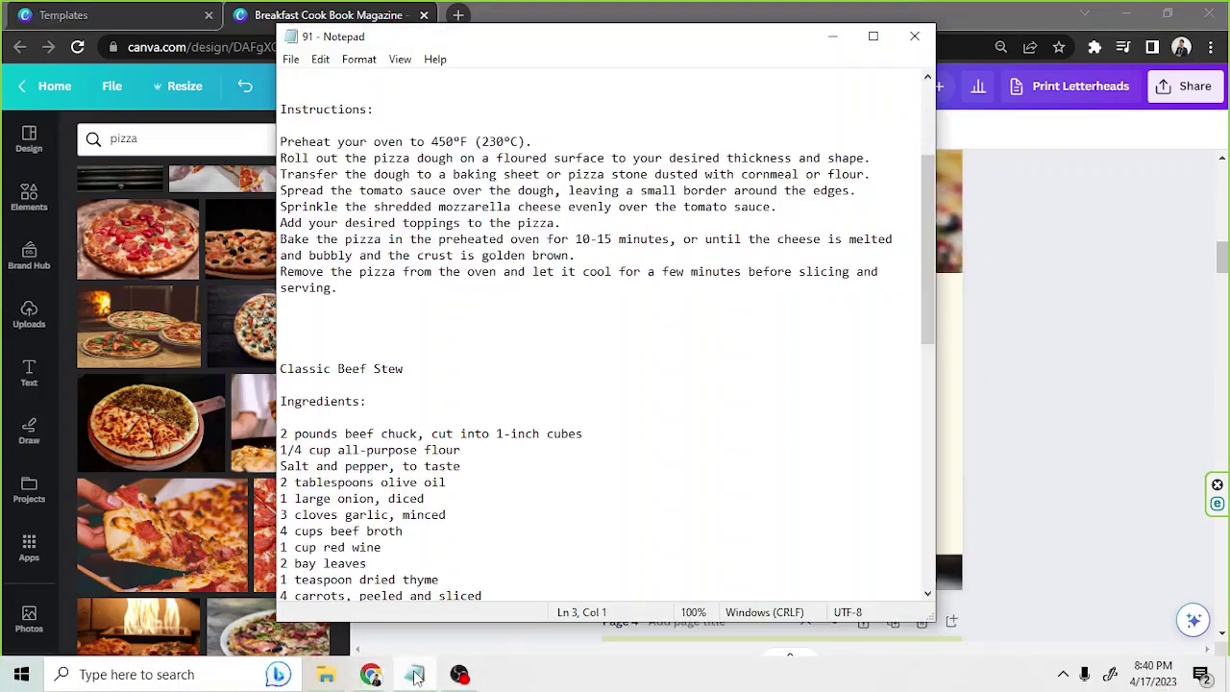
{"action": "left_click_drag", "start_coordinate": [537, 261], "coordinate": [280, 174]}
{"action": "left_click", "coordinate": [936, 365]}
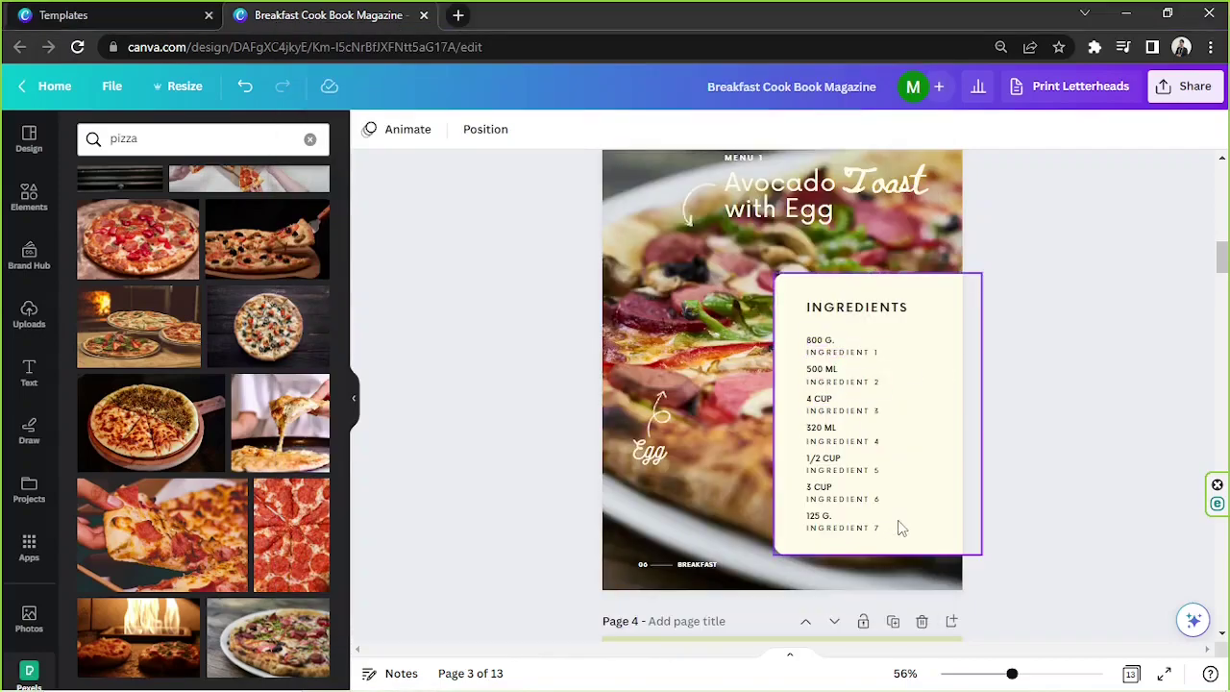
Delete the placeholder quantities and ingredient names from the lower rows of the INGREDIENTS card on page 3
{"action": "left_click", "coordinate": [865, 529]}
{"action": "key", "text": "Delete"}
{"action": "left_click", "coordinate": [832, 519]}
{"action": "key", "text": "Delete"}
{"action": "left_click", "coordinate": [831, 498]}
{"action": "key", "text": "Delete"}
{"action": "left_click", "coordinate": [827, 469]}
{"action": "key", "text": "Delete"}
{"action": "left_click", "coordinate": [823, 442]}
{"action": "key", "text": "Delete"}
{"action": "left_click", "coordinate": [822, 426]}
{"action": "key", "text": "Delete"}
{"action": "left_click", "coordinate": [821, 412]}
{"action": "key", "text": "Delete"}
{"action": "left_click", "coordinate": [817, 382]}
{"action": "key", "text": "Delete"}
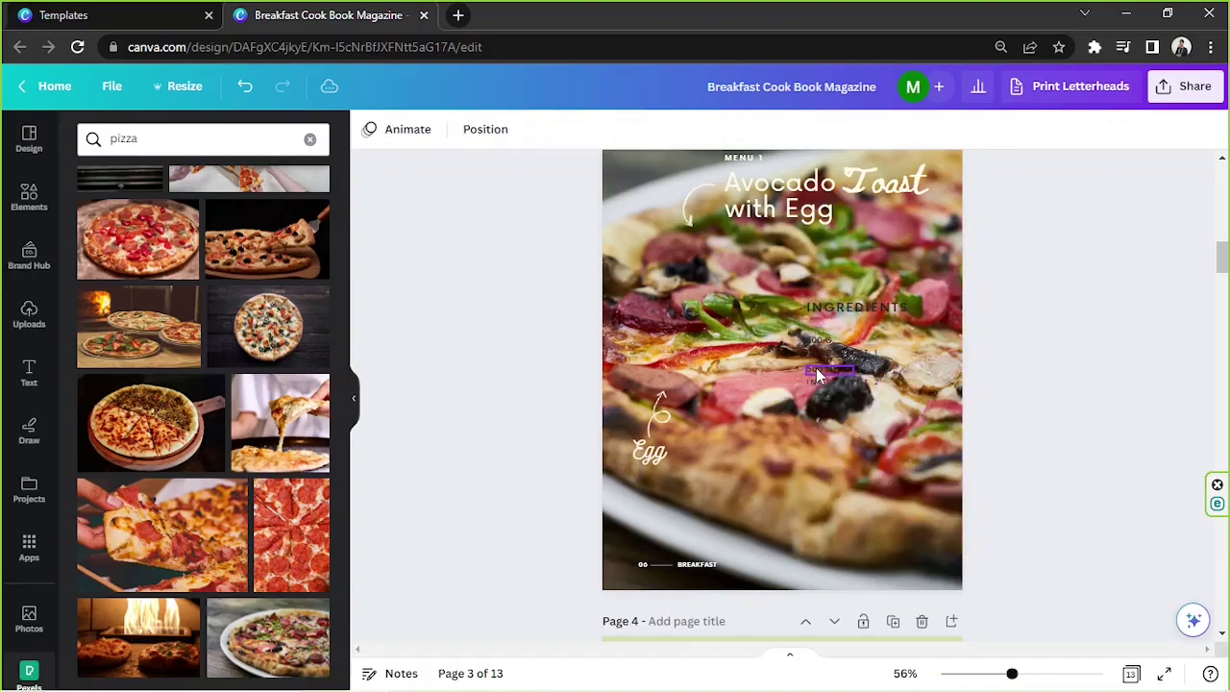
Restore the deleted cream card and remove the remaining placeholder ingredient lines, keeping only the "800 G." text
{"action": "left_click", "coordinate": [816, 367]}
{"action": "key", "text": "ctrl+z"}
{"action": "left_click", "coordinate": [839, 396]}
{"action": "left_click", "coordinate": [840, 382]}
{"action": "key", "text": "Delete"}
{"action": "left_click", "coordinate": [825, 356]}
{"action": "key", "text": "Delete"}
Widen the "800 G." text box and replace its text with the pizza ingredient list, from pizza dough to flour or cornmeal for dusting
{"action": "left_click", "coordinate": [819, 342]}
{"action": "double_click", "coordinate": [842, 342]}
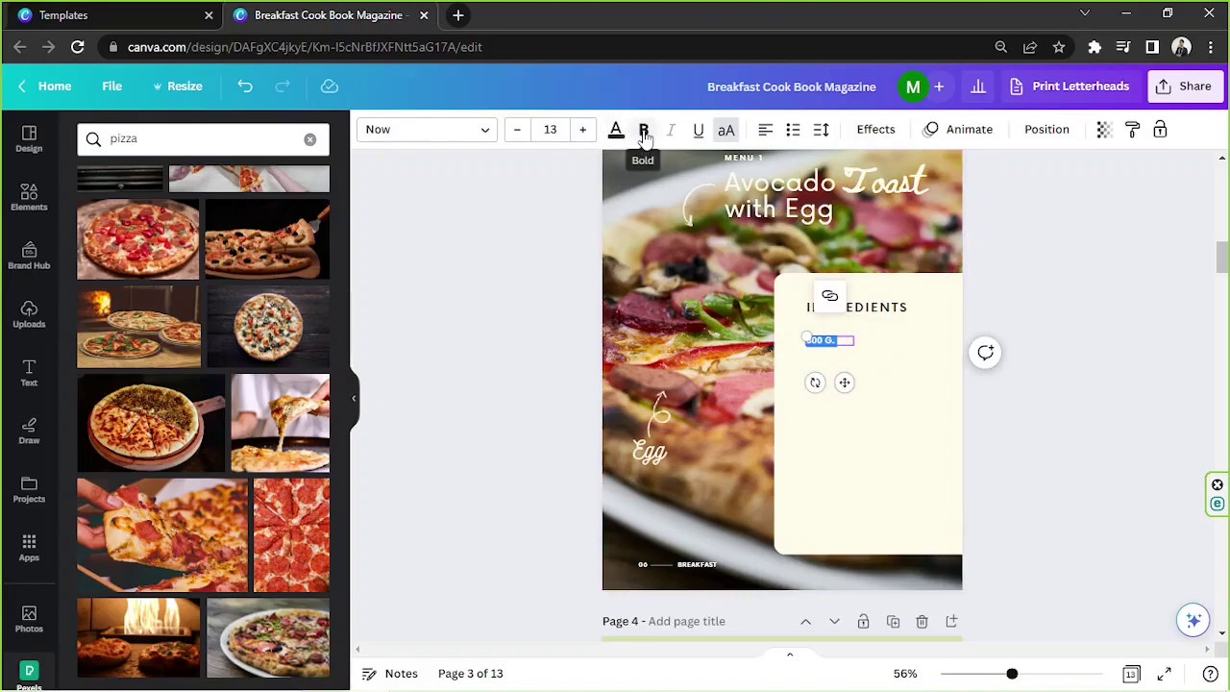
{"action": "left_click", "coordinate": [853, 346]}
{"action": "left_click_drag", "start_coordinate": [854, 341], "coordinate": [945, 342]}
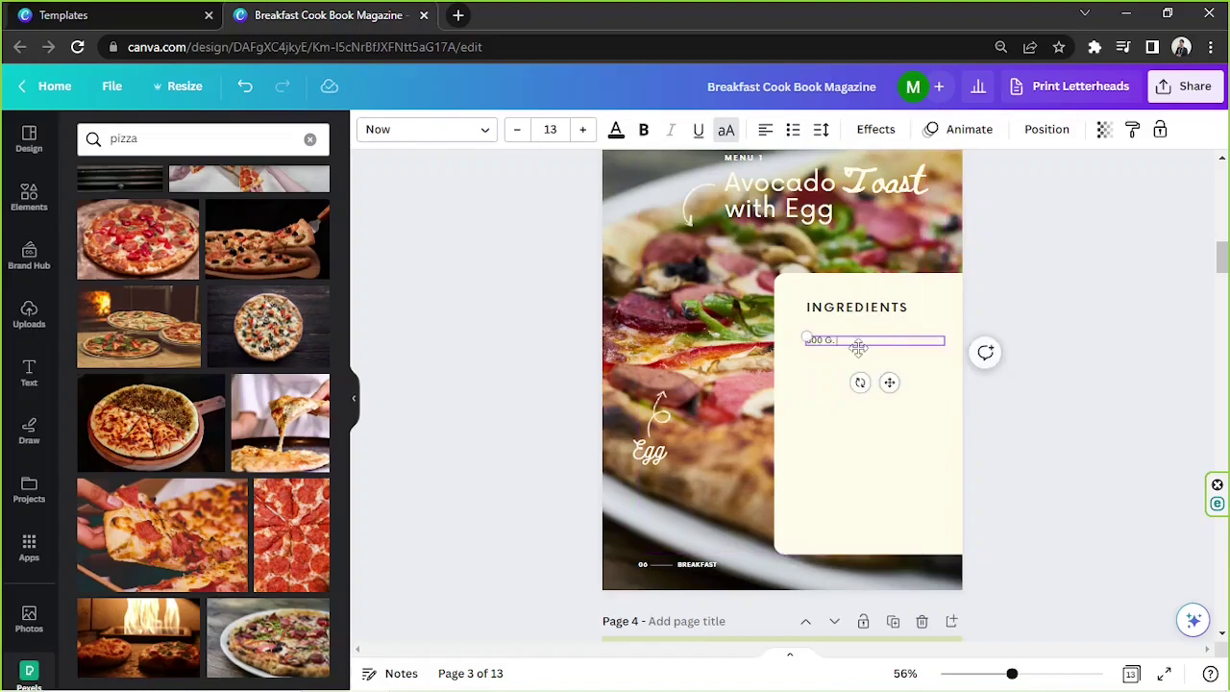
{"action": "left_click_drag", "start_coordinate": [848, 339], "coordinate": [788, 340]}
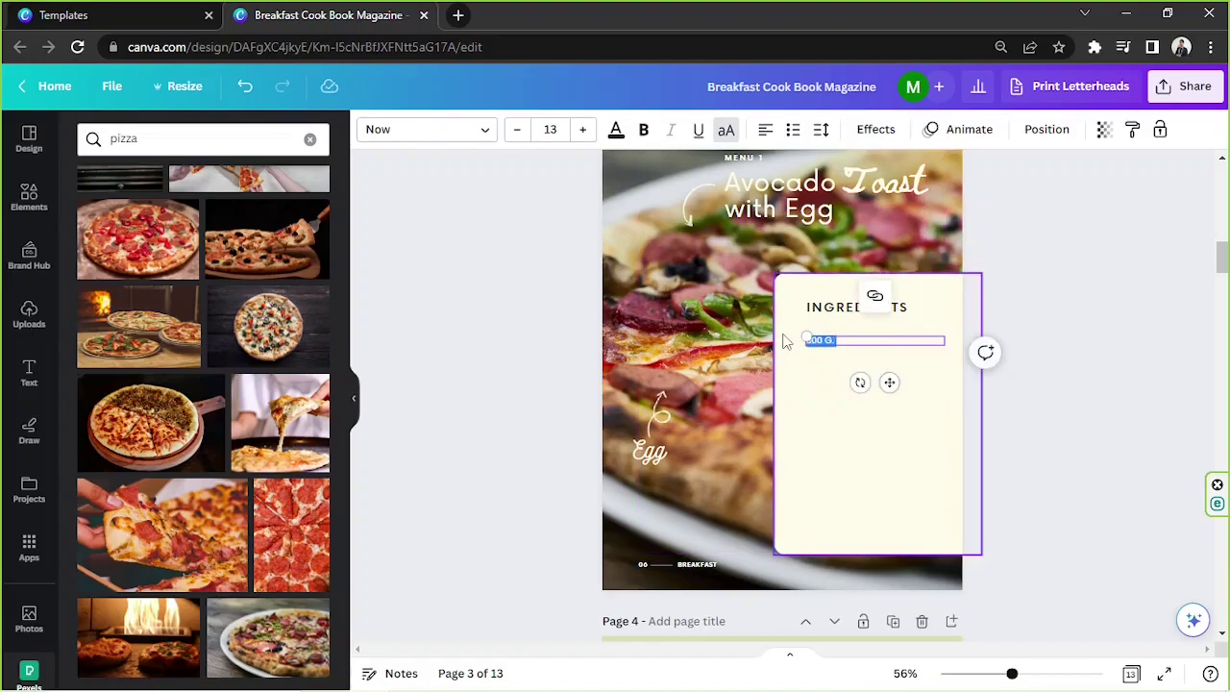
{"action": "type", "text": "1 BATCH OF PIZZA DOUGH (STORE-BOUGHT OR HOMEMADE) 1/2 CUP TOMATO SAUCE 2 CUPS SHREDDED MOZZARELLA CHEESE YOUR CHOICE OF TOPPINGS (SUGGESTIONS: SLICED PEPPERONI, SLICED MUSHROOMS, DICED BELL PEPPERS, SLICED ONIONS, COOKED SAUSAGE, OLIVES, ETC.) FLOUR OR CORNMEAL FOR DUSTING"}
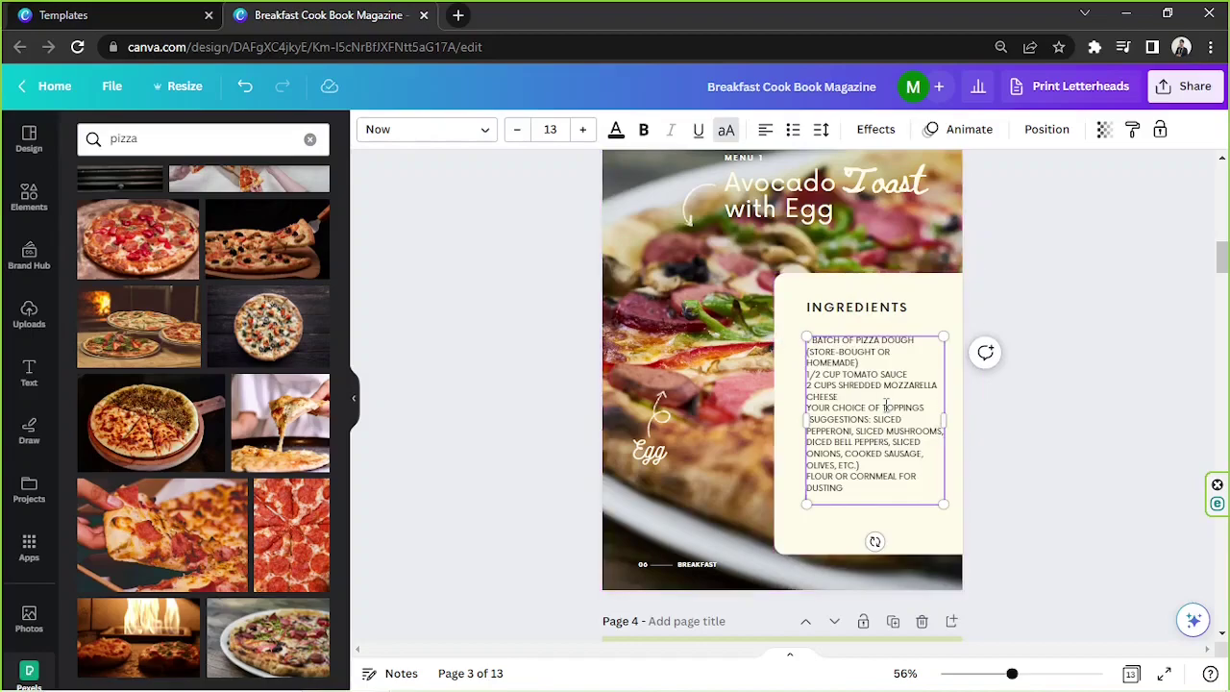
Scale the ingredient list up to font size 14.7, reposition it on the card, and turn off its all-uppercase formatting
{"action": "left_click_drag", "start_coordinate": [805, 336], "coordinate": [789, 315]}
{"action": "left_click_drag", "start_coordinate": [902, 503], "coordinate": [905, 521]}
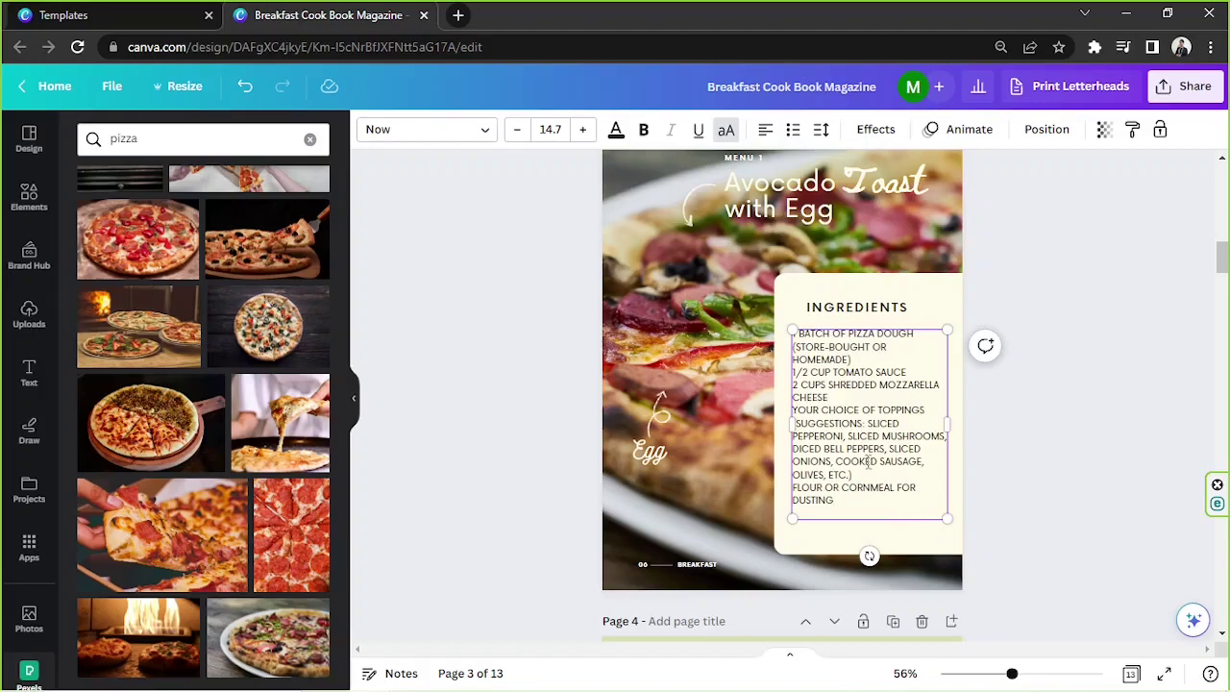
{"action": "left_click", "coordinate": [726, 131]}
{"action": "key", "text": "ctrl+a"}
{"action": "left_click", "coordinate": [726, 130]}
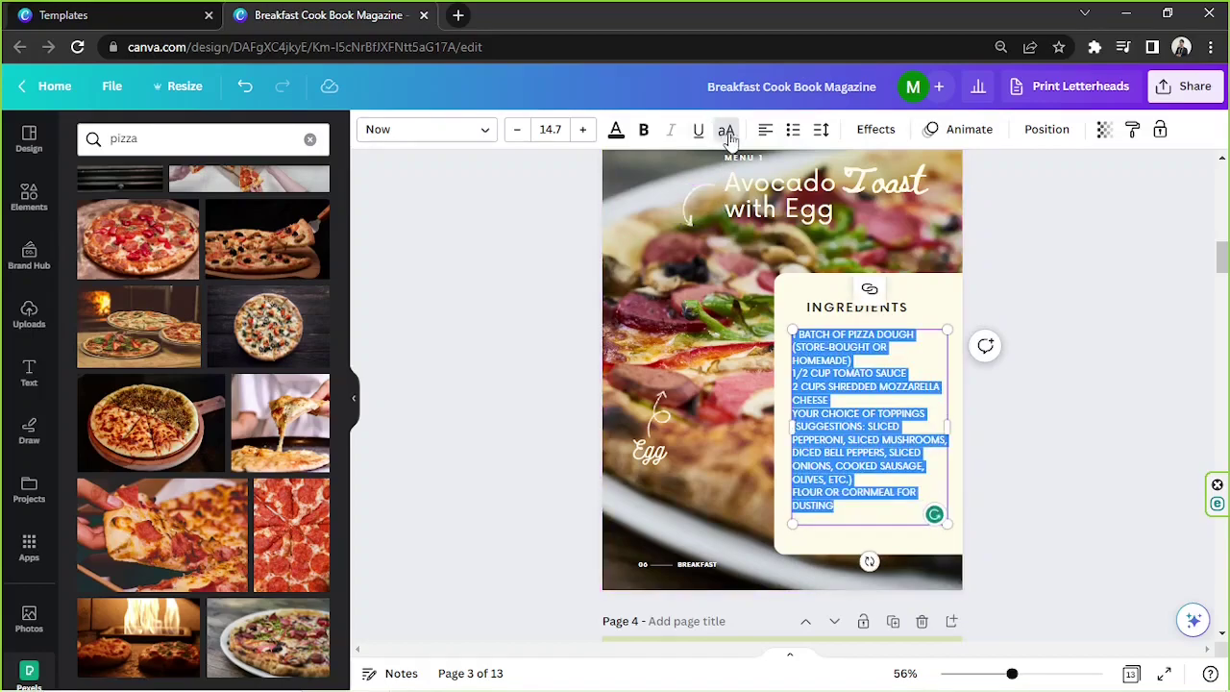
{"action": "left_click", "coordinate": [725, 131]}
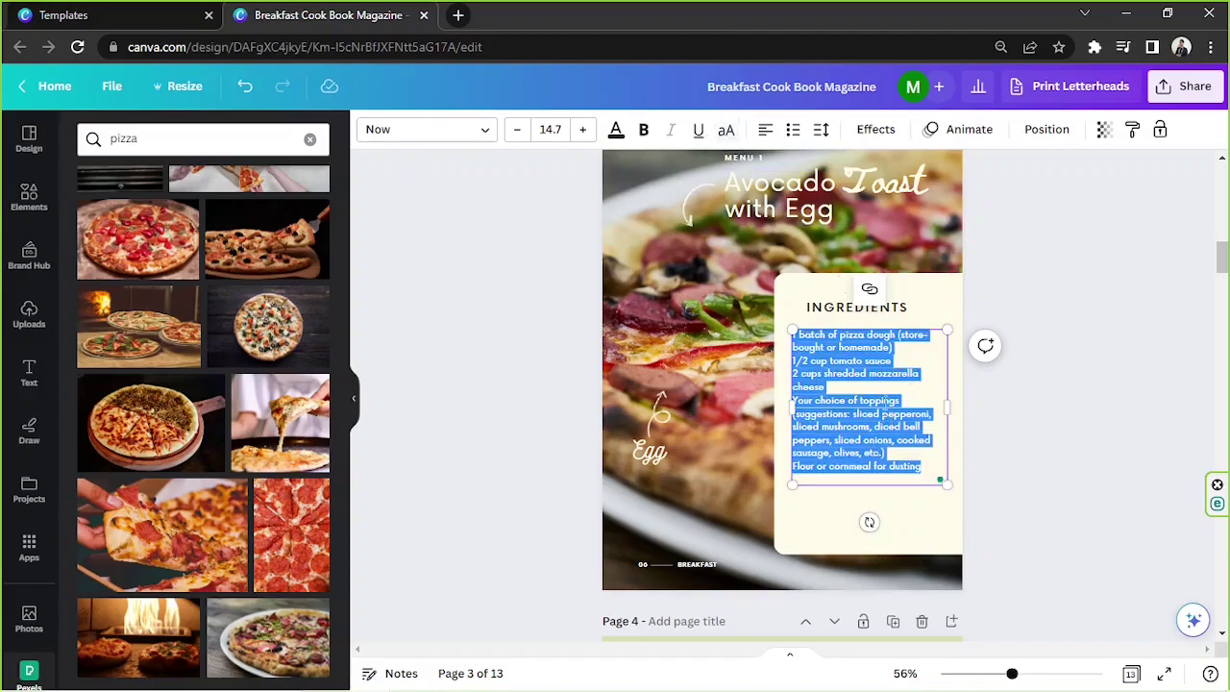
Format the ingredient list as bullet points and remove the empty bullet at its end
{"action": "left_click", "coordinate": [878, 343]}
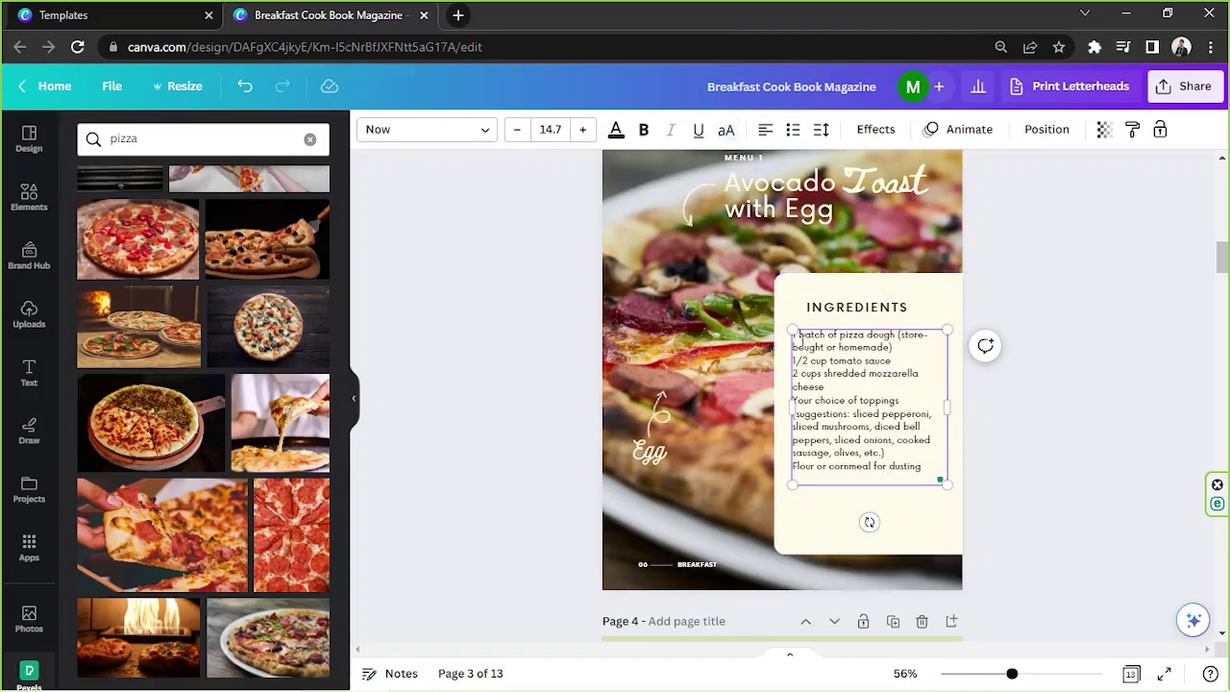
{"action": "key", "text": "ctrl+a"}
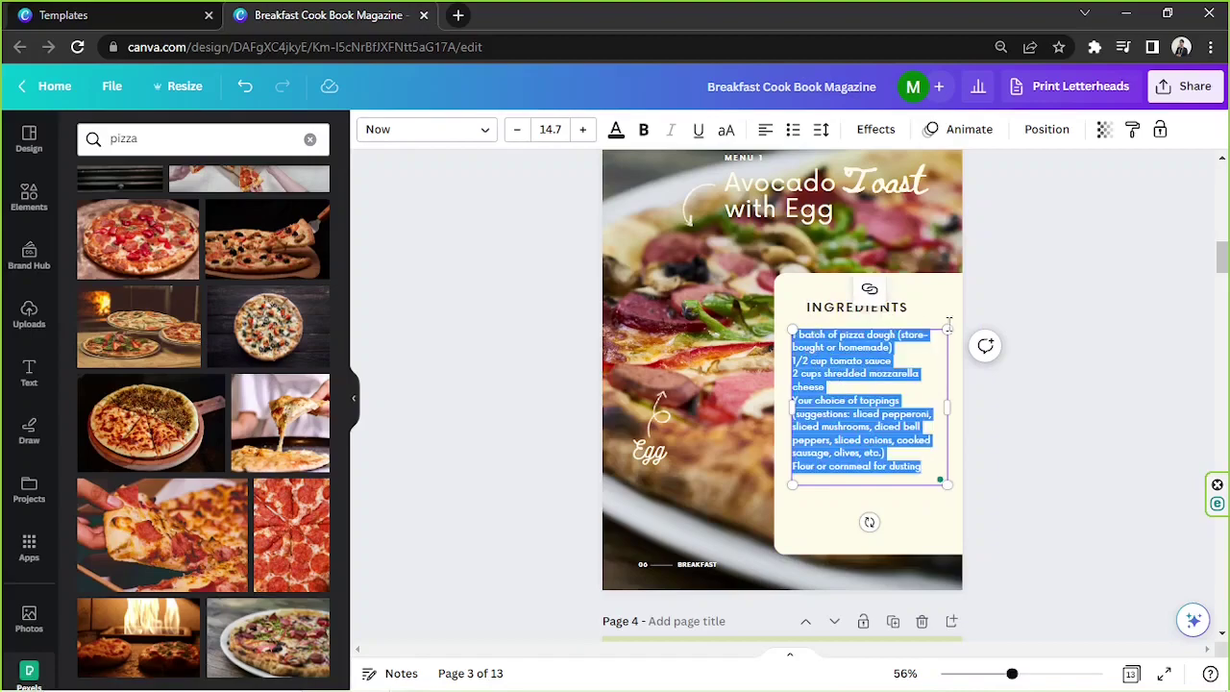
{"action": "left_click", "coordinate": [794, 138]}
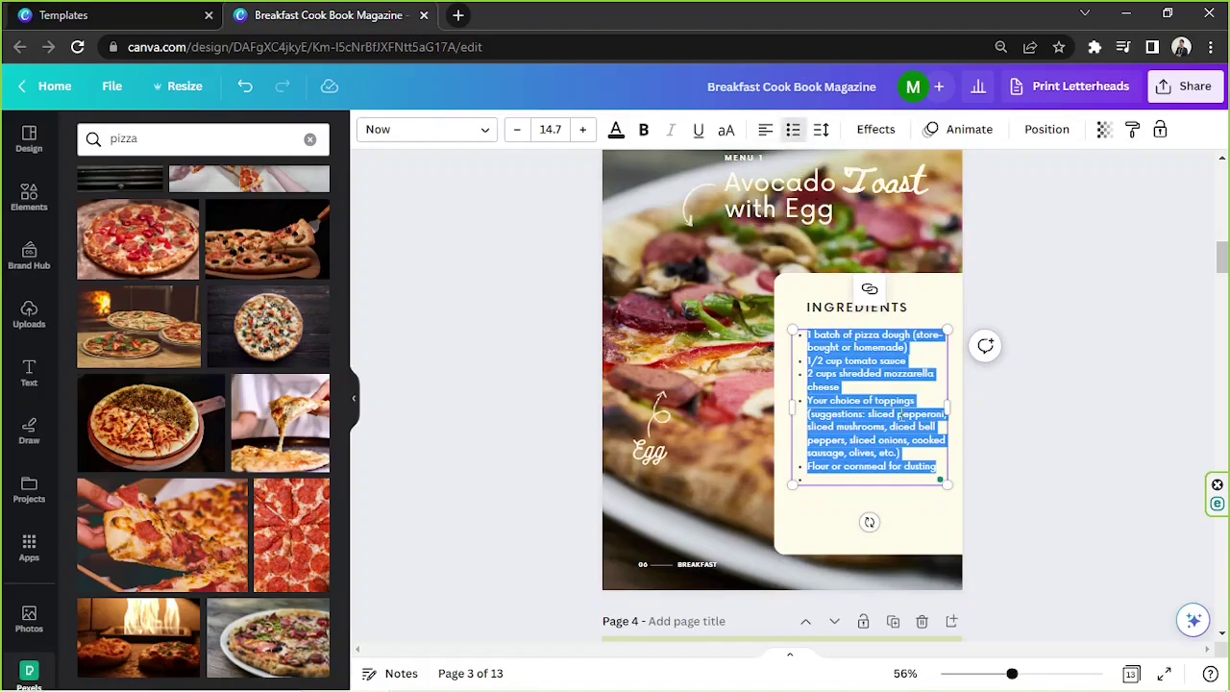
{"action": "left_click", "coordinate": [843, 483]}
{"action": "key", "text": "BackSpace"}
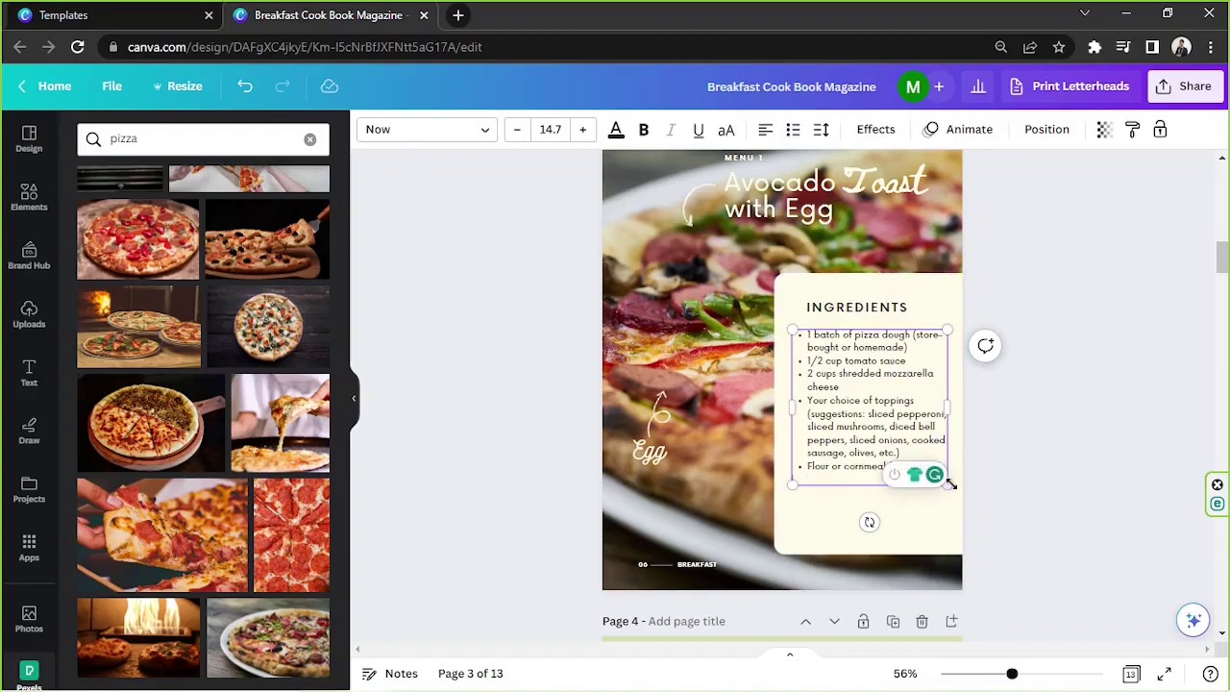
Enlarge the ingredient list to font size 17.5, fit it within the card, and align the INGREDIENTS heading above it
{"action": "left_click_drag", "start_coordinate": [949, 484], "coordinate": [978, 516]}
{"action": "left_click_drag", "start_coordinate": [980, 420], "coordinate": [958, 419]}
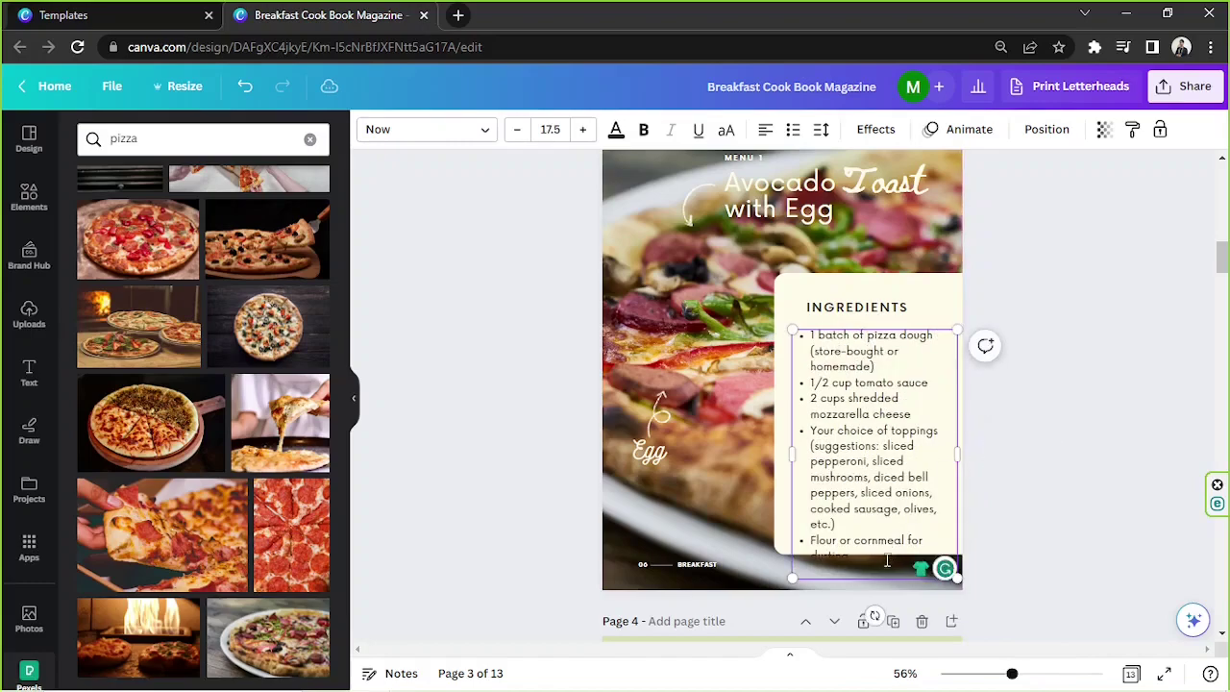
{"action": "mouse_move", "coordinate": [879, 580]}
{"action": "left_mouse_down"}
{"action": "mouse_move", "coordinate": [871, 543]}
{"action": "mouse_move", "coordinate": [870, 564]}
{"action": "left_mouse_up"}
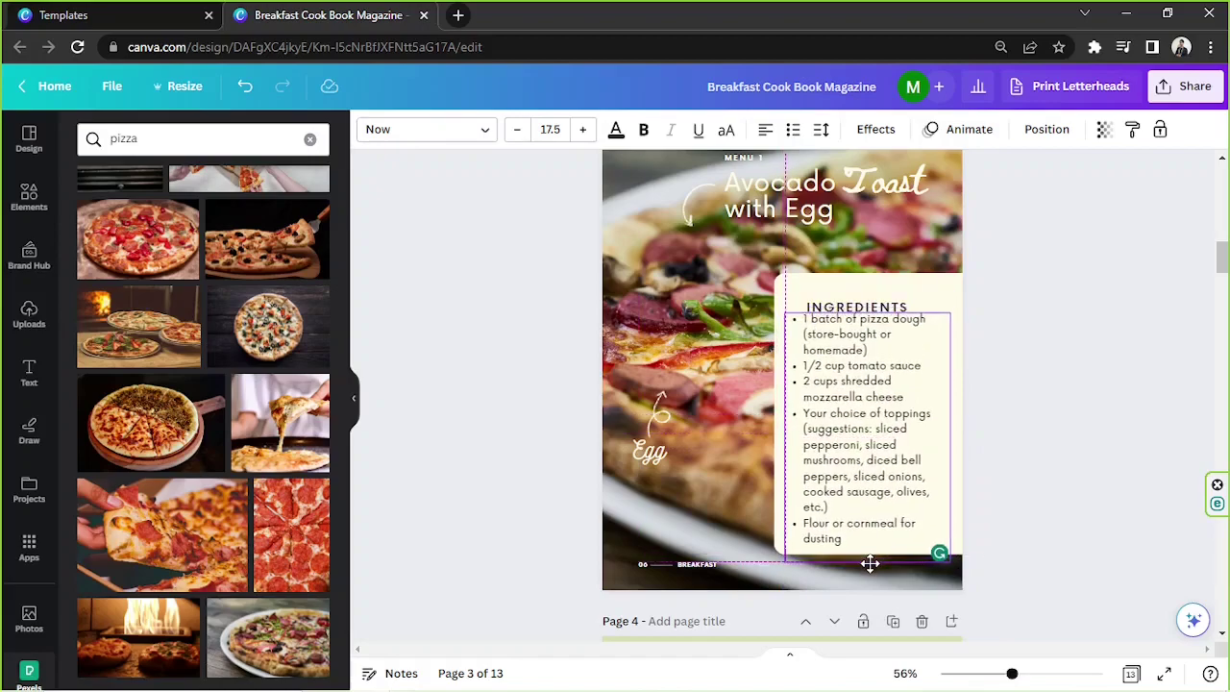
{"action": "left_click", "coordinate": [1013, 432]}
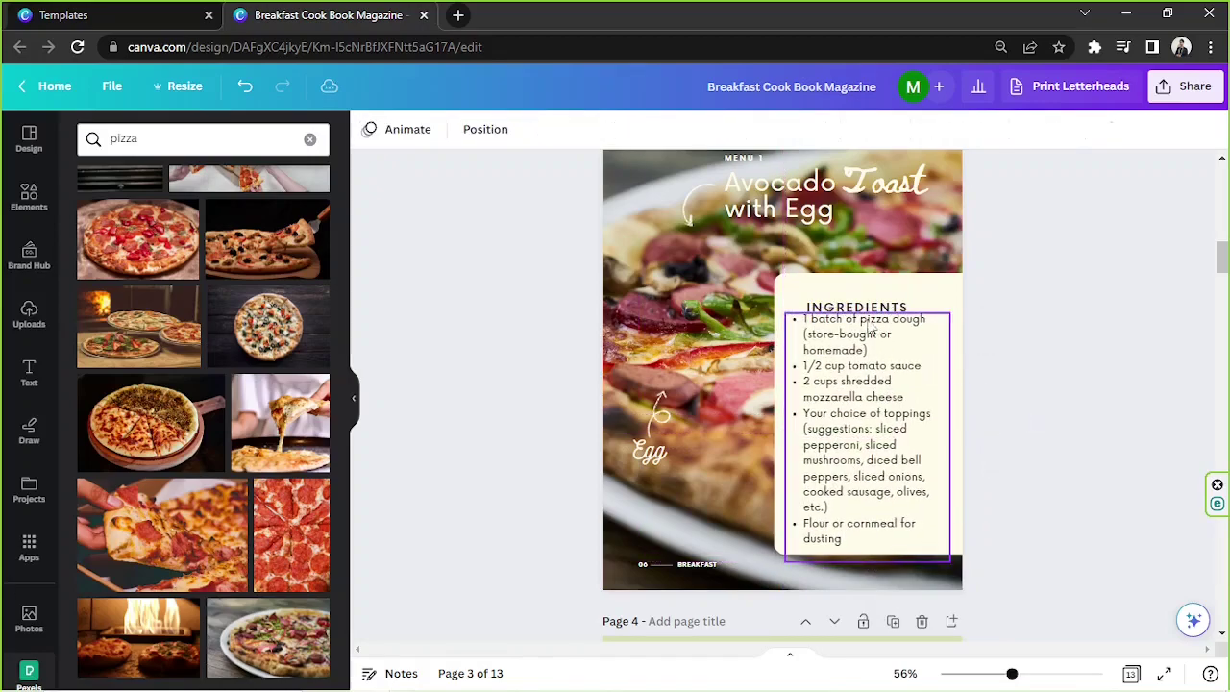
{"action": "left_click_drag", "start_coordinate": [857, 306], "coordinate": [844, 296]}
{"action": "left_click", "coordinate": [1101, 391]}
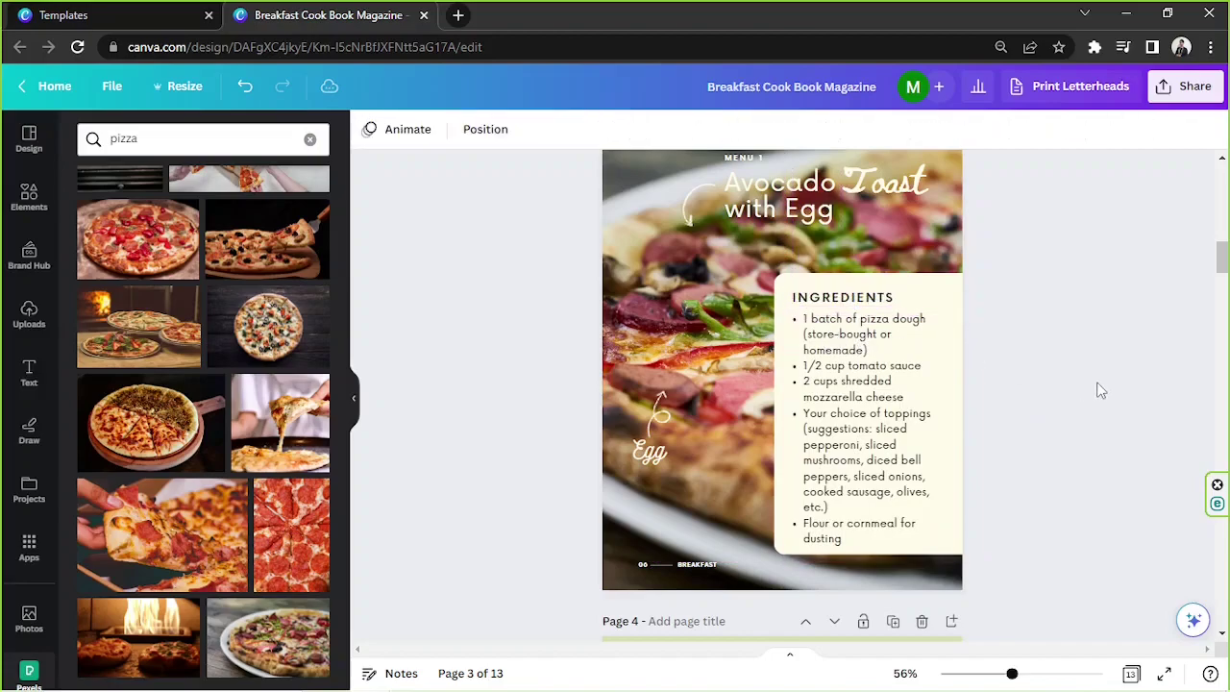
Reduce the ingredient list to font size 16.8 and position it centrally in the space beneath the INGREDIENTS heading
{"action": "left_click", "coordinate": [900, 459]}
{"action": "left_click", "coordinate": [953, 437]}
{"action": "left_click_drag", "start_coordinate": [958, 439], "coordinate": [959, 448]}
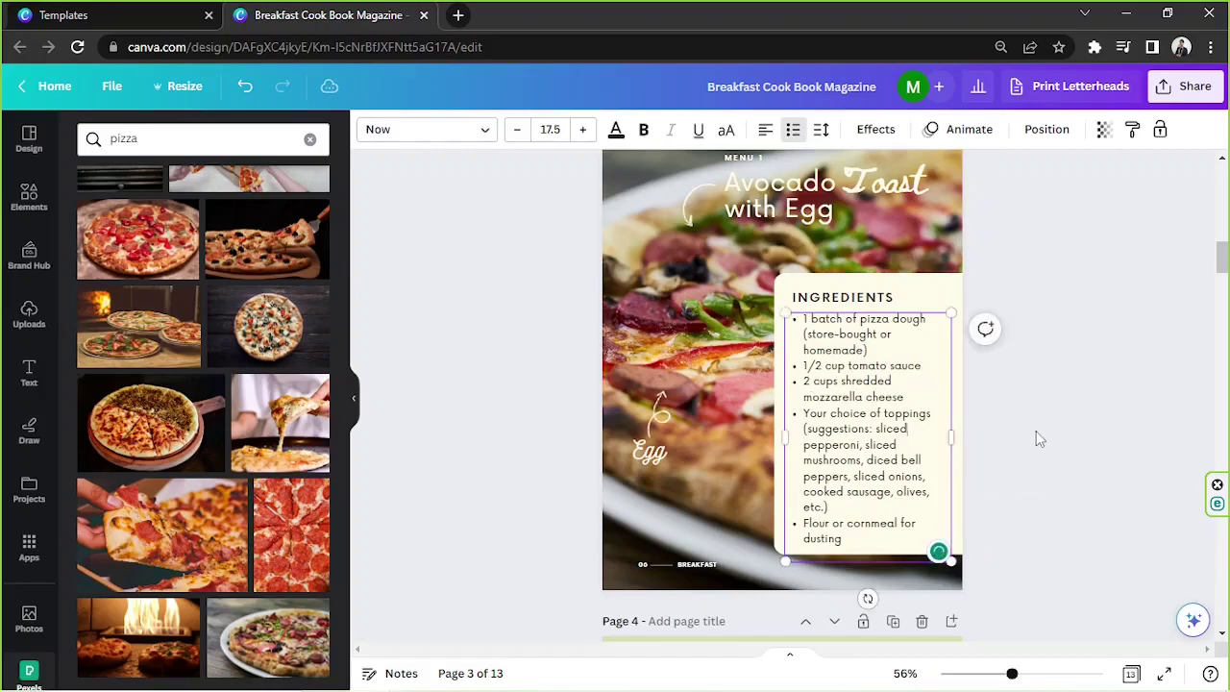
{"action": "key", "text": "ctrl+a"}
{"action": "key", "text": "Escape"}
{"action": "left_click_drag", "start_coordinate": [949, 550], "coordinate": [944, 550]}
{"action": "left_click_drag", "start_coordinate": [945, 431], "coordinate": [886, 423]}
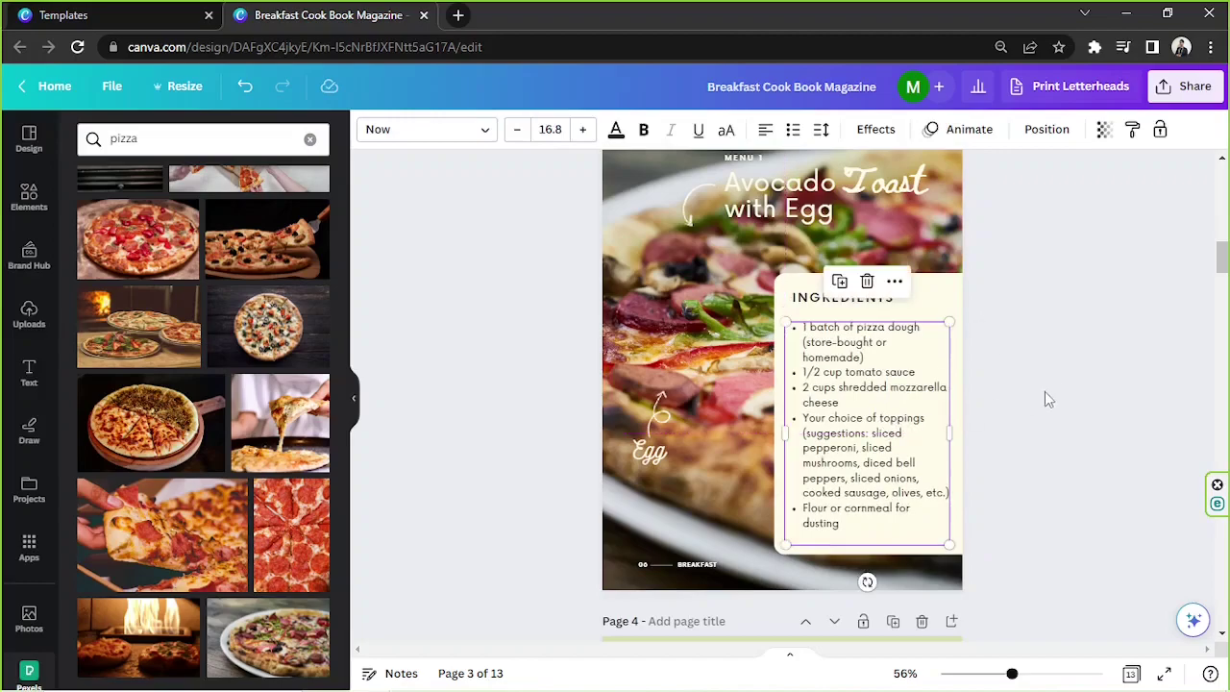
{"action": "left_click", "coordinate": [1057, 389]}
Review the cover, the table of contents and the elements on the pizza recipe page
{"action": "scroll", "coordinate": [1118, 327], "scroll_direction": "up", "scroll_amount": 10}
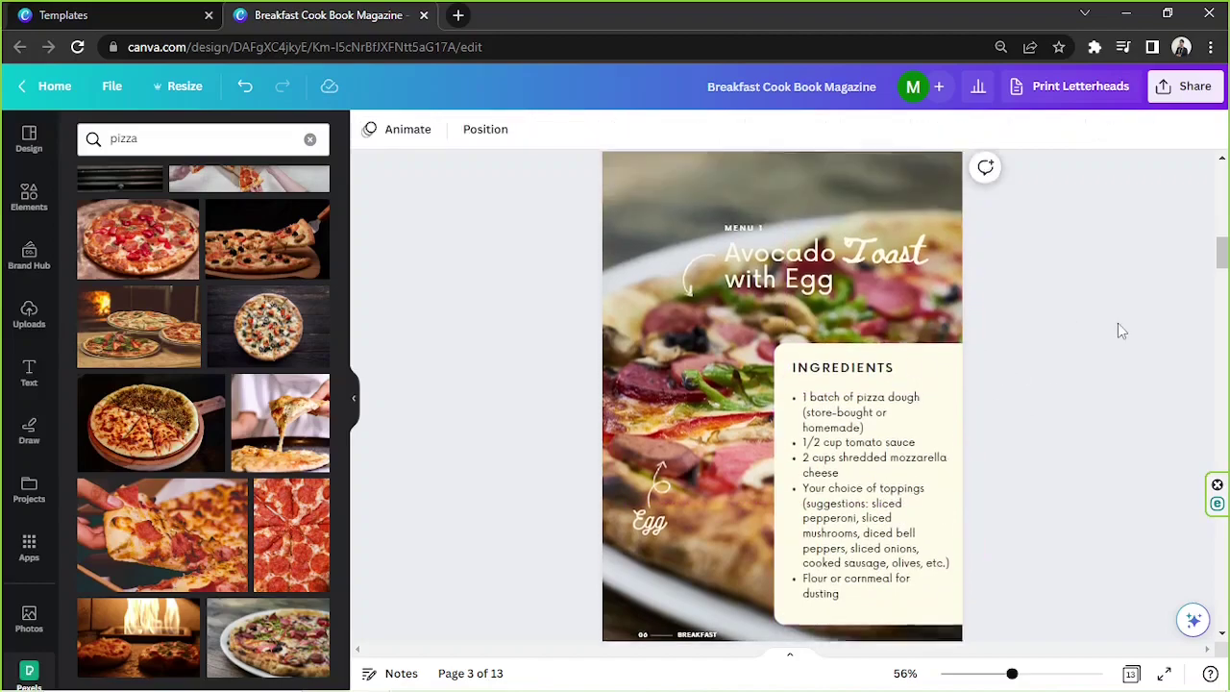
{"action": "scroll", "coordinate": [1101, 327], "scroll_direction": "up", "scroll_amount": 2}
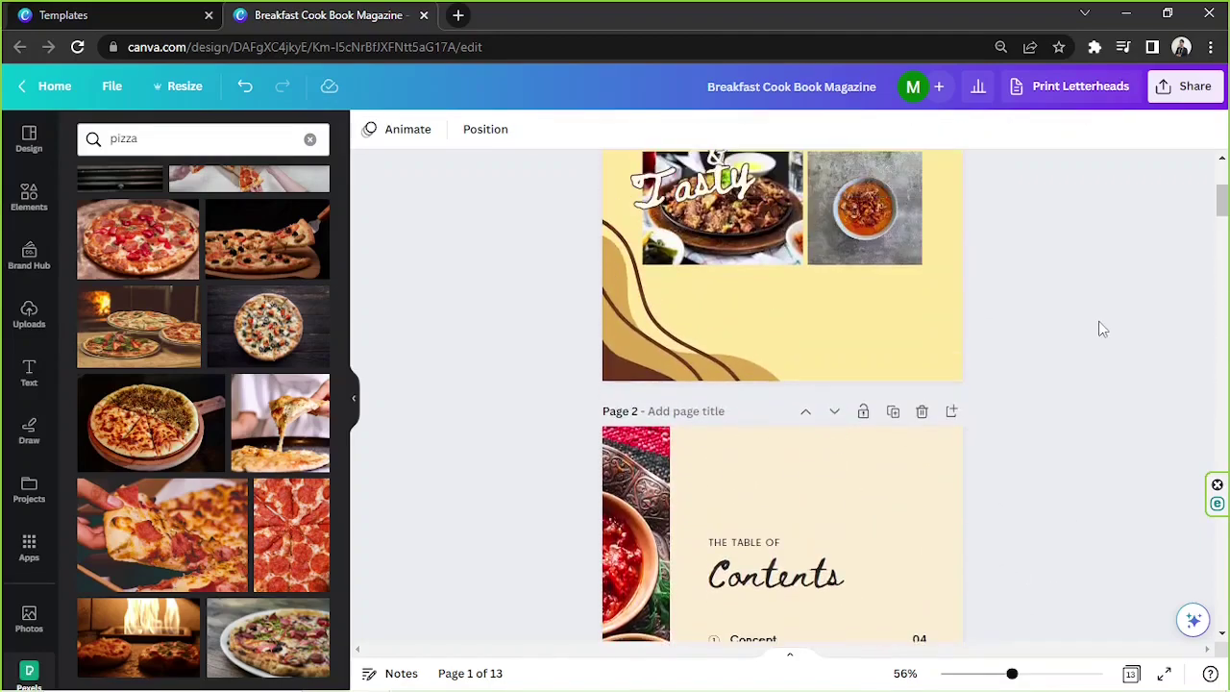
{"action": "scroll", "coordinate": [1099, 327], "scroll_direction": "down", "scroll_amount": 3}
{"action": "scroll", "coordinate": [951, 290], "scroll_direction": "up", "scroll_amount": 4}
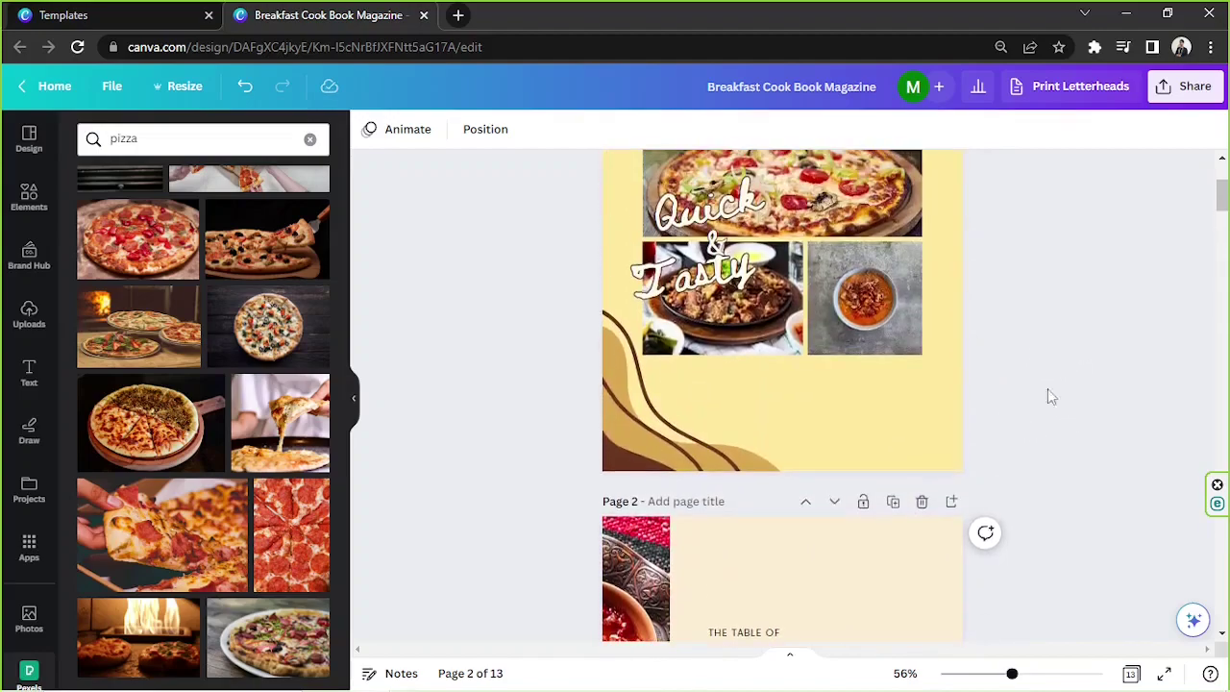
{"action": "left_click", "coordinate": [927, 416]}
{"action": "scroll", "coordinate": [991, 401], "scroll_direction": "up", "scroll_amount": 2}
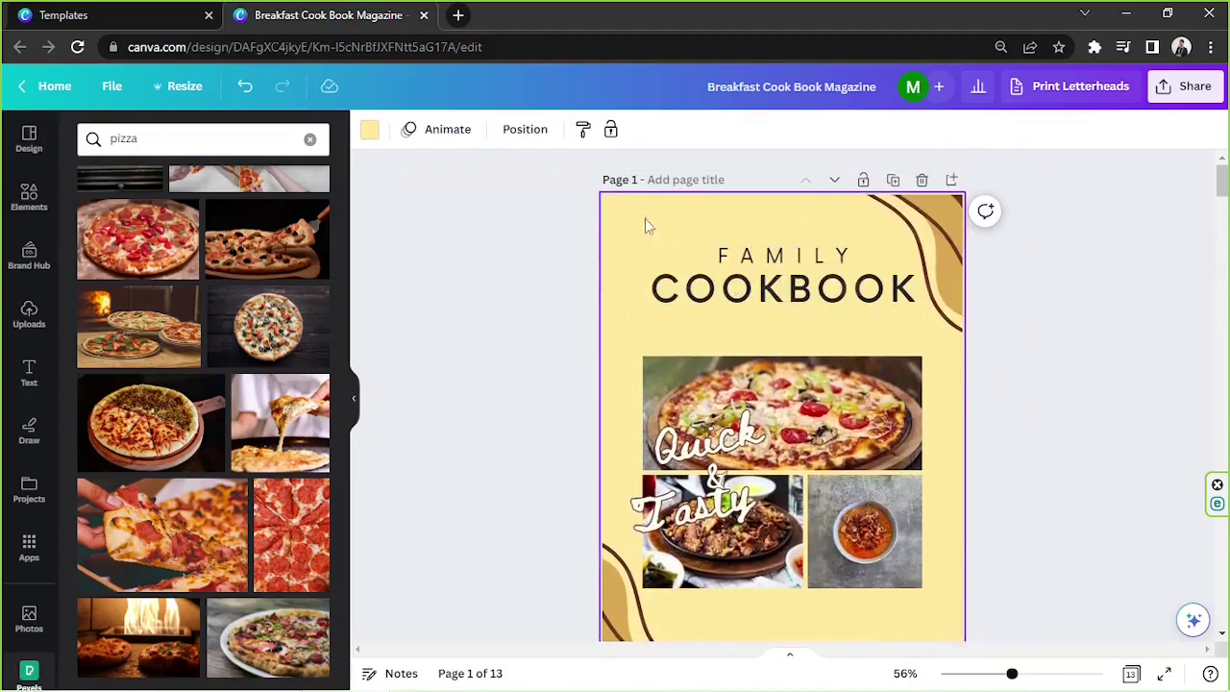
{"action": "scroll", "coordinate": [625, 223], "scroll_direction": "down", "scroll_amount": 4}
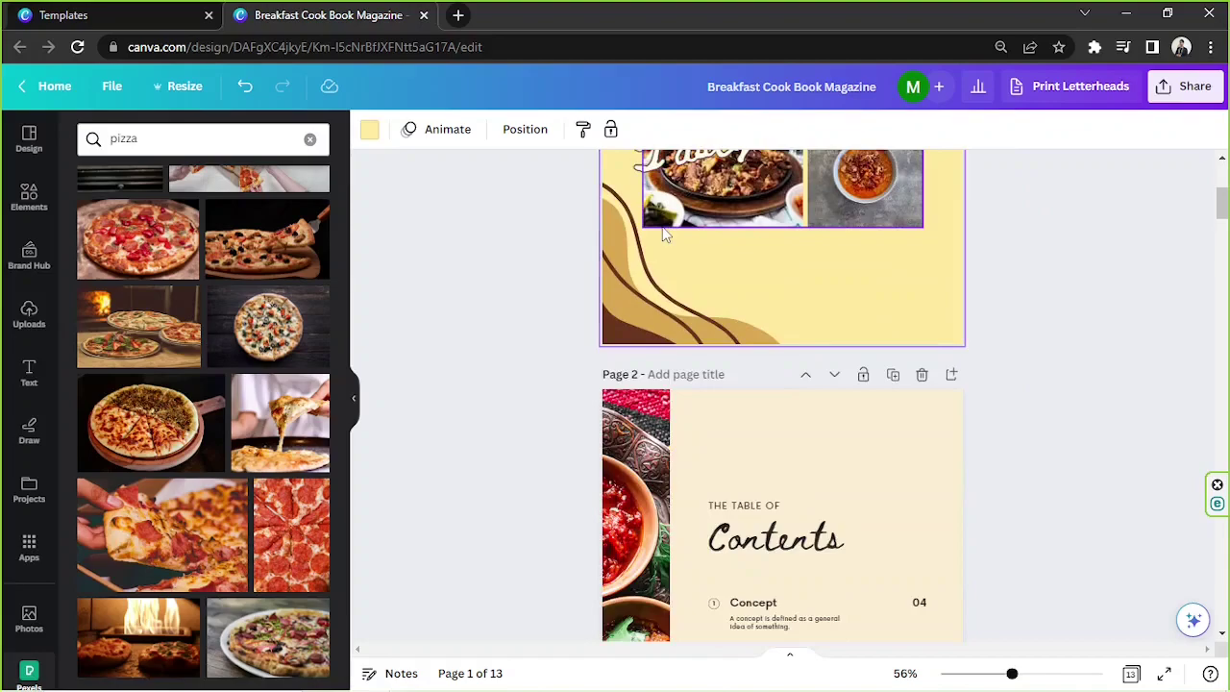
{"action": "scroll", "coordinate": [989, 351], "scroll_direction": "down", "scroll_amount": 2}
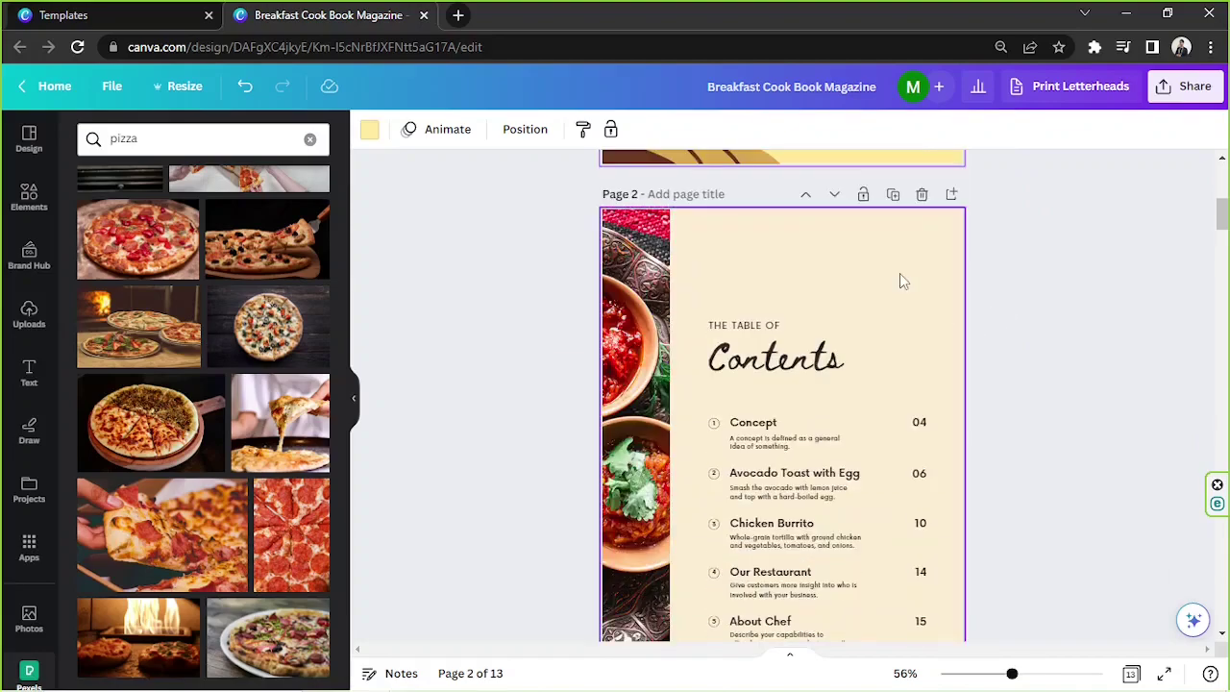
{"action": "scroll", "coordinate": [901, 331], "scroll_direction": "down", "scroll_amount": 2}
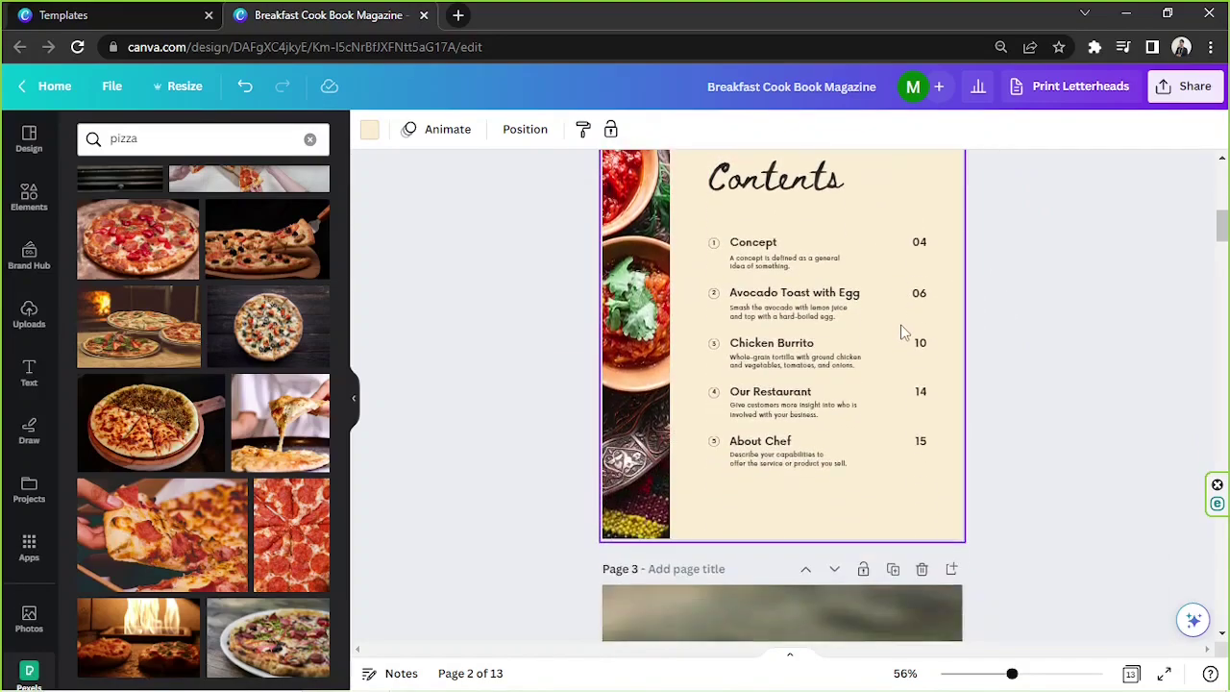
{"action": "scroll", "coordinate": [901, 324], "scroll_direction": "down", "scroll_amount": 4}
{"action": "scroll", "coordinate": [901, 332], "scroll_direction": "down", "scroll_amount": 2}
{"action": "left_click", "coordinate": [958, 258]}
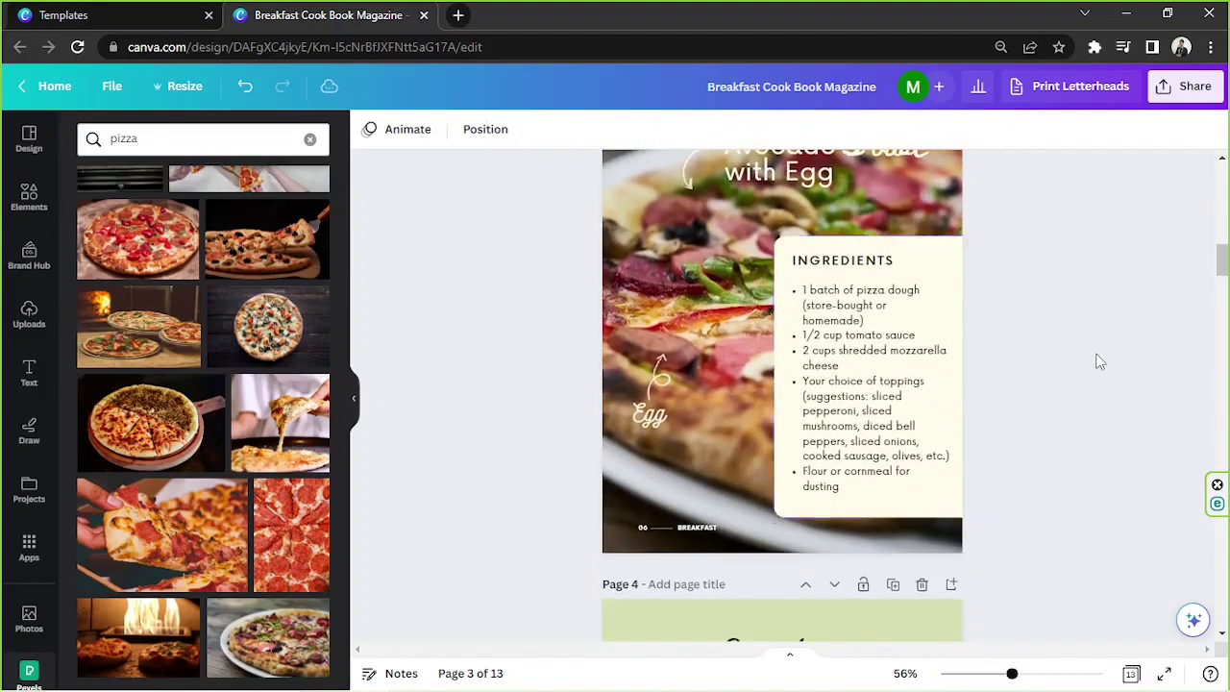
{"action": "left_click", "coordinate": [1099, 356]}
{"action": "scroll", "coordinate": [1099, 357], "scroll_direction": "up", "scroll_amount": 1}
{"action": "left_click_drag", "start_coordinate": [562, 232], "coordinate": [942, 527]}
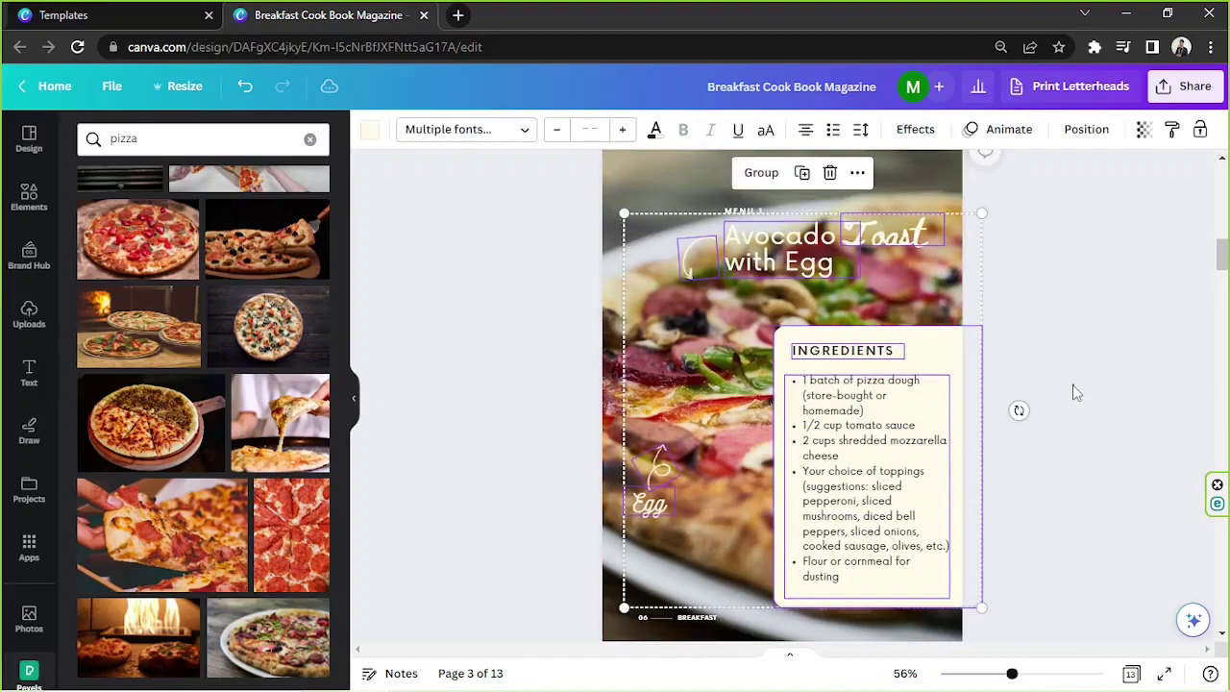
{"action": "left_click", "coordinate": [1072, 384]}
{"action": "scroll", "coordinate": [1073, 384], "scroll_direction": "up", "scroll_amount": 1}
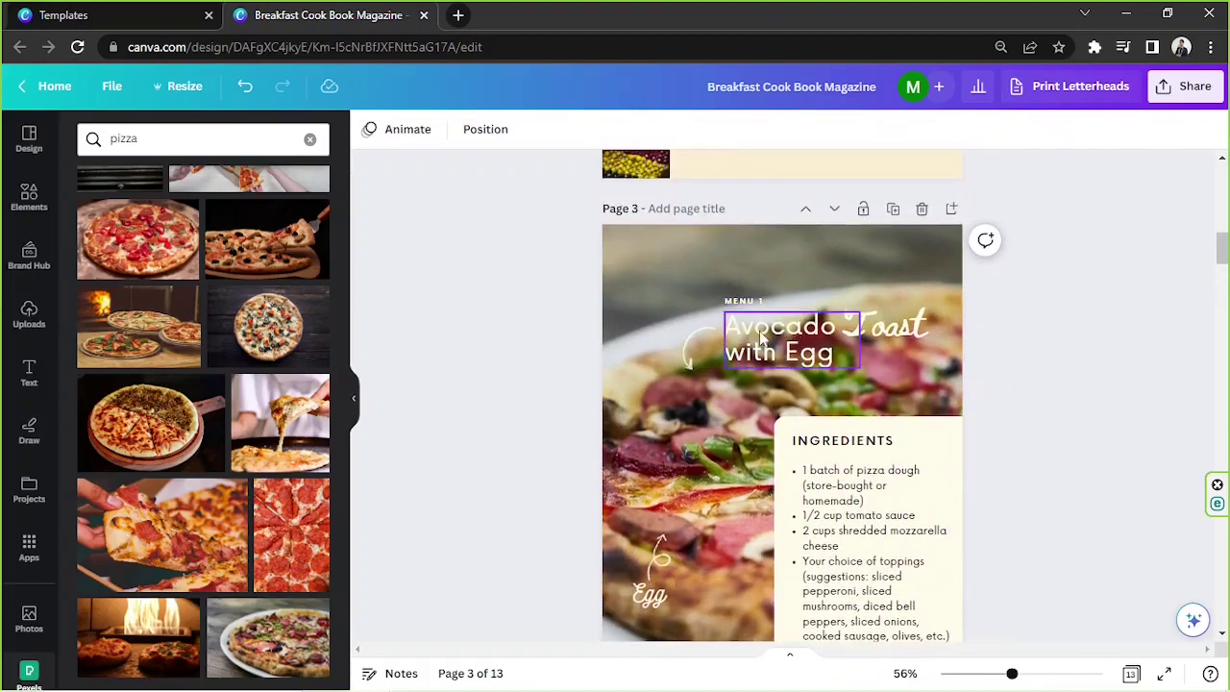
Replace the "Avocado with Egg" title text on page 3 with "HOMEMADE"
{"action": "left_click", "coordinate": [761, 337]}
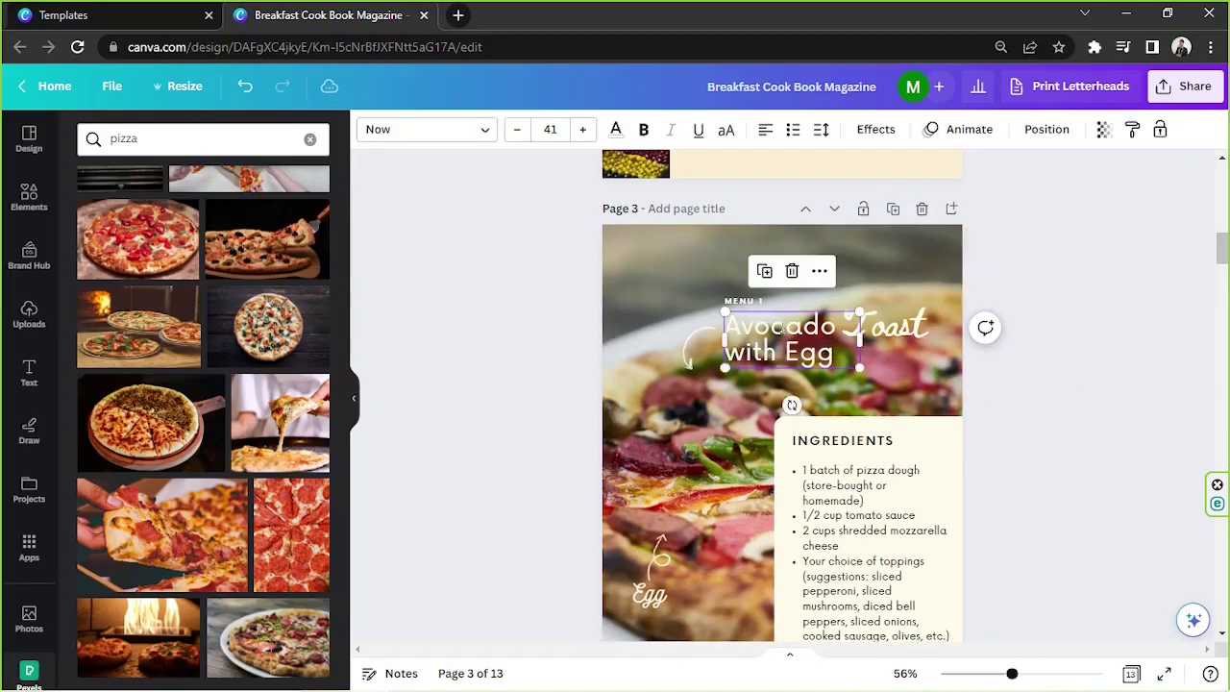
{"action": "double_click", "coordinate": [769, 332]}
{"action": "left_click", "coordinate": [1141, 345]}
{"action": "double_click", "coordinate": [805, 347]}
{"action": "left_click", "coordinate": [805, 329]}
{"action": "triple_click", "coordinate": [788, 354]}
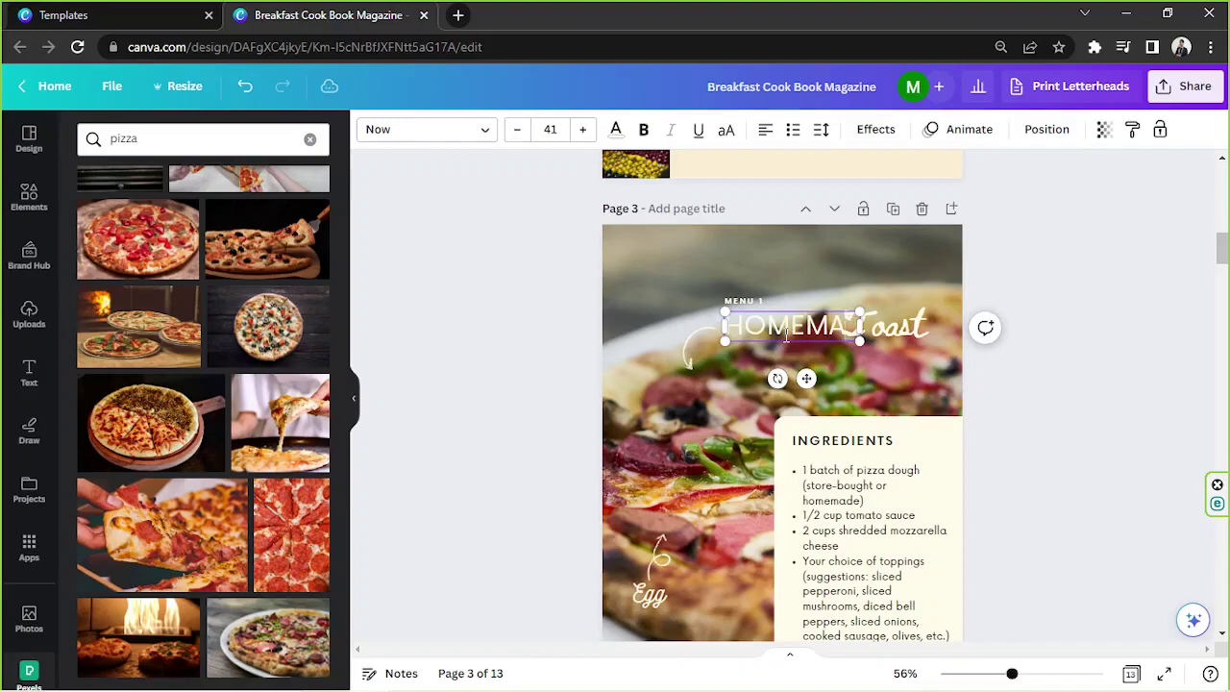
Widen the HOMEMADE text box to about 13.1 so it fits on one line, and place the script word "Toast" directly beneath it
{"action": "left_click", "coordinate": [898, 327]}
{"action": "left_click_drag", "start_coordinate": [898, 327], "coordinate": [773, 408]}
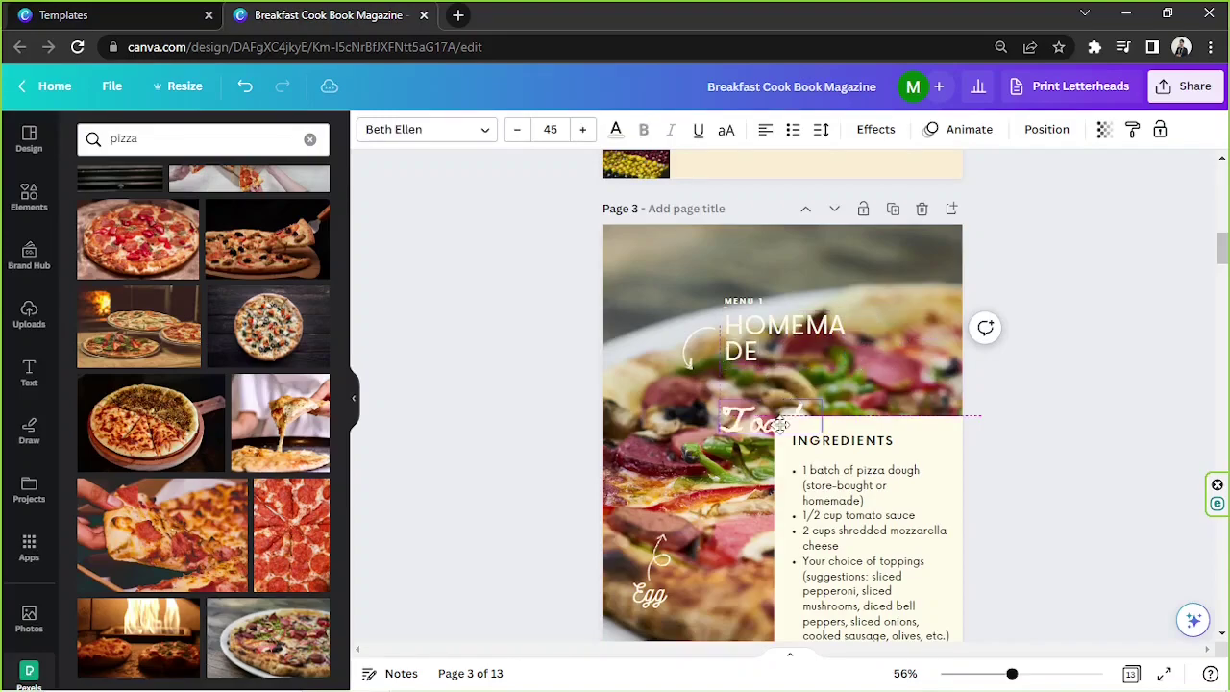
{"action": "left_click", "coordinate": [857, 339]}
{"action": "left_click_drag", "start_coordinate": [857, 341], "coordinate": [956, 340]}
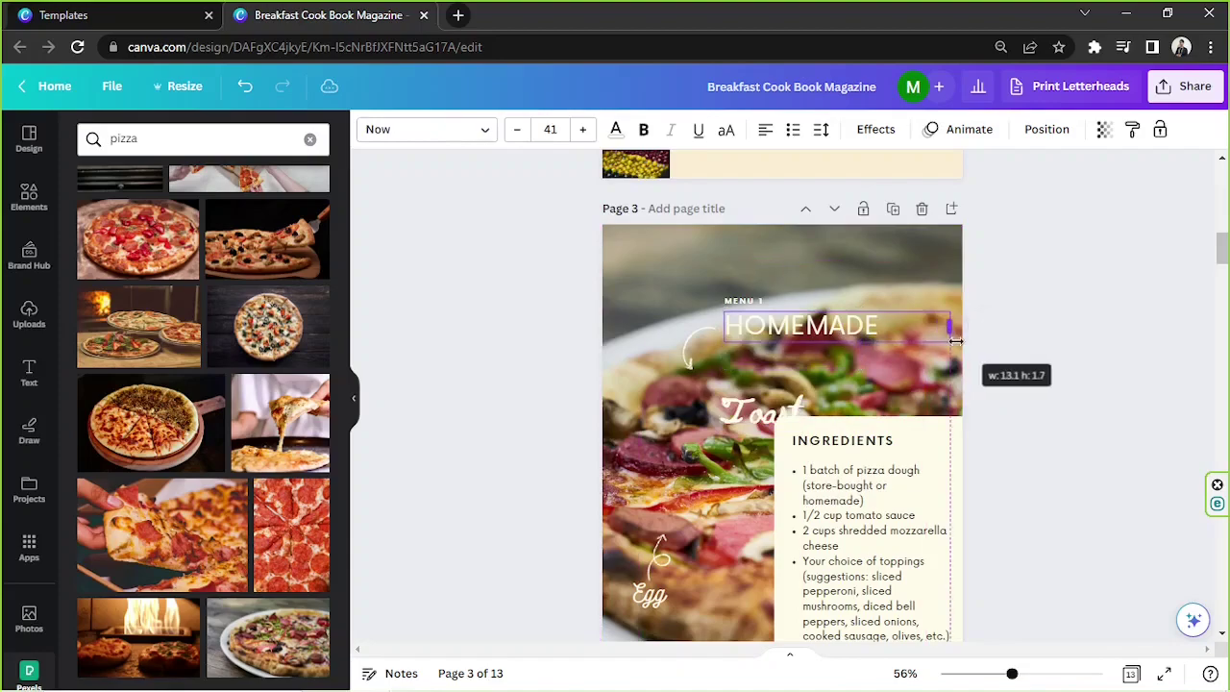
{"action": "left_click_drag", "start_coordinate": [774, 412], "coordinate": [901, 367]}
Change the script word "Toast" to "Pizza" and enlarge it to font size 61.7
{"action": "double_click", "coordinate": [804, 365]}
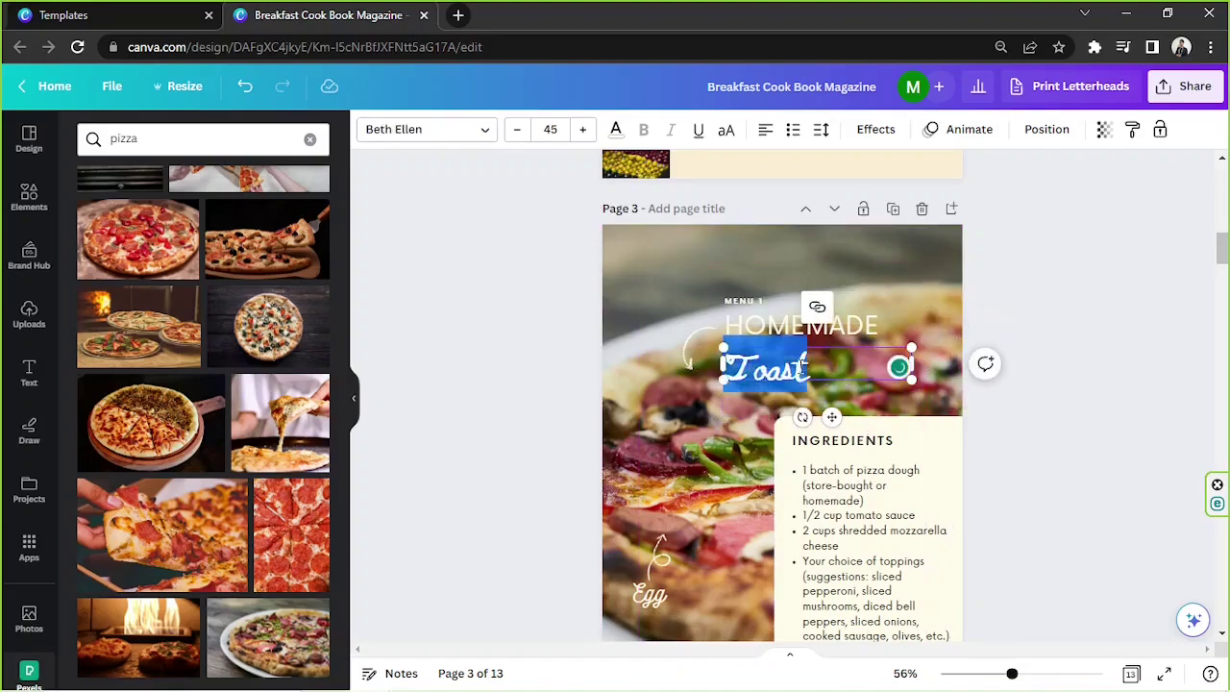
{"action": "type", "text": "Piz"}
{"action": "key", "text": "BackSpace"}
{"action": "key", "text": "BackSpace"}
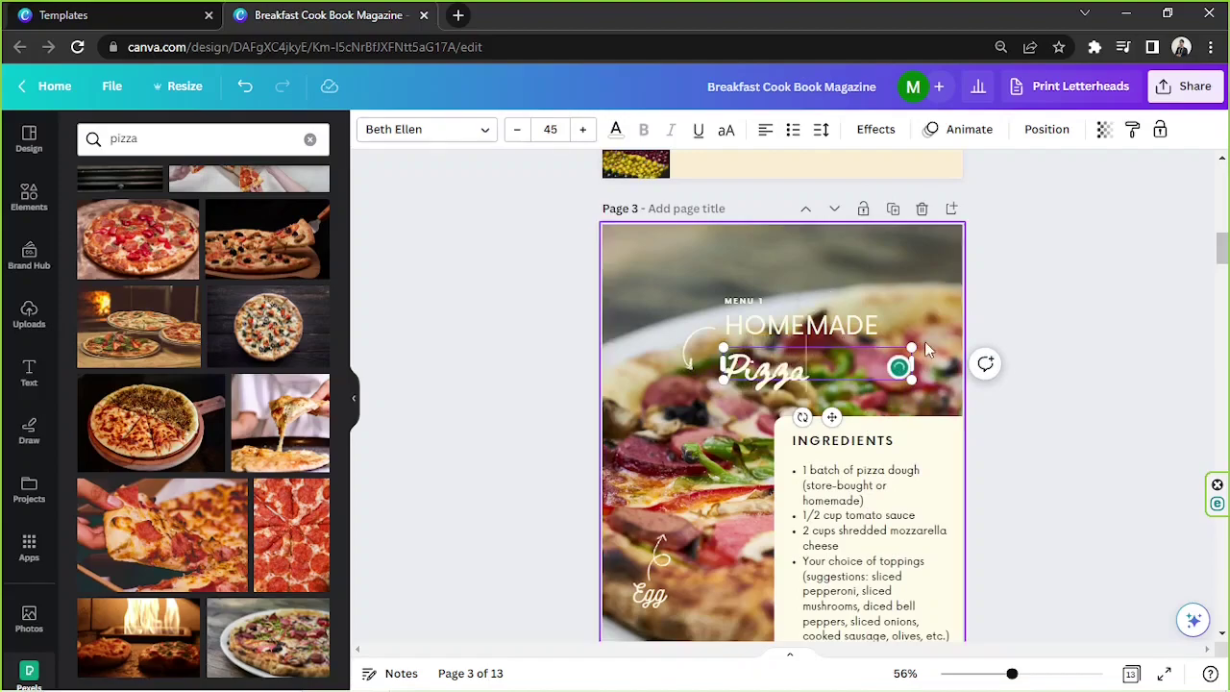
{"action": "left_click_drag", "start_coordinate": [911, 348], "coordinate": [984, 359]}
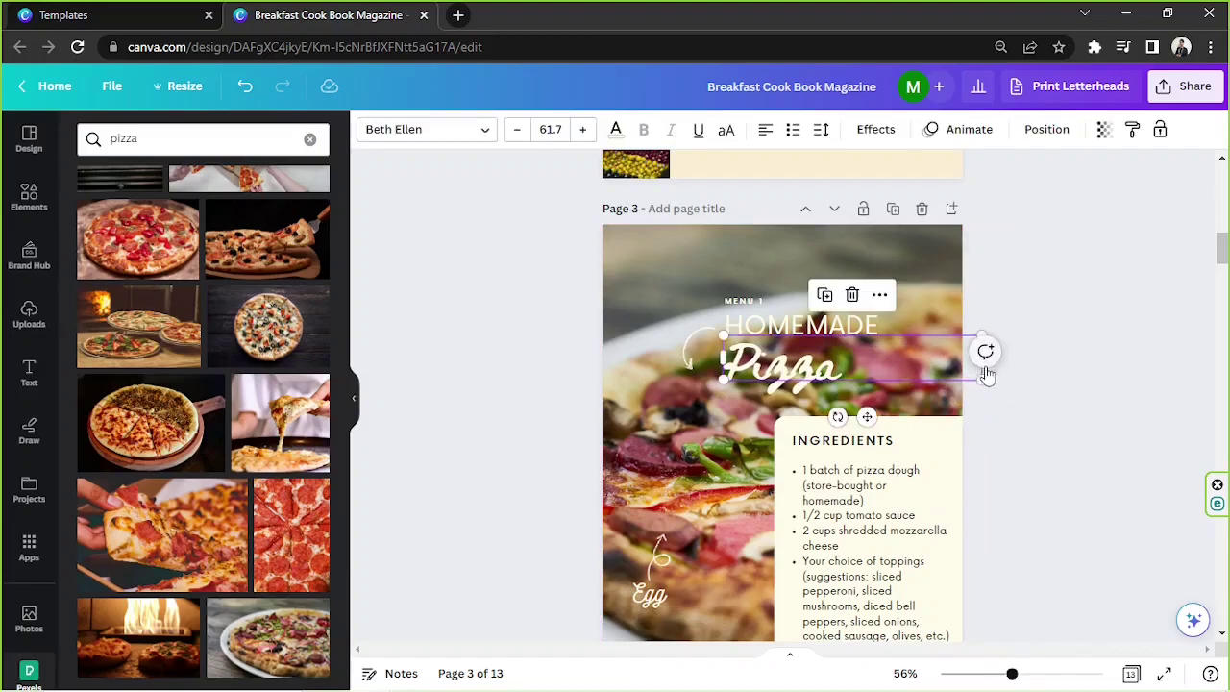
Enlarge "Pizza" to font size 88.5 and delete the MENU 1 label, the Egg label with its arrow, and the footer credit from page 3
{"action": "left_click_drag", "start_coordinate": [985, 359], "coordinate": [919, 399]}
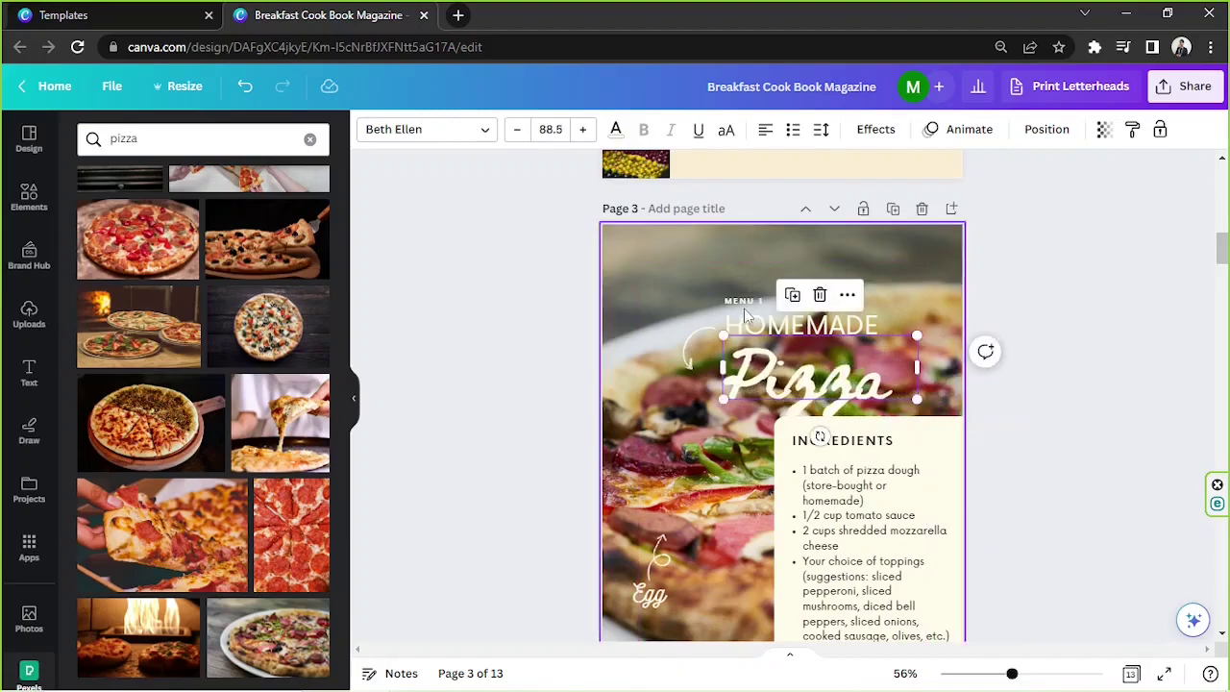
{"action": "left_click", "coordinate": [743, 303]}
{"action": "key", "text": "Delete"}
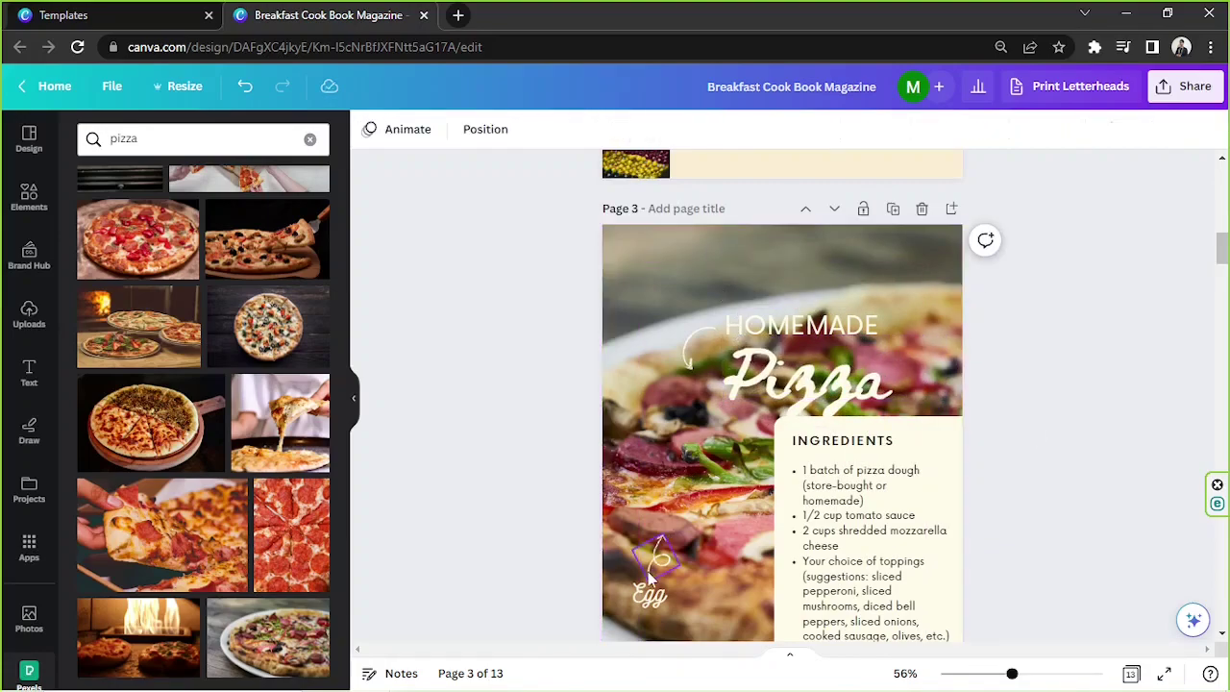
{"action": "left_click", "coordinate": [653, 580]}
{"action": "key", "text": "Delete"}
{"action": "scroll", "coordinate": [711, 507], "scroll_direction": "down", "scroll_amount": 3}
{"action": "left_click", "coordinate": [697, 530]}
{"action": "key", "text": "Delete"}
Place the page number in page 3's lower-right corner as "01" at font size 18.1, and delete the leftover footer line
{"action": "left_click", "coordinate": [646, 530]}
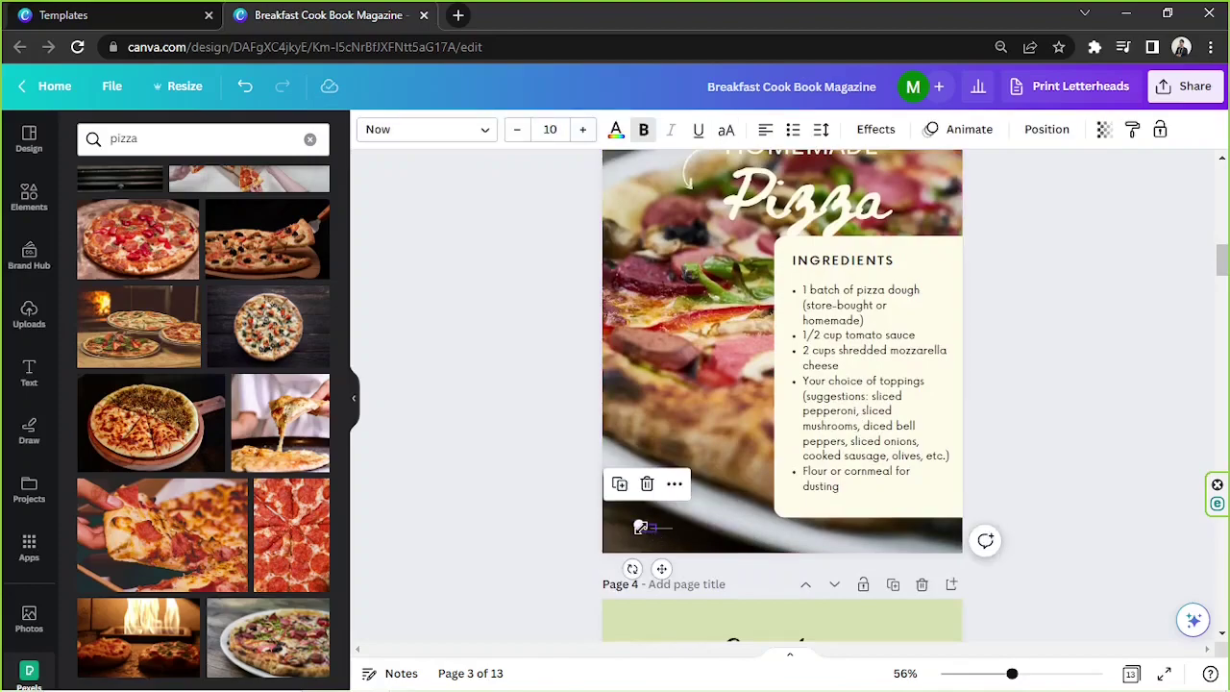
{"action": "left_click_drag", "start_coordinate": [663, 567], "coordinate": [964, 573]}
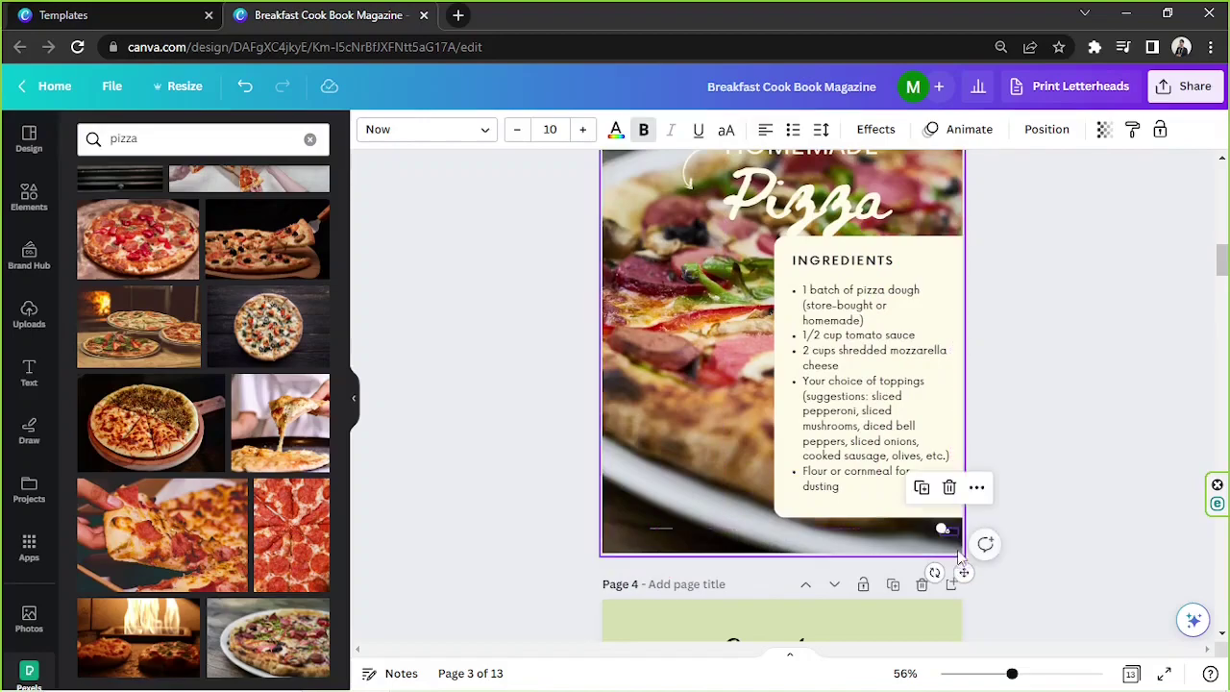
{"action": "mouse_move", "coordinate": [938, 526]}
{"action": "left_mouse_down"}
{"action": "mouse_move", "coordinate": [925, 519]}
{"action": "mouse_move", "coordinate": [946, 533]}
{"action": "left_mouse_up"}
{"action": "double_click", "coordinate": [946, 535]}
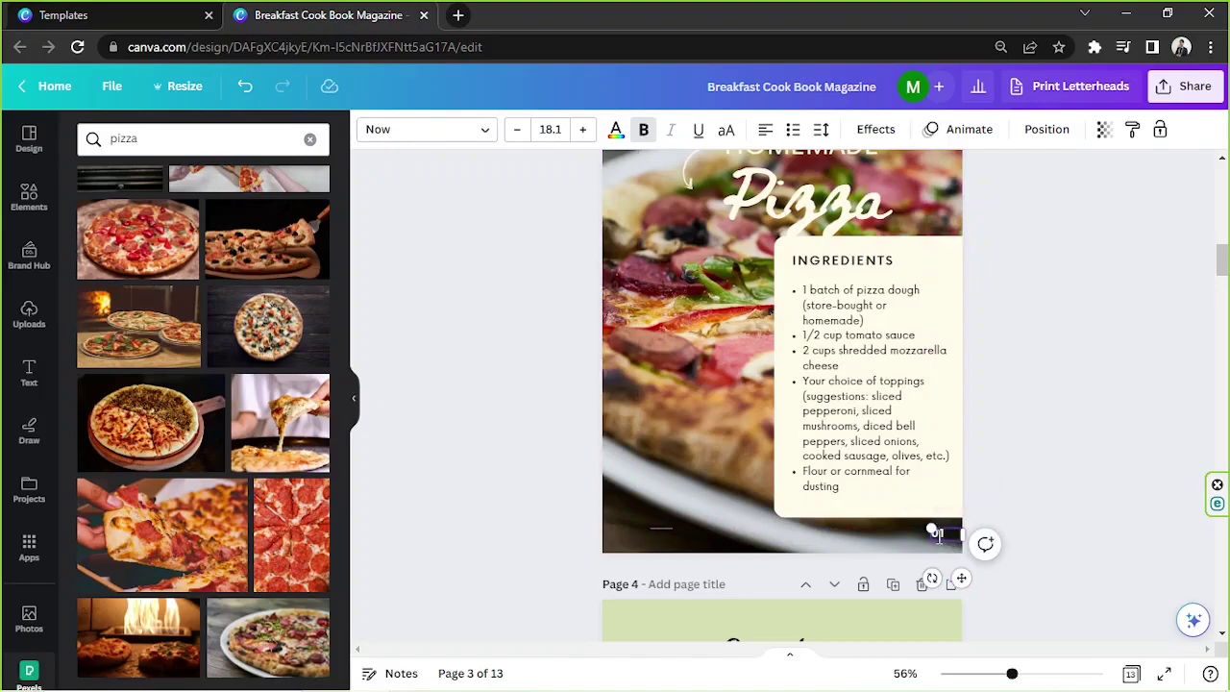
{"action": "left_click", "coordinate": [1076, 486]}
{"action": "left_click", "coordinate": [661, 528]}
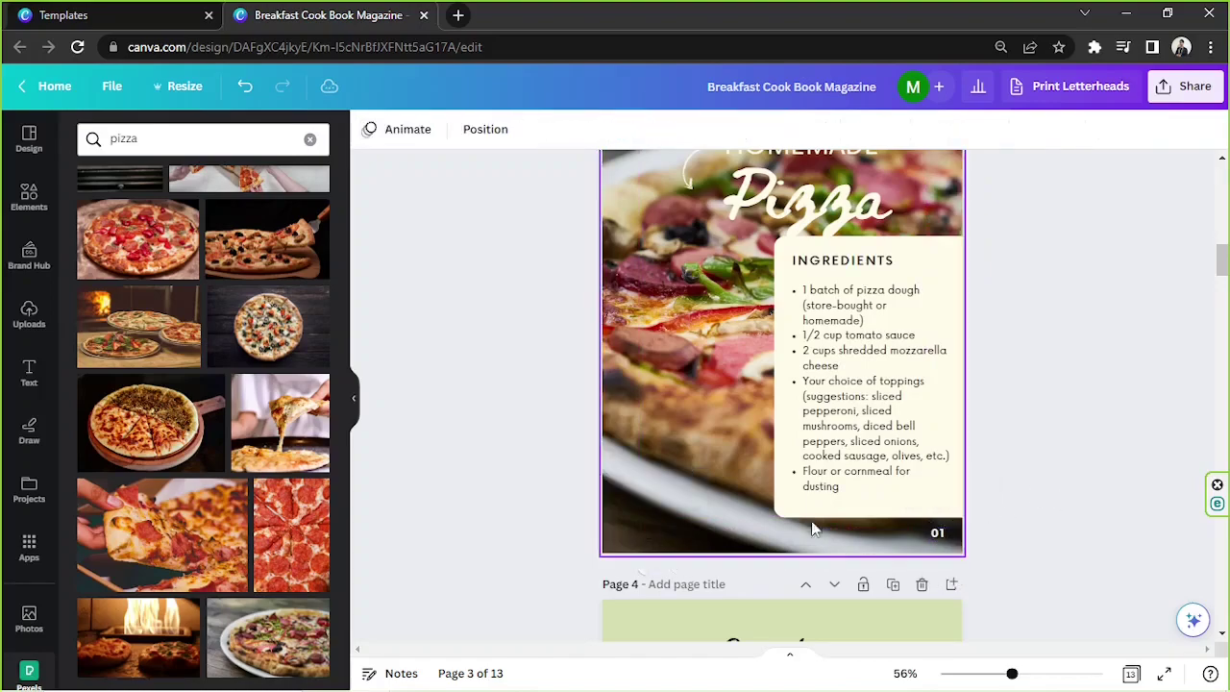
Shift the HOMEMADE Pizza title and its arrow toward the upper left of page 3, and enlarge "Pizza" to font size 116
{"action": "scroll", "coordinate": [661, 527], "scroll_direction": "up", "scroll_amount": 1}
{"action": "left_click", "coordinate": [654, 216]}
{"action": "left_click_drag", "start_coordinate": [801, 234], "coordinate": [751, 204]}
{"action": "mouse_move", "coordinate": [807, 288]}
{"action": "left_mouse_down"}
{"action": "mouse_move", "coordinate": [788, 273]}
{"action": "mouse_move", "coordinate": [824, 272]}
{"action": "left_mouse_up"}
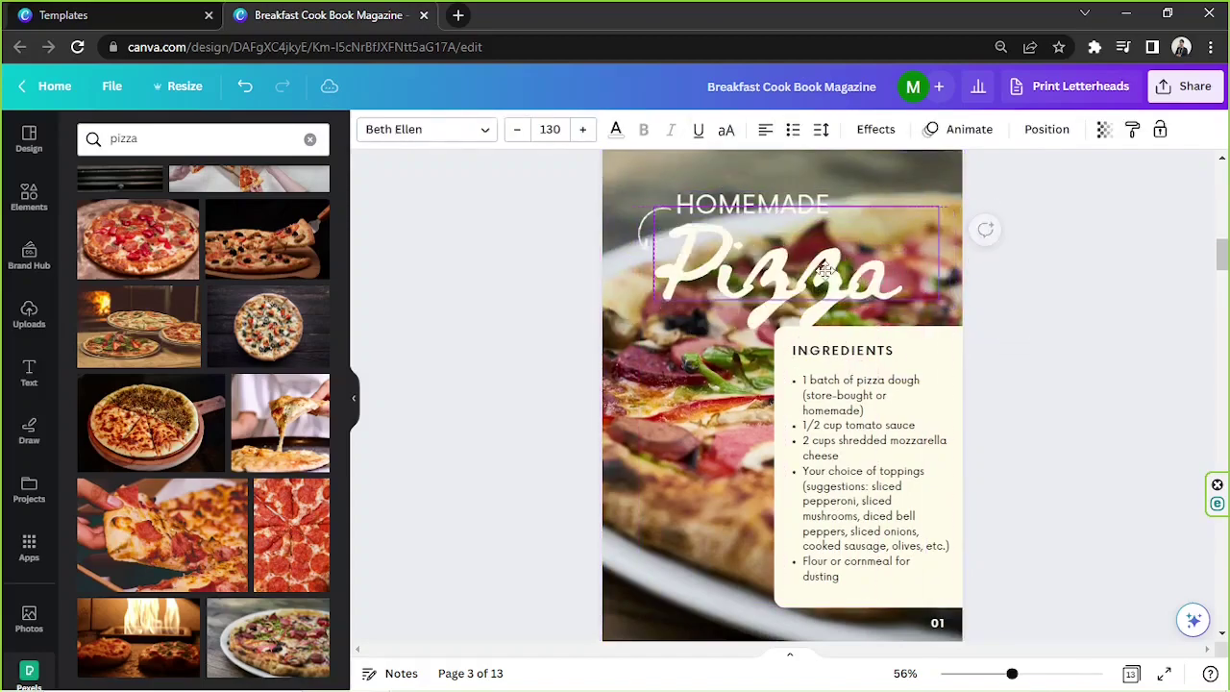
{"action": "left_click", "coordinate": [1163, 348]}
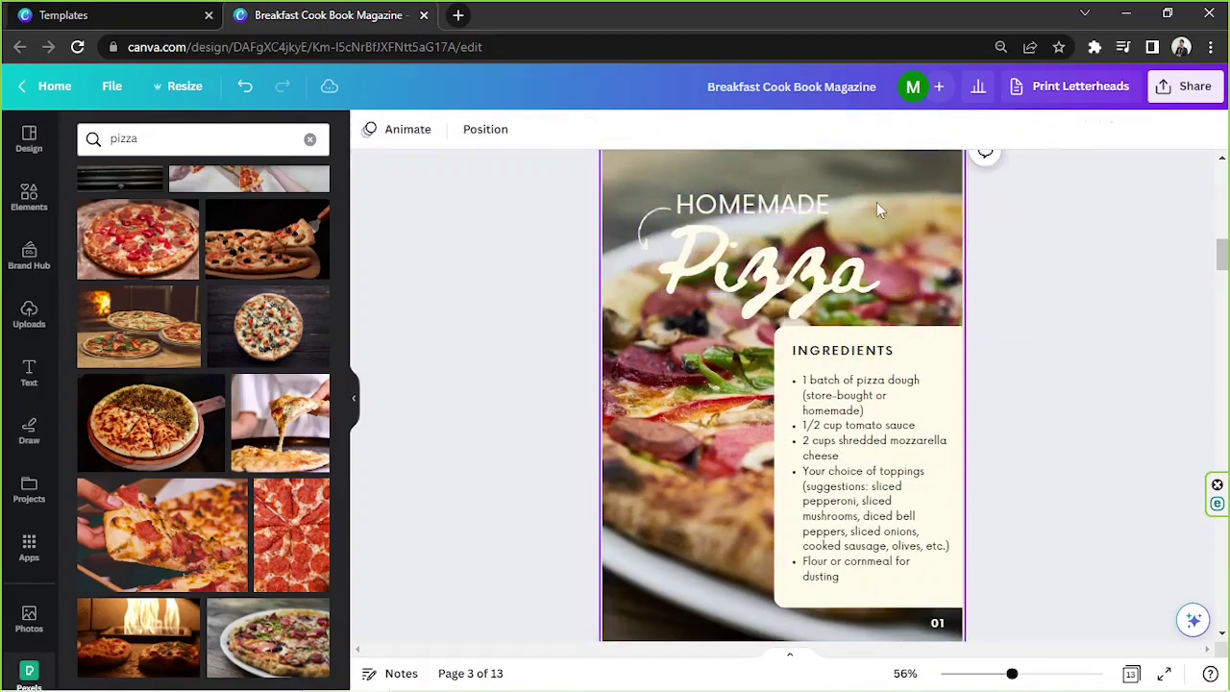
Increase the letter spacing of HOMEMADE and widen its text box to about 13.3 cm so the word stays on one line
{"action": "left_click", "coordinate": [810, 237]}
{"action": "left_click", "coordinate": [1047, 129]}
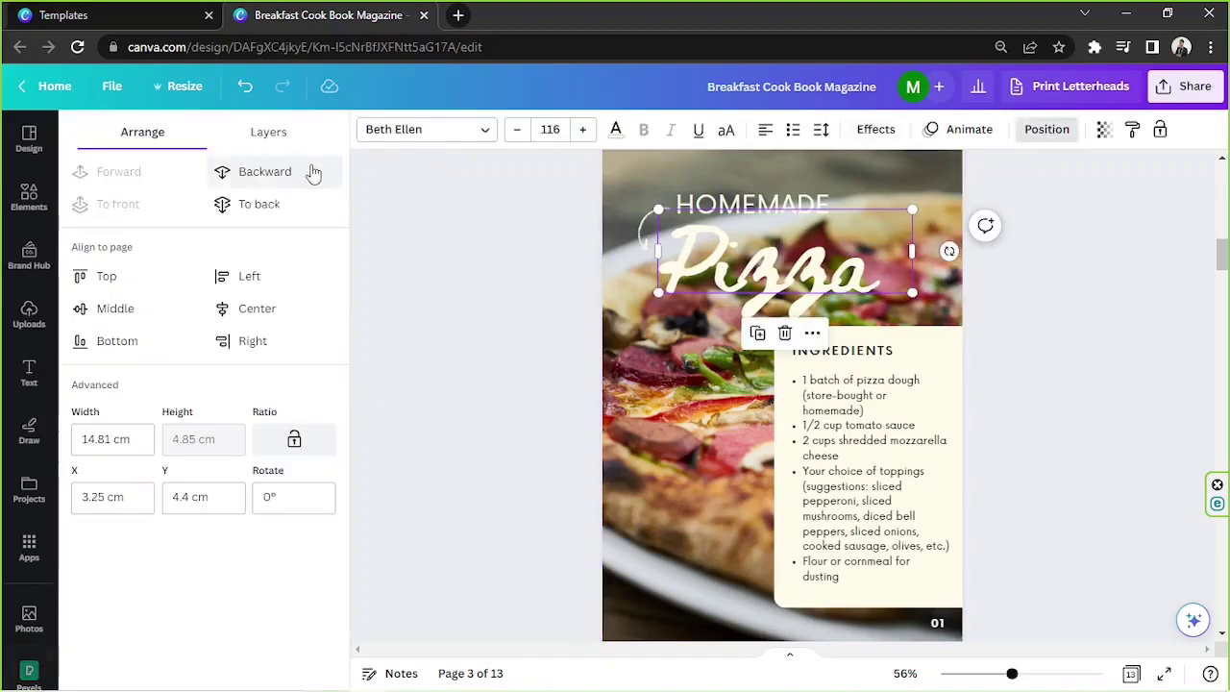
{"action": "left_click", "coordinate": [716, 205]}
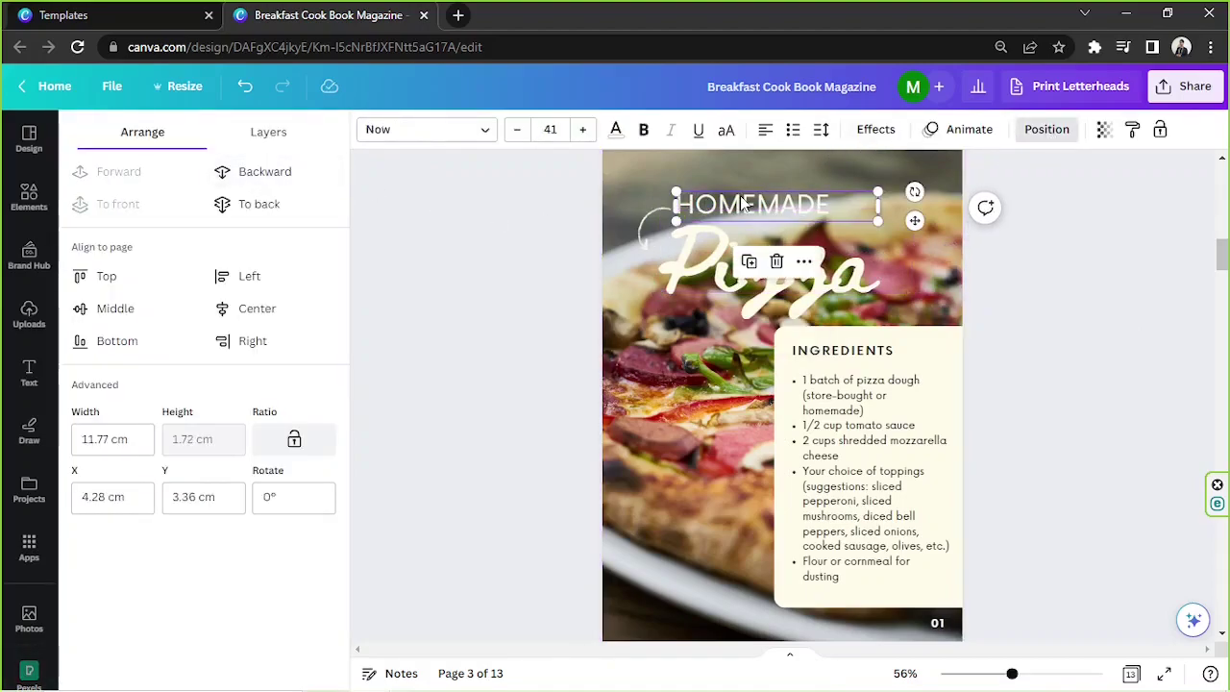
{"action": "scroll", "coordinate": [775, 311], "scroll_direction": "up", "scroll_amount": 2}
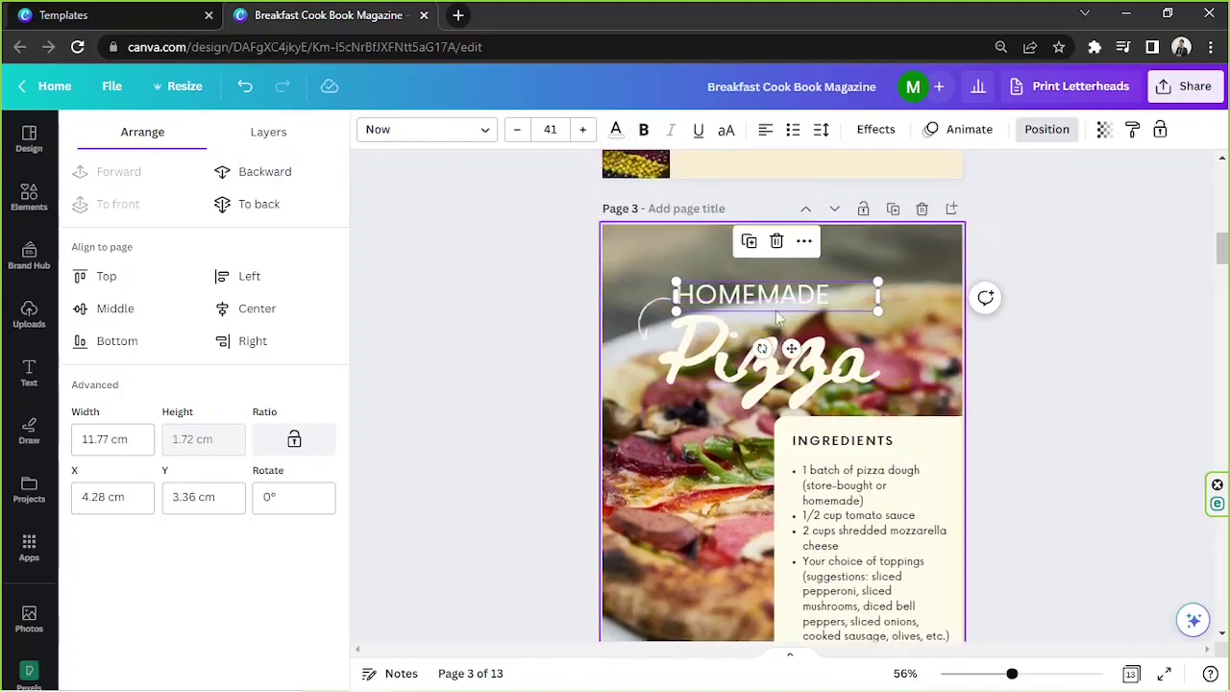
{"action": "left_click", "coordinate": [821, 130]}
{"action": "left_click_drag", "start_coordinate": [895, 202], "coordinate": [920, 210]}
{"action": "left_click", "coordinate": [1071, 357]}
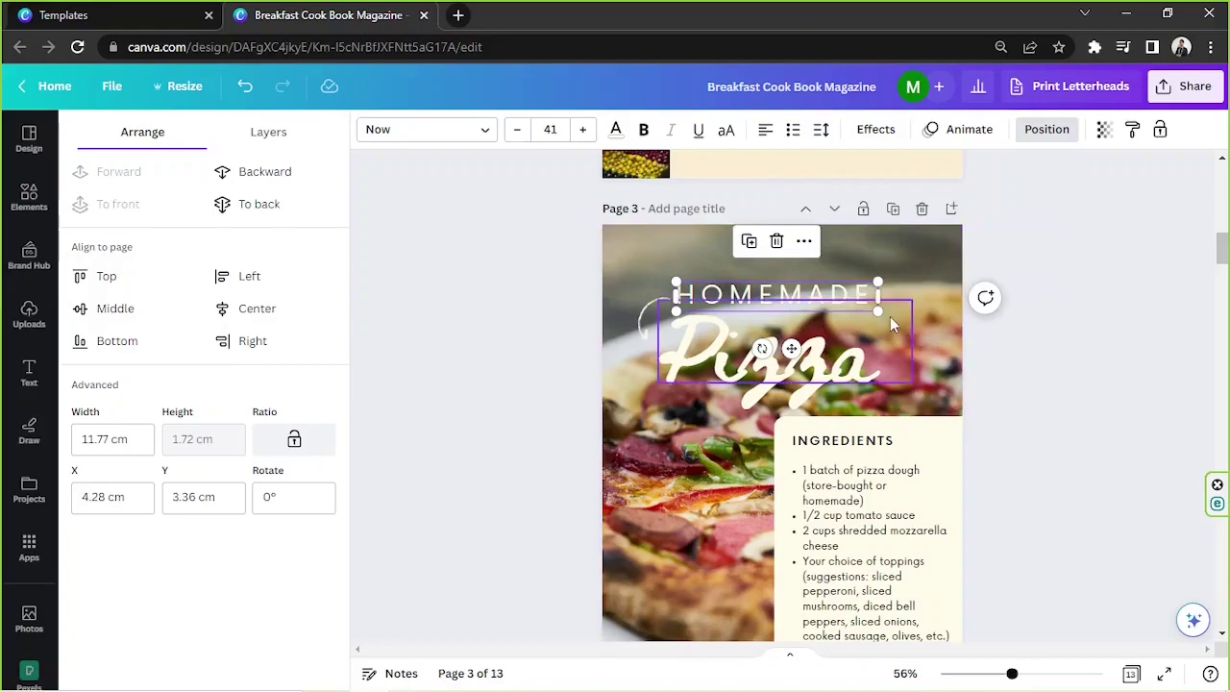
{"action": "left_click", "coordinate": [822, 130]}
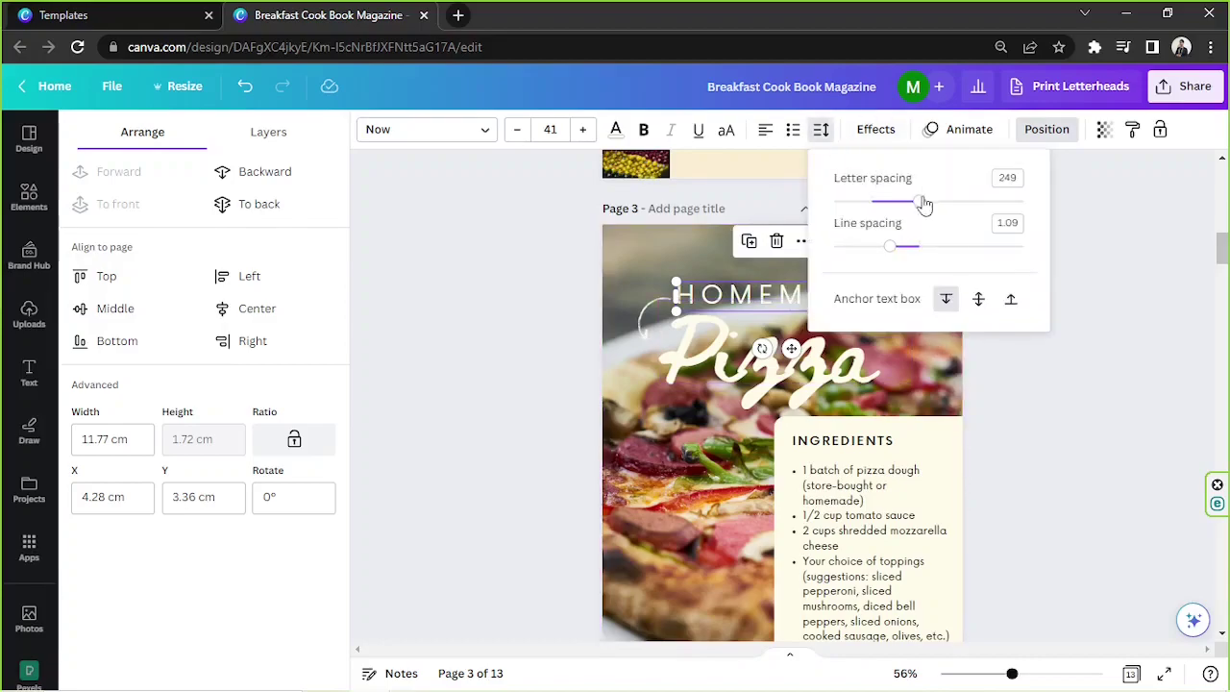
{"action": "left_click_drag", "start_coordinate": [923, 203], "coordinate": [930, 205]}
{"action": "left_click", "coordinate": [990, 418]}
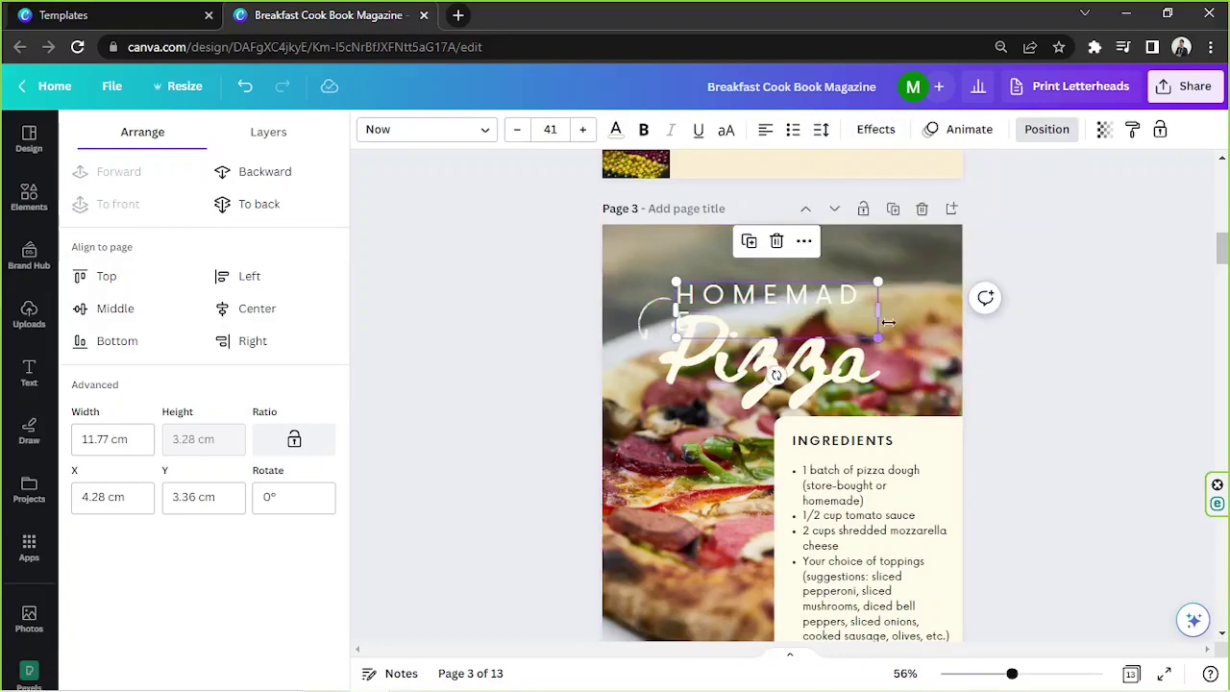
{"action": "left_click_drag", "start_coordinate": [877, 309], "coordinate": [910, 313]}
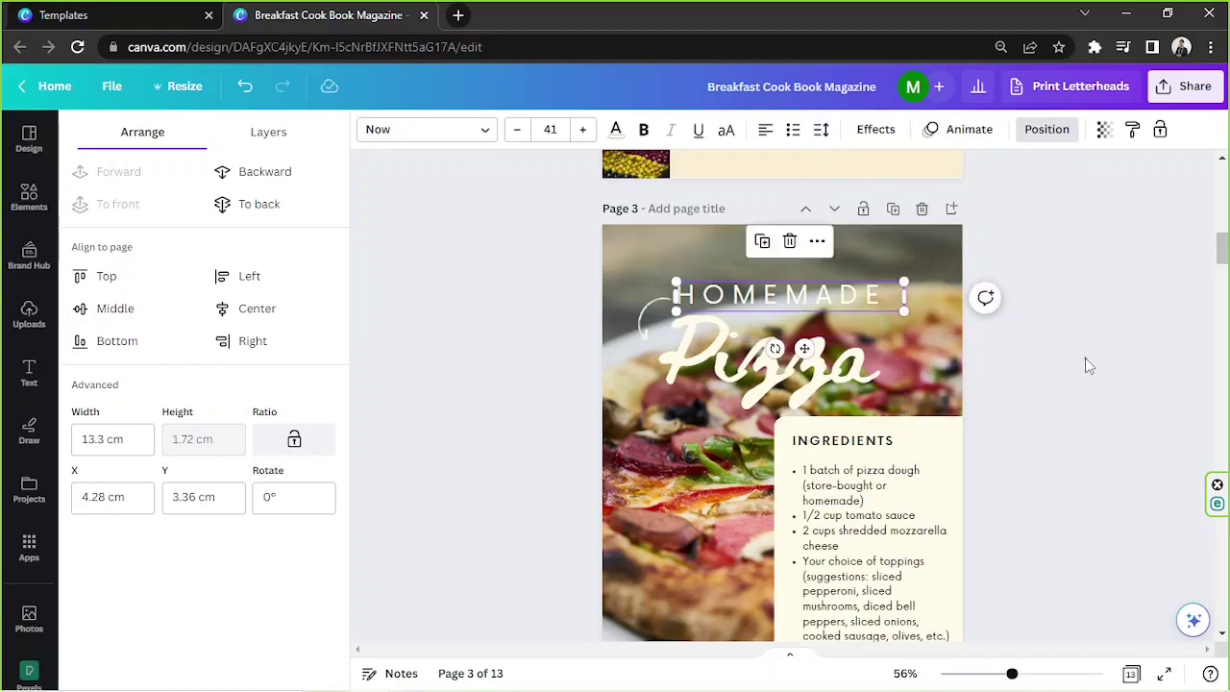
{"action": "left_click", "coordinate": [1046, 129]}
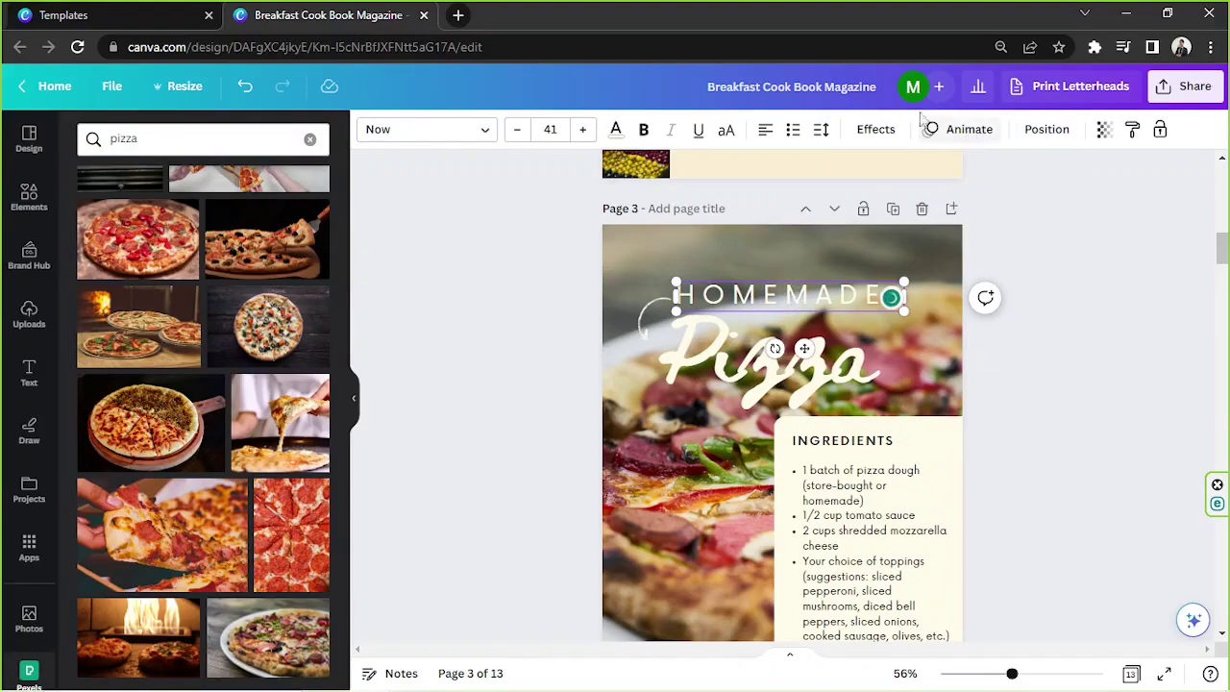
Apply the Lift text effect at intensity 100 to both HOMEMADE and "Pizza"
{"action": "left_click", "coordinate": [889, 132]}
{"action": "left_click", "coordinate": [293, 242]}
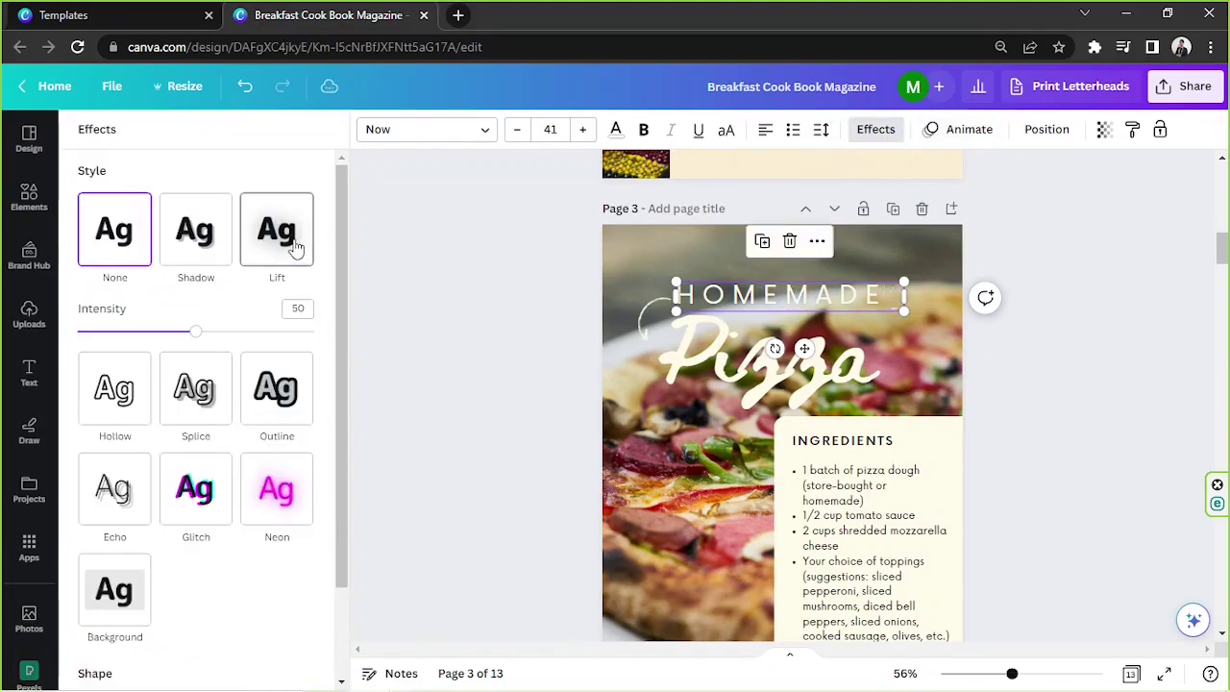
{"action": "left_click_drag", "start_coordinate": [202, 334], "coordinate": [382, 336]}
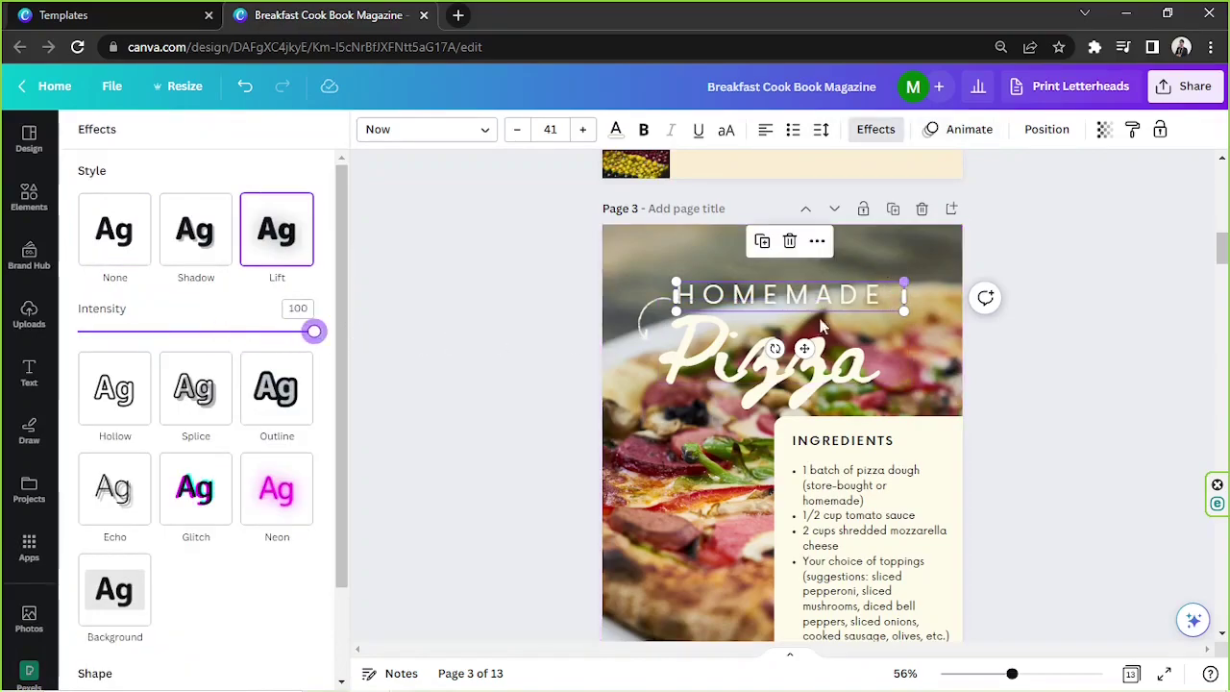
{"action": "left_click", "coordinate": [728, 364]}
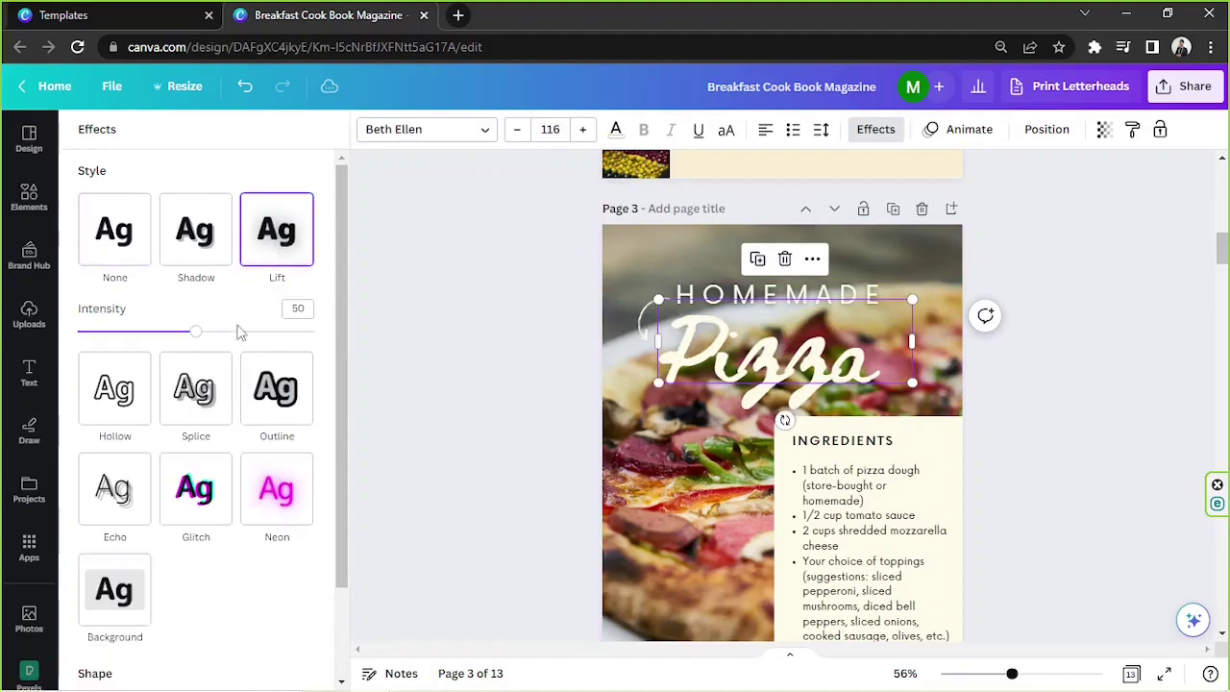
{"action": "left_click_drag", "start_coordinate": [196, 332], "coordinate": [527, 345]}
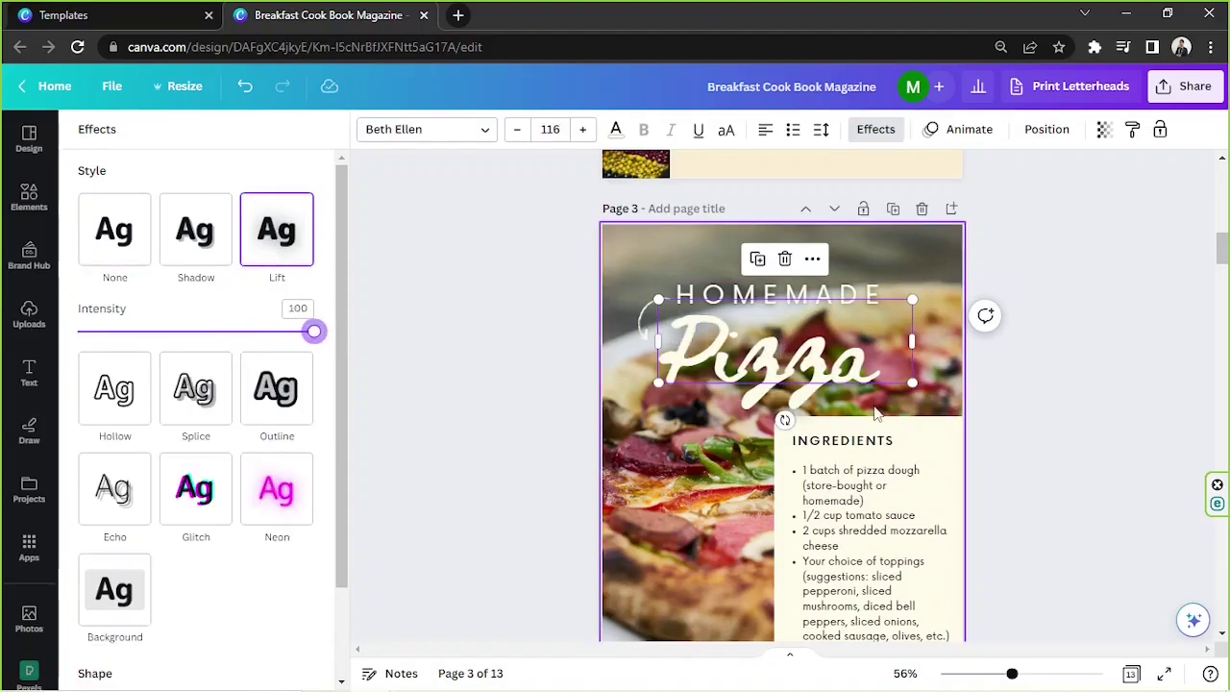
{"action": "left_click", "coordinate": [1141, 332]}
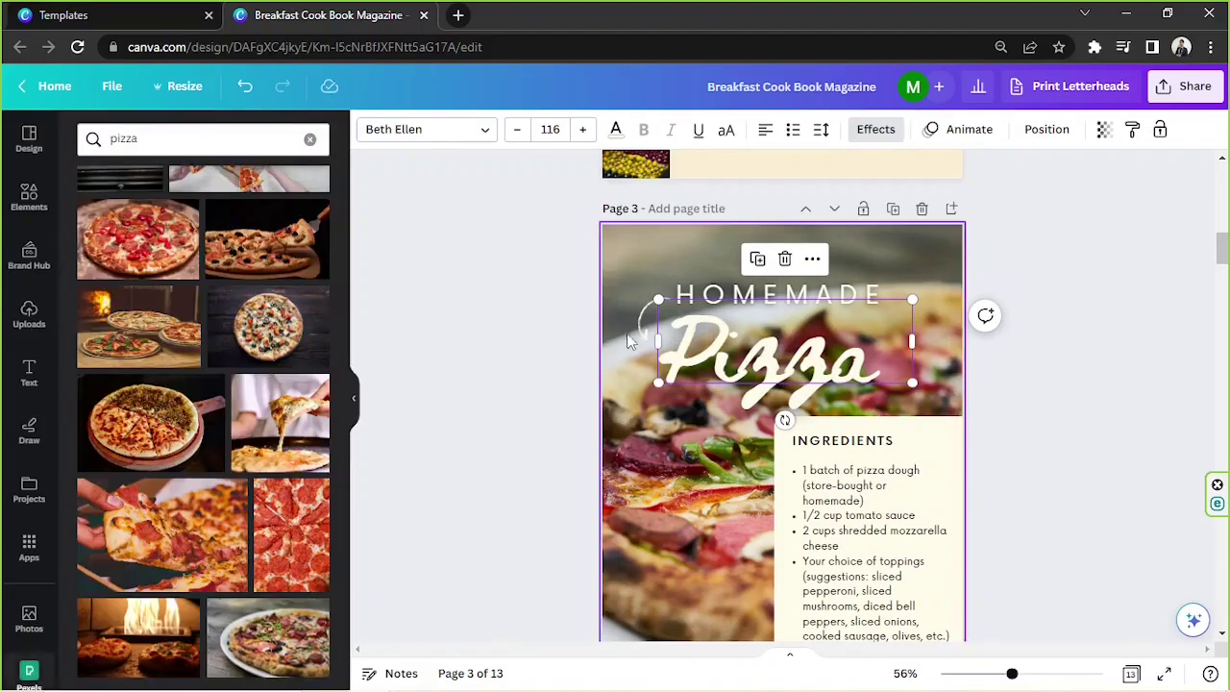
Reposition the curved arrow beside the HOMEMADE Pizza title on page 3
{"action": "left_click", "coordinate": [639, 293]}
{"action": "left_click_drag", "start_coordinate": [639, 293], "coordinate": [632, 278]}
{"action": "left_click_drag", "start_coordinate": [590, 323], "coordinate": [644, 301]}
{"action": "left_click", "coordinate": [1122, 379]}
Delete the whole Tips section, including its background, credit and page number, from the foot of the Direction page
{"action": "scroll", "coordinate": [1127, 380], "scroll_direction": "down", "scroll_amount": 2}
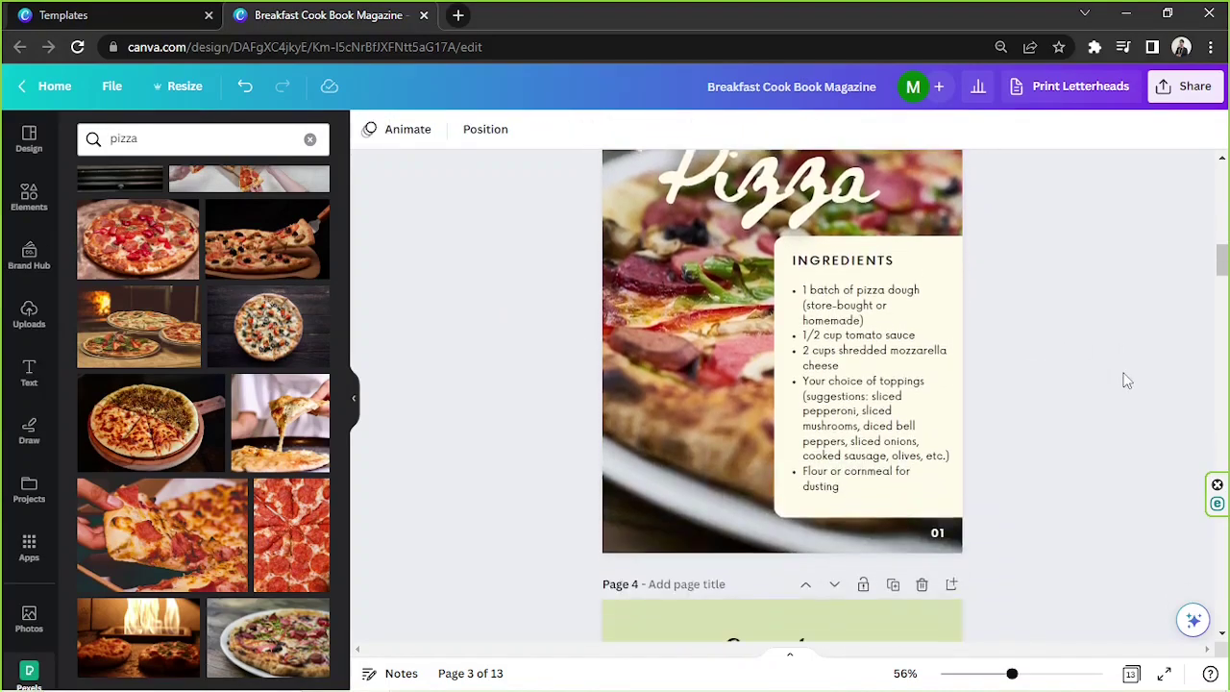
{"action": "scroll", "coordinate": [1124, 380], "scroll_direction": "up", "scroll_amount": 3}
{"action": "scroll", "coordinate": [1123, 375], "scroll_direction": "down", "scroll_amount": 7}
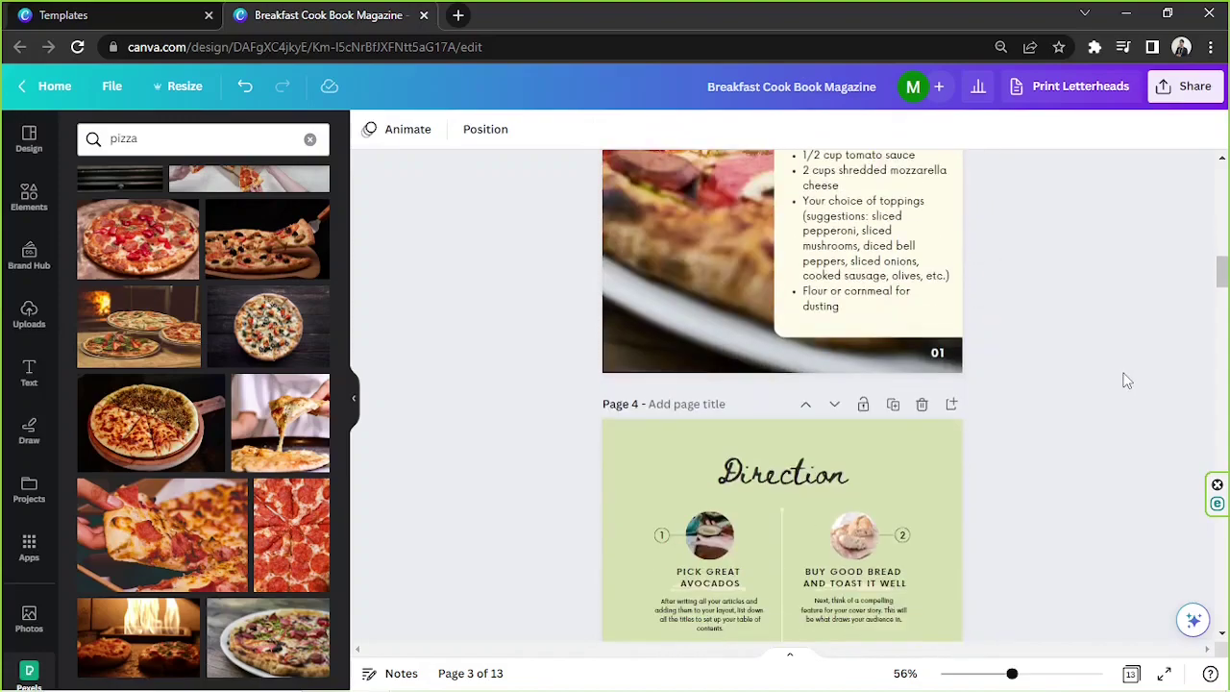
{"action": "left_click", "coordinate": [846, 293]}
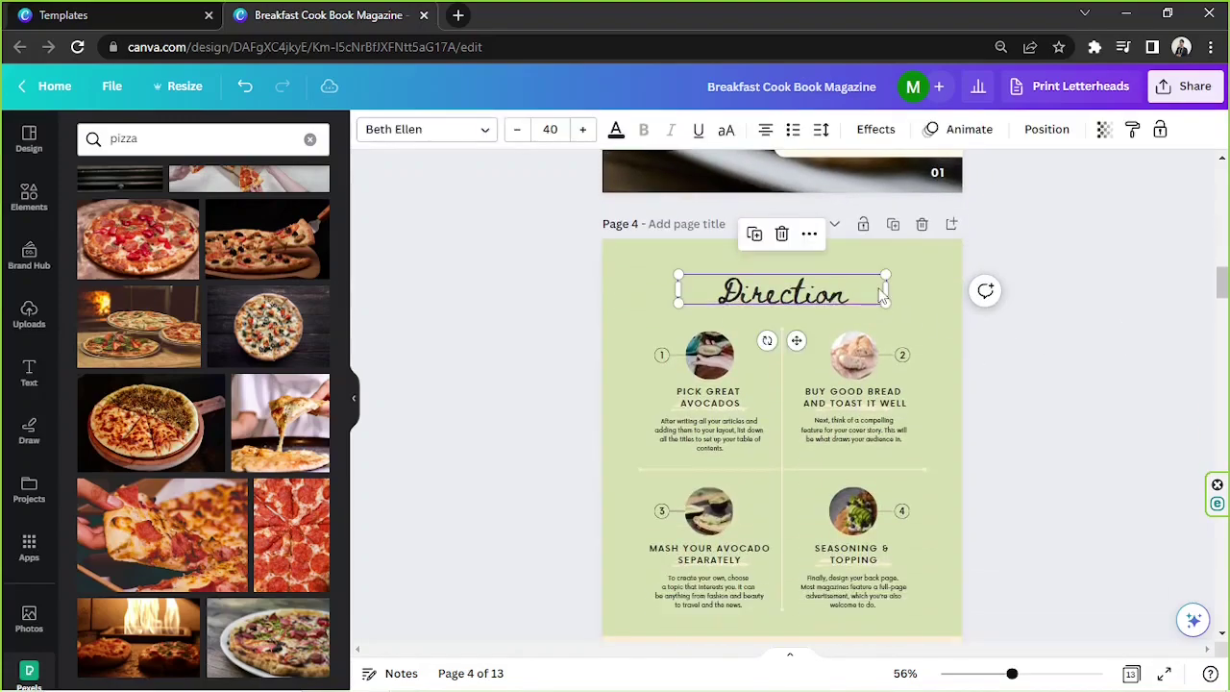
{"action": "left_click", "coordinate": [846, 293]}
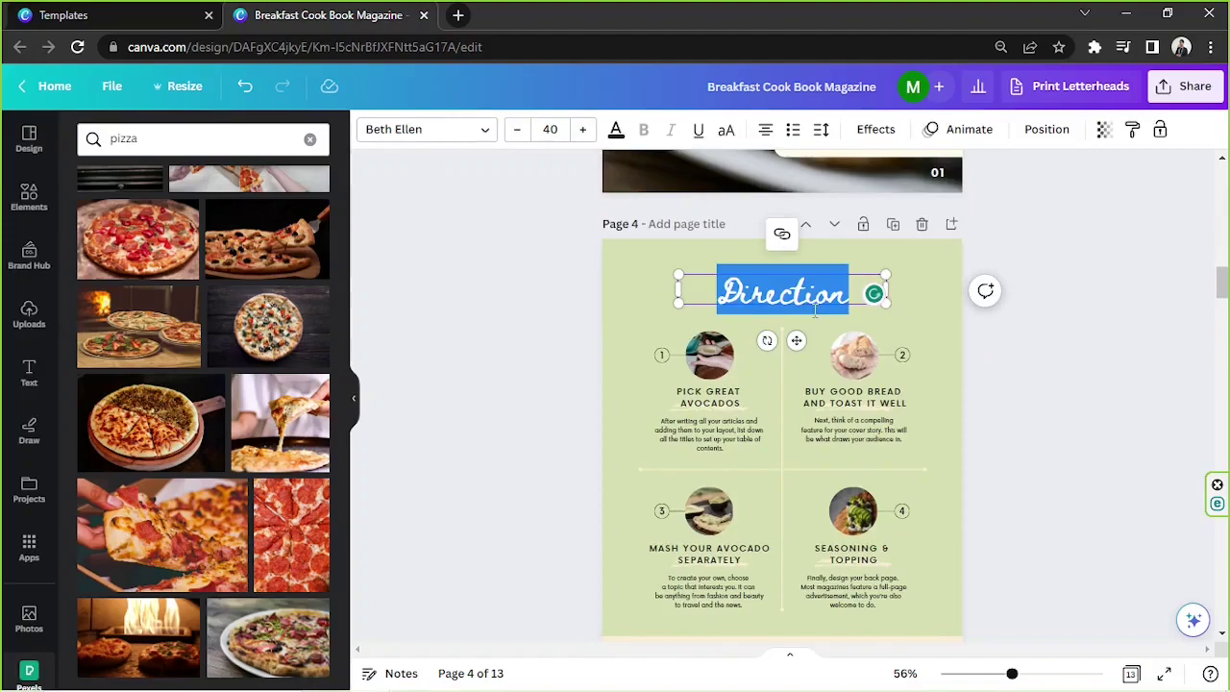
{"action": "left_click", "coordinate": [1056, 341]}
{"action": "scroll", "coordinate": [1057, 341], "scroll_direction": "down", "scroll_amount": 2}
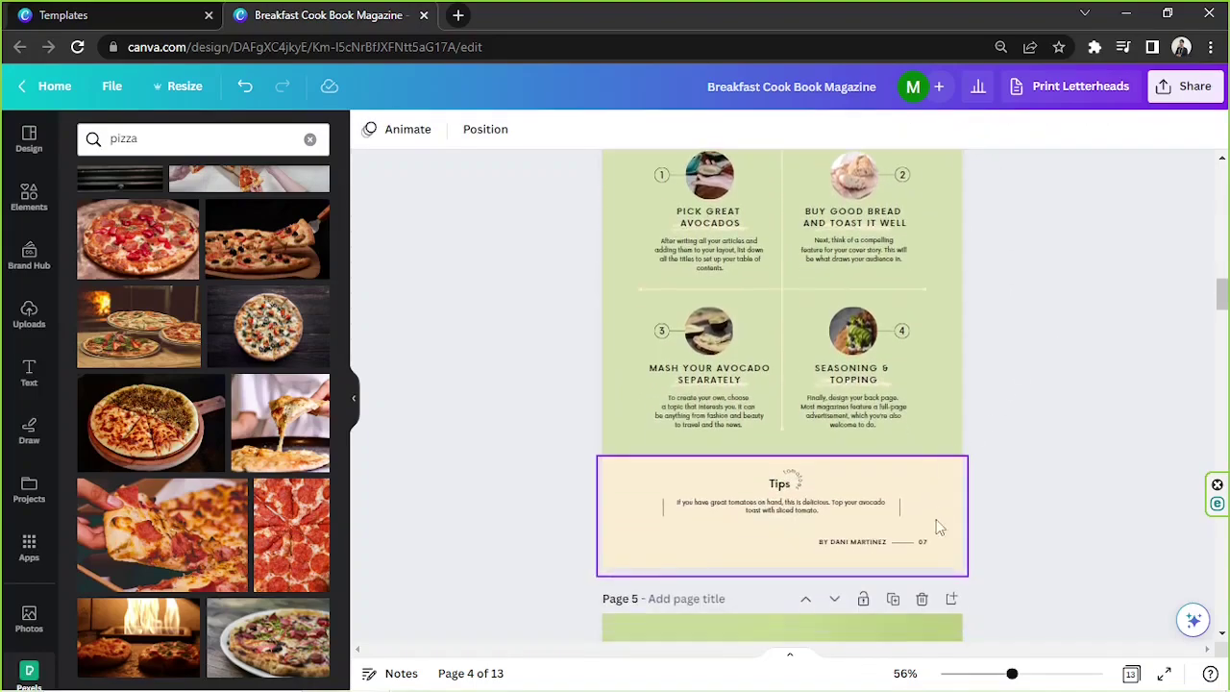
{"action": "left_click_drag", "start_coordinate": [999, 567], "coordinate": [581, 469]}
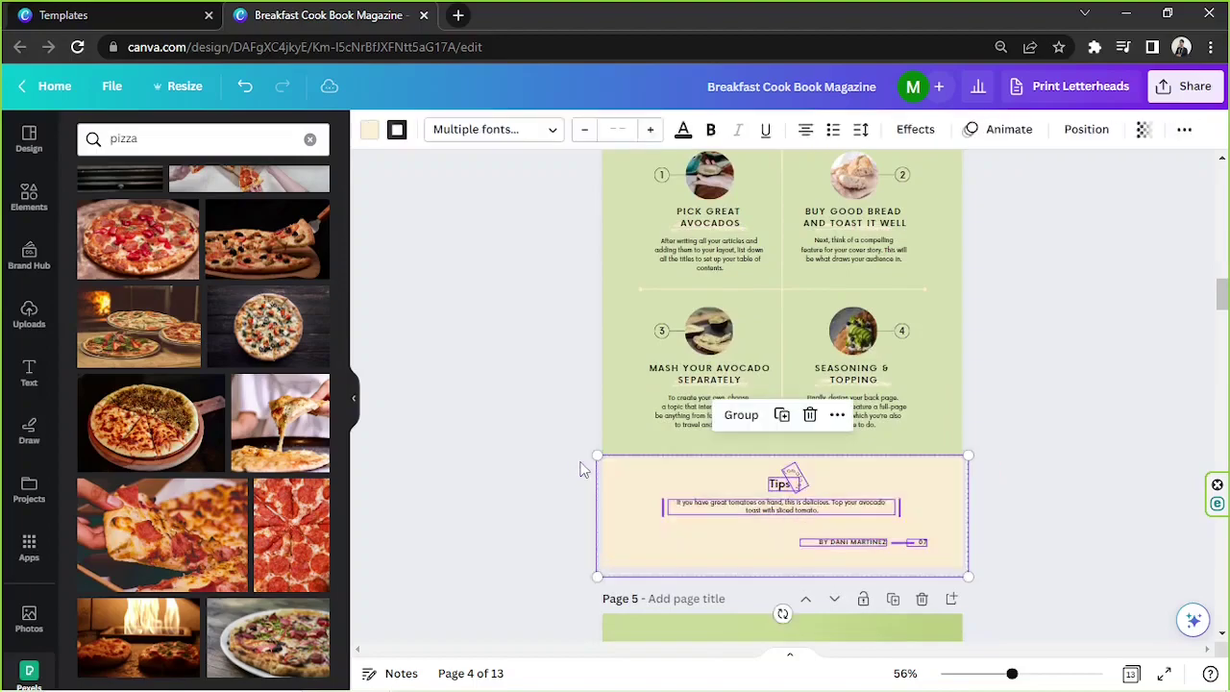
{"action": "left_click", "coordinate": [581, 469]}
Copy the "01" page number from page 3 to the lower-right corner of page 4 and change it to "02"
{"action": "scroll", "coordinate": [931, 522], "scroll_direction": "up", "scroll_amount": 2}
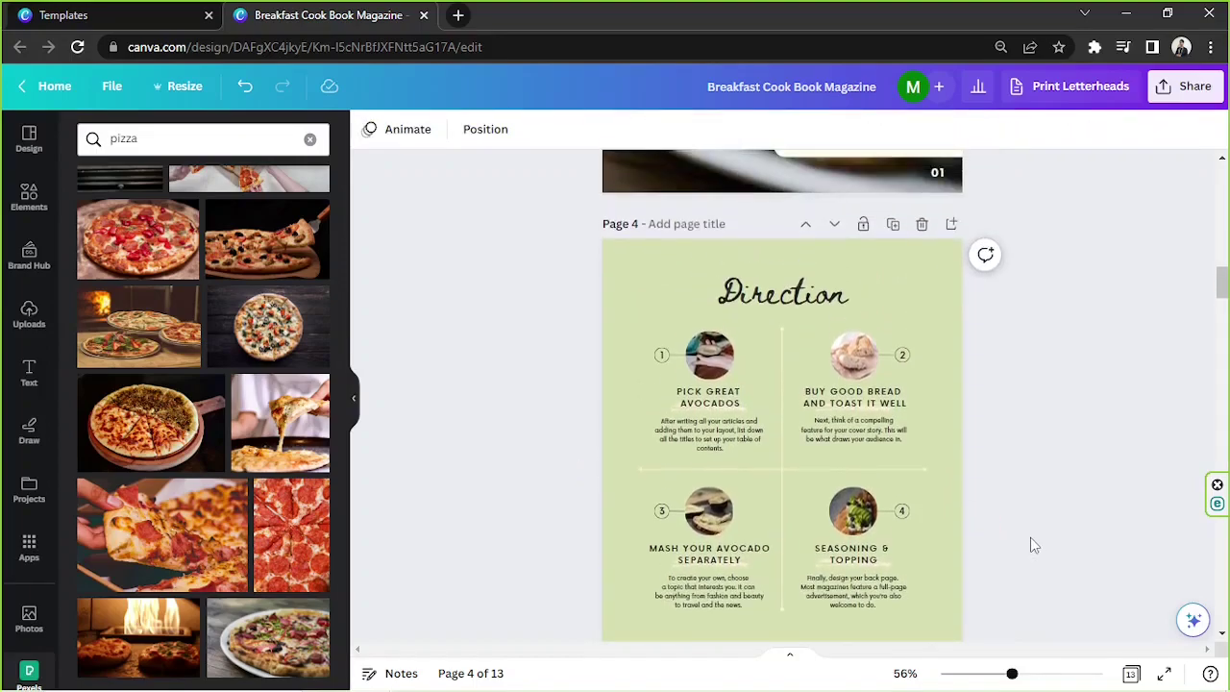
{"action": "scroll", "coordinate": [1032, 546], "scroll_direction": "up", "scroll_amount": 2}
{"action": "left_click", "coordinate": [931, 261]}
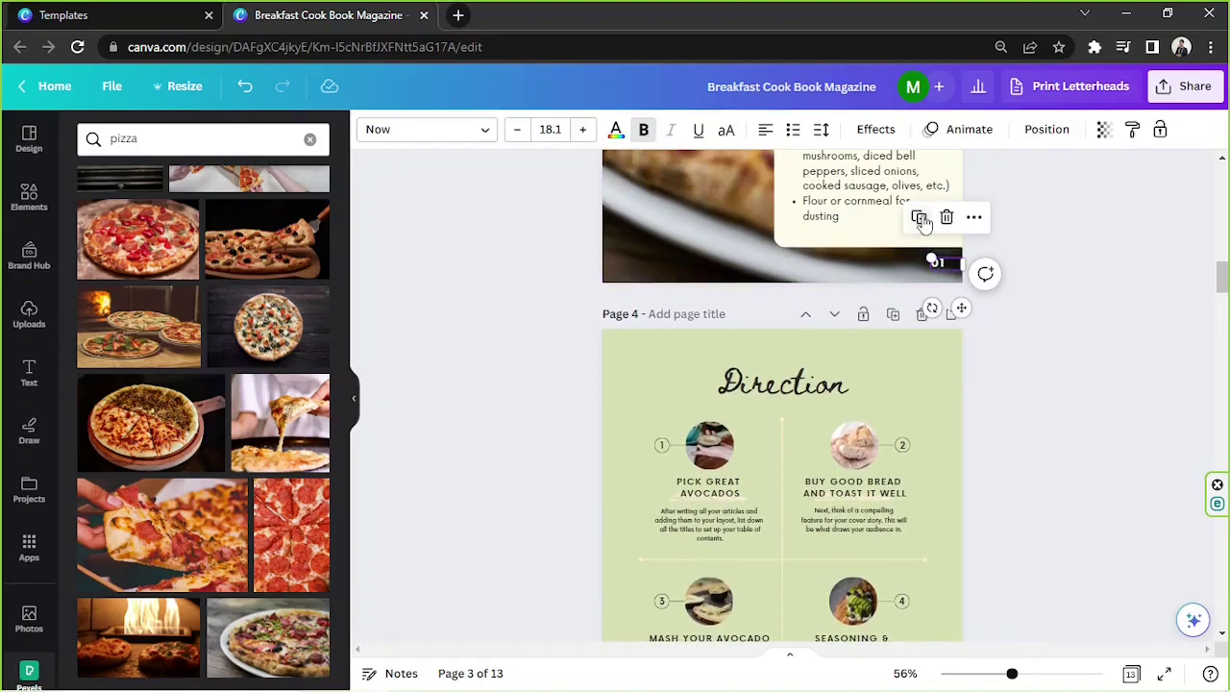
{"action": "left_click", "coordinate": [919, 219]}
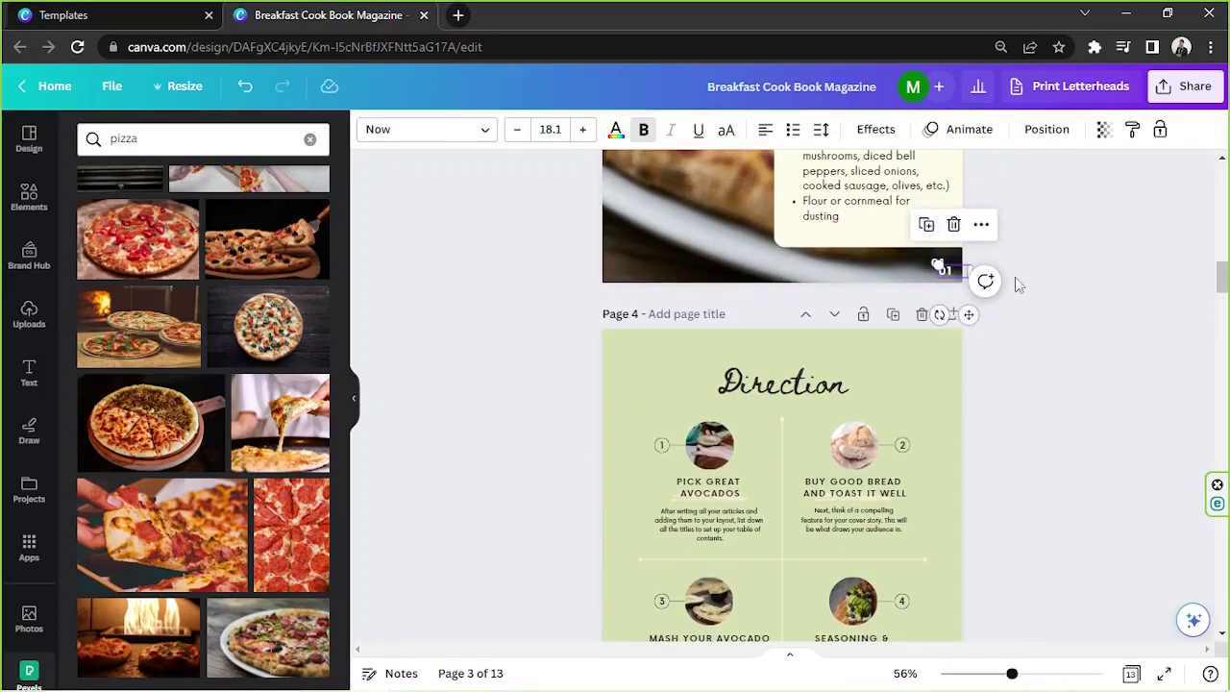
{"action": "key", "text": "ctrl+z"}
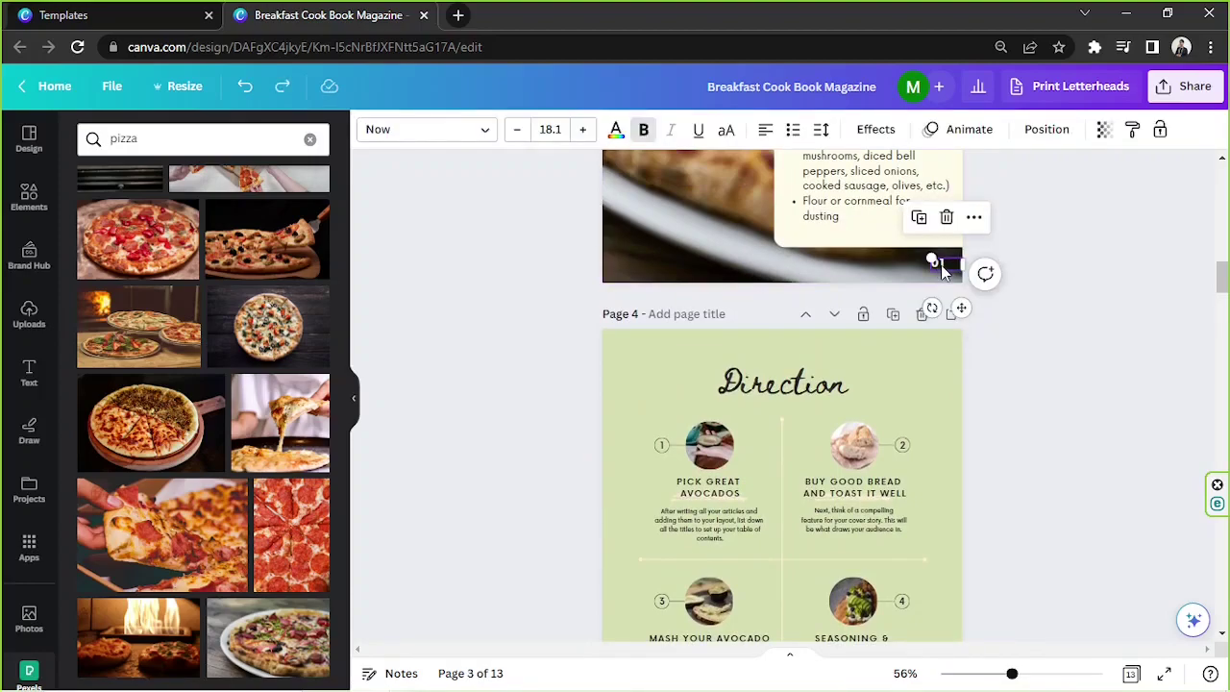
{"action": "scroll", "coordinate": [941, 275], "scroll_direction": "down", "scroll_amount": 8}
{"action": "left_click_drag", "start_coordinate": [943, 272], "coordinate": [916, 429]}
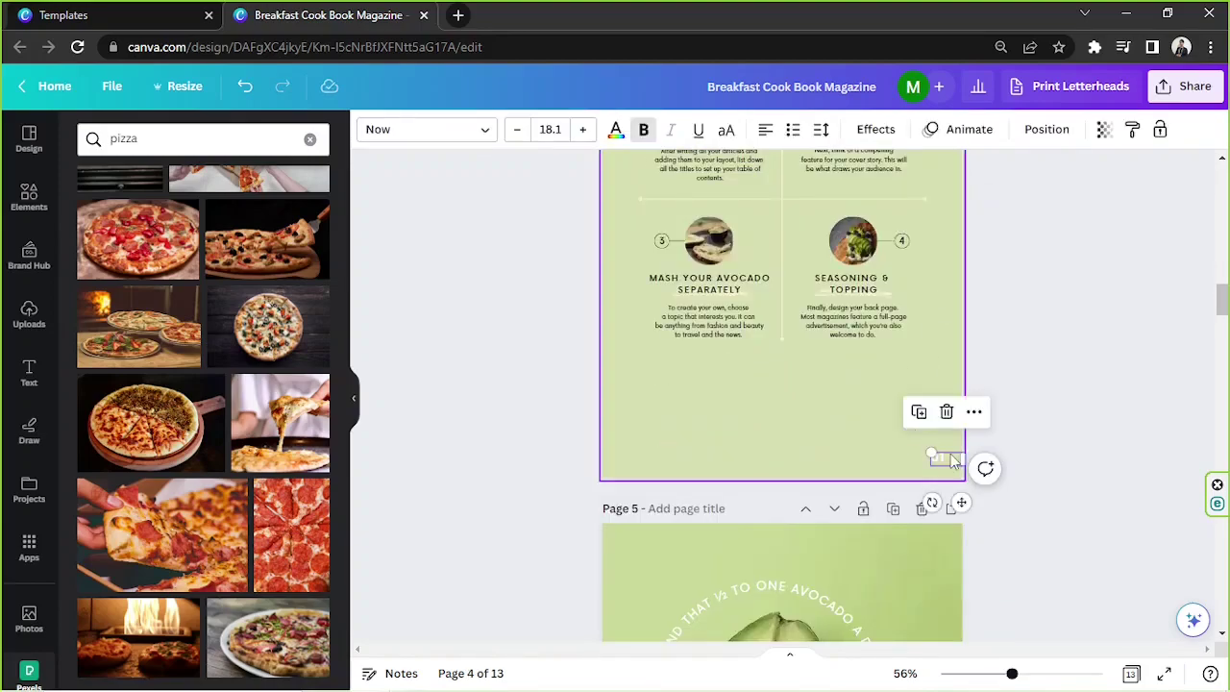
{"action": "double_click", "coordinate": [950, 458]}
{"action": "key", "text": "BackSpace"}
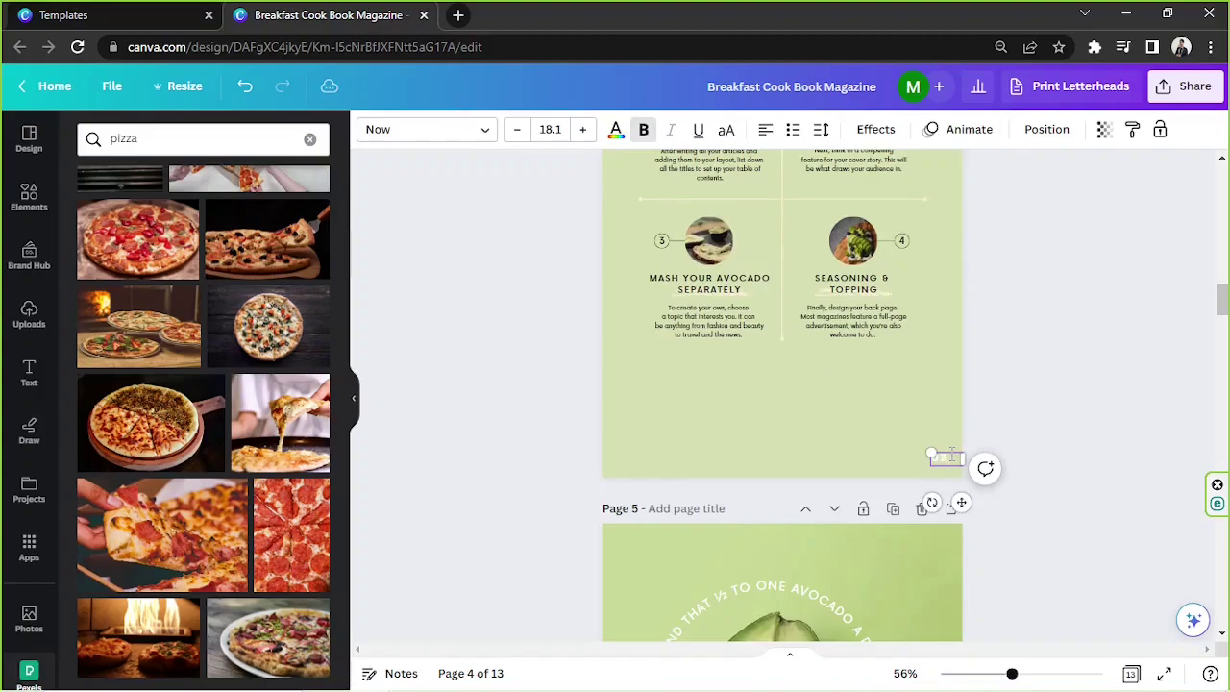
Change the text color of page 4's "02" page number to dark gray #292929
{"action": "left_click", "coordinate": [616, 129]}
{"action": "left_click", "coordinate": [140, 231]}
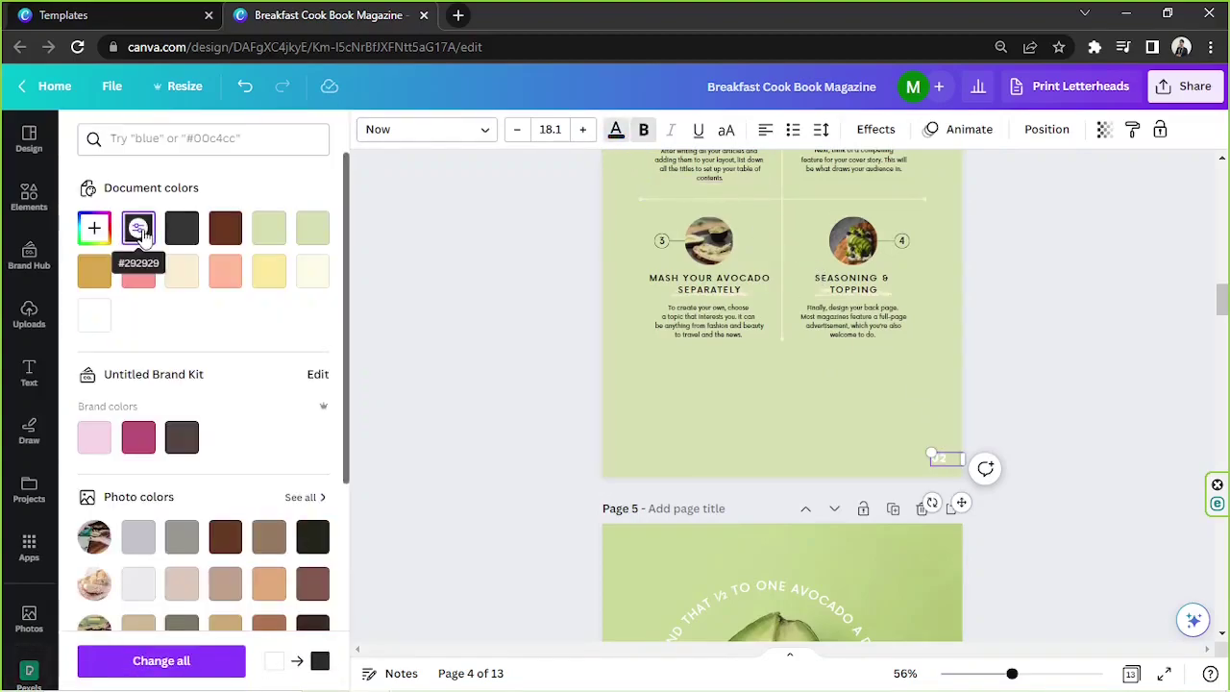
{"action": "left_click", "coordinate": [1051, 416]}
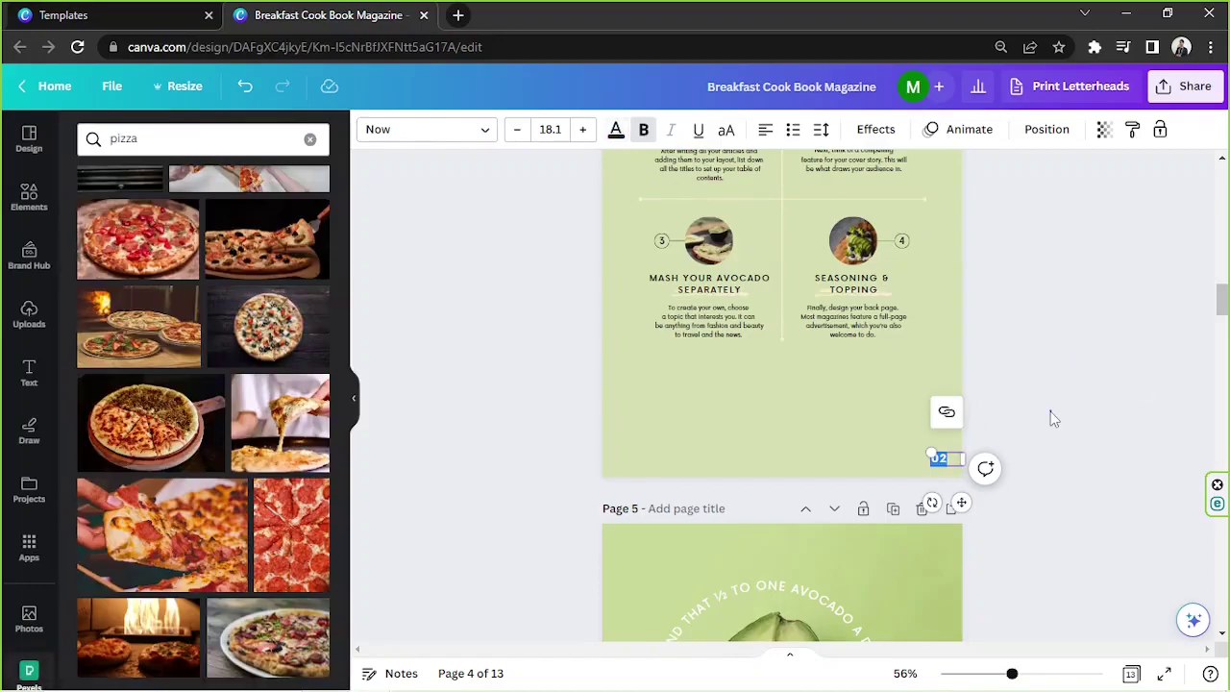
Delete the four numbered avocado steps on page 4, including their photos, texts and divider lines, keeping the Direction heading and page number
{"action": "scroll", "coordinate": [1051, 412], "scroll_direction": "up", "scroll_amount": 4}
{"action": "scroll", "coordinate": [1051, 411], "scroll_direction": "down", "scroll_amount": 3}
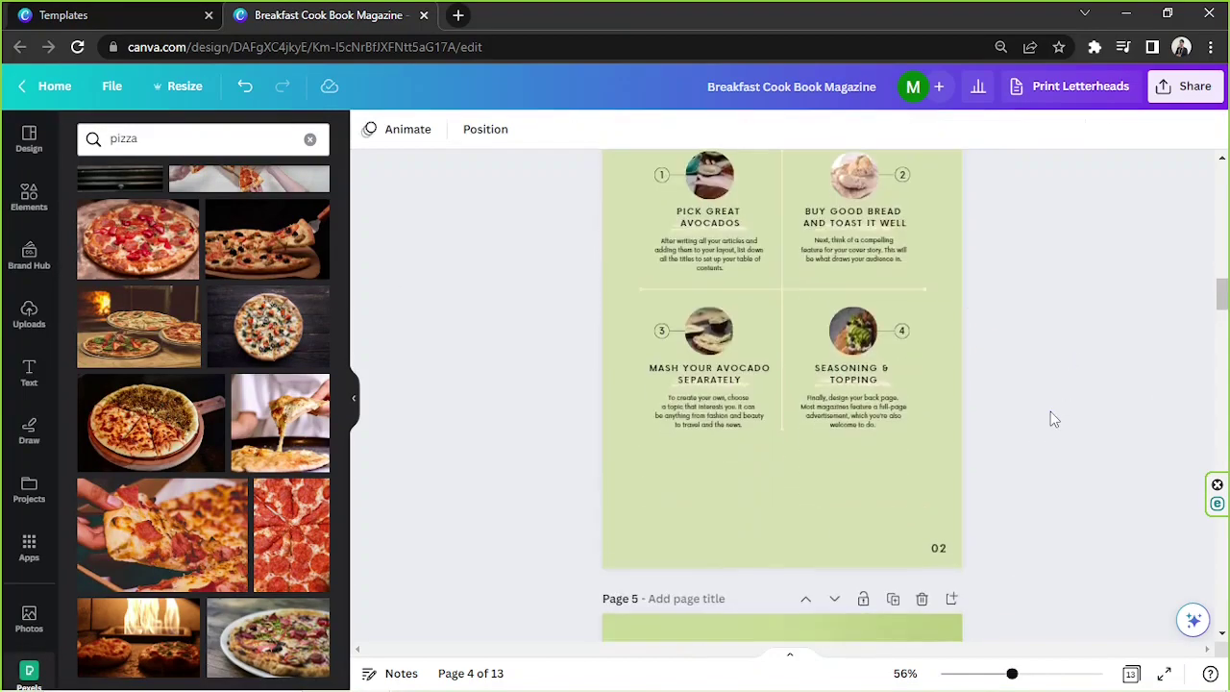
{"action": "scroll", "coordinate": [1048, 414], "scroll_direction": "up", "scroll_amount": 1}
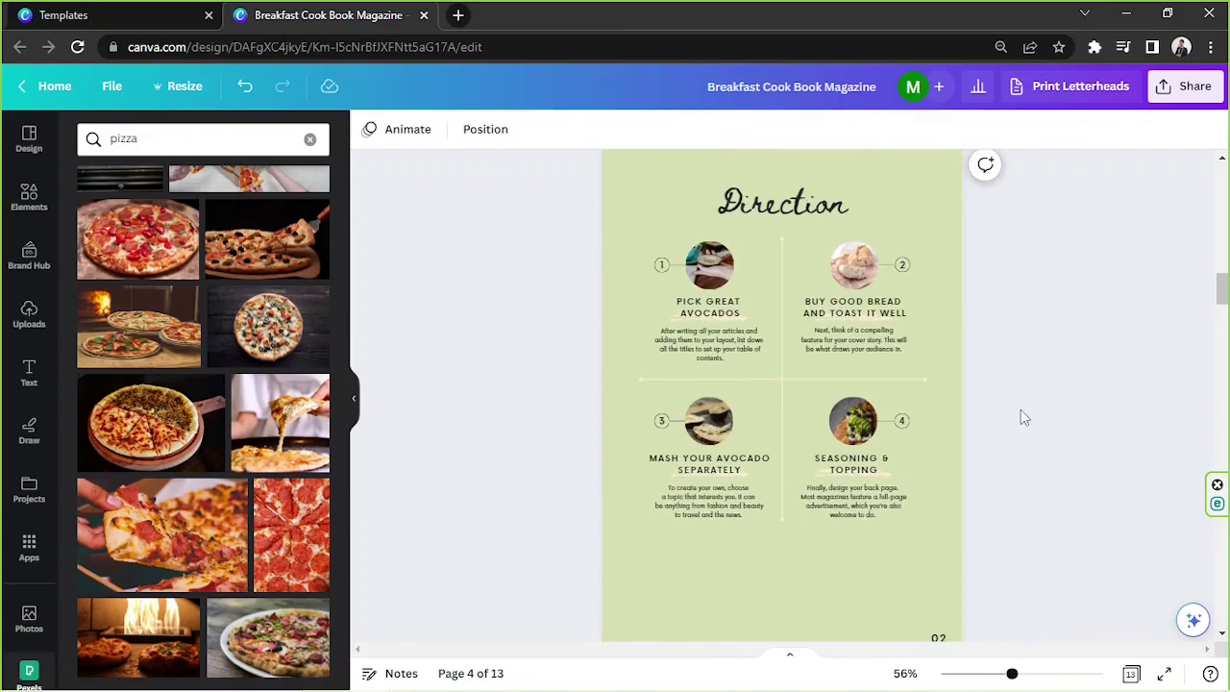
{"action": "left_click_drag", "start_coordinate": [1019, 532], "coordinate": [662, 253]}
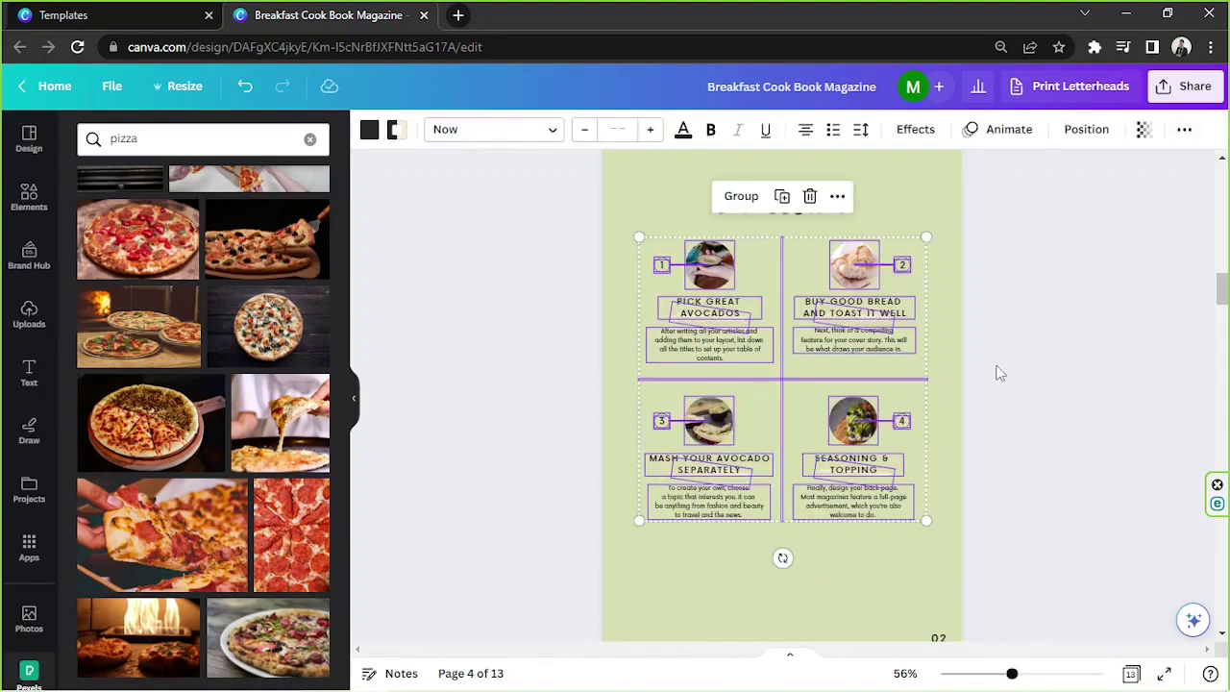
{"action": "scroll", "coordinate": [976, 374], "scroll_direction": "up", "scroll_amount": 2}
{"action": "scroll", "coordinate": [977, 374], "scroll_direction": "down", "scroll_amount": 2}
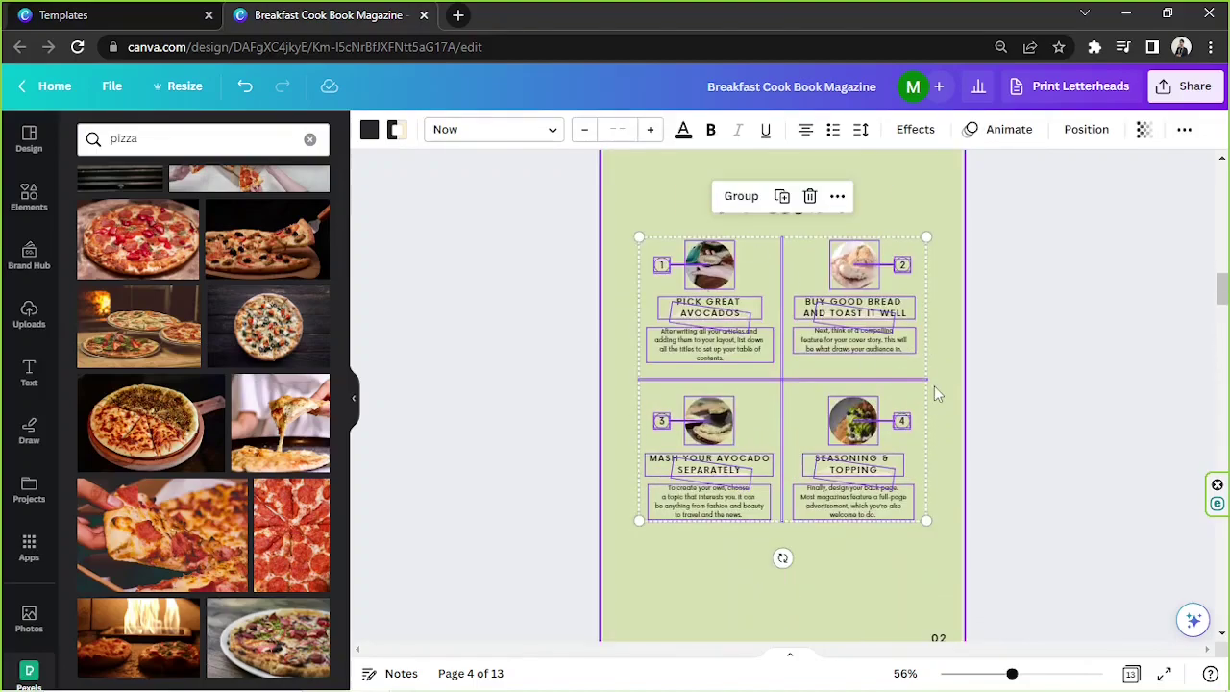
{"action": "left_click_drag", "start_coordinate": [1001, 533], "coordinate": [657, 315]}
{"action": "key", "text": "Delete"}
Copy the ingredients list from page 3 onto page 4 and widen its text box beneath the Direction heading
{"action": "scroll", "coordinate": [790, 328], "scroll_direction": "up", "scroll_amount": 2}
{"action": "scroll", "coordinate": [790, 330], "scroll_direction": "up", "scroll_amount": 3}
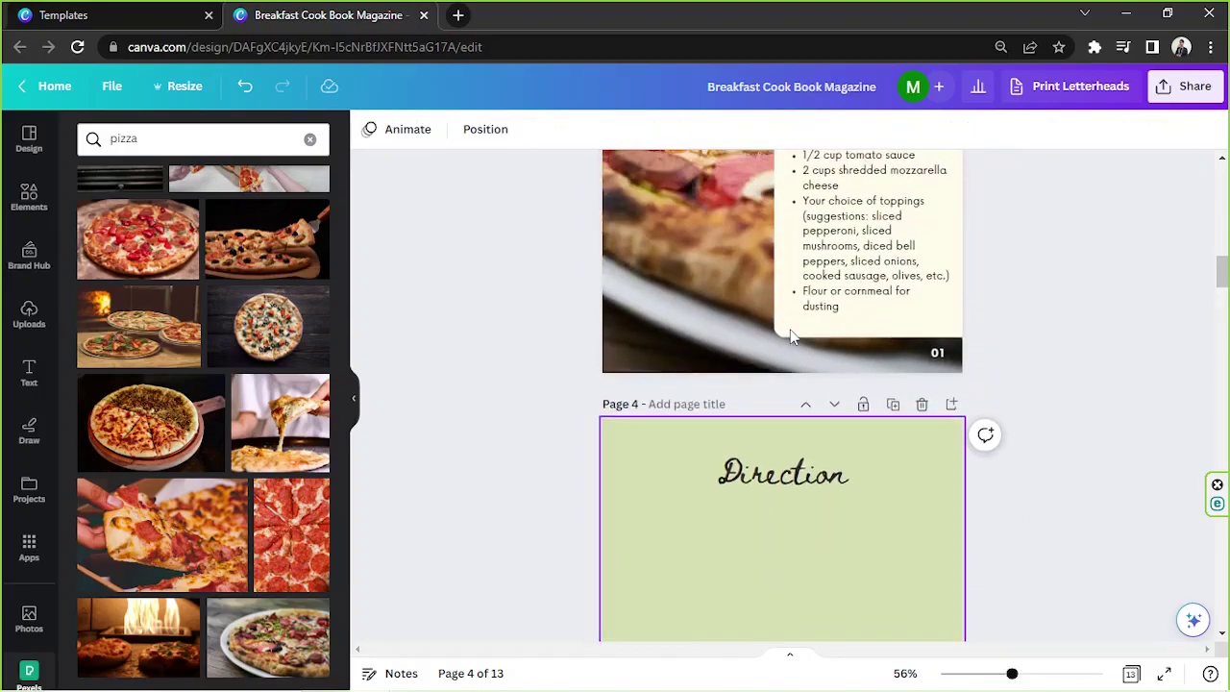
{"action": "left_click", "coordinate": [891, 304]}
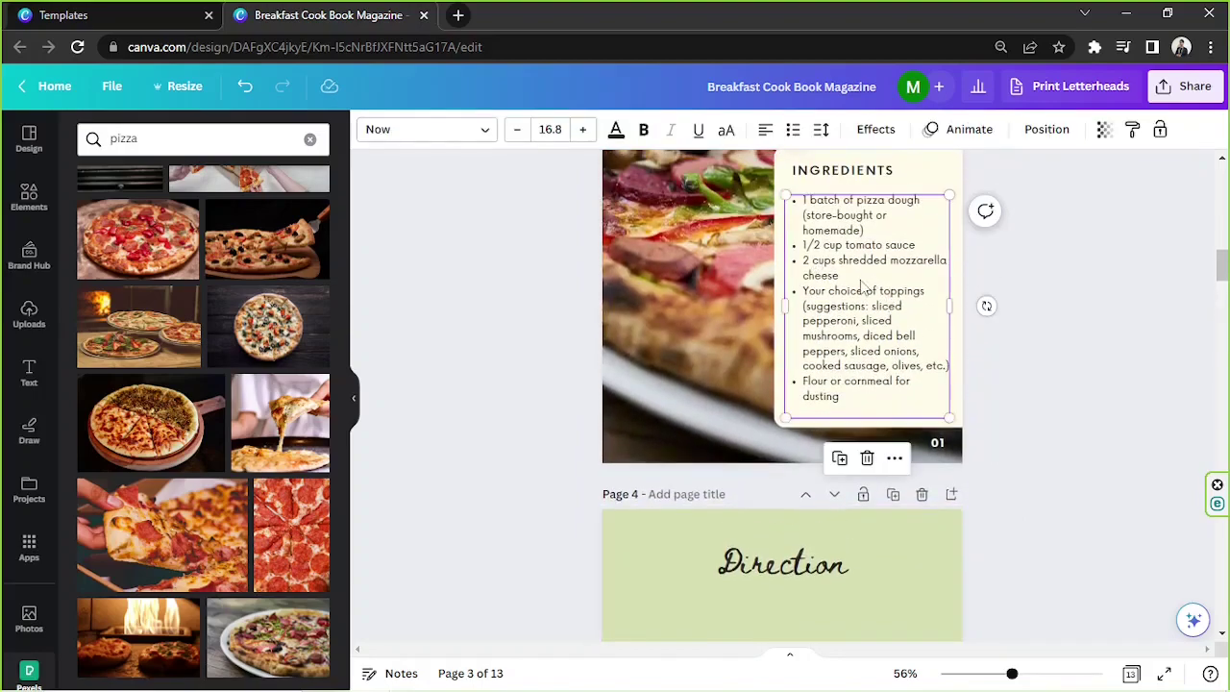
{"action": "scroll", "coordinate": [861, 286], "scroll_direction": "down", "scroll_amount": 4}
{"action": "left_click", "coordinate": [695, 371]}
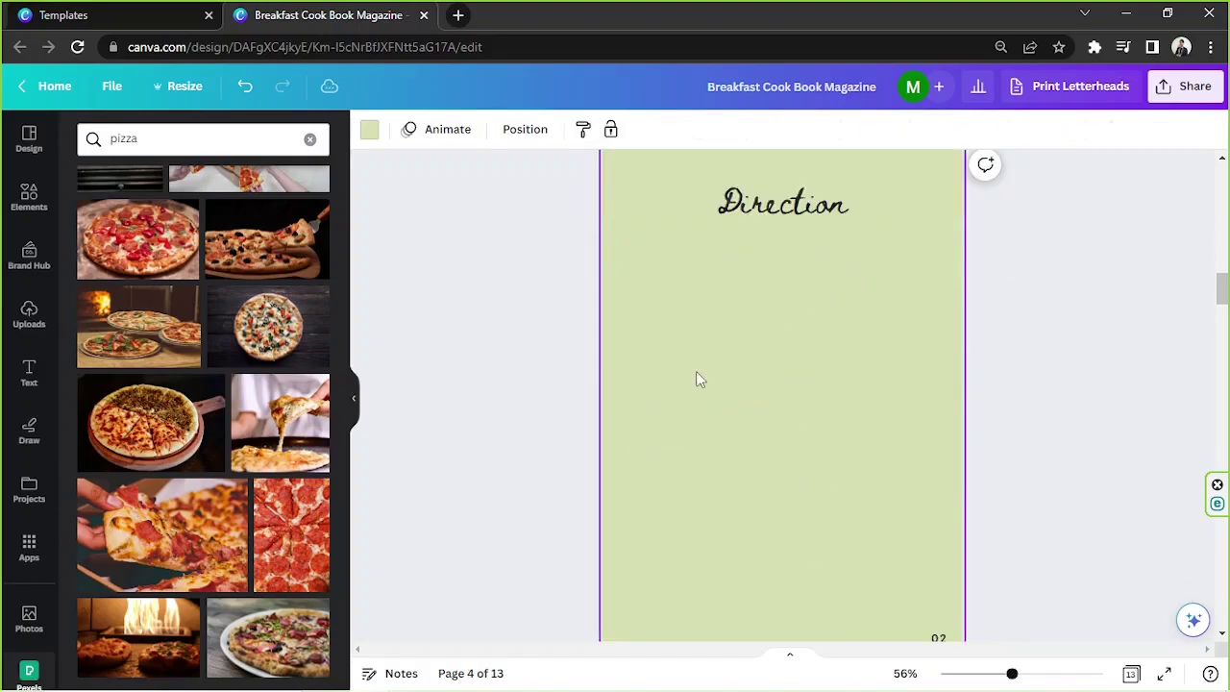
{"action": "key", "text": "ctrl+v"}
{"action": "left_click_drag", "start_coordinate": [935, 482], "coordinate": [928, 368]}
Copy the Homemade Pizza instructions from the 91 file in Notepad and replace page 4's pasted ingredients text with them
{"action": "mouse_move", "coordinate": [462, 646]}
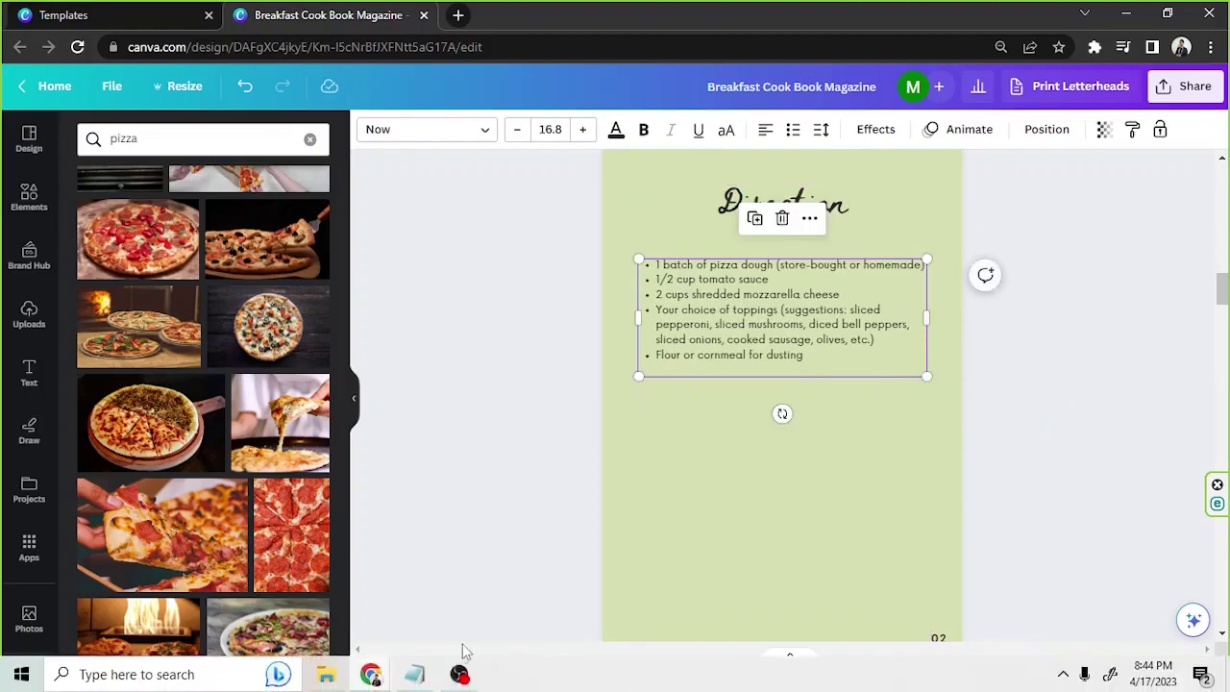
{"action": "left_click", "coordinate": [421, 674]}
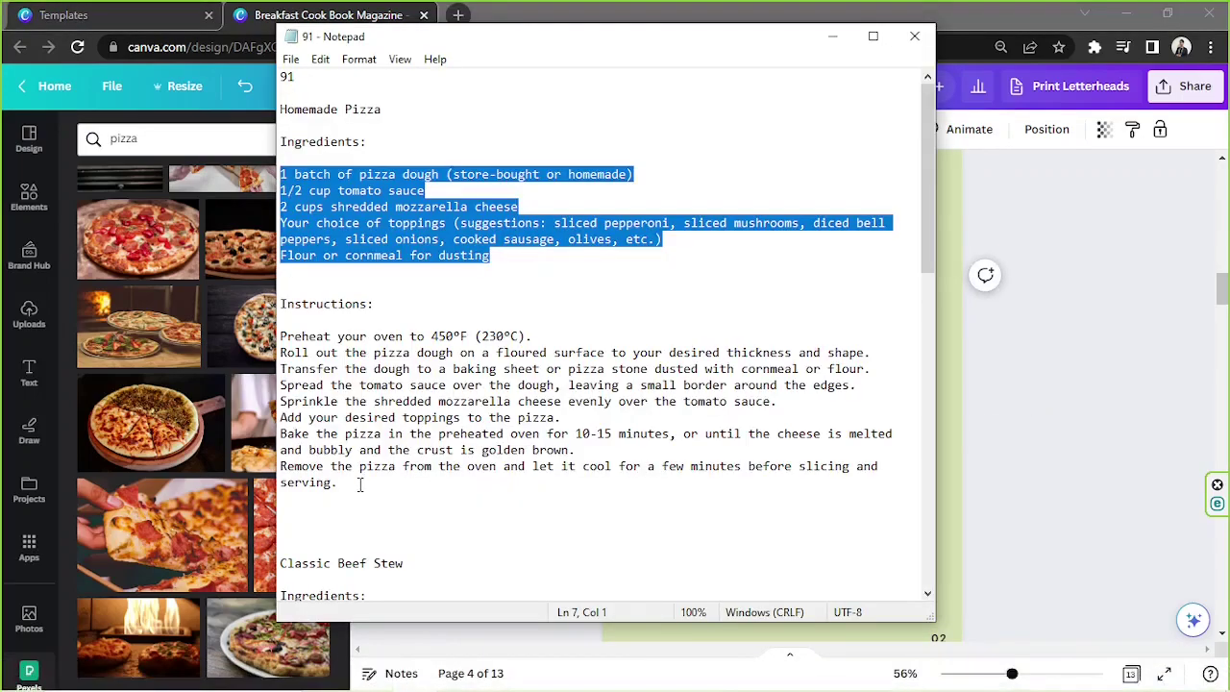
{"action": "left_click_drag", "start_coordinate": [360, 484], "coordinate": [279, 336]}
{"action": "key", "text": "ctrl+c"}
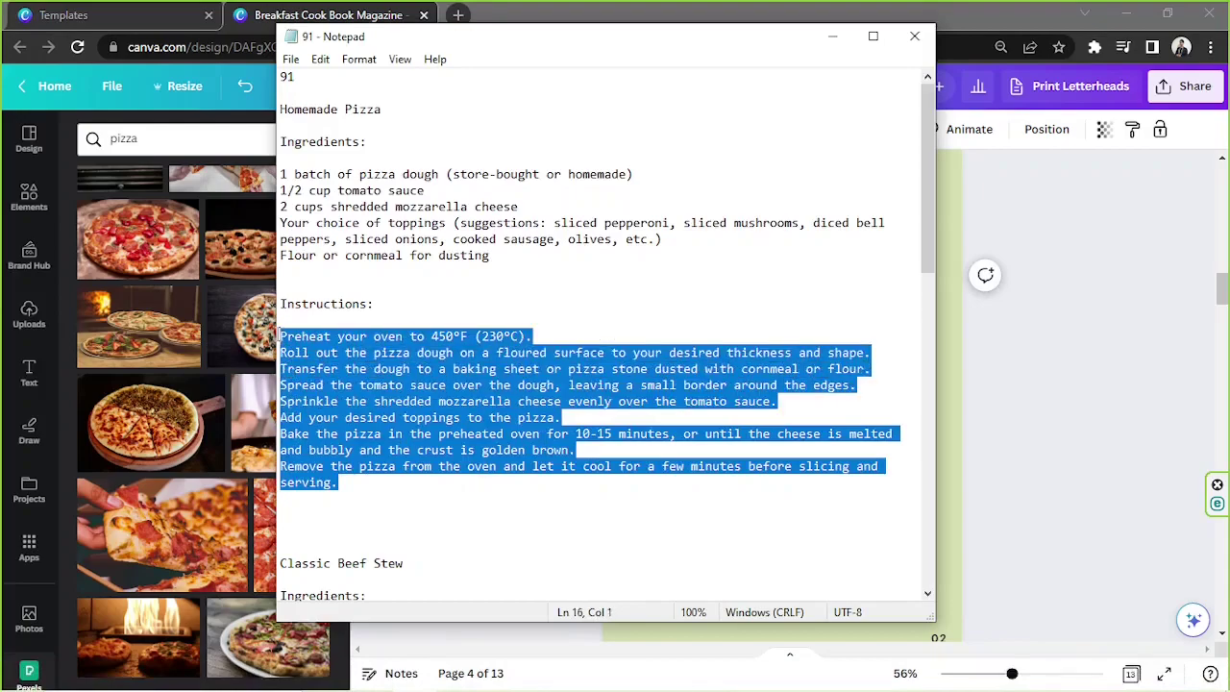
{"action": "left_click", "coordinate": [1144, 363]}
{"action": "left_click", "coordinate": [741, 355]}
{"action": "triple_click", "coordinate": [740, 354]}
{"action": "key", "text": "ctrl+a"}
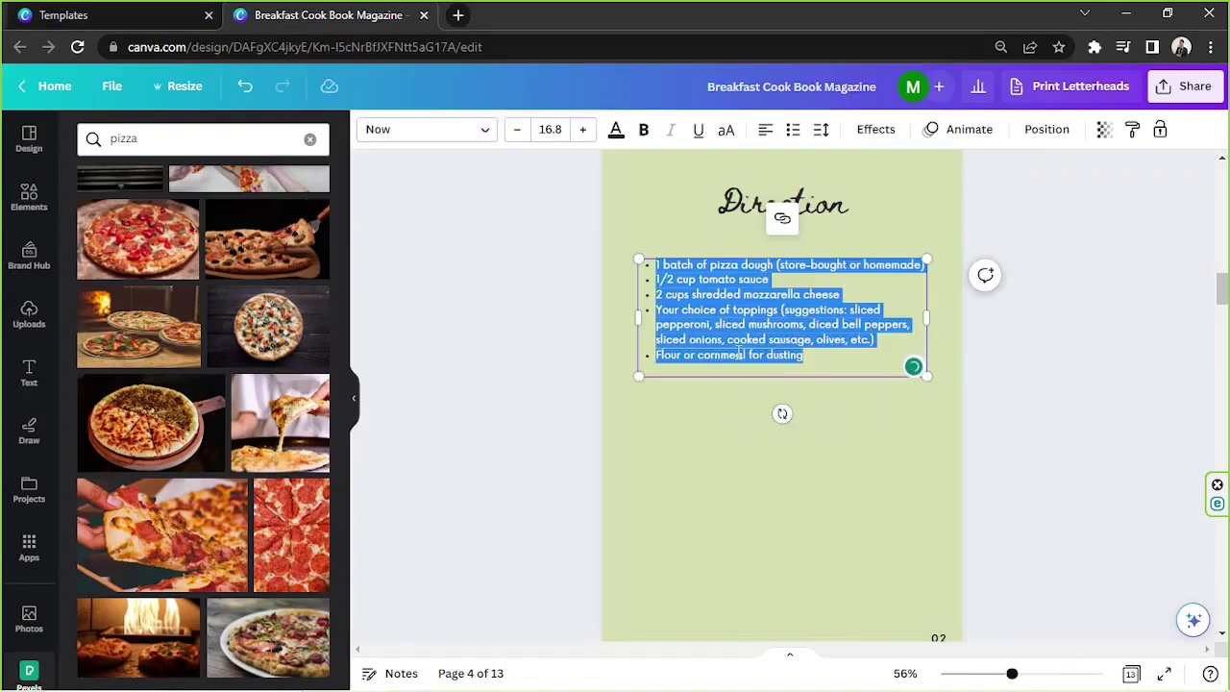
{"action": "key", "text": "ctrl+v"}
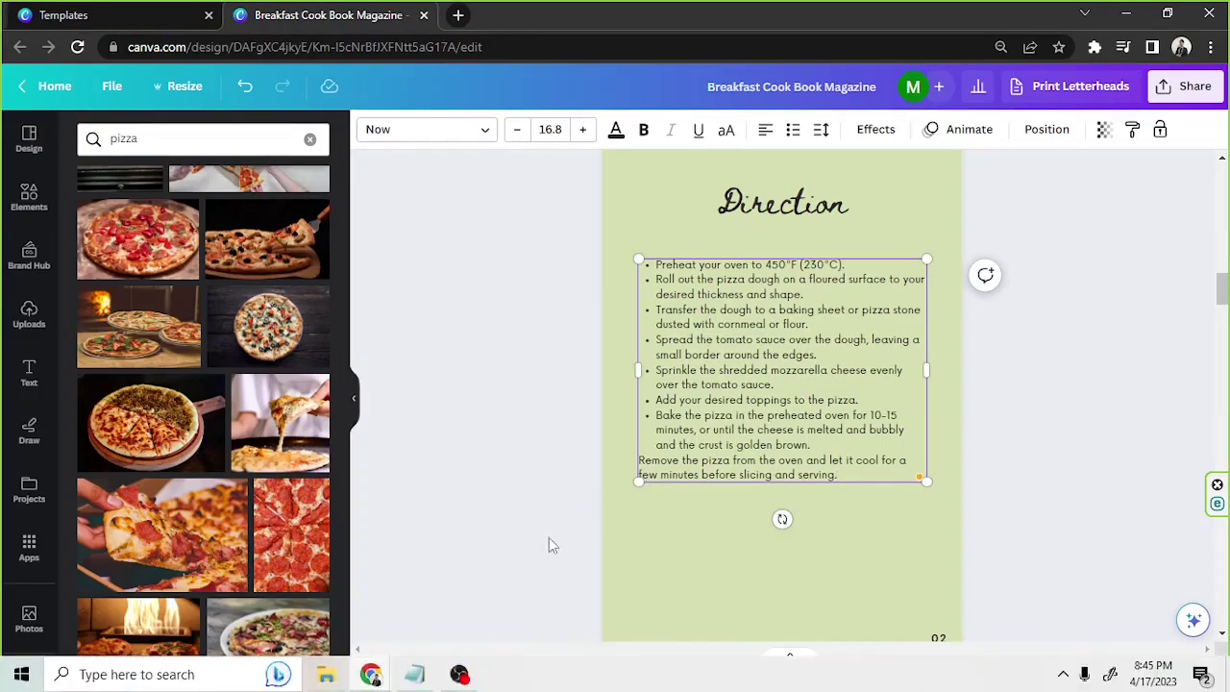
Check the section name in the Notepad recipe and change page 4's heading to "Instructions"
{"action": "left_click", "coordinate": [414, 674]}
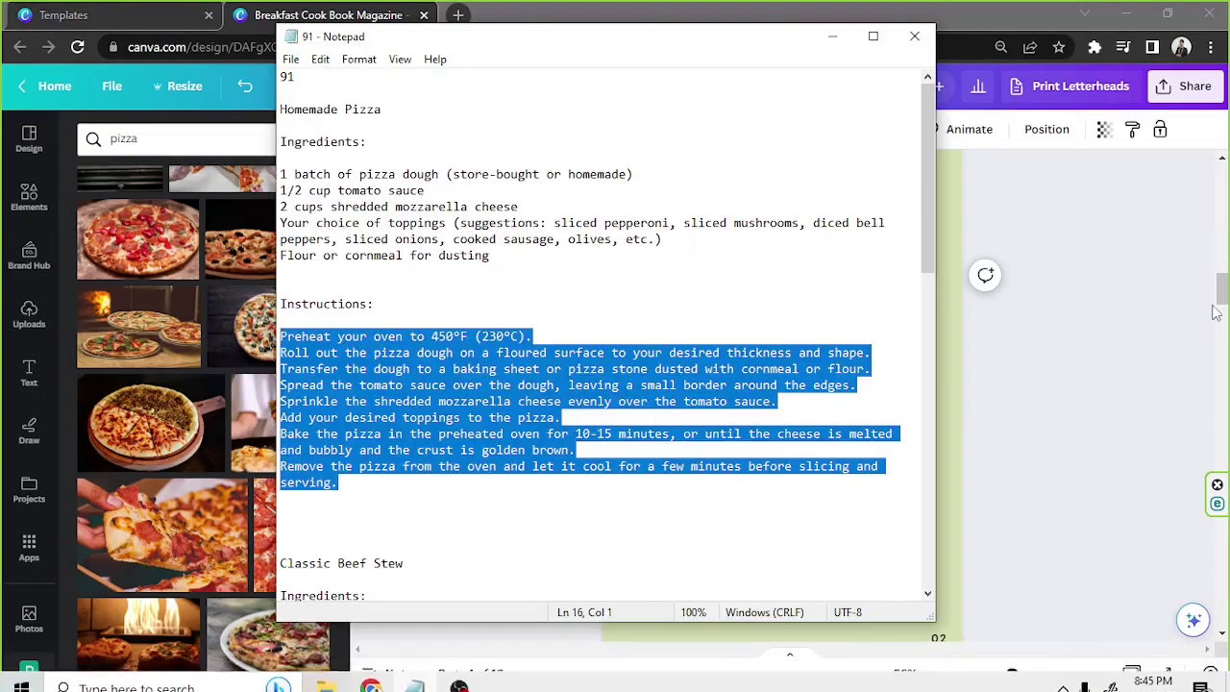
{"action": "left_click", "coordinate": [1215, 313]}
{"action": "left_click", "coordinate": [828, 197]}
{"action": "double_click", "coordinate": [828, 197]}
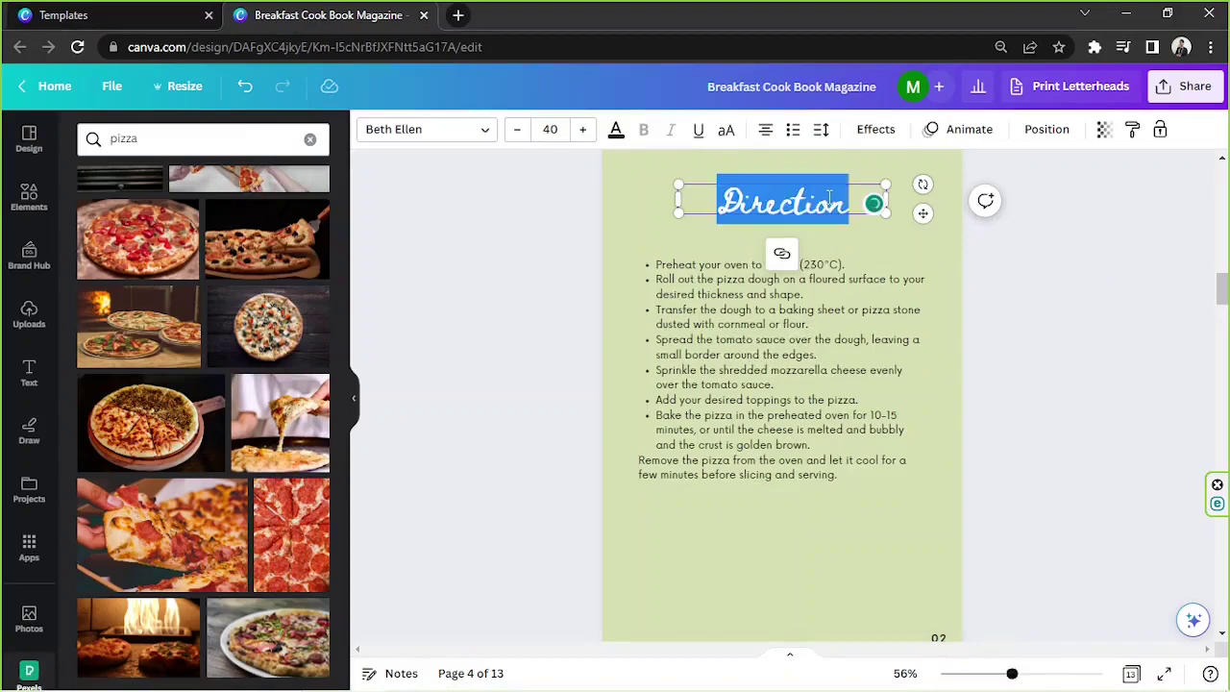
{"action": "type", "text": "Instruction"}
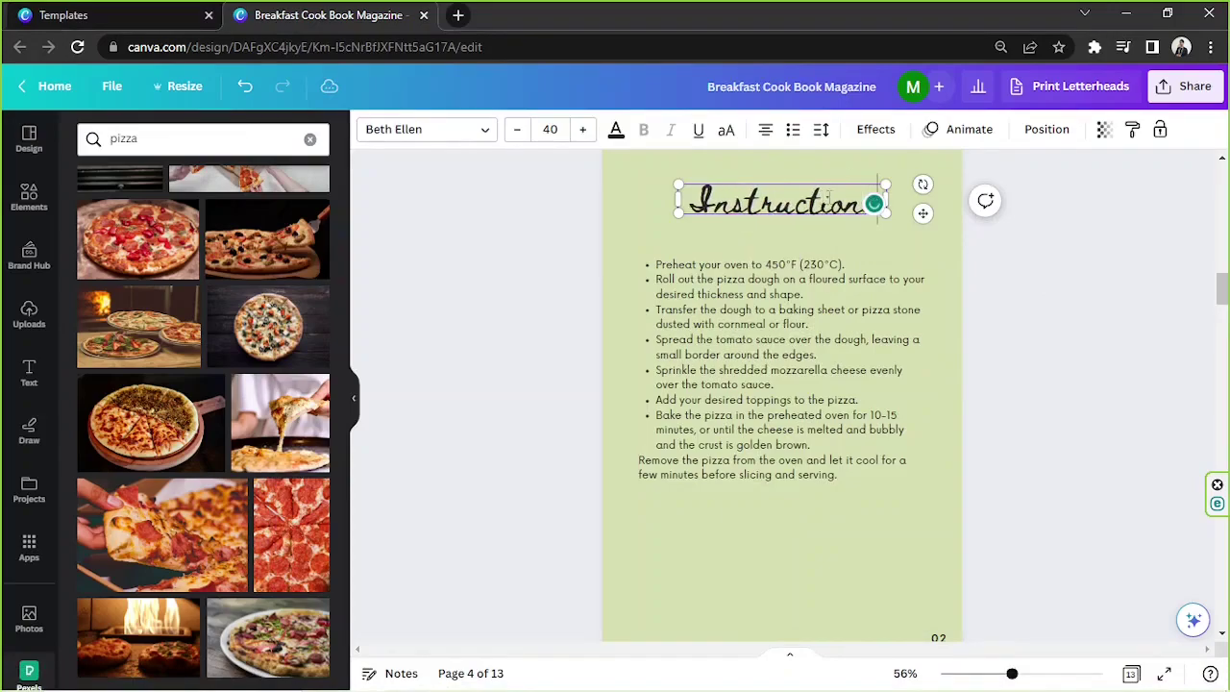
{"action": "type", "text": "s"}
{"action": "left_click", "coordinate": [1060, 315]}
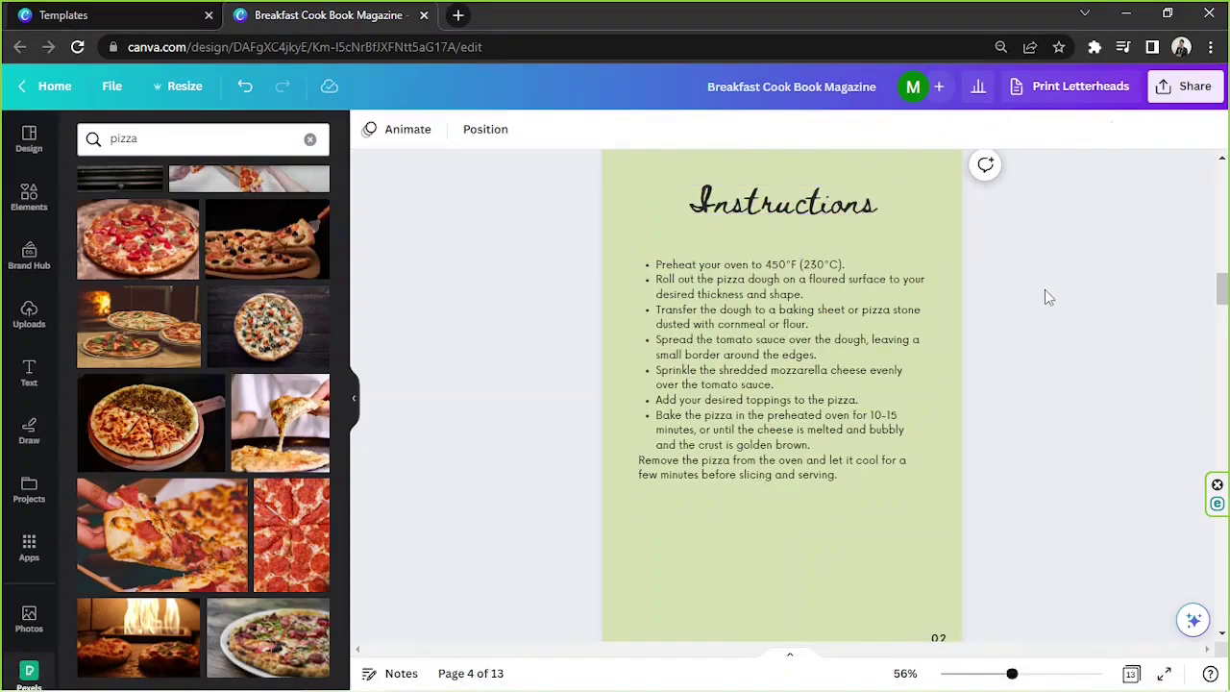
Apply bullet formatting to the entire instructions text on page 4, including the final "Remove the pizza from the oven" line
{"action": "left_click", "coordinate": [775, 298]}
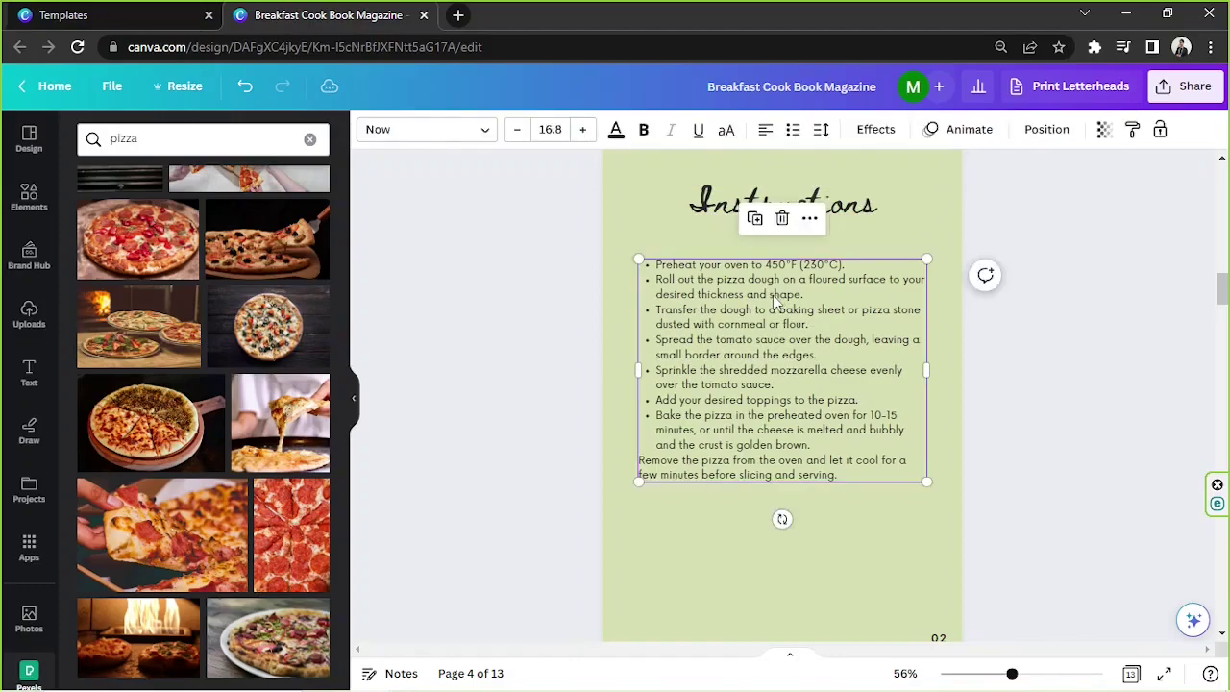
{"action": "left_click", "coordinate": [641, 464]}
{"action": "key", "text": "ctrl+a"}
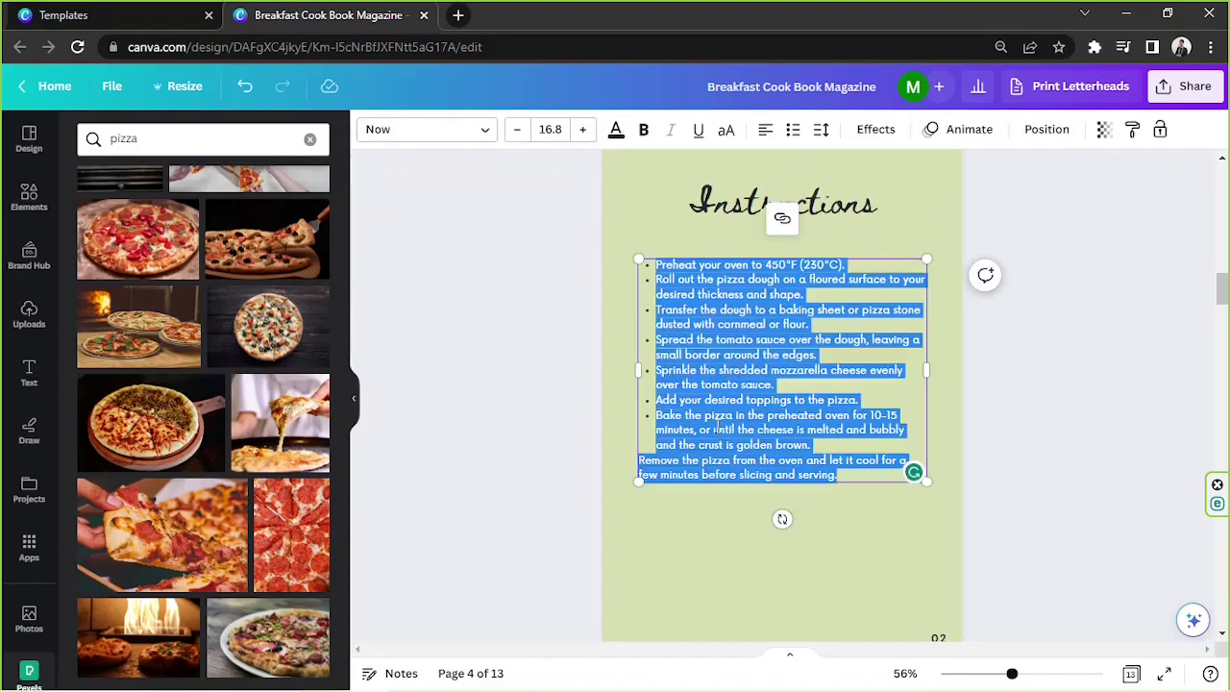
{"action": "left_click", "coordinate": [794, 140]}
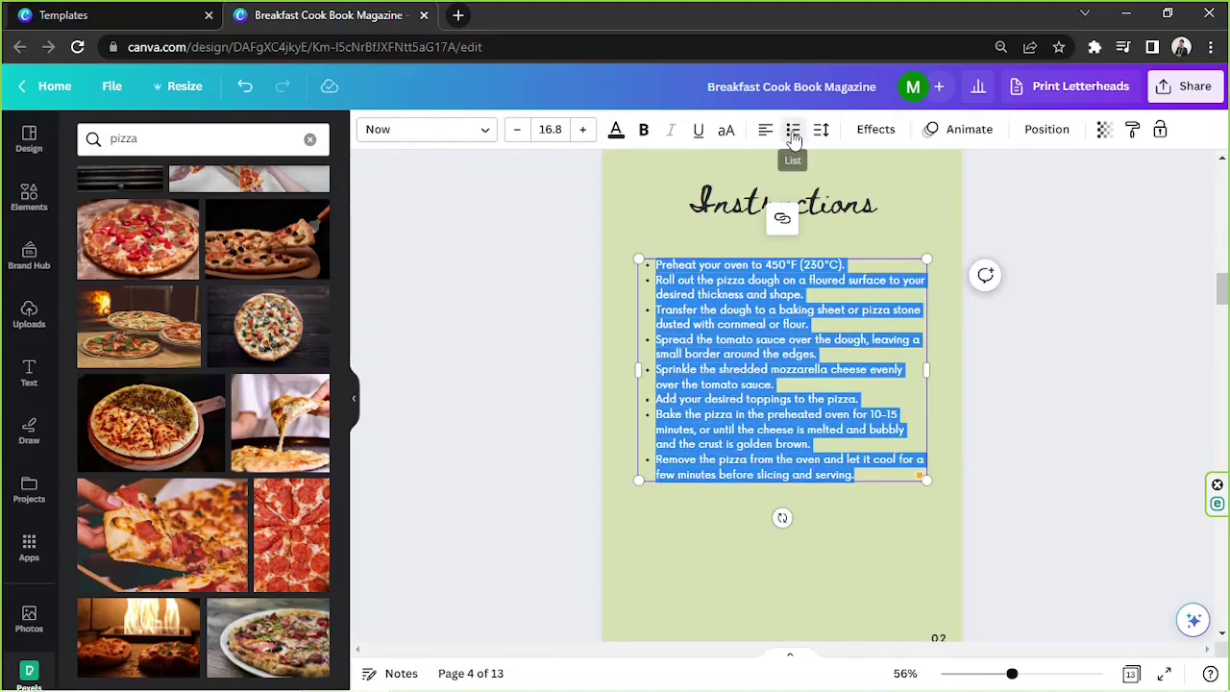
{"action": "left_click", "coordinate": [788, 294]}
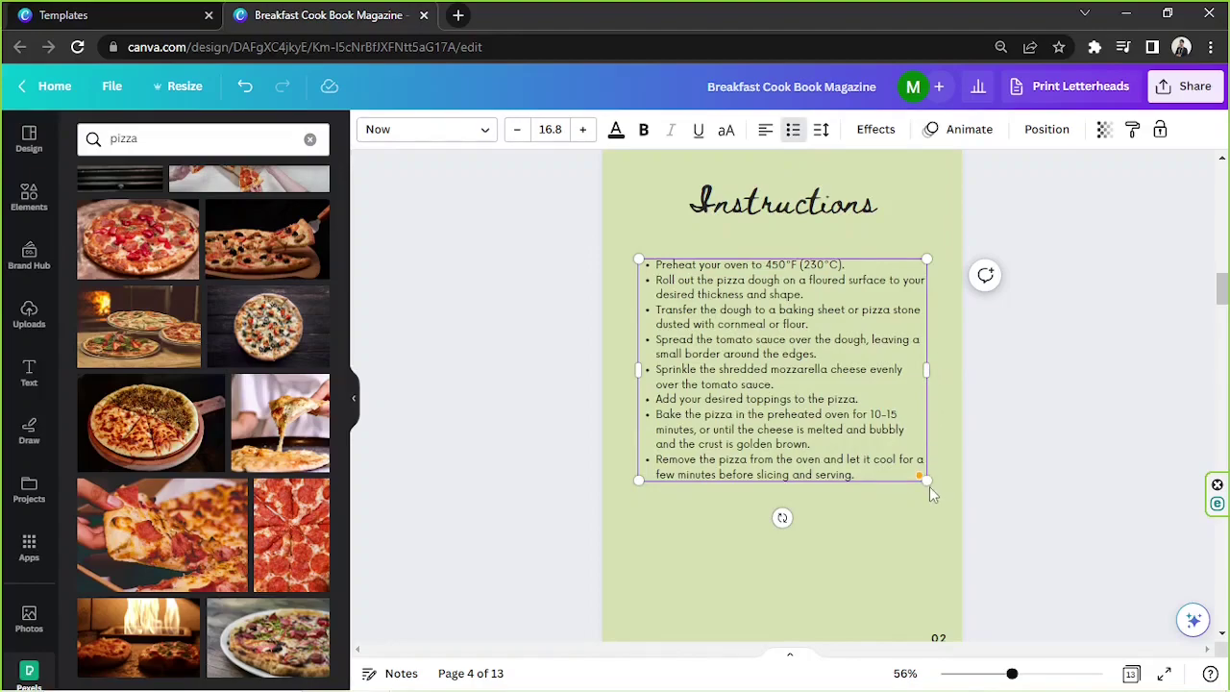
Enlarge the instructions text to size 20.3, adjust its box width and center it below the Instructions heading
{"action": "left_click_drag", "start_coordinate": [926, 259], "coordinate": [1028, 181]}
{"action": "left_click_drag", "start_coordinate": [1002, 330], "coordinate": [931, 402]}
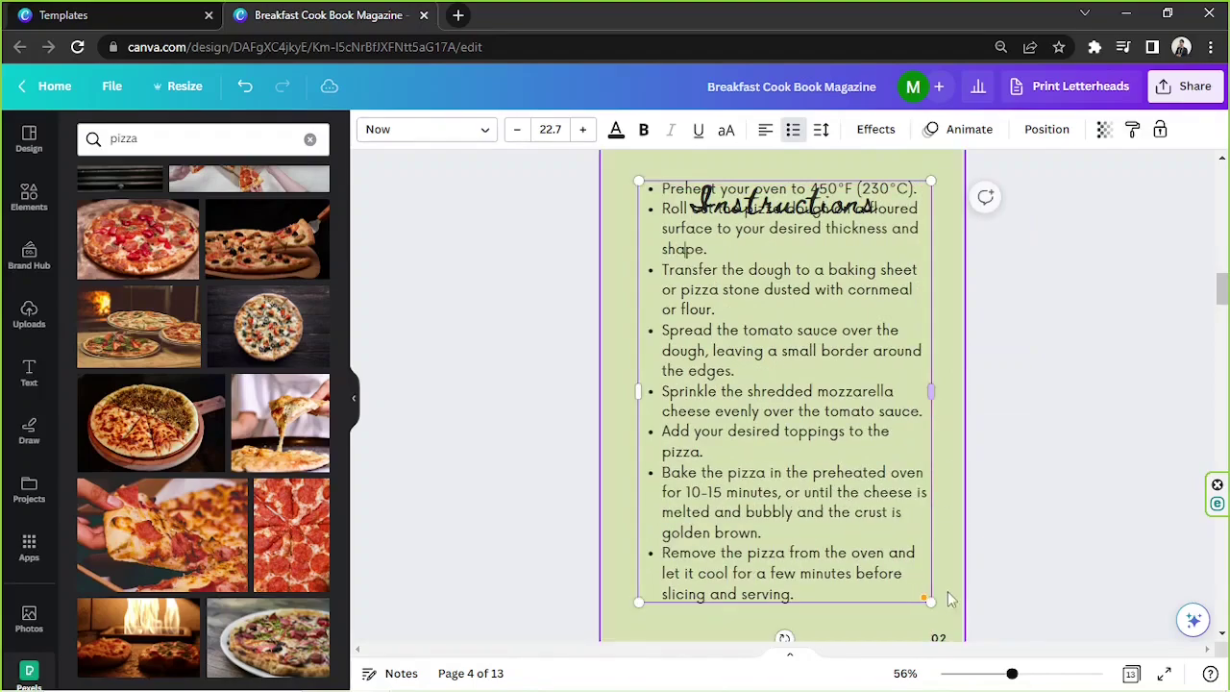
{"action": "left_click_drag", "start_coordinate": [931, 182], "coordinate": [900, 226]}
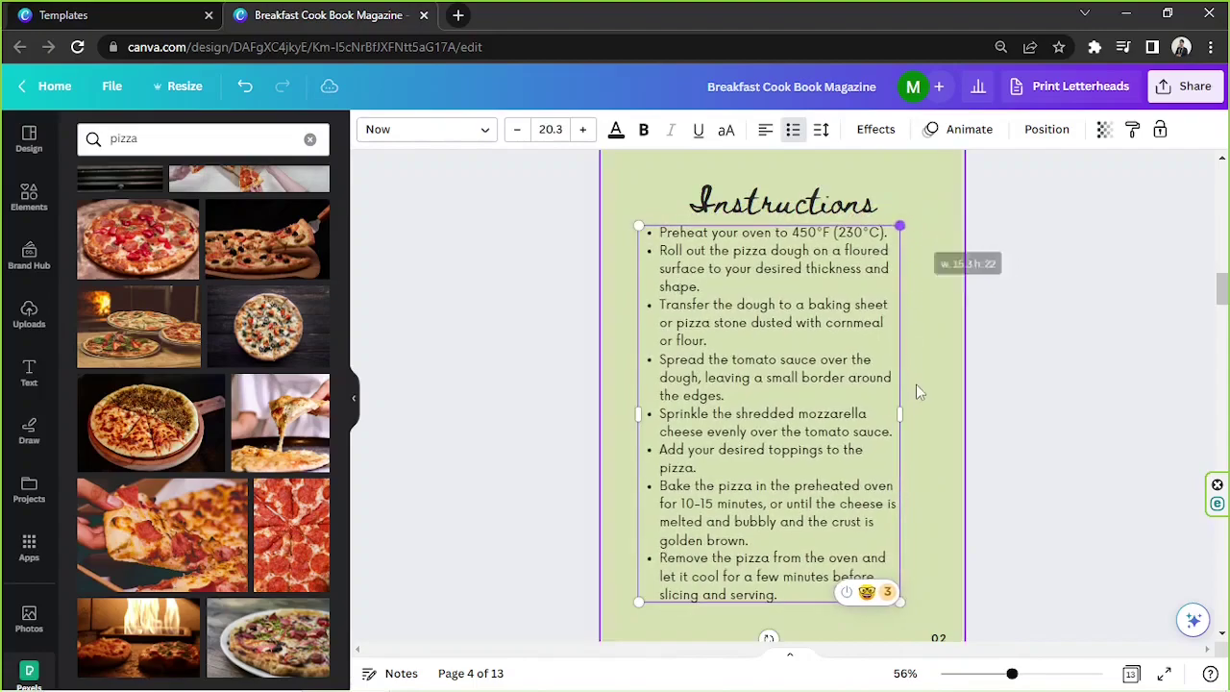
{"action": "left_click_drag", "start_coordinate": [903, 412], "coordinate": [919, 386]}
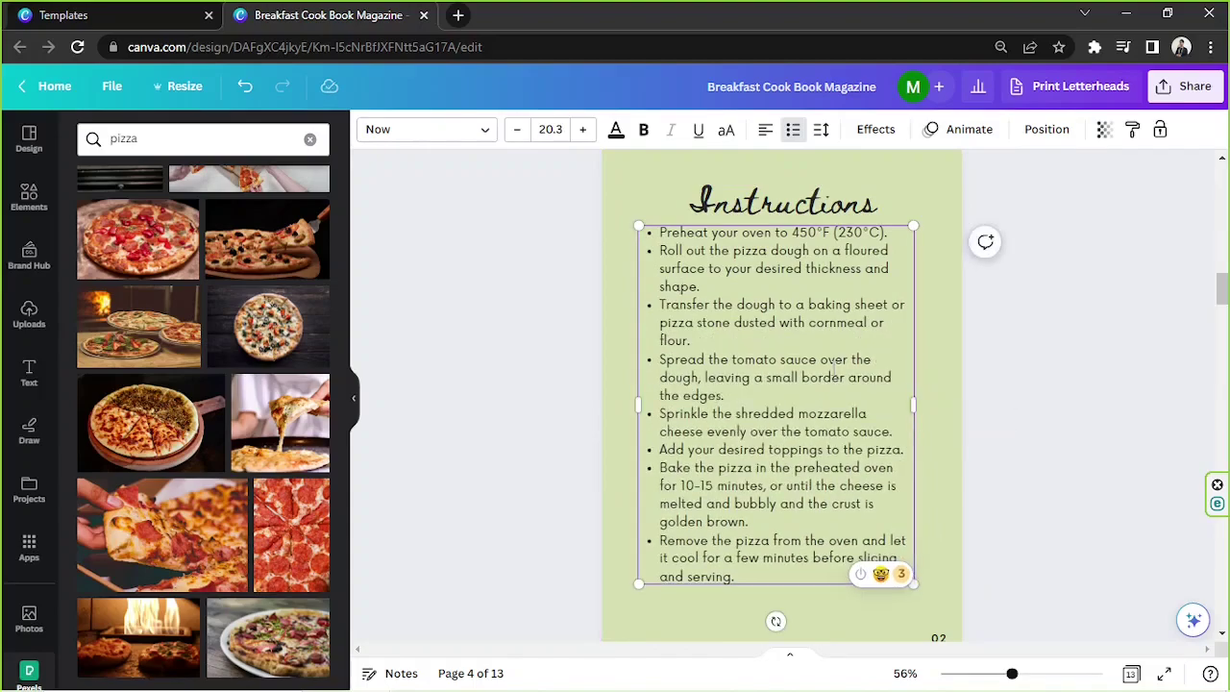
{"action": "left_click_drag", "start_coordinate": [729, 588], "coordinate": [738, 601]}
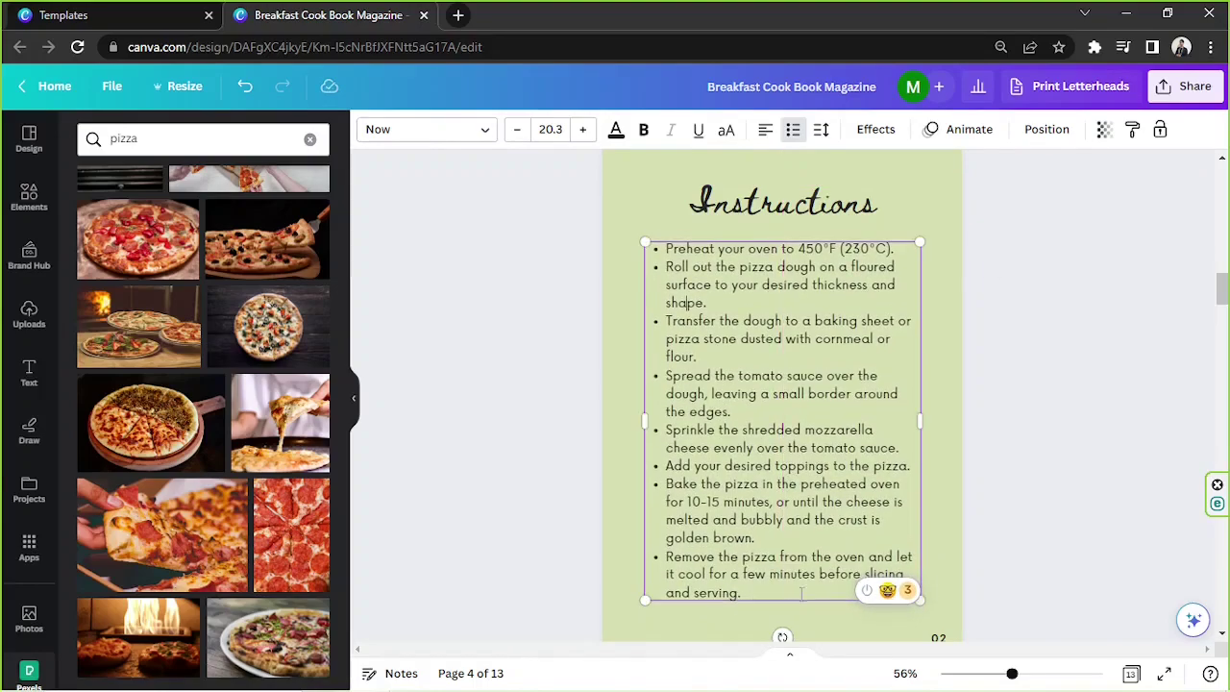
{"action": "left_click", "coordinate": [1074, 515]}
Apply the cream background color of page 2 to page 4
{"action": "scroll", "coordinate": [1076, 491], "scroll_direction": "down", "scroll_amount": 2}
{"action": "scroll", "coordinate": [1028, 471], "scroll_direction": "up", "scroll_amount": 3}
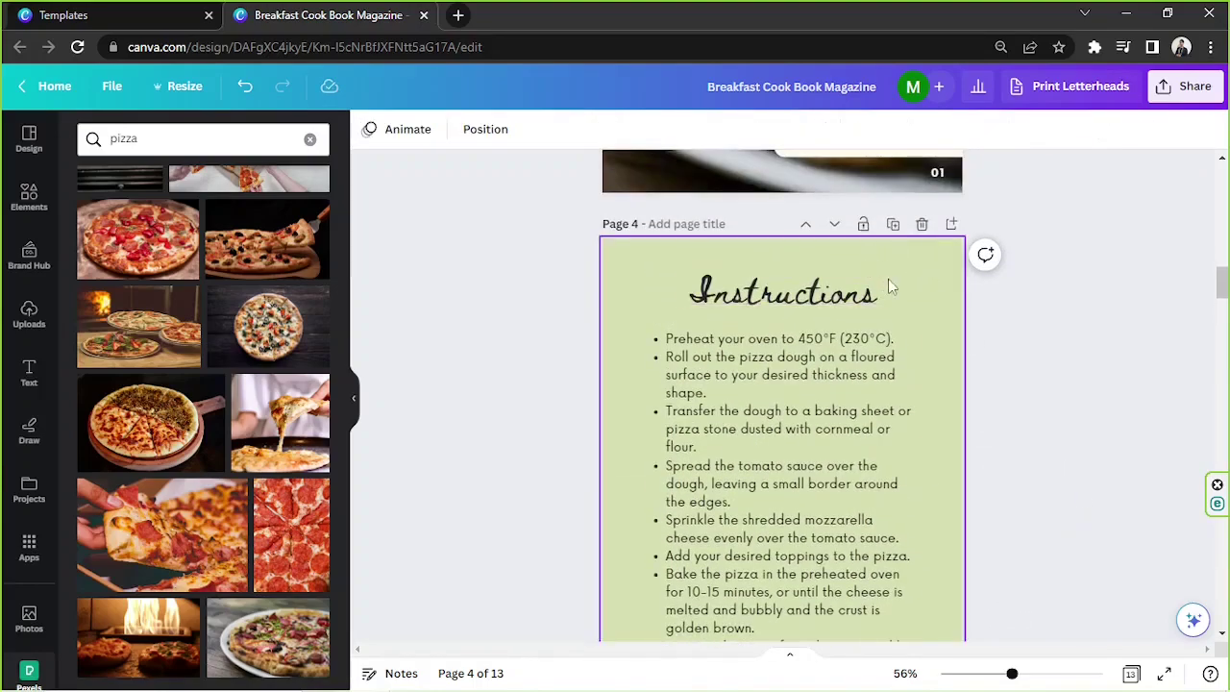
{"action": "left_click", "coordinate": [920, 269]}
{"action": "scroll", "coordinate": [1005, 422], "scroll_direction": "up", "scroll_amount": 6}
{"action": "scroll", "coordinate": [980, 415], "scroll_direction": "up", "scroll_amount": 1}
{"action": "left_click", "coordinate": [867, 346]}
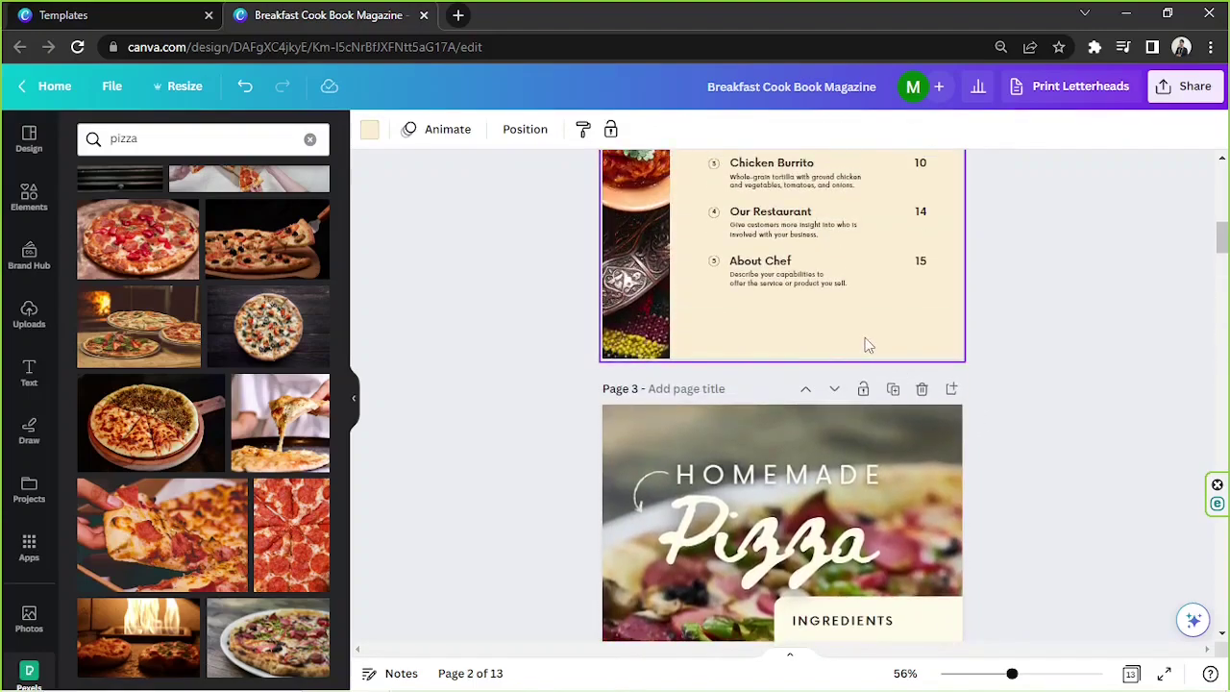
{"action": "scroll", "coordinate": [889, 370], "scroll_direction": "down", "scroll_amount": 7}
{"action": "left_click", "coordinate": [928, 298]}
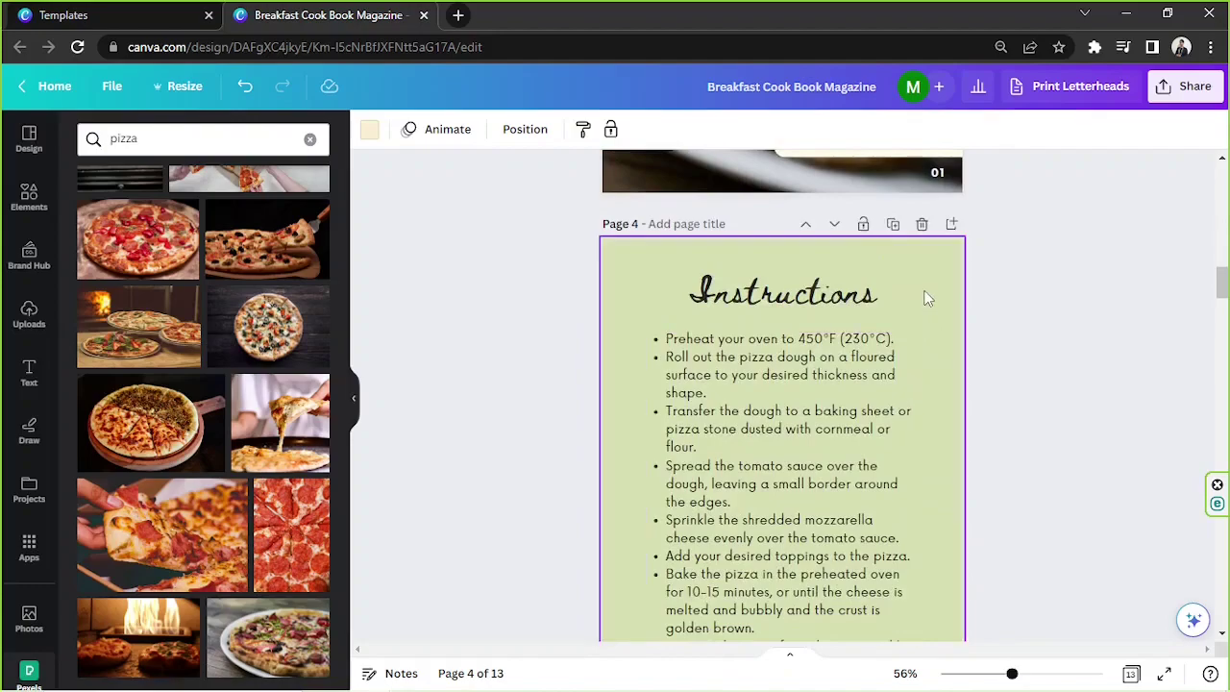
{"action": "scroll", "coordinate": [1002, 298], "scroll_direction": "down", "scroll_amount": 5}
Copy the brown wave graphic from the cover's upper-right corner to the same corner of page 4
{"action": "scroll", "coordinate": [1000, 300], "scroll_direction": "up", "scroll_amount": 20}
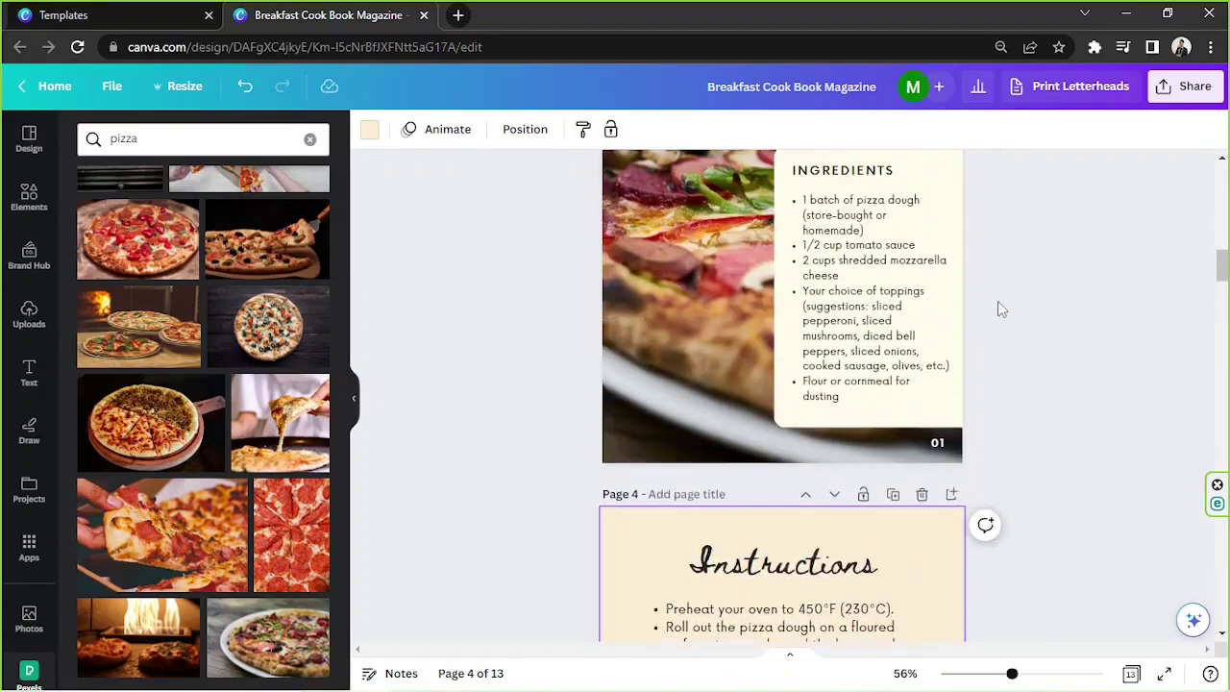
{"action": "scroll", "coordinate": [997, 301], "scroll_direction": "up", "scroll_amount": 14}
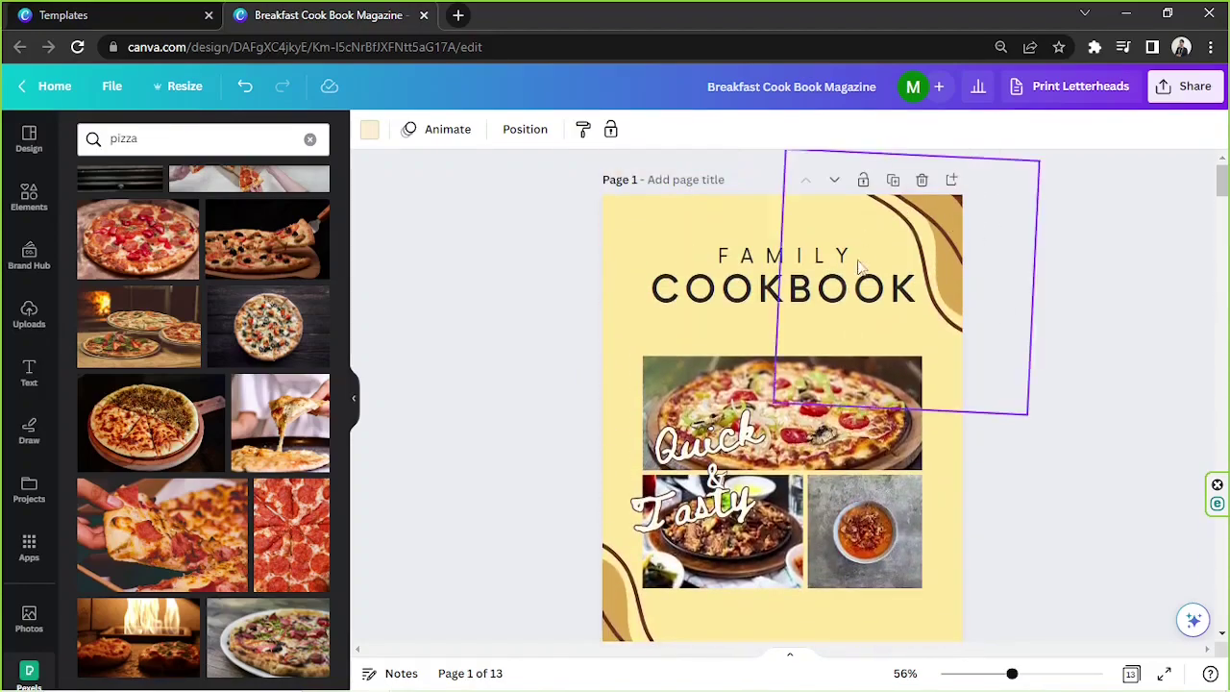
{"action": "left_click", "coordinate": [955, 210]}
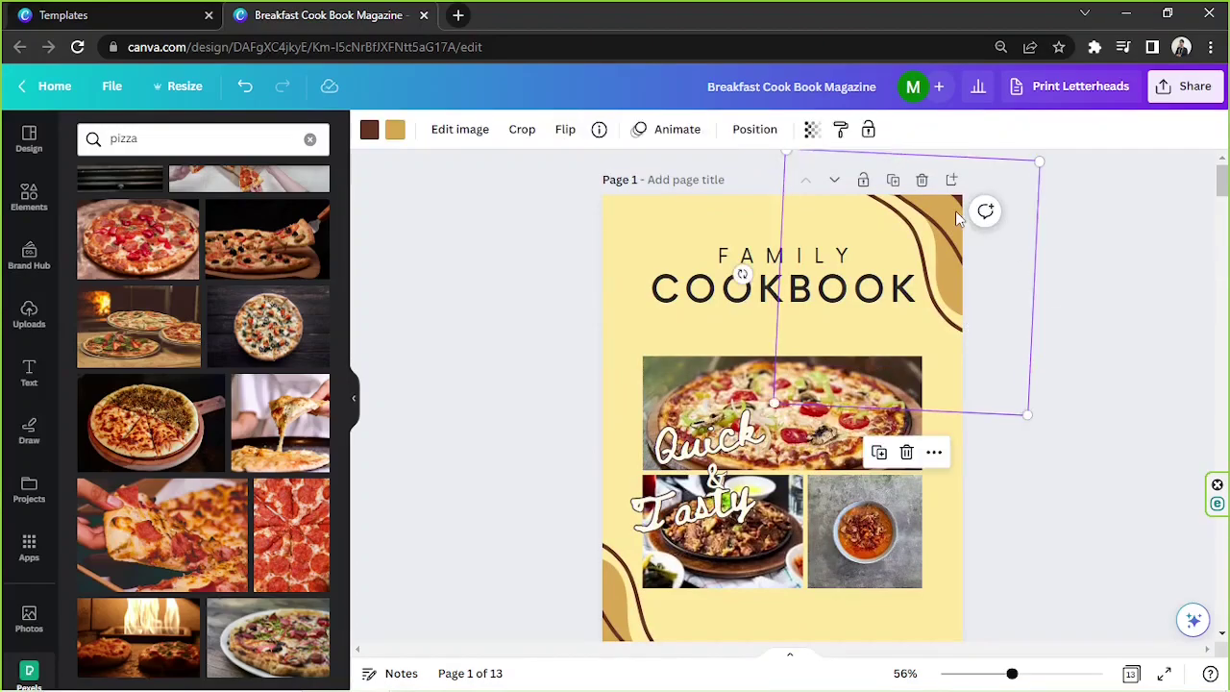
{"action": "scroll", "coordinate": [956, 211], "scroll_direction": "down", "scroll_amount": 12}
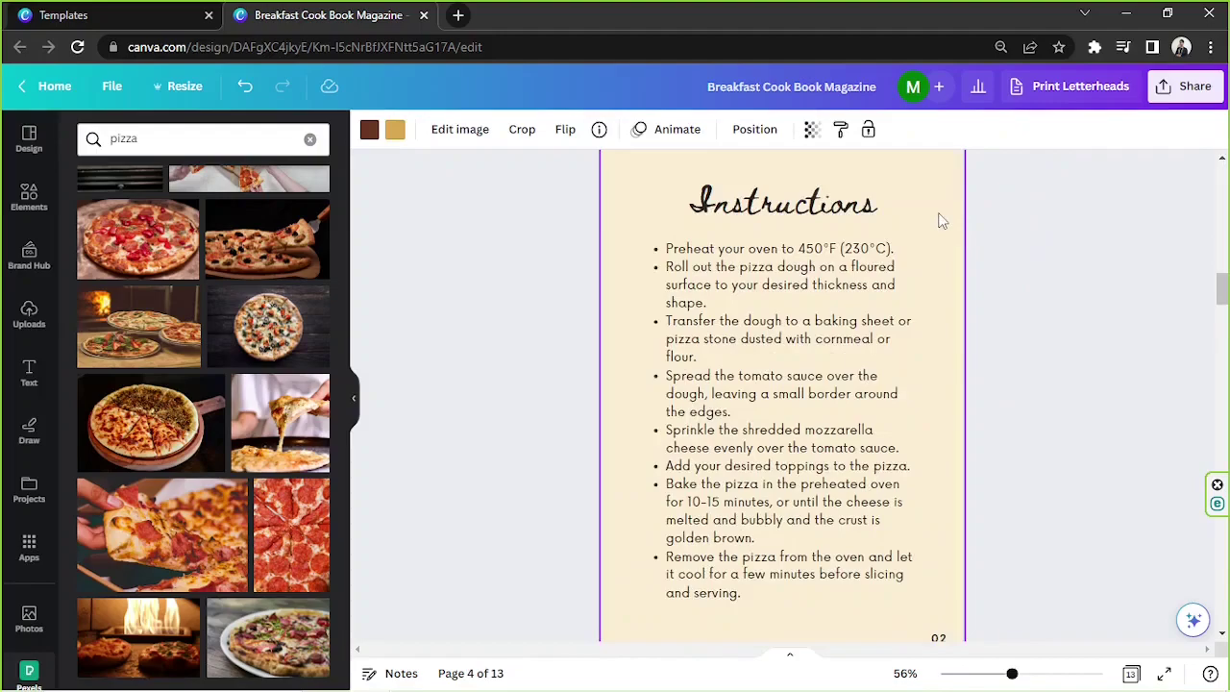
{"action": "scroll", "coordinate": [941, 221], "scroll_direction": "up", "scroll_amount": 2}
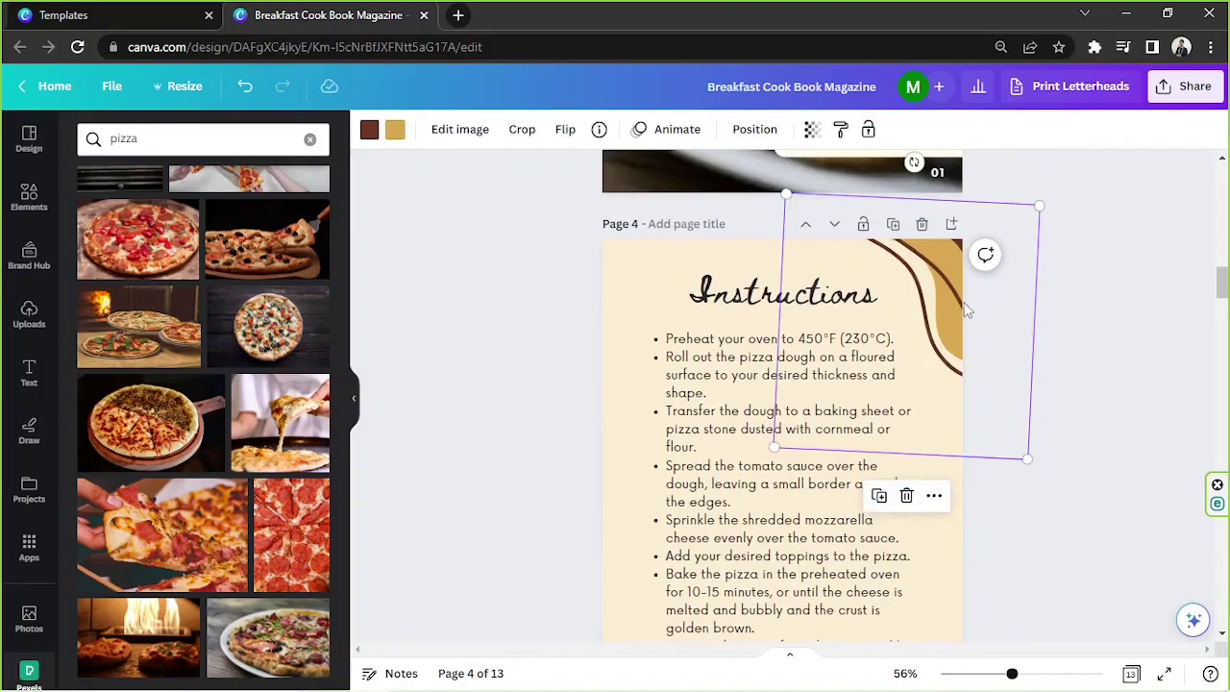
Set the transparency of page 4's upper-right wave graphic to 75
{"action": "left_click", "coordinate": [813, 128]}
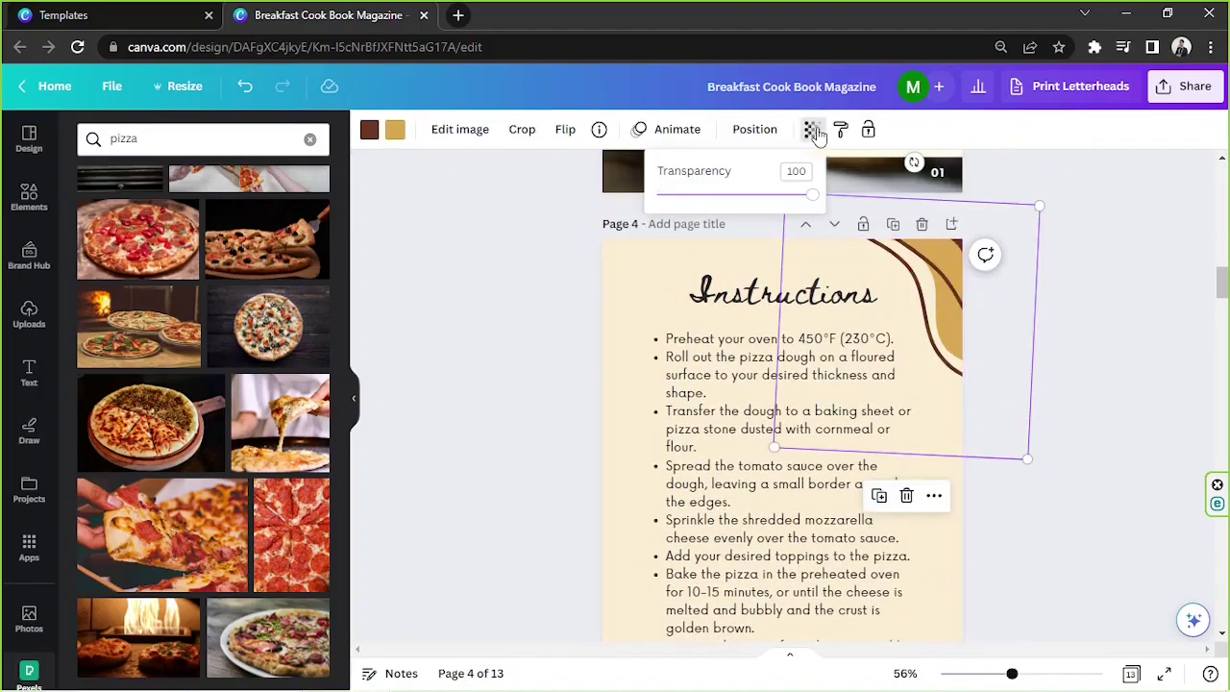
{"action": "left_click", "coordinate": [802, 172]}
{"action": "type", "text": "75"}
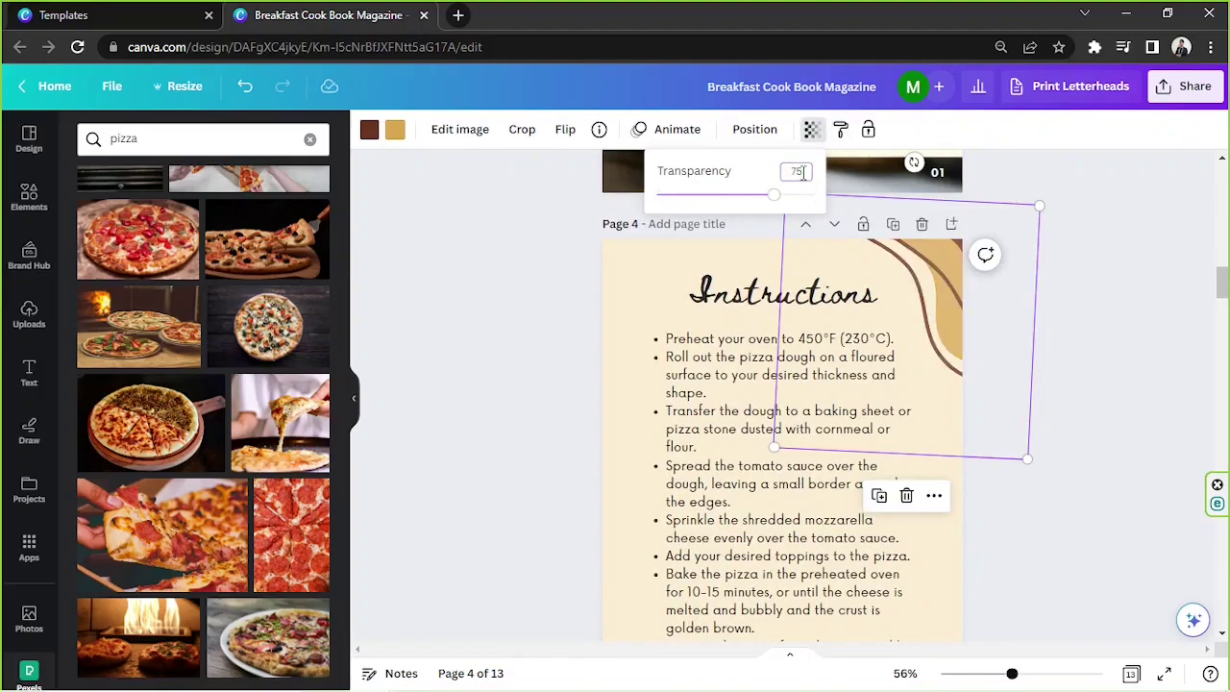
{"action": "left_click", "coordinate": [1115, 433]}
{"action": "left_click", "coordinate": [1109, 428]}
Copy the brown wave graphic from the cover's lower-left corner to the same corner of page 4
{"action": "scroll", "coordinate": [716, 403], "scroll_direction": "up", "scroll_amount": 5}
{"action": "scroll", "coordinate": [716, 398], "scroll_direction": "up", "scroll_amount": 10}
{"action": "left_click", "coordinate": [631, 487]}
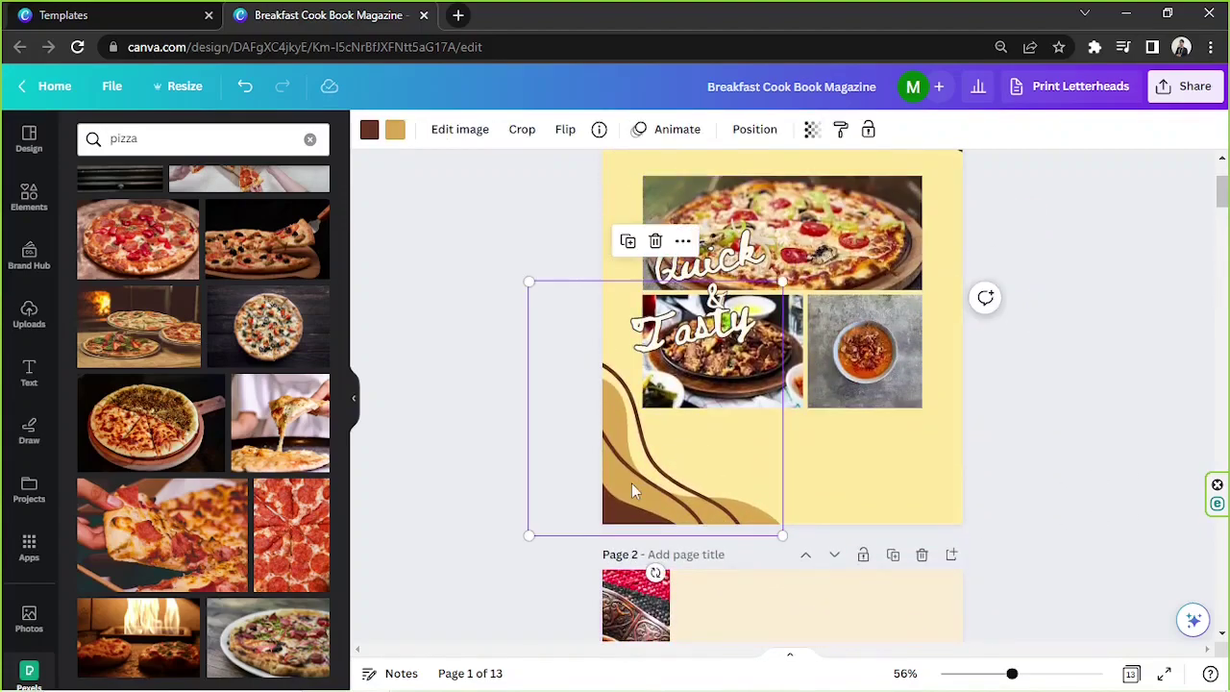
{"action": "scroll", "coordinate": [632, 483], "scroll_direction": "down", "scroll_amount": 12}
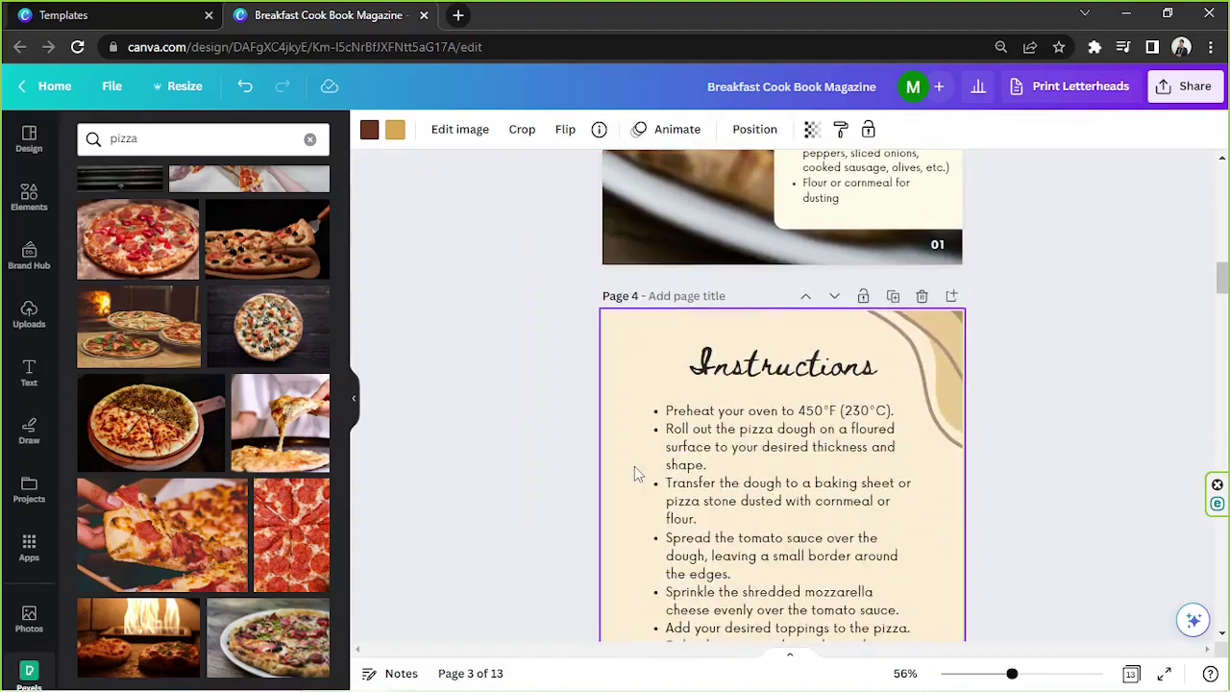
{"action": "scroll", "coordinate": [634, 467], "scroll_direction": "down", "scroll_amount": 3}
{"action": "left_click", "coordinate": [641, 501]}
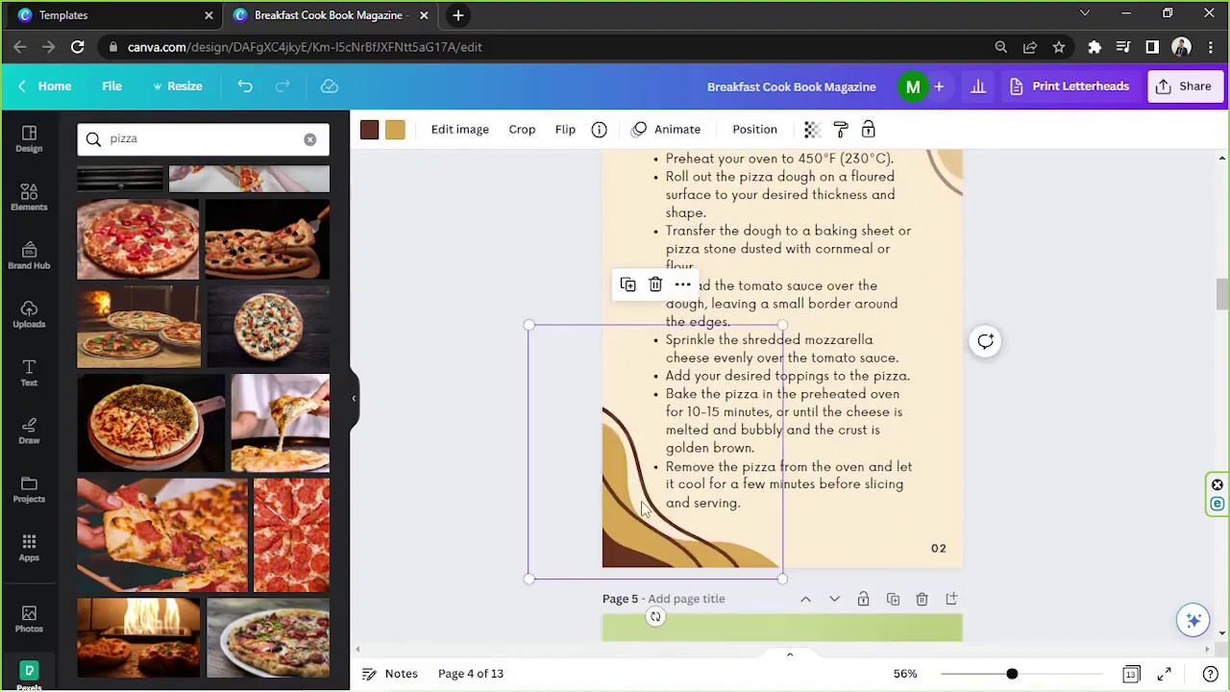
Set the transparency of page 4's lower-left wave graphic to 50
{"action": "left_click", "coordinate": [811, 132]}
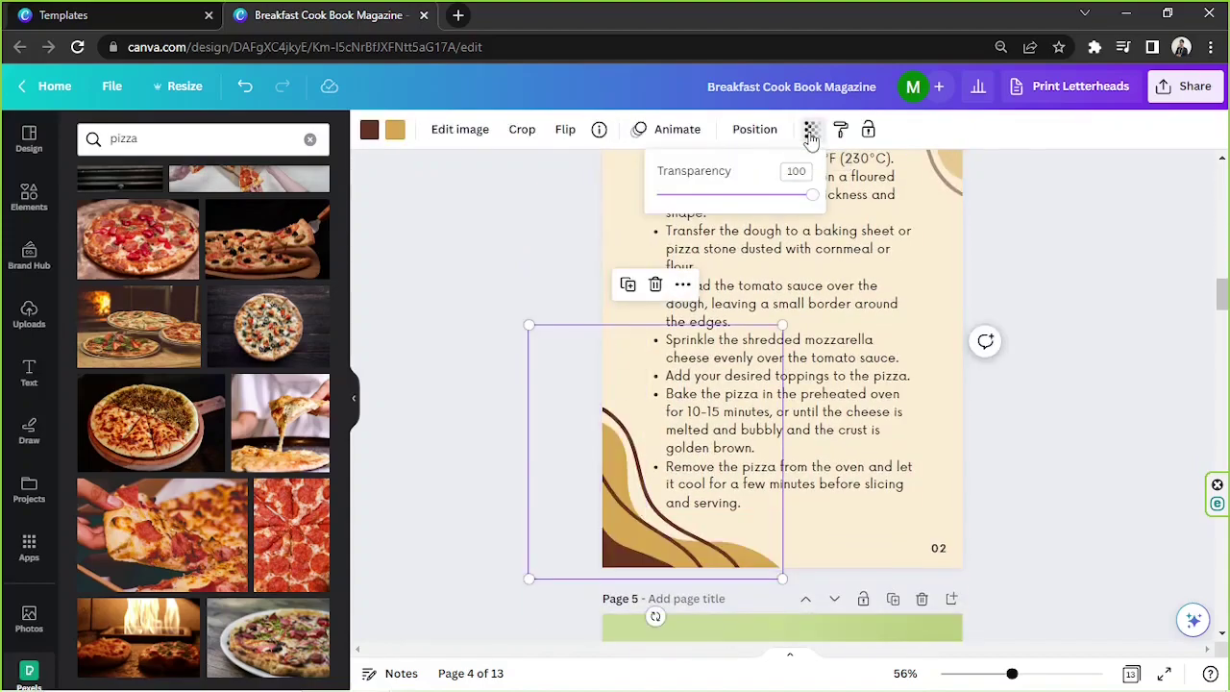
{"action": "key", "text": "Return"}
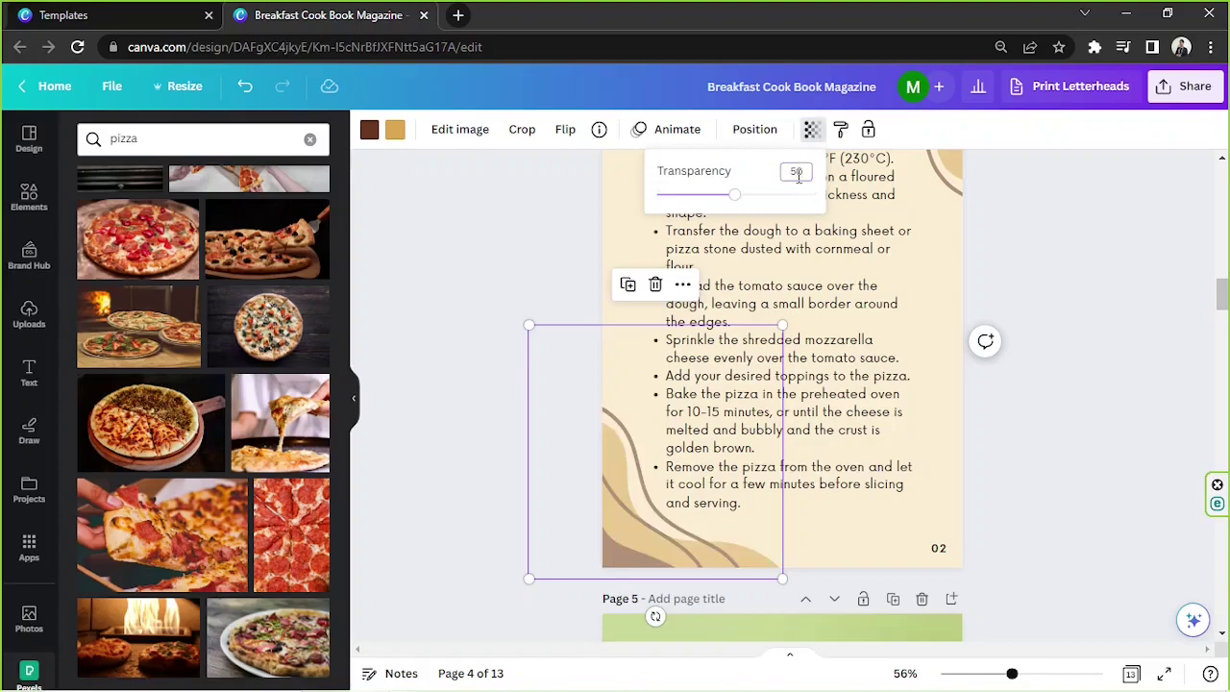
{"action": "scroll", "coordinate": [1004, 226], "scroll_direction": "up", "scroll_amount": 3}
{"action": "scroll", "coordinate": [990, 286], "scroll_direction": "down", "scroll_amount": 3}
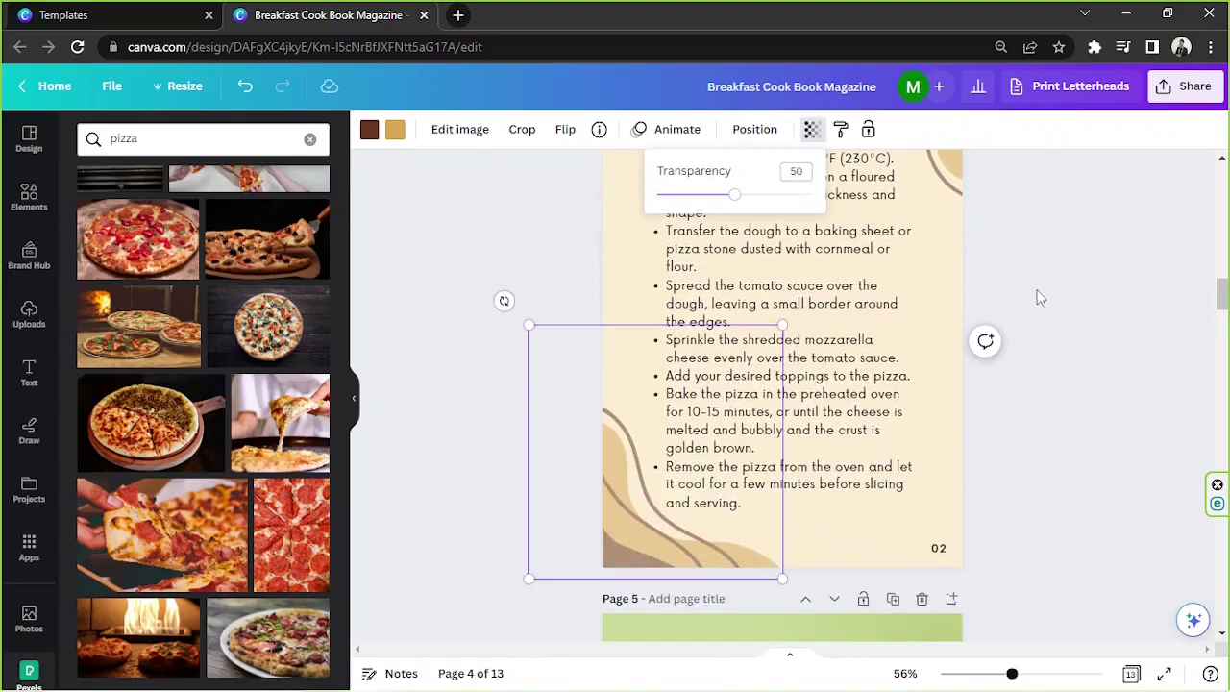
{"action": "scroll", "coordinate": [1038, 317], "scroll_direction": "up", "scroll_amount": 1}
{"action": "left_click", "coordinate": [1038, 324]}
Review the finished pizza instructions page and the avocado template page that follows it
{"action": "scroll", "coordinate": [1038, 324], "scroll_direction": "down", "scroll_amount": 4}
{"action": "scroll", "coordinate": [1038, 324], "scroll_direction": "up", "scroll_amount": 3}
{"action": "scroll", "coordinate": [1038, 324], "scroll_direction": "up", "scroll_amount": 1}
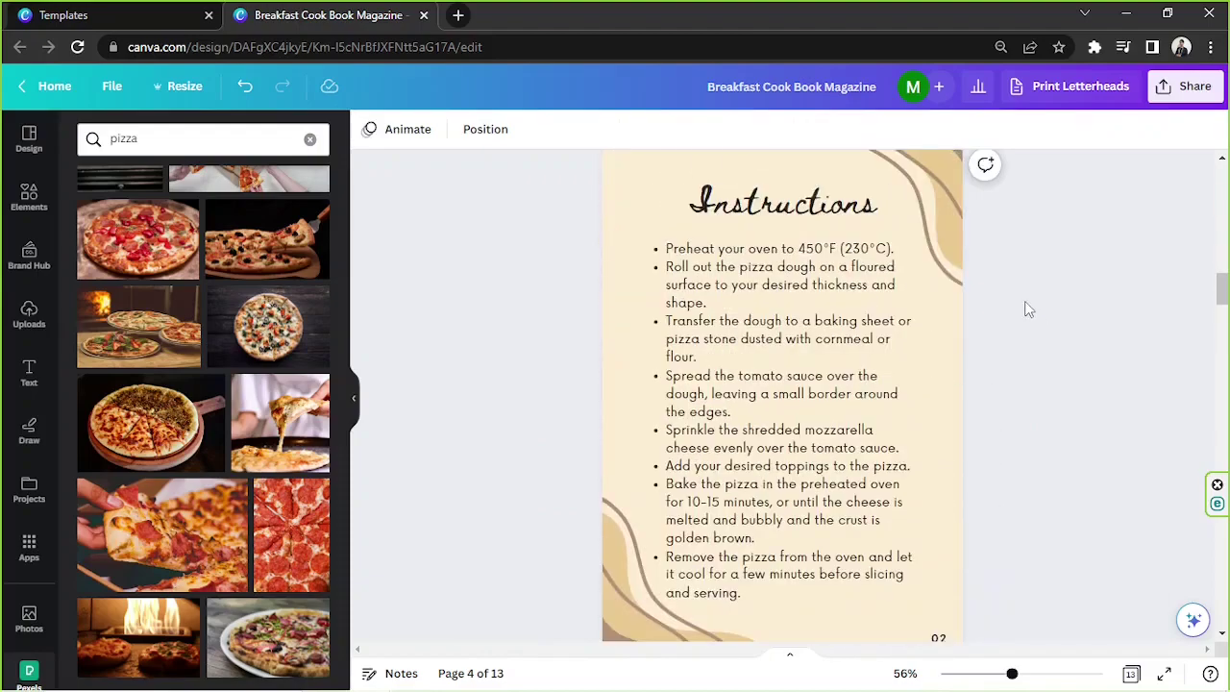
{"action": "scroll", "coordinate": [1029, 298], "scroll_direction": "down", "scroll_amount": 3}
{"action": "scroll", "coordinate": [1029, 296], "scroll_direction": "up", "scroll_amount": 5}
{"action": "scroll", "coordinate": [1033, 303], "scroll_direction": "up", "scroll_amount": 2}
{"action": "scroll", "coordinate": [1033, 304], "scroll_direction": "down", "scroll_amount": 5}
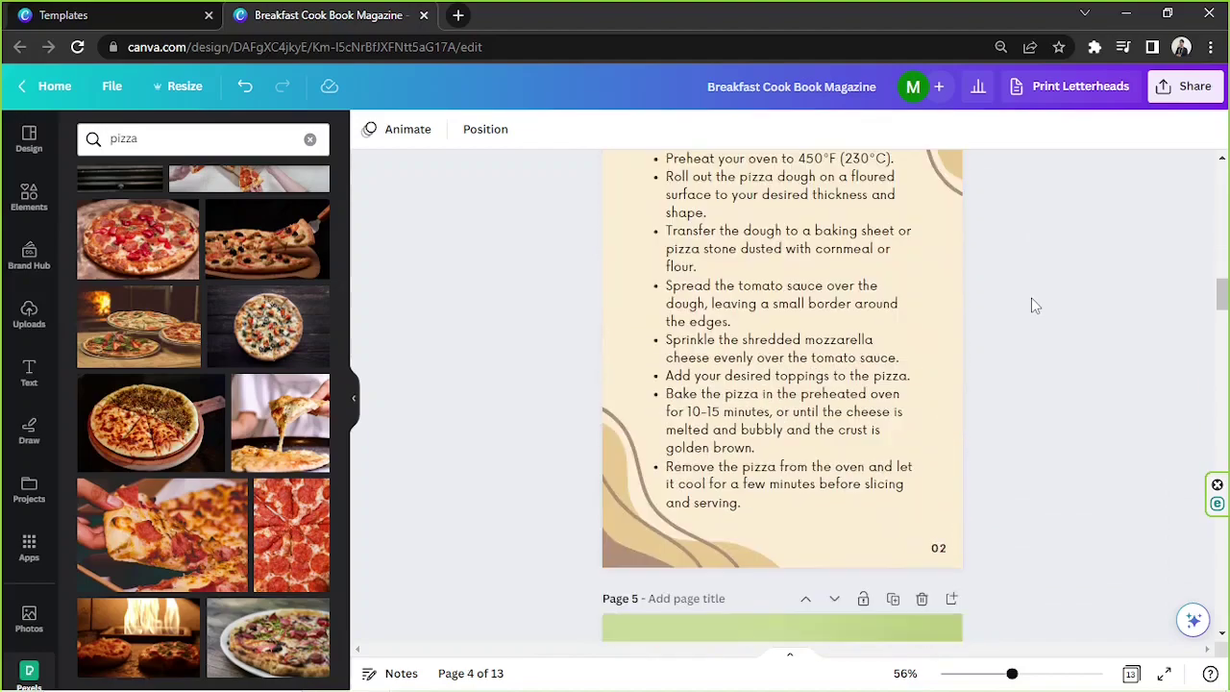
{"action": "scroll", "coordinate": [1018, 269], "scroll_direction": "down", "scroll_amount": 4}
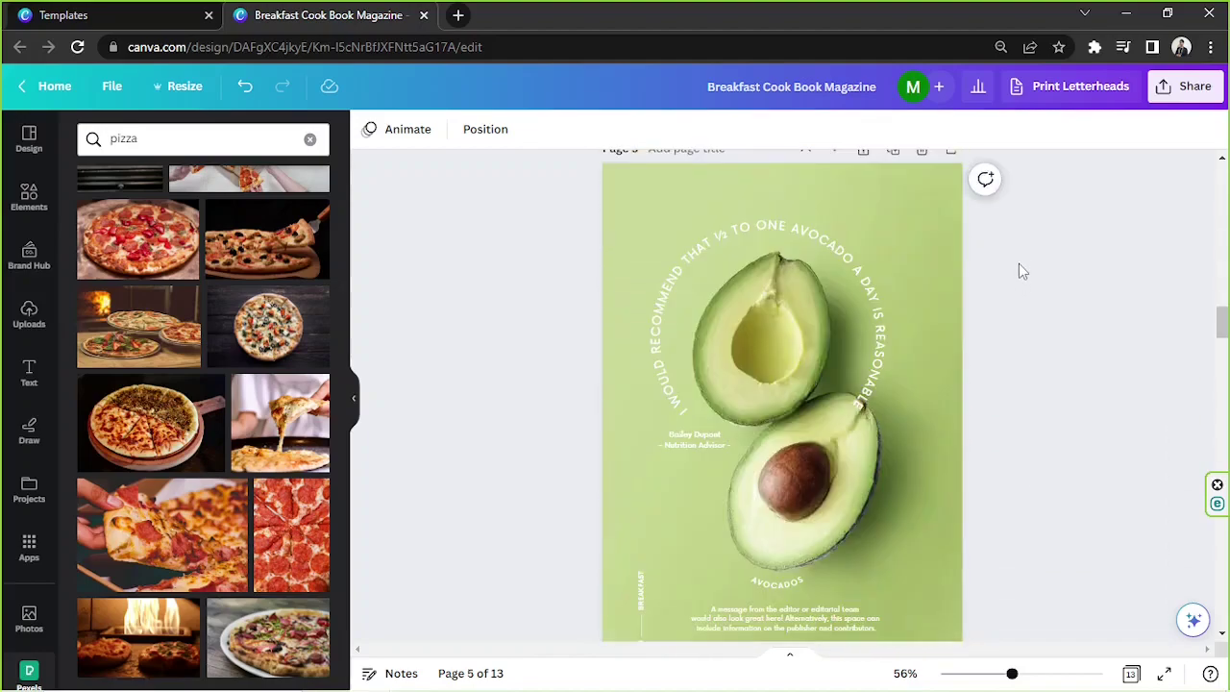
{"action": "scroll", "coordinate": [1020, 264], "scroll_direction": "up", "scroll_amount": 2}
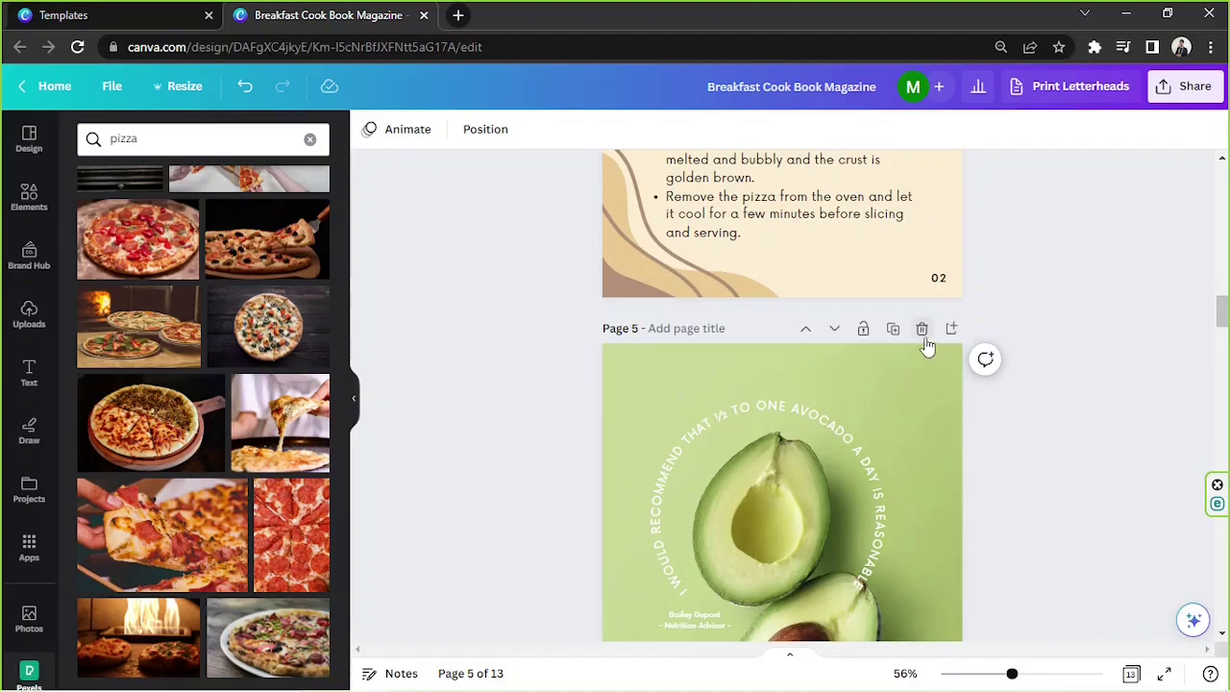
{"action": "scroll", "coordinate": [928, 328], "scroll_direction": "down", "scroll_amount": 5}
{"action": "scroll", "coordinate": [928, 326], "scroll_direction": "up", "scroll_amount": 2}
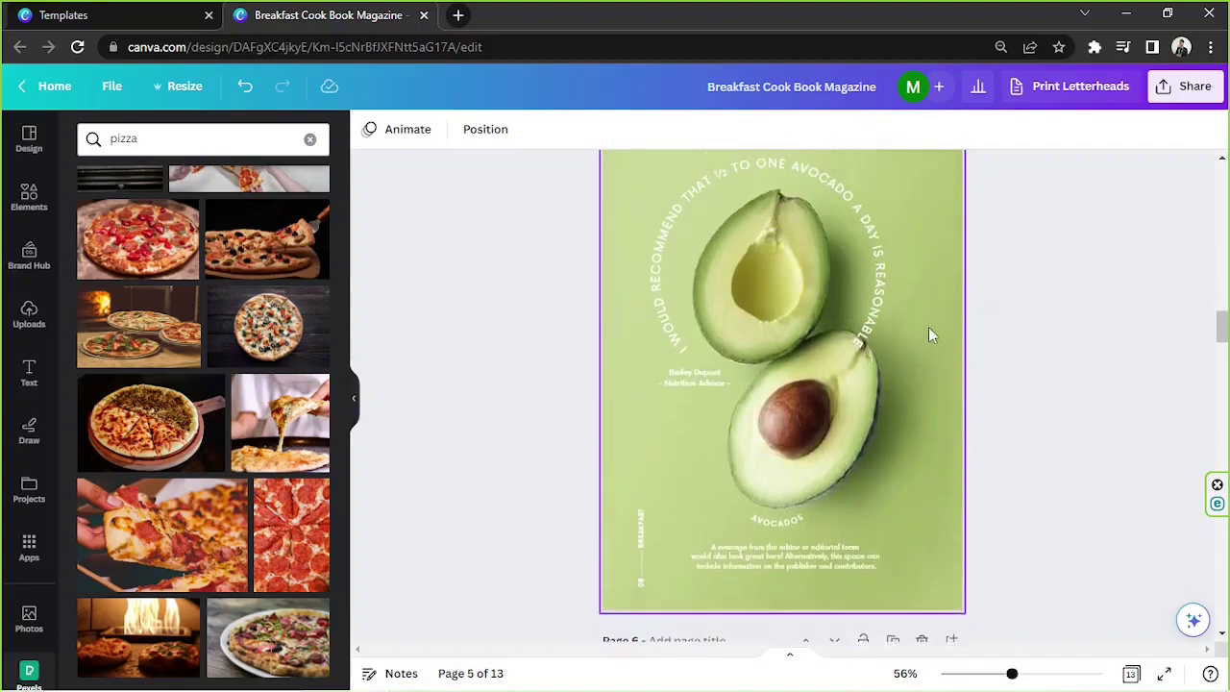
Duplicate the Homemade Pizza page and move the copy below the pizza instructions page as page 5
{"action": "scroll", "coordinate": [928, 327], "scroll_direction": "up", "scroll_amount": 10}
{"action": "scroll", "coordinate": [941, 317], "scroll_direction": "up", "scroll_amount": 5}
{"action": "left_click", "coordinate": [943, 279]}
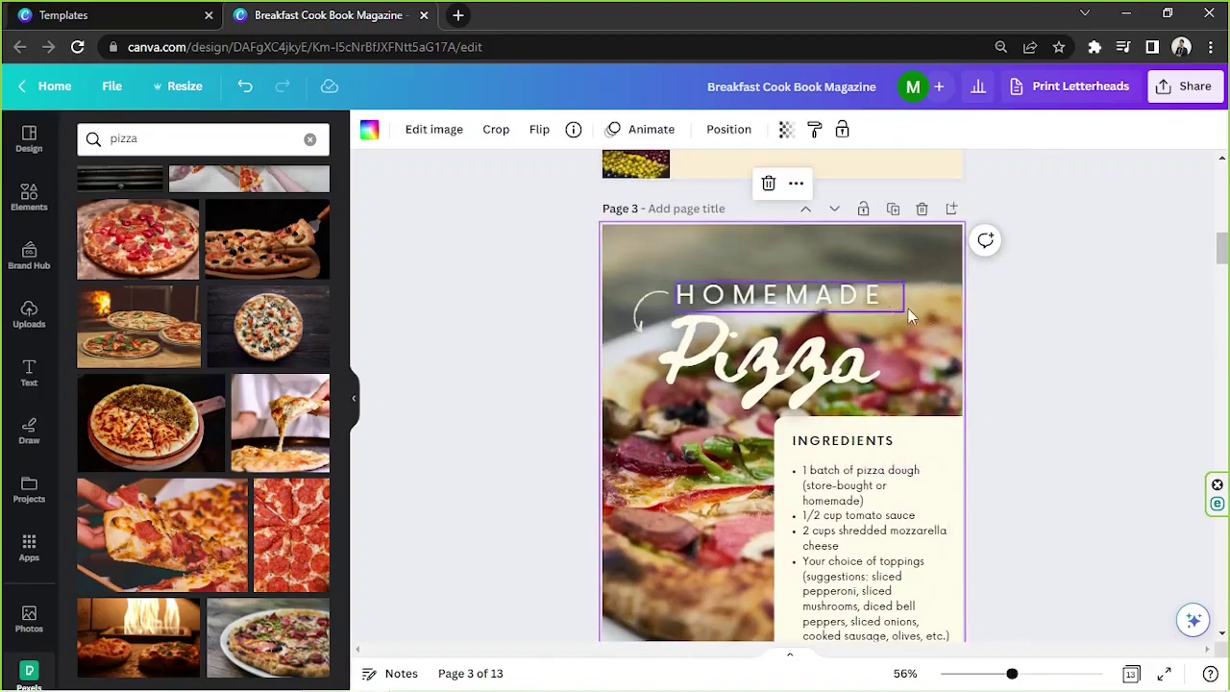
{"action": "left_click", "coordinate": [894, 211]}
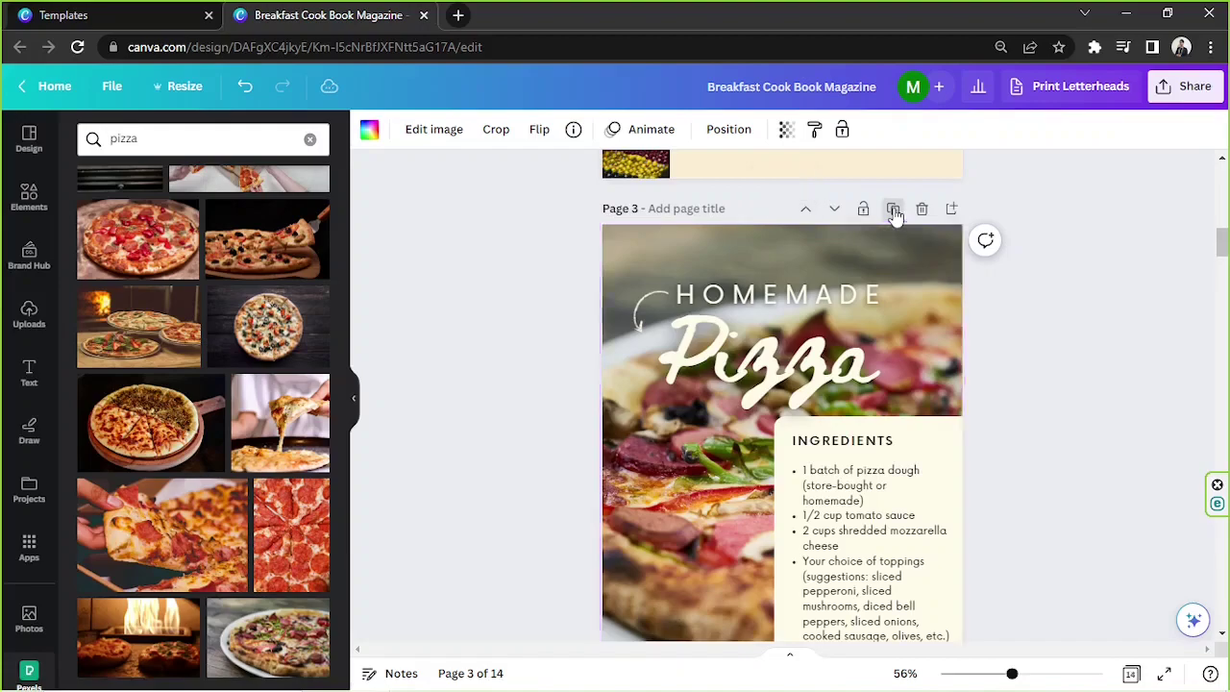
{"action": "left_click", "coordinate": [836, 214]}
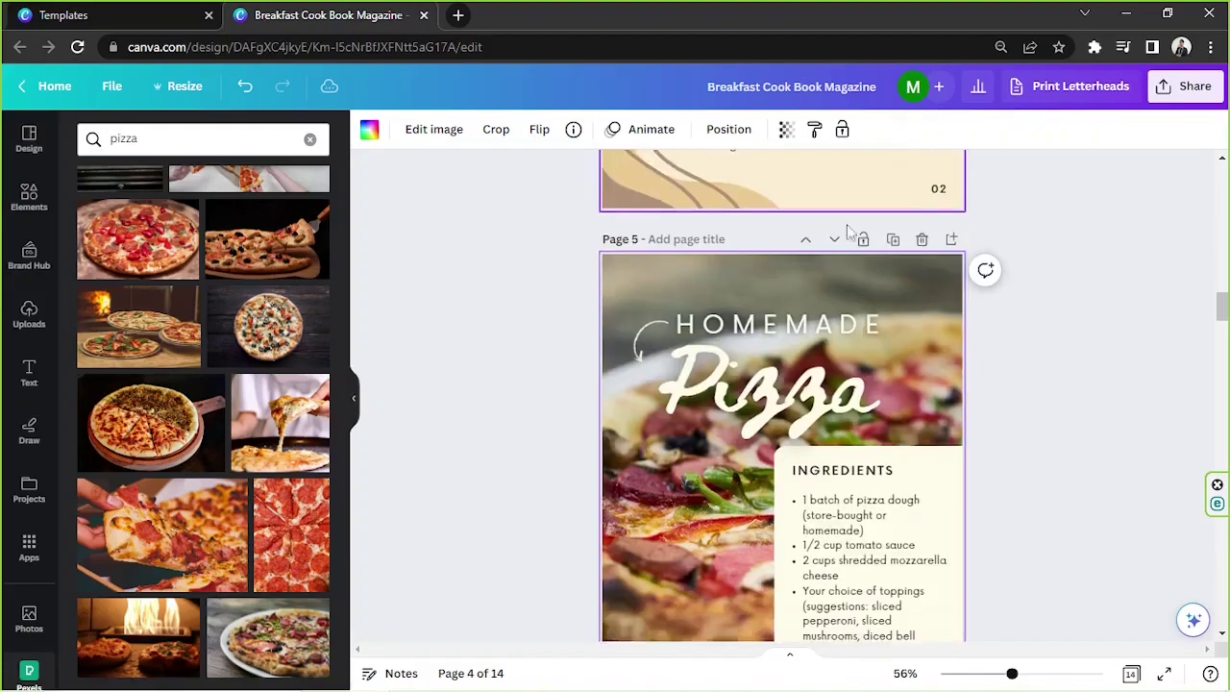
{"action": "scroll", "coordinate": [910, 292], "scroll_direction": "up", "scroll_amount": 6}
{"action": "scroll", "coordinate": [649, 409], "scroll_direction": "down", "scroll_amount": 5}
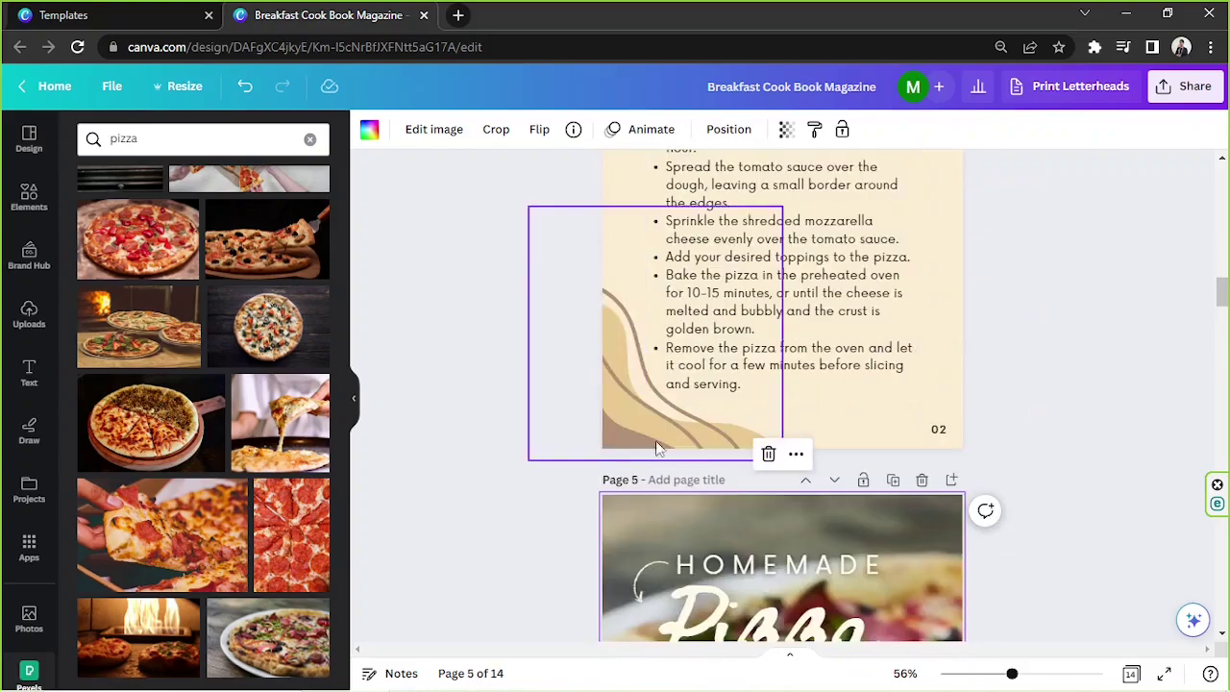
{"action": "scroll", "coordinate": [707, 390], "scroll_direction": "up", "scroll_amount": 5}
{"action": "scroll", "coordinate": [707, 389], "scroll_direction": "down", "scroll_amount": 8}
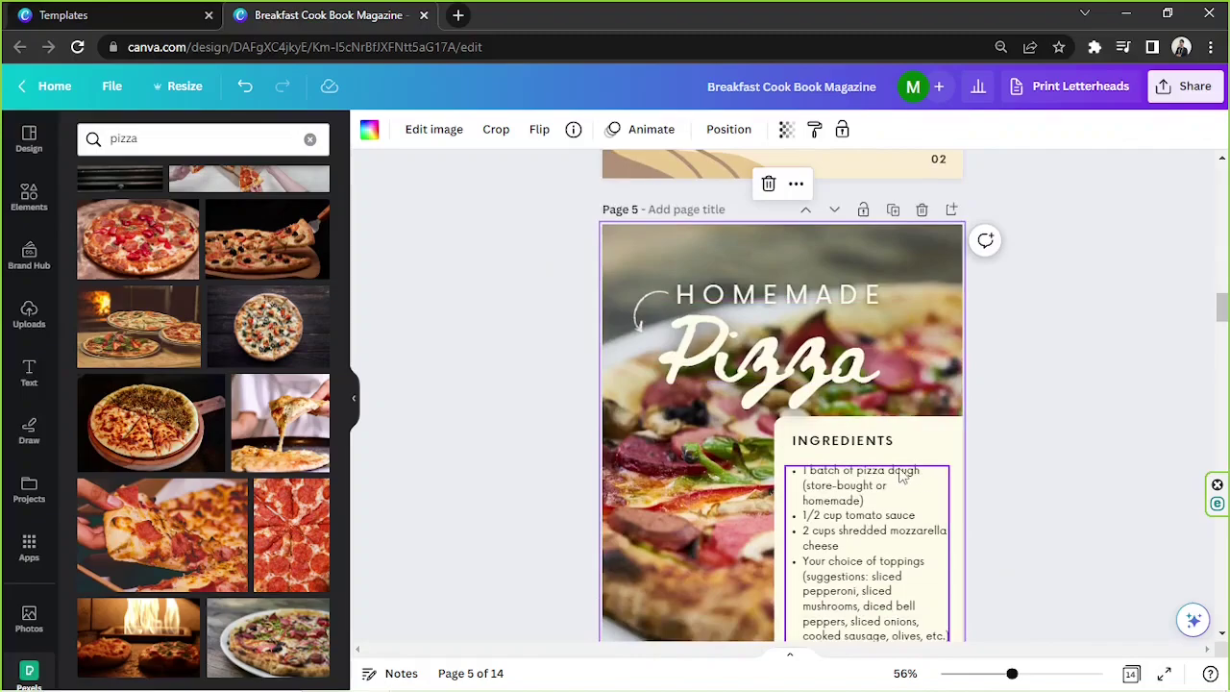
Switch to the recipe notes in Notepad and select the next recipe's title, "Classic Beef Stew"
{"action": "scroll", "coordinate": [899, 471], "scroll_direction": "down", "scroll_amount": 2}
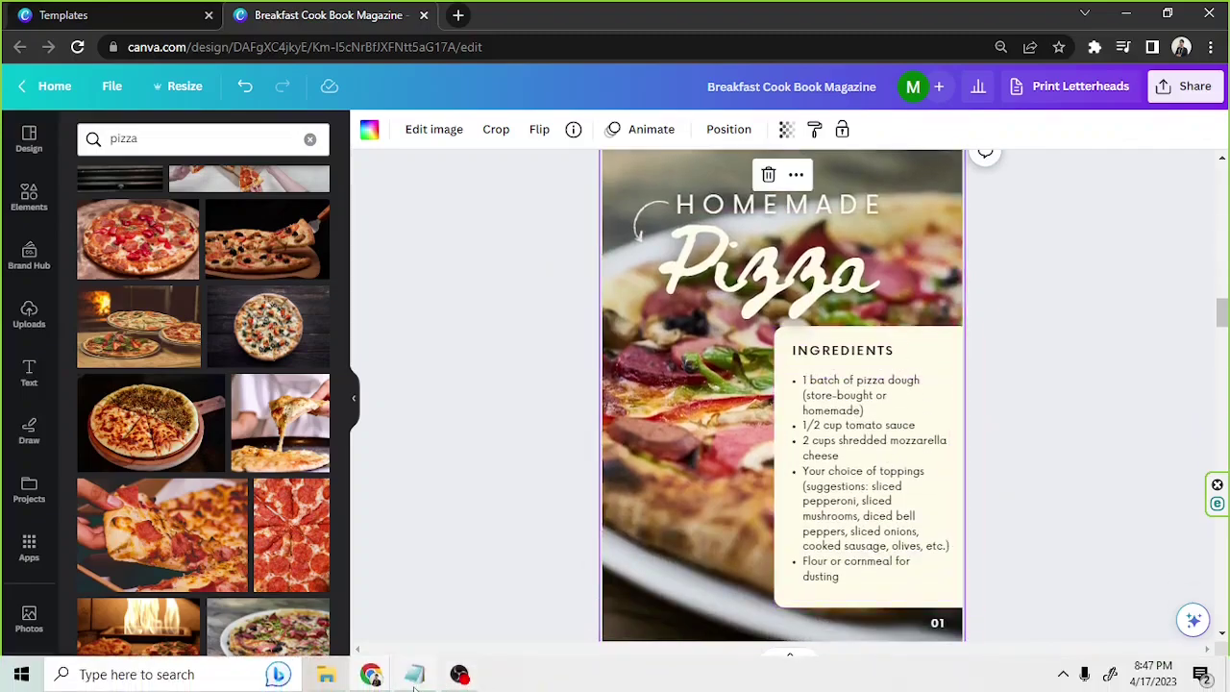
{"action": "left_click", "coordinate": [462, 682]}
{"action": "scroll", "coordinate": [462, 511], "scroll_direction": "down", "scroll_amount": 4}
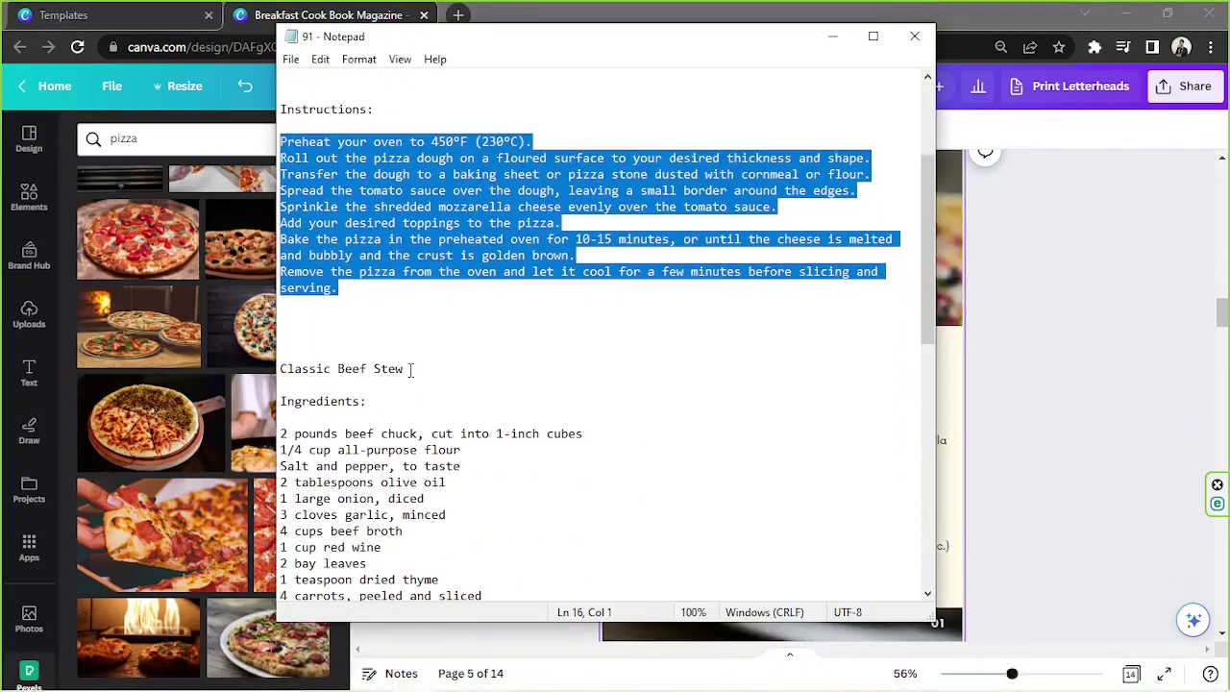
{"action": "left_click_drag", "start_coordinate": [411, 369], "coordinate": [280, 369]}
{"action": "left_click", "coordinate": [1028, 400]}
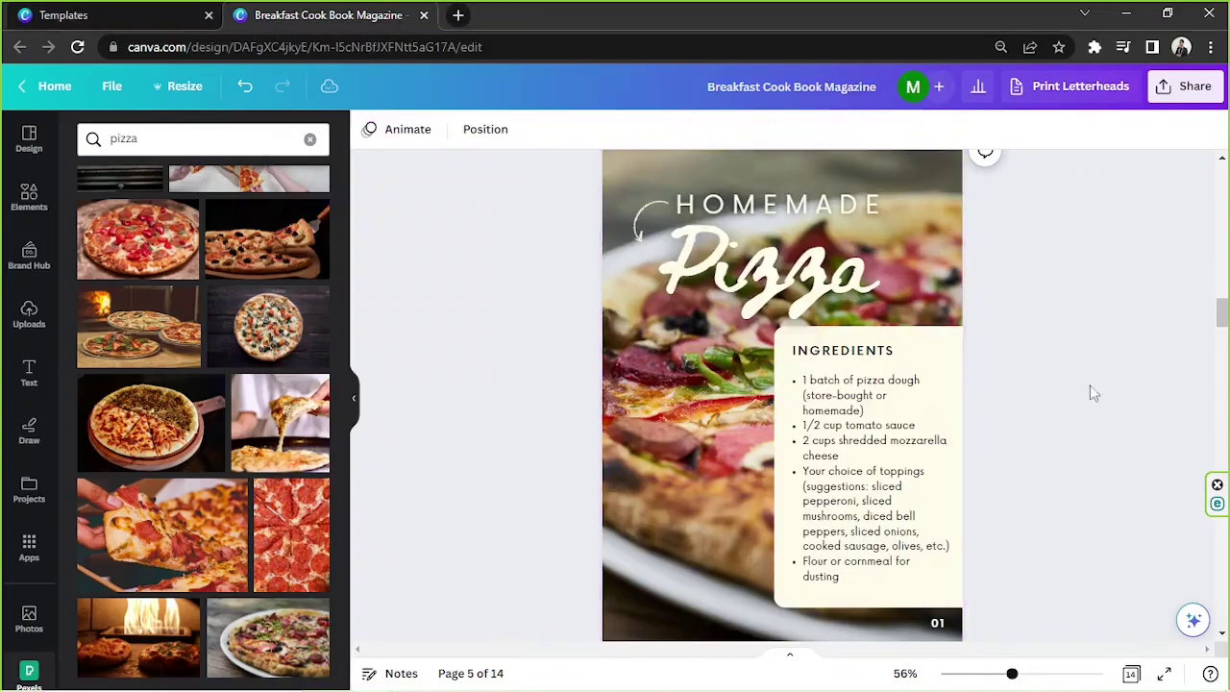
Replace the HOMEMADE title line on page 5 with "Classic Beef"
{"action": "double_click", "coordinate": [741, 204]}
{"action": "type", "text": "classic"}
{"action": "key", "text": "ctrl+a"}
{"action": "type", "text": "Classic Beef"}
{"action": "left_click", "coordinate": [821, 129]}
Replace the script word "Pizza" on page 5 with "Stew" and shift it slightly to the right
{"action": "scroll", "coordinate": [928, 203], "scroll_direction": "up", "scroll_amount": 1}
{"action": "double_click", "coordinate": [769, 356]}
{"action": "type", "text": "sTEW"}
{"action": "key", "text": "ctrl+a"}
{"action": "type", "text": "Stew"}
{"action": "left_click_drag", "start_coordinate": [740, 388], "coordinate": [797, 384]}
{"action": "scroll", "coordinate": [782, 384], "scroll_direction": "down", "scroll_amount": 1}
Search the Pexels photos for "beef stew"
{"action": "double_click", "coordinate": [149, 138]}
{"action": "type", "text": "beef stew"}
{"action": "key", "text": "Return"}
Try several beef stew photos from the search results as page 5's background
{"action": "left_click_drag", "start_coordinate": [247, 234], "coordinate": [663, 365]}
{"action": "double_click", "coordinate": [673, 365]}
{"action": "left_click", "coordinate": [390, 173]}
{"action": "scroll", "coordinate": [203, 381], "scroll_direction": "down", "scroll_amount": 5}
{"action": "left_click_drag", "start_coordinate": [131, 349], "coordinate": [672, 384]}
{"action": "scroll", "coordinate": [203, 381], "scroll_direction": "down", "scroll_amount": 5}
{"action": "scroll", "coordinate": [203, 380], "scroll_direction": "down", "scroll_amount": 5}
{"action": "scroll", "coordinate": [613, 413], "scroll_direction": "down", "scroll_amount": 1}
{"action": "scroll", "coordinate": [231, 404], "scroll_direction": "down", "scroll_amount": 12}
{"action": "left_click_drag", "start_coordinate": [245, 490], "coordinate": [620, 378]}
{"action": "scroll", "coordinate": [620, 377], "scroll_direction": "up", "scroll_amount": 1}
{"action": "scroll", "coordinate": [203, 384], "scroll_direction": "down", "scroll_amount": 4}
Set the photo of beef with rosemary in a skillet as page 5's background and adjust its position
{"action": "left_click_drag", "start_coordinate": [158, 252], "coordinate": [630, 425]}
{"action": "left_click_drag", "start_coordinate": [642, 310], "coordinate": [665, 349]}
{"action": "left_click", "coordinate": [999, 490]}
{"action": "scroll", "coordinate": [964, 529], "scroll_direction": "up", "scroll_amount": 2}
{"action": "scroll", "coordinate": [964, 528], "scroll_direction": "down", "scroll_amount": 4}
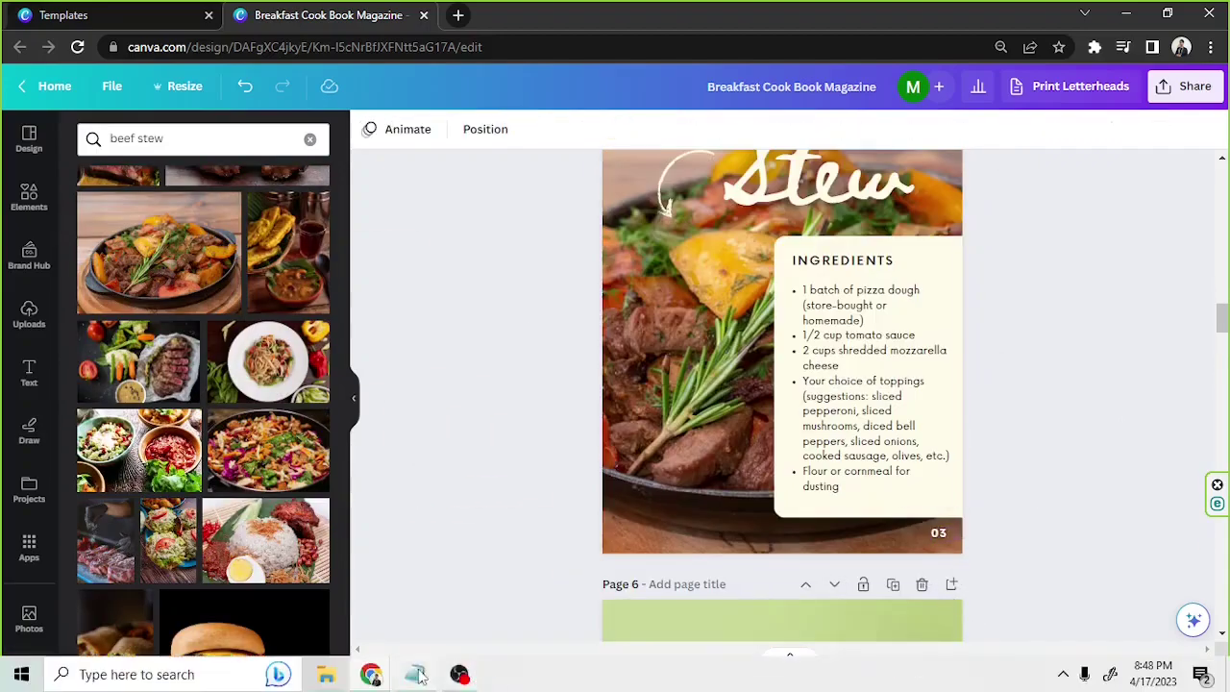
Replace the pizza ingredients on page 5 with the bulleted Classic Beef Stew ingredients from the Notepad notes
{"action": "left_click", "coordinate": [385, 675]}
{"action": "left_click", "coordinate": [868, 385]}
{"action": "left_click", "coordinate": [868, 385]}
{"action": "key", "text": "ctrl+a"}
{"action": "type", "text": "2 pounds beef chuck, cut into 1-inch cubes 1/4 cup all-purpose flour Salt and pepper, to taste 2 tablespoons olive oil 1 large onion, diced 3 cloves garlic, minced 4 cups beef broth 1 cup red wine 2 bay leaves 1 teaspoon dried thyme 4 carrots, peeled and sliced 4 celery stalks, sliced 2 large potatoes, peeled and cubed"}
{"action": "key", "text": "ctrl+a"}
{"action": "left_click", "coordinate": [793, 138]}
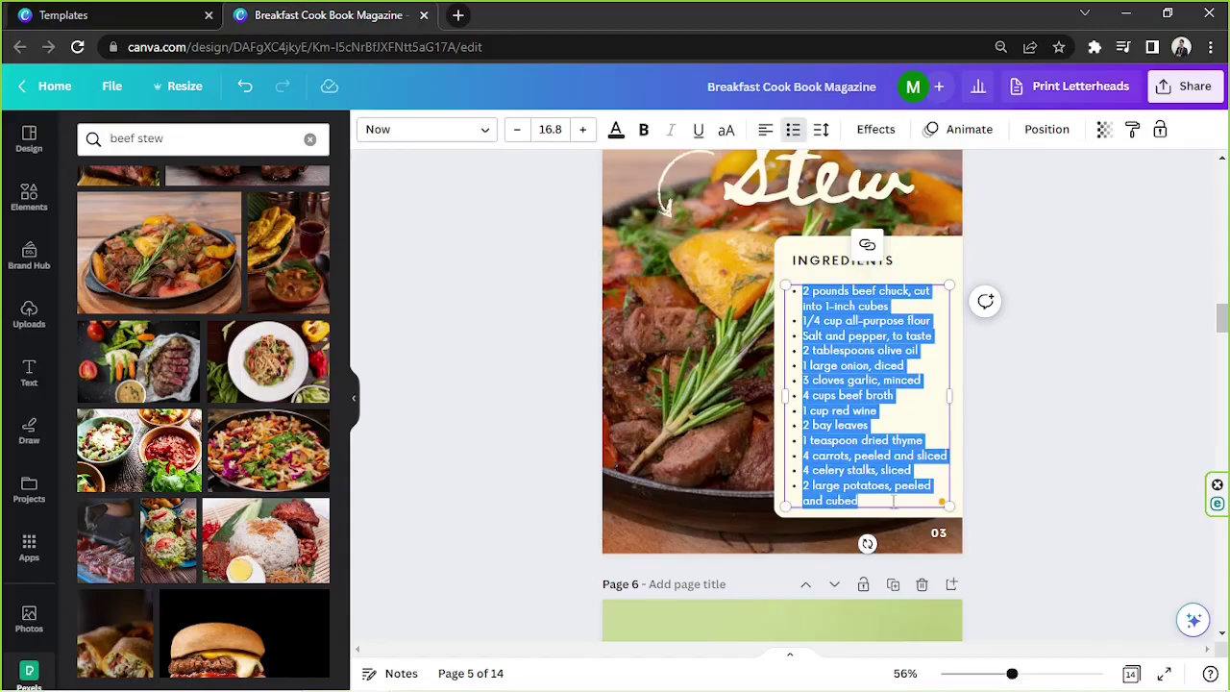
{"action": "scroll", "coordinate": [1008, 514], "scroll_direction": "up", "scroll_amount": 4}
{"action": "scroll", "coordinate": [1008, 514], "scroll_direction": "down", "scroll_amount": 6}
{"action": "left_click", "coordinate": [1008, 514]}
Duplicate the Instructions page for the beef stew recipe and replace its text with the stew instructions from the Notepad notes
{"action": "scroll", "coordinate": [1008, 514], "scroll_direction": "up", "scroll_amount": 3}
{"action": "left_click", "coordinate": [857, 184]}
{"action": "key", "text": "alt+Tab"}
{"action": "left_click_drag", "start_coordinate": [275, 333], "coordinate": [884, 571]}
{"action": "key", "text": "ctrl+c"}
{"action": "key", "text": "alt+Tab"}
{"action": "double_click", "coordinate": [788, 346]}
{"action": "key", "text": "ctrl+v"}
Resize and reposition the beef stew instructions text box to fit below the Instructions heading on page 6
{"action": "left_click_drag", "start_coordinate": [896, 365], "coordinate": [910, 429]}
{"action": "left_click", "coordinate": [1038, 365]}
{"action": "scroll", "coordinate": [865, 385], "scroll_direction": "down", "scroll_amount": 1}
{"action": "left_click_drag", "start_coordinate": [663, 508], "coordinate": [656, 512]}
{"action": "scroll", "coordinate": [856, 412], "scroll_direction": "up", "scroll_amount": 1}
{"action": "left_click_drag", "start_coordinate": [903, 240], "coordinate": [912, 238]}
{"action": "left_click", "coordinate": [1099, 364]}
Delete all leftover template pages after the beef stew instructions page
{"action": "scroll", "coordinate": [1099, 365], "scroll_direction": "up", "scroll_amount": 4}
{"action": "scroll", "coordinate": [1094, 363], "scroll_direction": "down", "scroll_amount": 6}
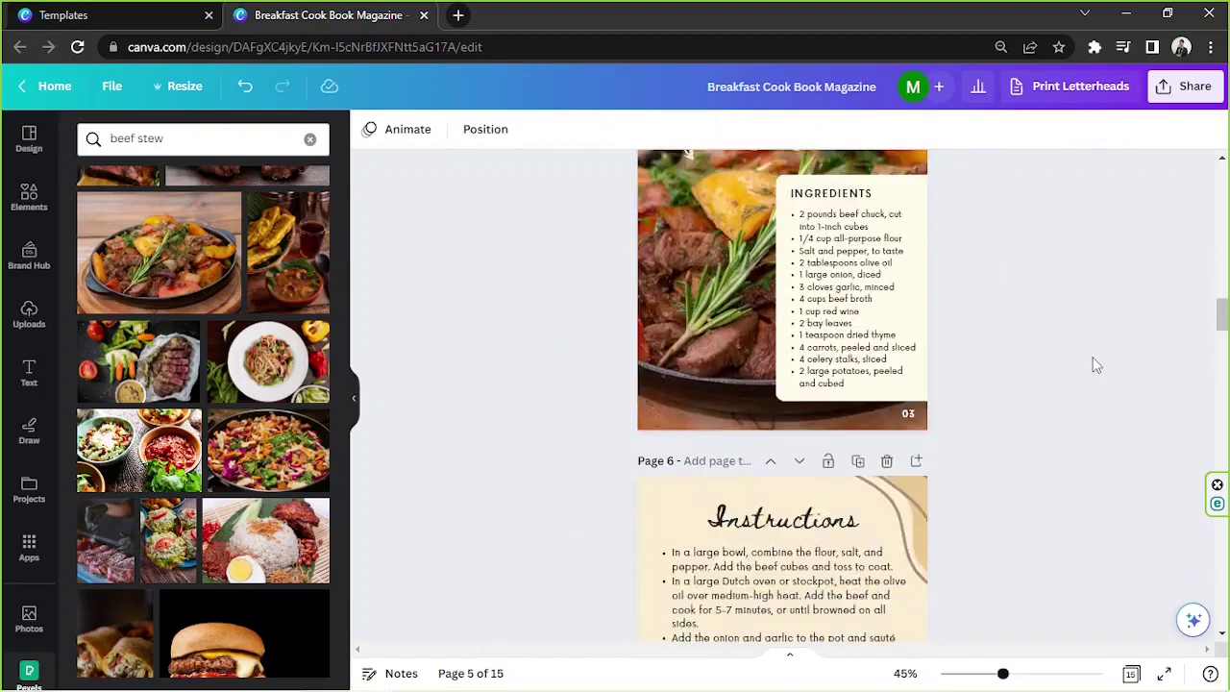
{"action": "left_click", "coordinate": [887, 464]}
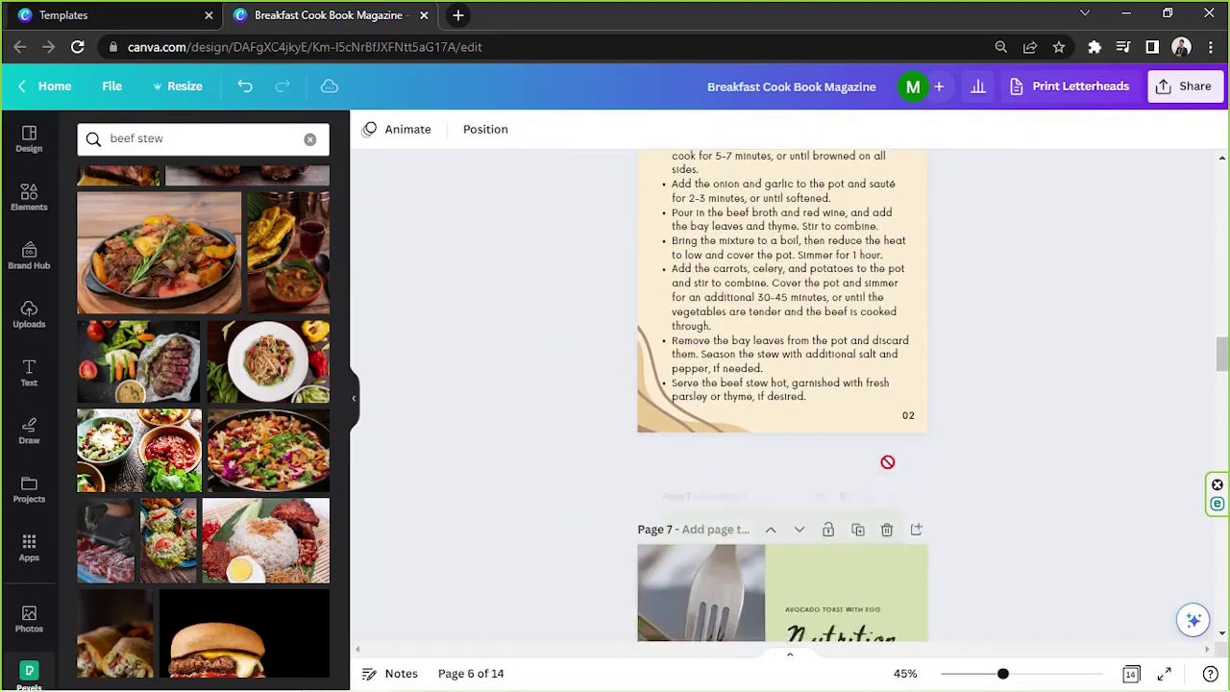
{"action": "left_click", "coordinate": [887, 464]}
{"action": "left_click", "coordinate": [887, 464]}
{"action": "left_click", "coordinate": [887, 464]}
{"action": "left_click", "coordinate": [887, 464]}
{"action": "left_click", "coordinate": [887, 464]}
{"action": "left_click", "coordinate": [887, 464]}
{"action": "left_click", "coordinate": [887, 464]}
{"action": "left_click", "coordinate": [887, 464]}
Check the cookbook from cover to last page and open its download settings, keeping PDF Standard as the file type
{"action": "scroll", "coordinate": [911, 471], "scroll_direction": "up", "scroll_amount": 15}
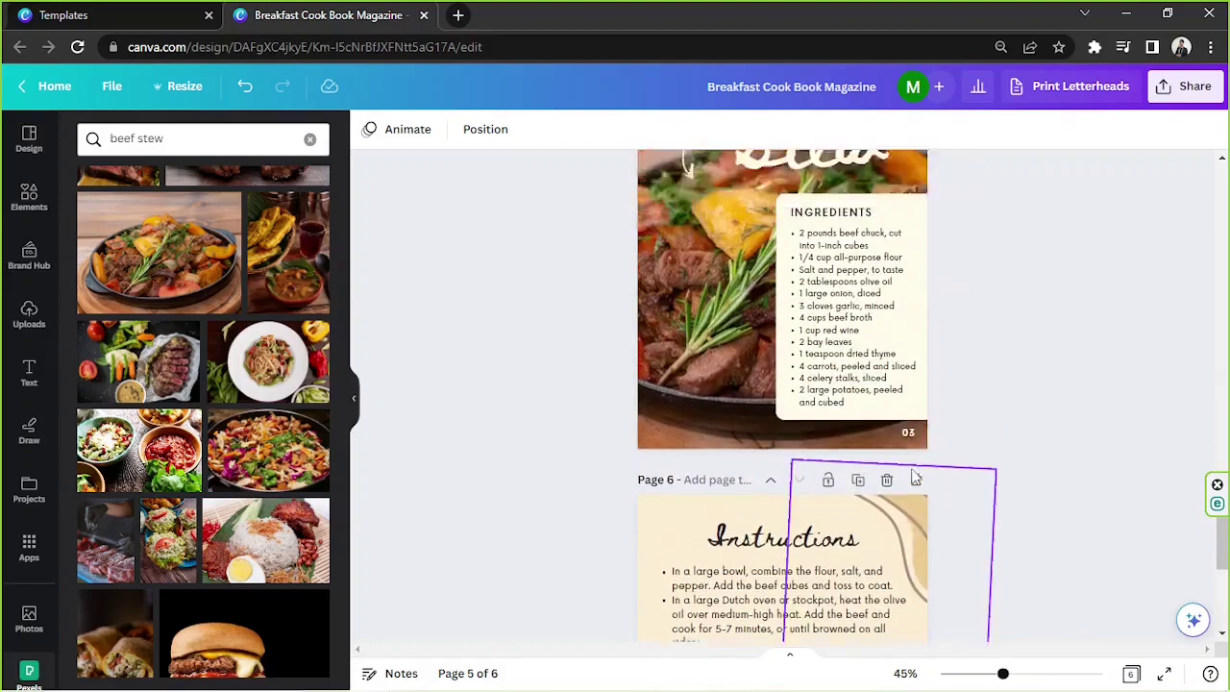
{"action": "scroll", "coordinate": [997, 443], "scroll_direction": "up", "scroll_amount": 5}
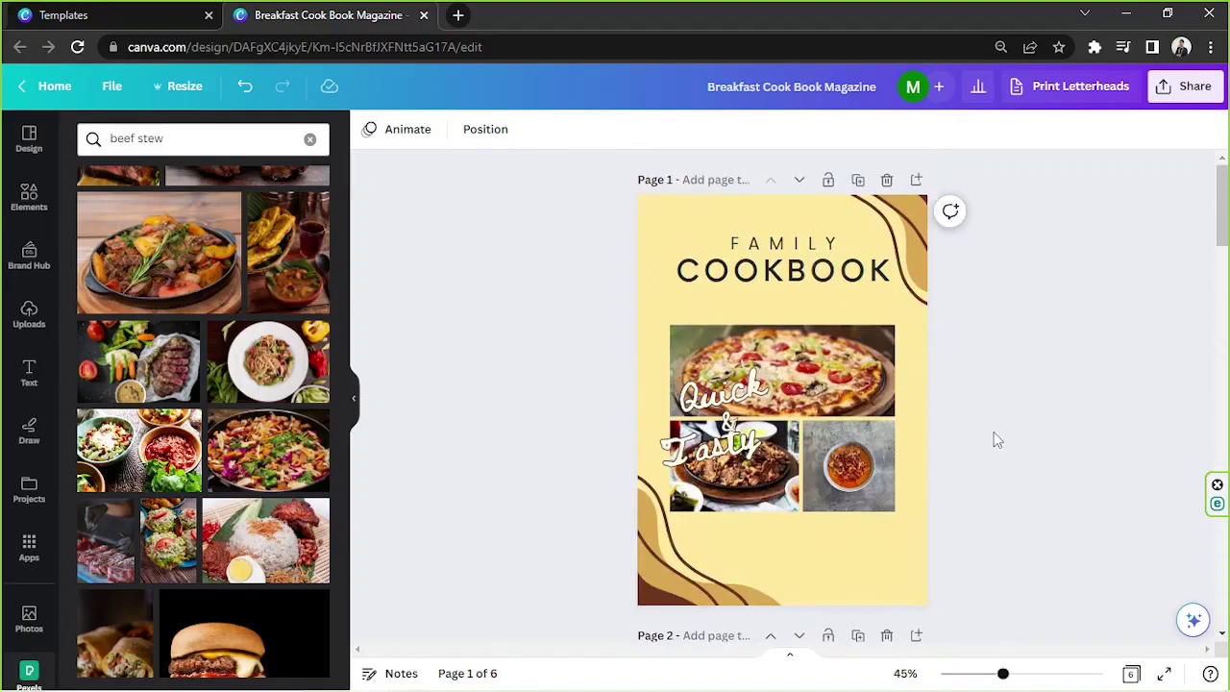
{"action": "scroll", "coordinate": [995, 436], "scroll_direction": "down", "scroll_amount": 20}
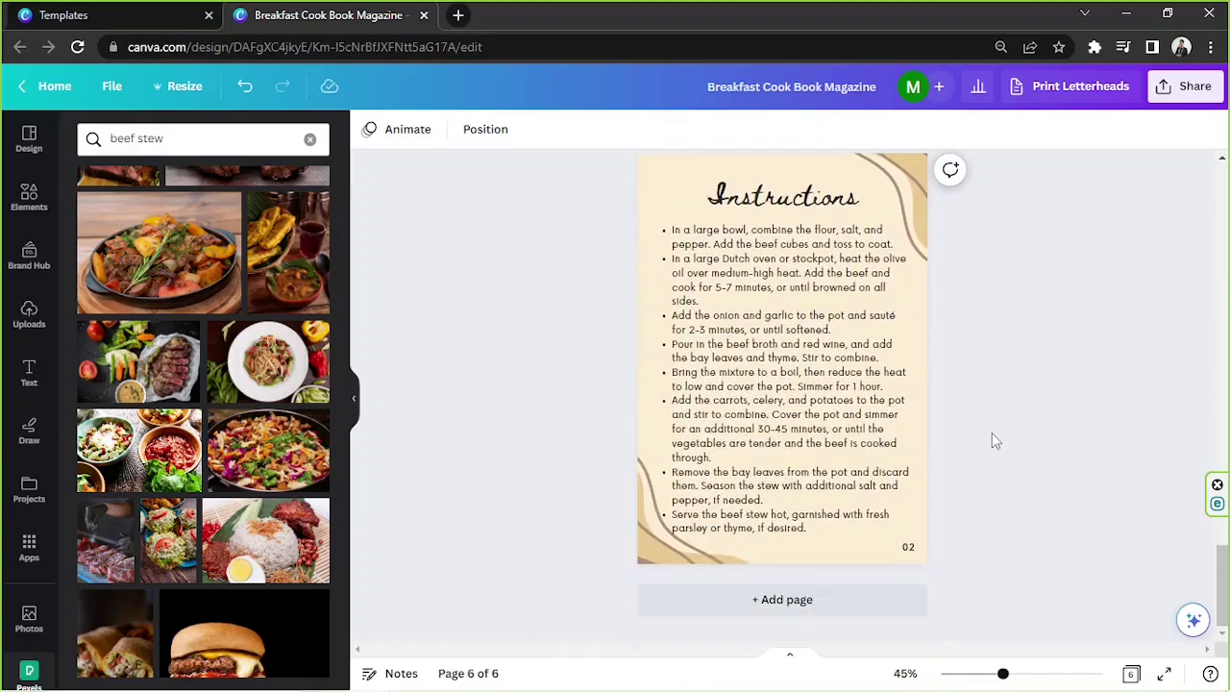
{"action": "scroll", "coordinate": [994, 438], "scroll_direction": "up", "scroll_amount": 20}
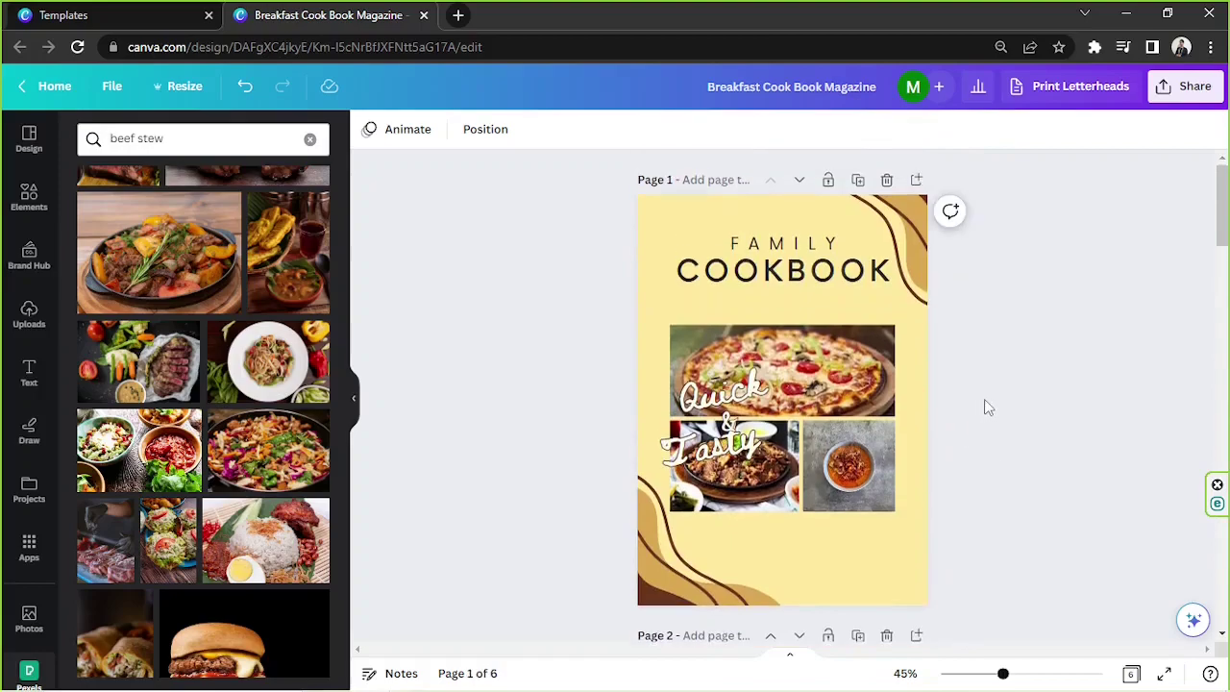
{"action": "left_click", "coordinate": [1193, 88]}
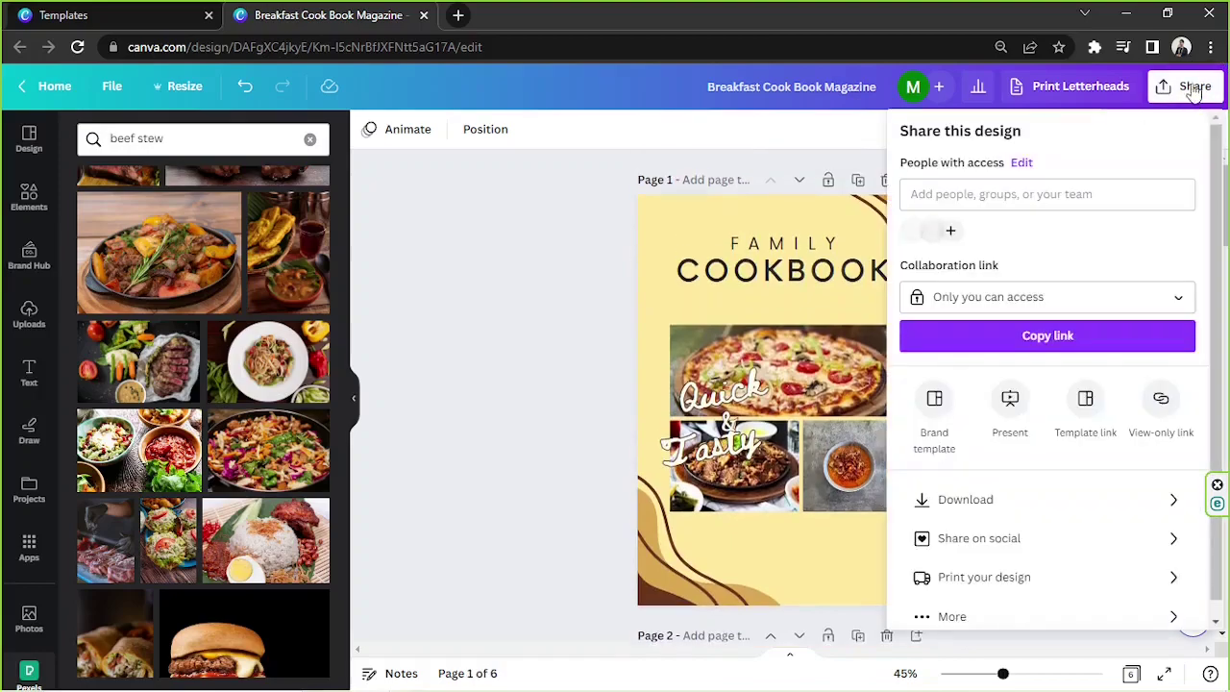
{"action": "left_click", "coordinate": [966, 501]}
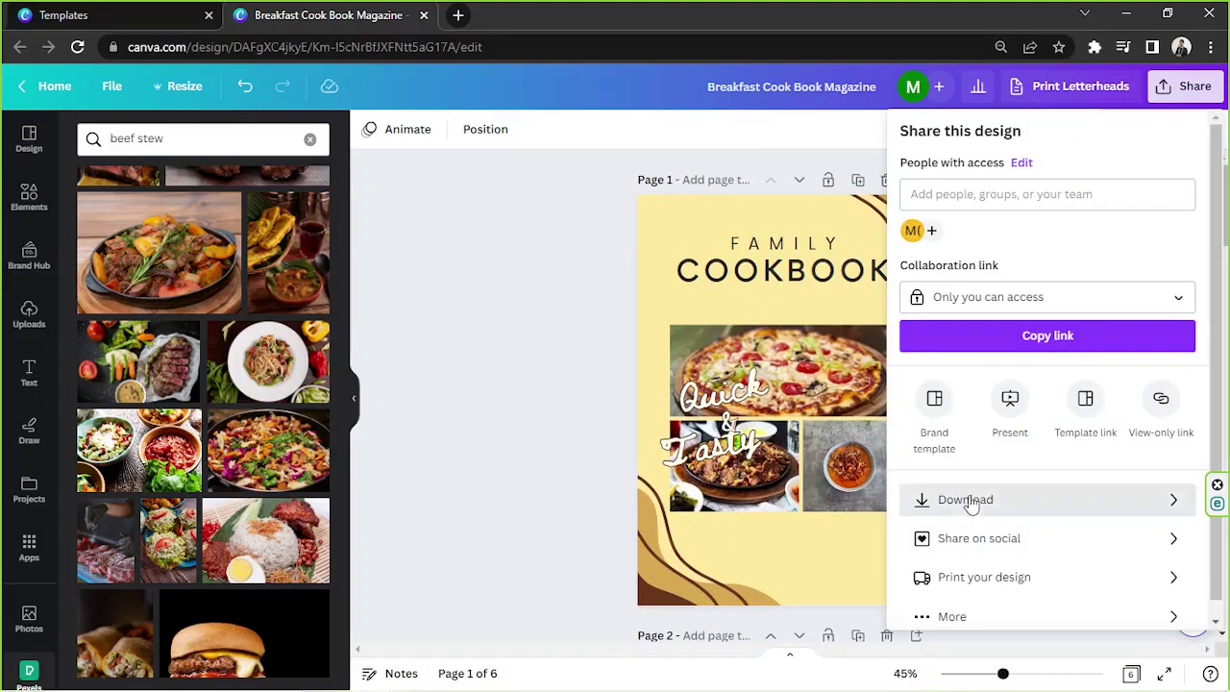
{"action": "left_click", "coordinate": [1030, 213]}
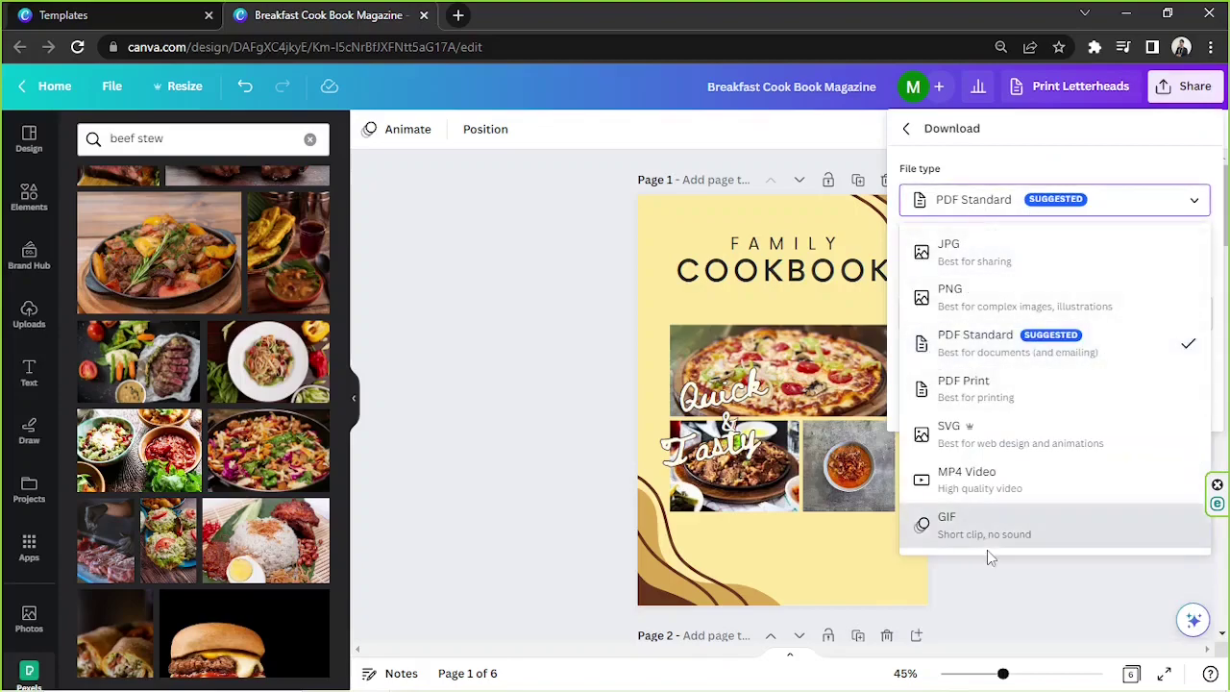
{"action": "left_click", "coordinate": [1025, 210]}
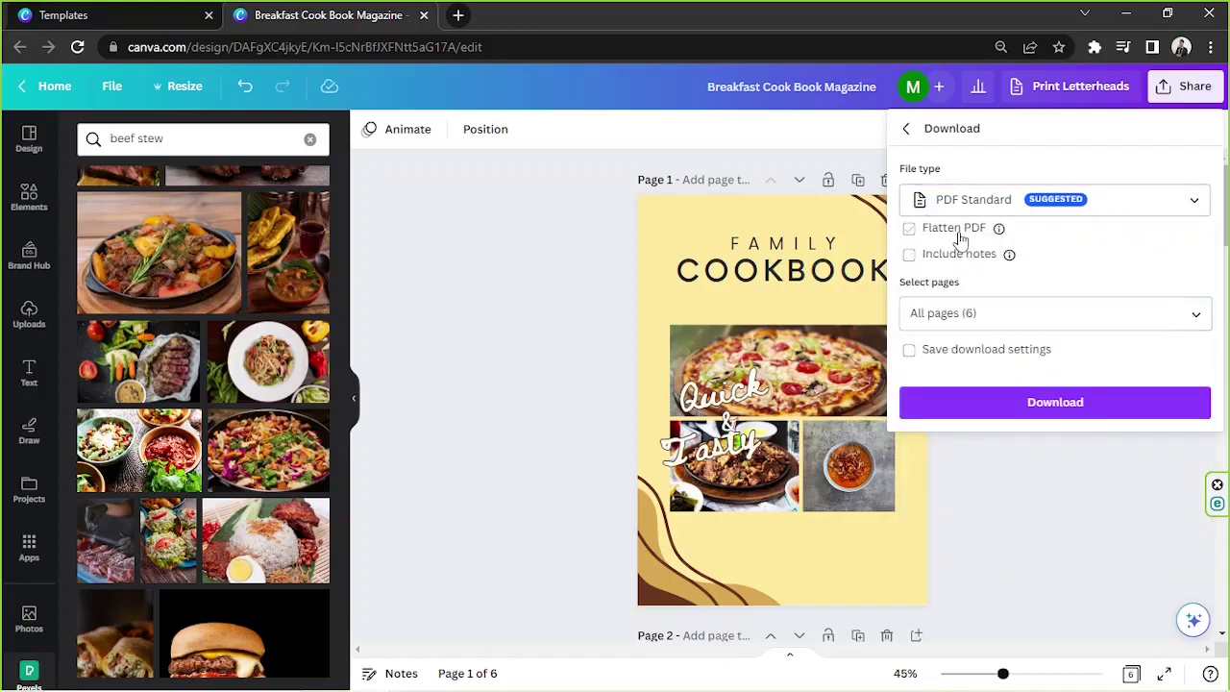
Check the page selection for the download and keep all pages, 1–6, included
{"action": "left_click", "coordinate": [964, 319]}
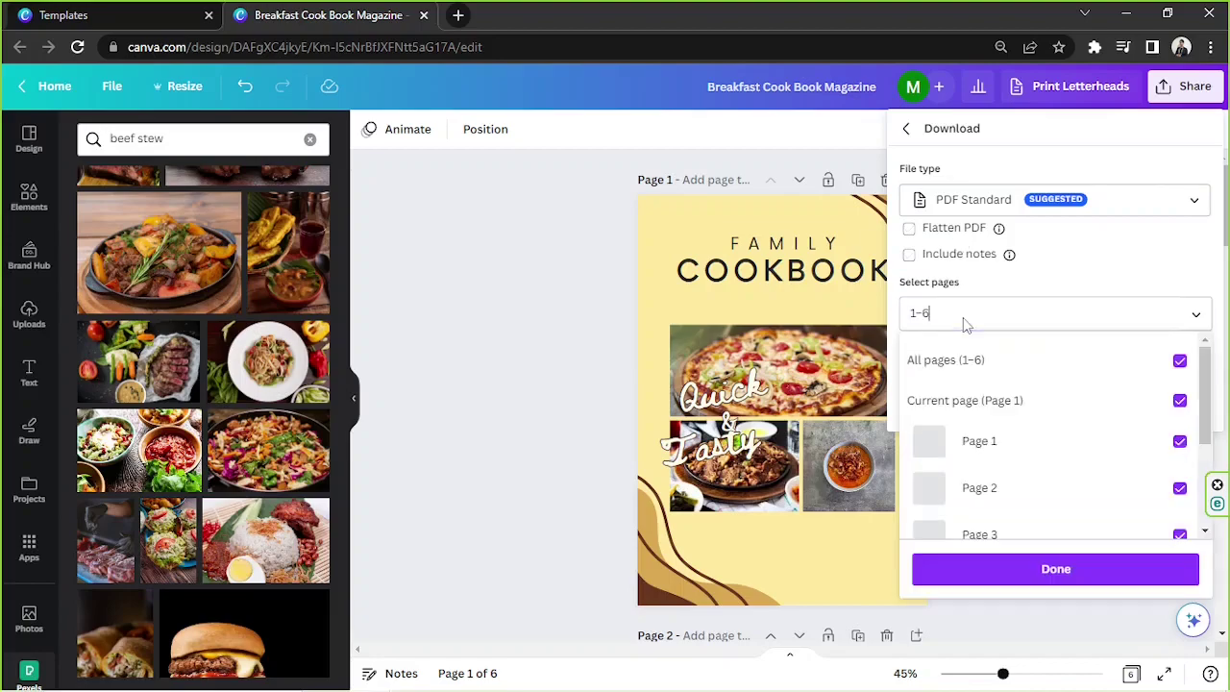
{"action": "scroll", "coordinate": [968, 432], "scroll_direction": "down", "scroll_amount": 2}
{"action": "scroll", "coordinate": [970, 451], "scroll_direction": "up", "scroll_amount": 2}
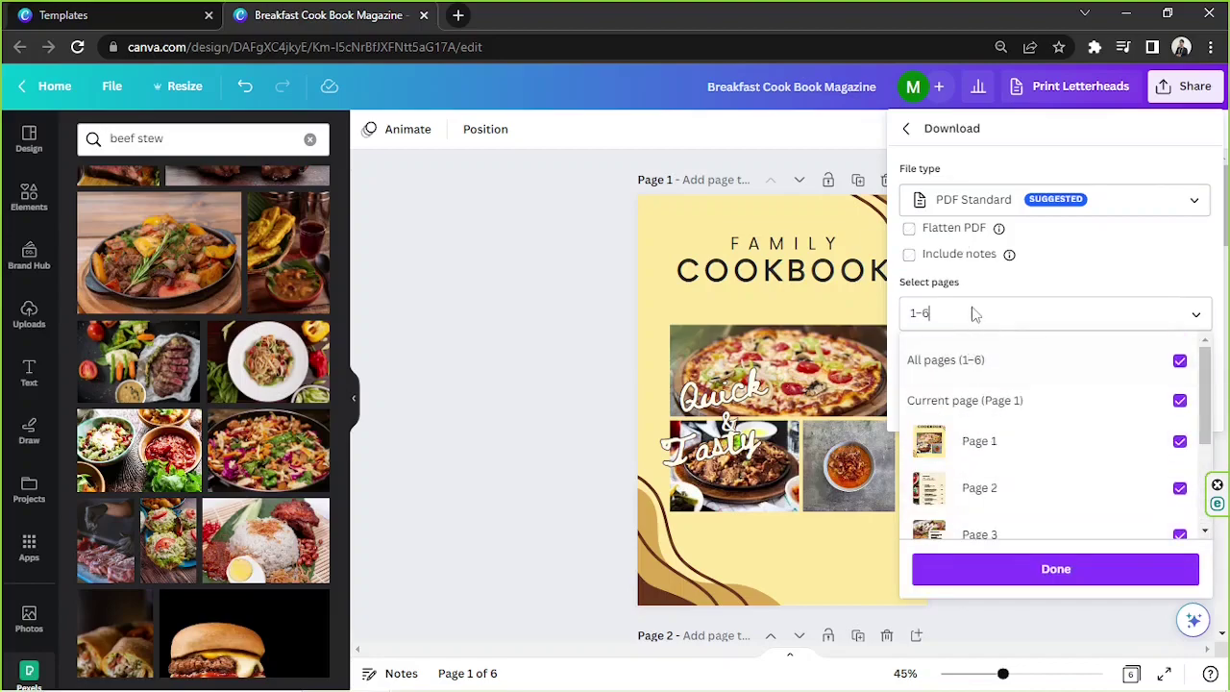
{"action": "left_click", "coordinate": [974, 309]}
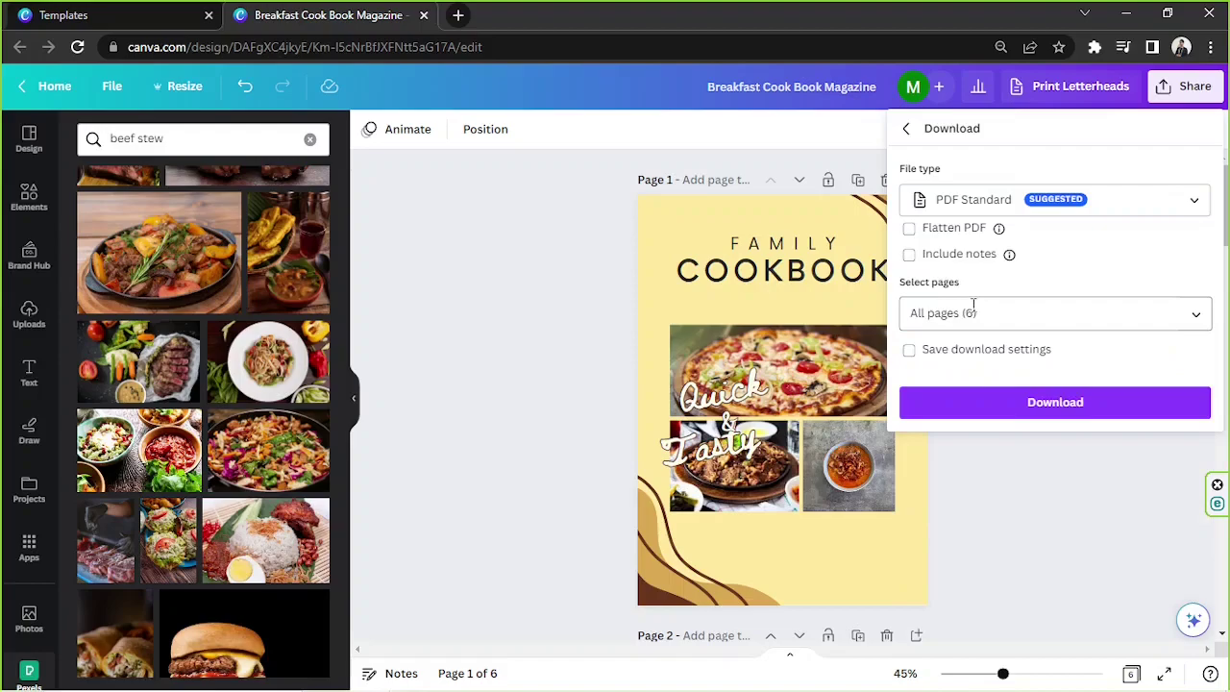